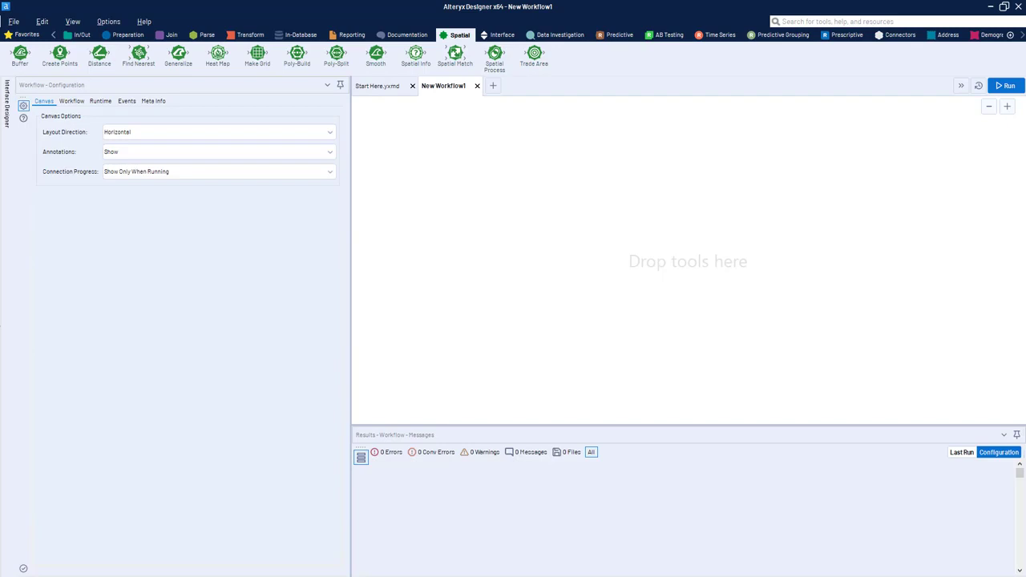
Step: Add Stores.yxdb and County_Polygons.yxdb as inputs to the new workflow and place Stores above County_Polygons near the canvas's left edge
left_click_drag(0, 249, 428, 313)
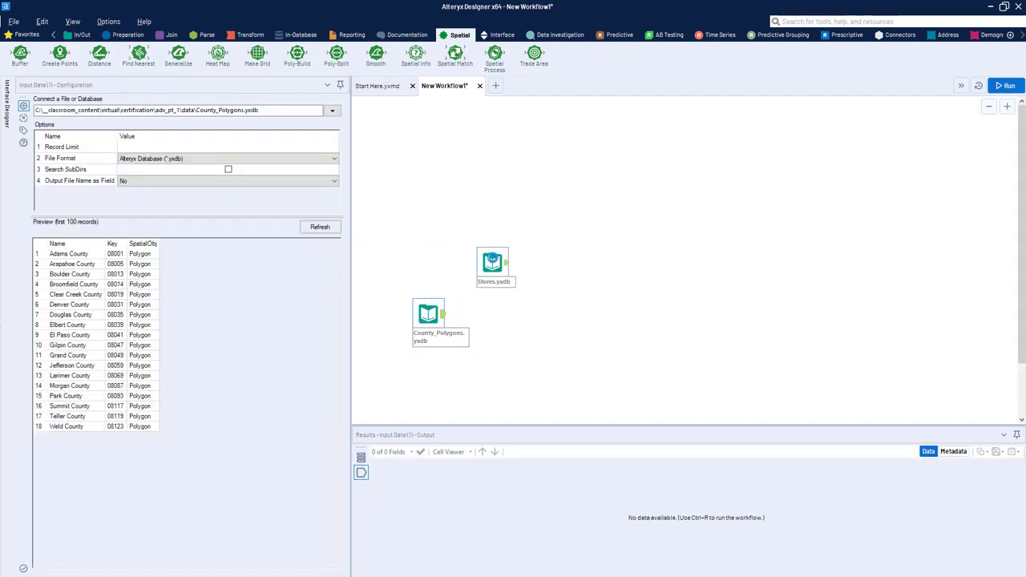
left_click_drag(492, 263, 409, 167)
left_click_drag(439, 335, 411, 239)
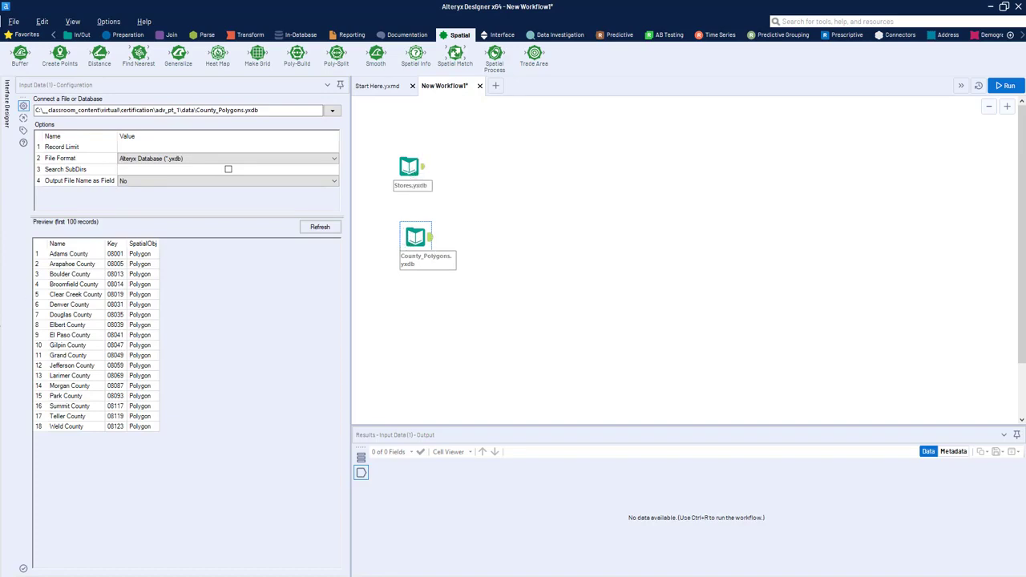
Step: Examine the Stores.yxdb preview records, widening the configuration area to read the address, city, Lat and Lon columns in full
left_click(422, 185)
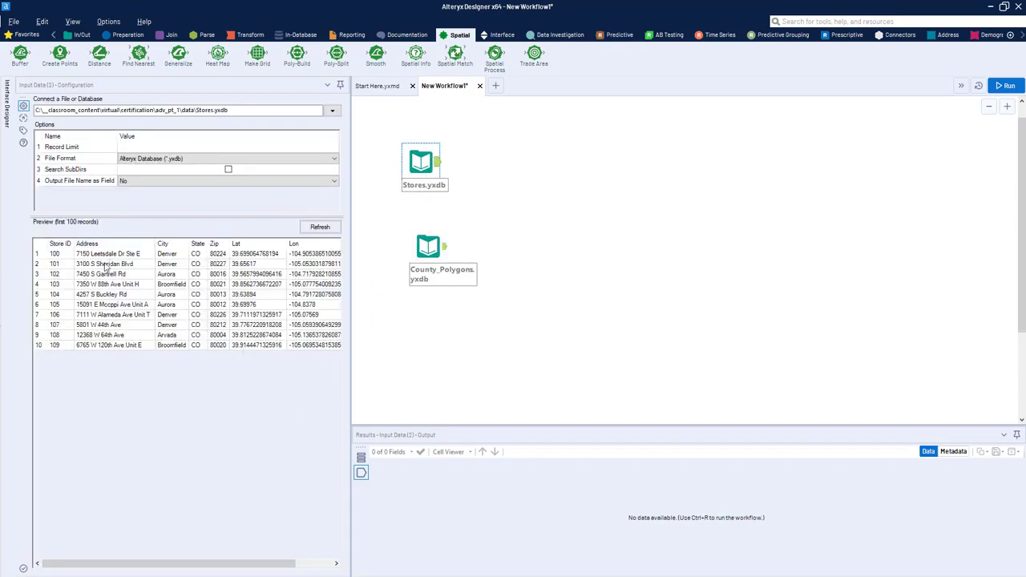
left_click_drag(107, 254, 123, 377)
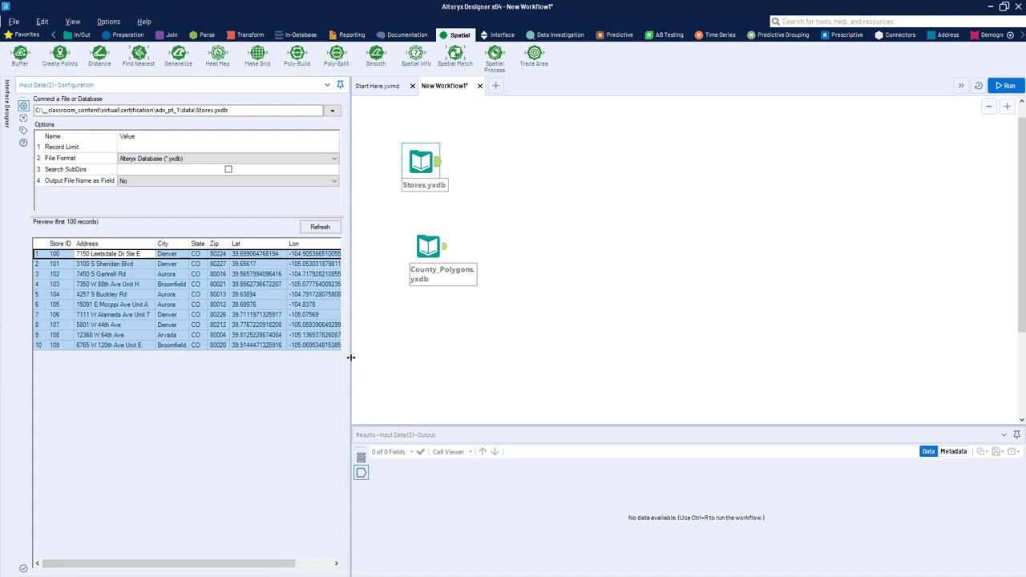
left_click_drag(351, 357, 441, 373)
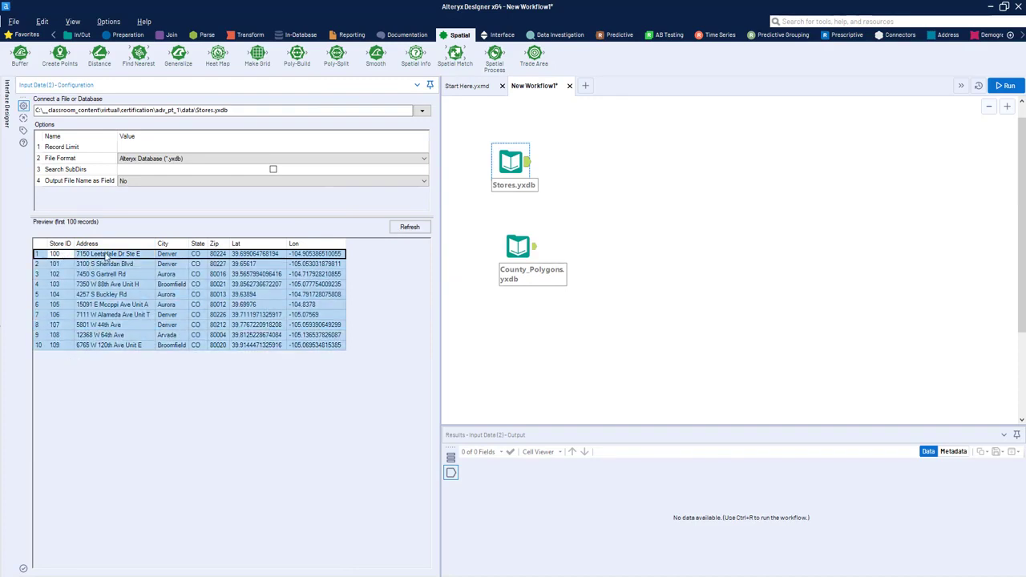
left_click(160, 294)
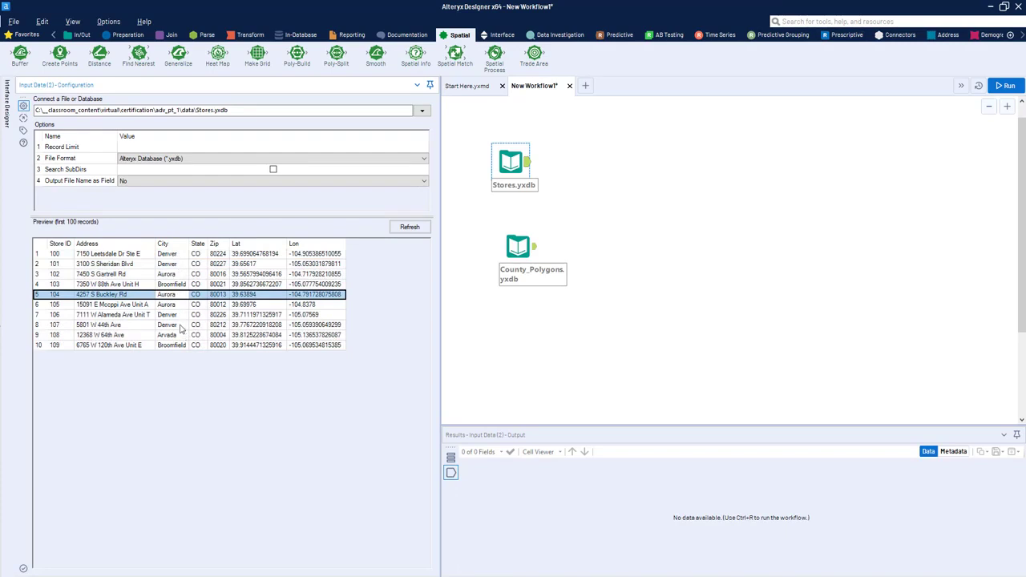
left_click(239, 255)
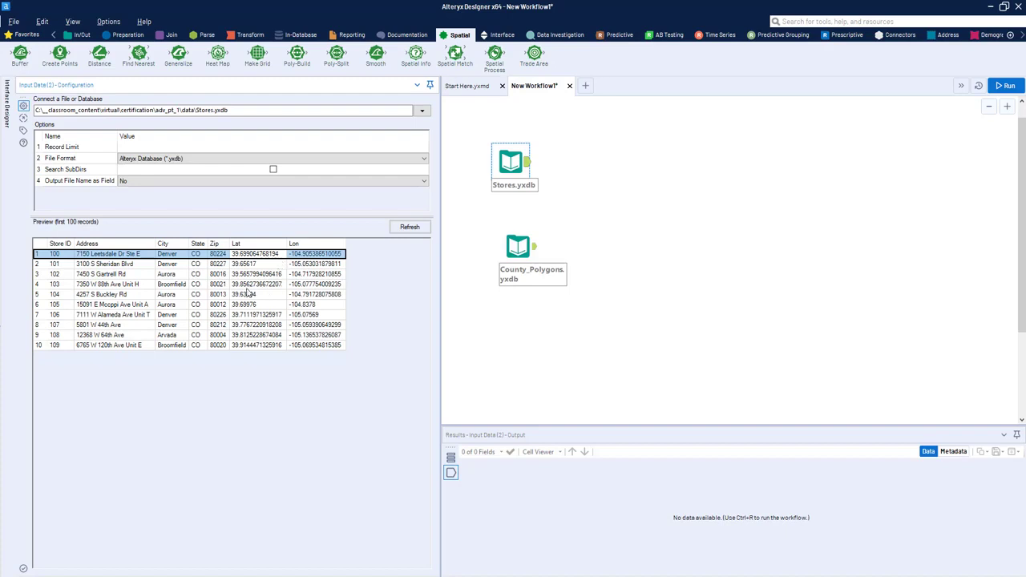
Step: Examine the County_Polygons.yxdb preview, widening the Key and SpatialObj columns to inspect the county names, keys and spatial objects
left_click(516, 250)
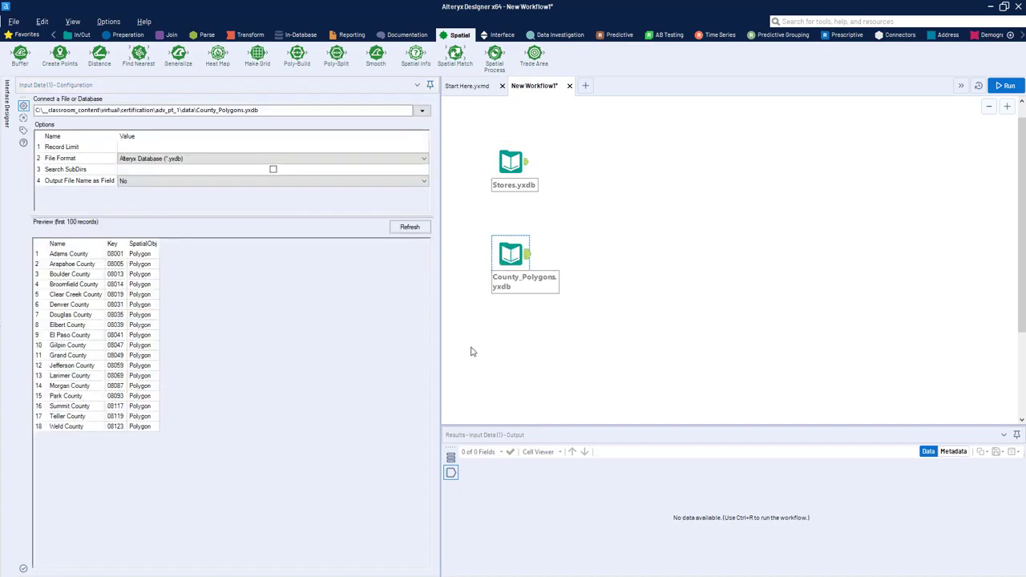
left_click_drag(72, 265, 76, 336)
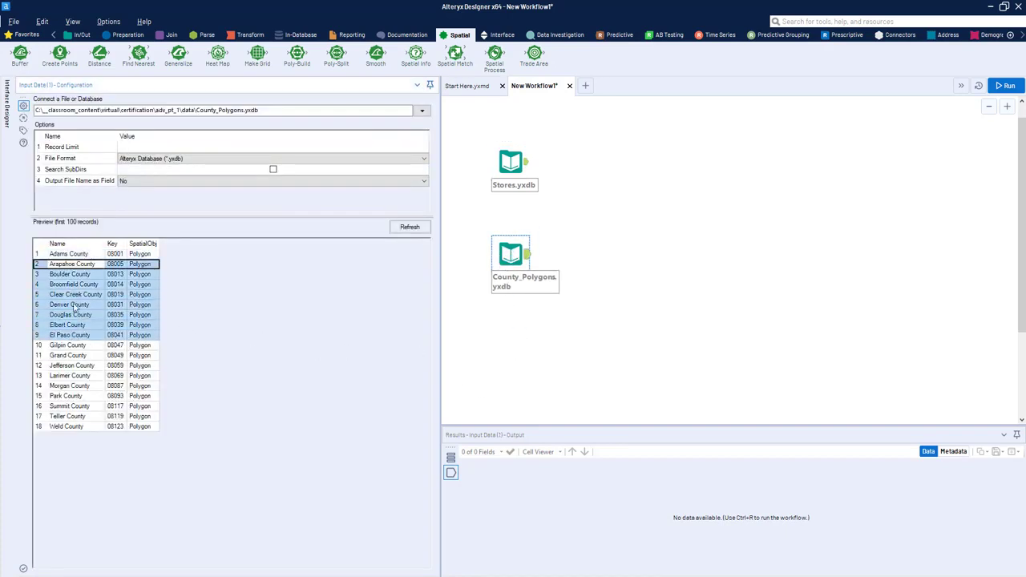
left_click_drag(71, 255, 88, 399)
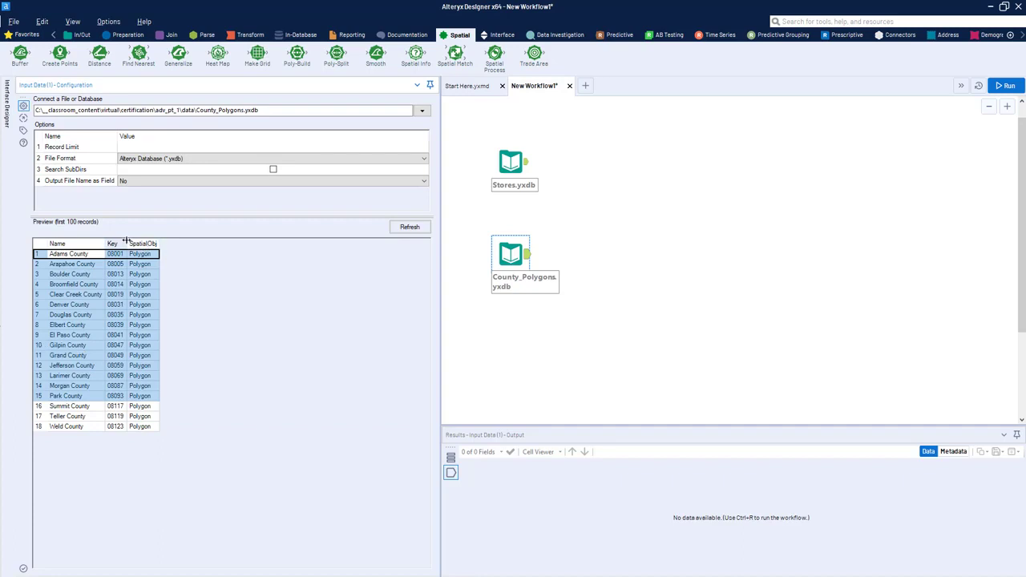
left_click_drag(127, 243, 159, 242)
left_click(115, 285)
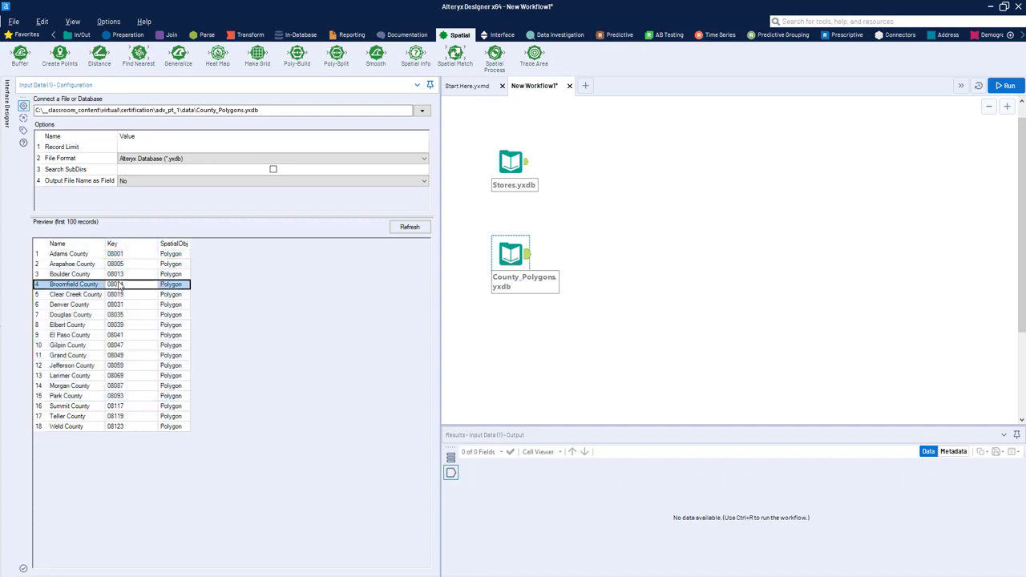
left_click(136, 389)
left_click(137, 275)
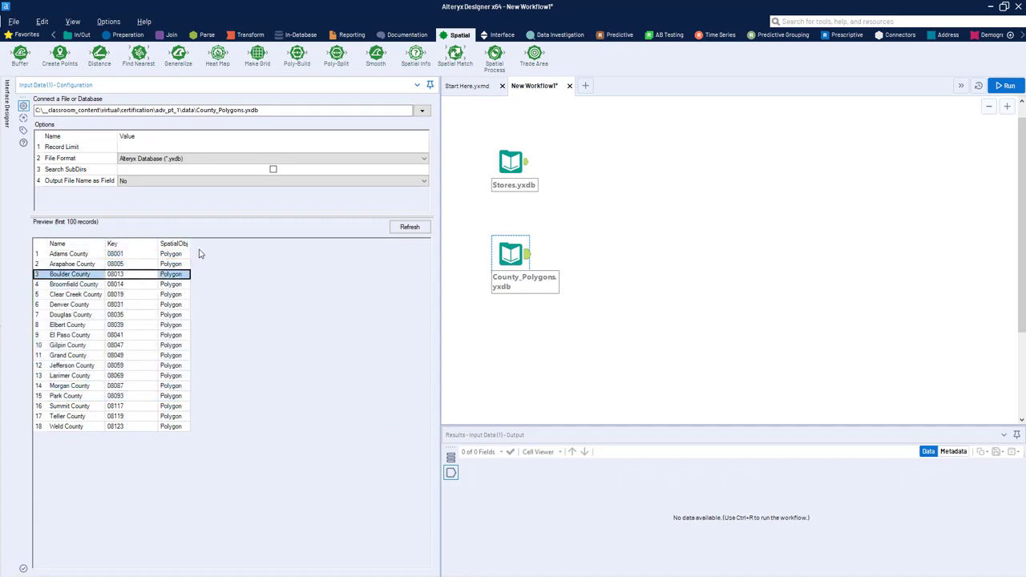
left_click_drag(190, 242, 193, 318)
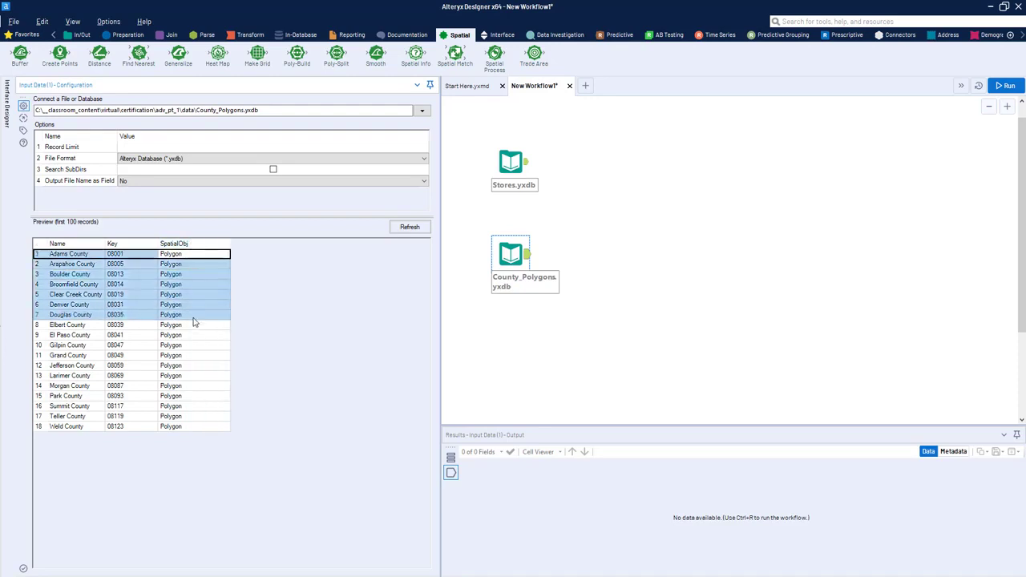
left_click(193, 264)
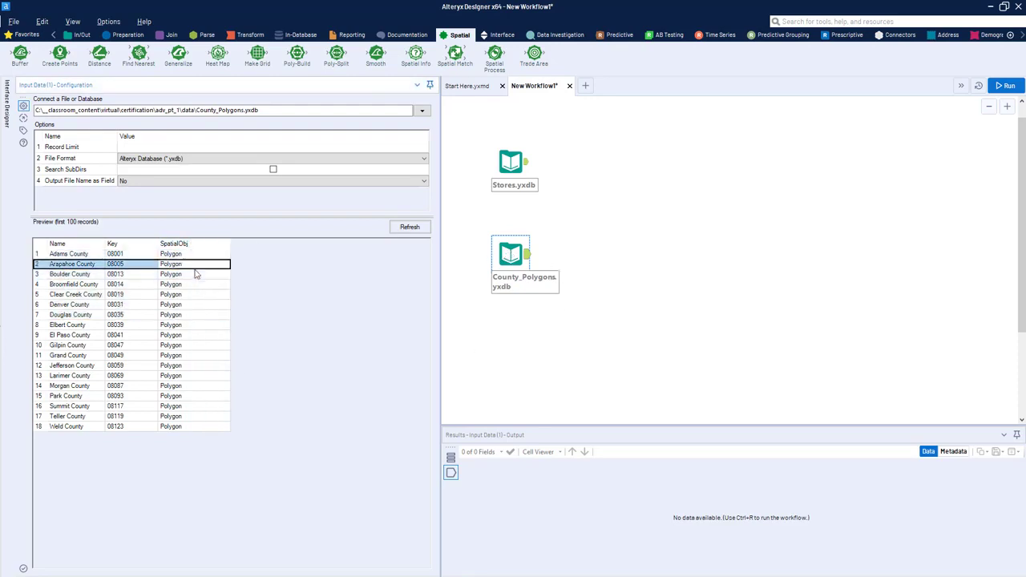
key("Up")
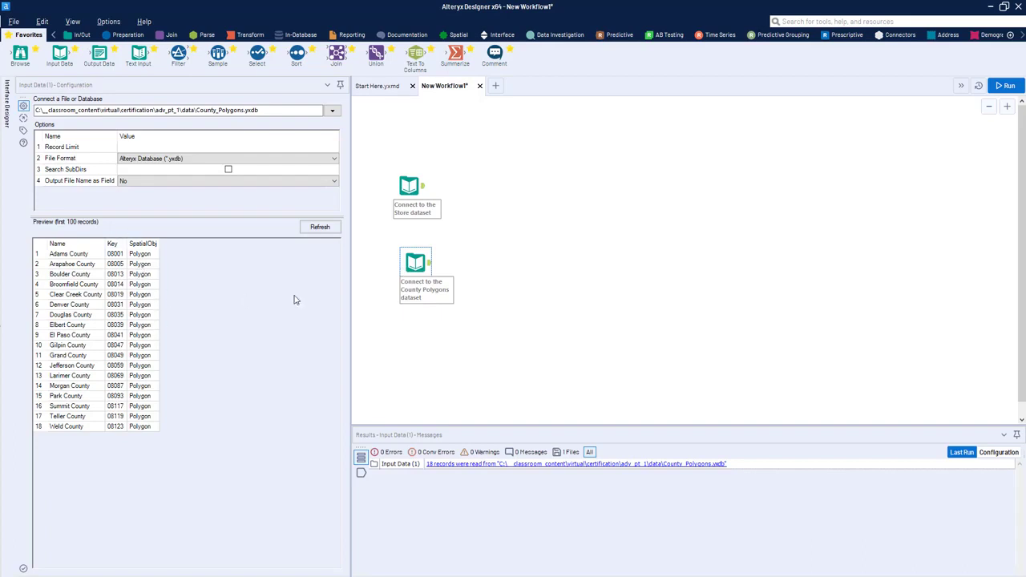
Step: Align the County Polygons input directly below the Store input and display the County Polygons output records
left_click(430, 263)
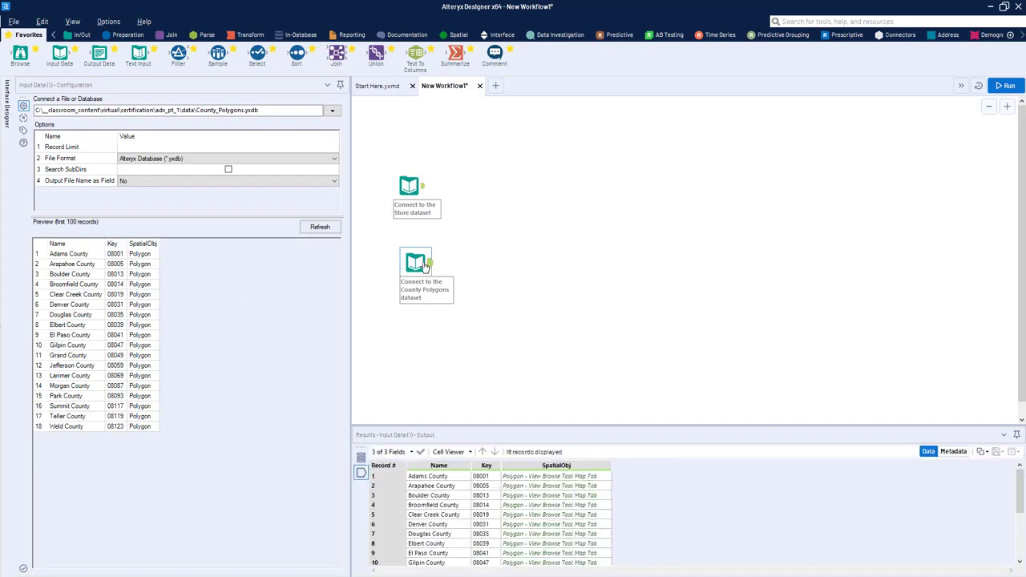
left_click_drag(417, 262, 404, 262)
left_click_drag(409, 186, 402, 192)
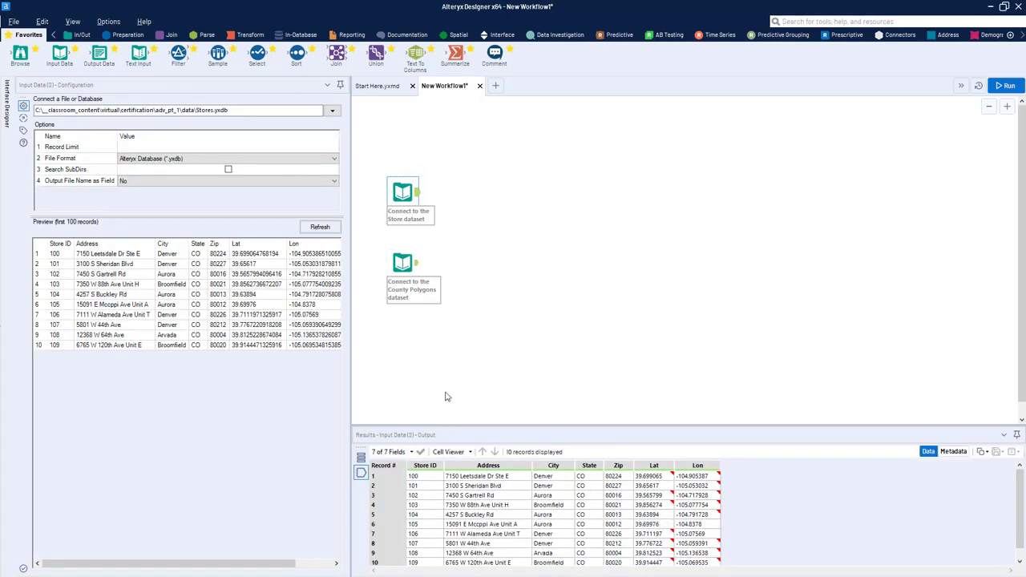
left_click_drag(428, 283, 426, 270)
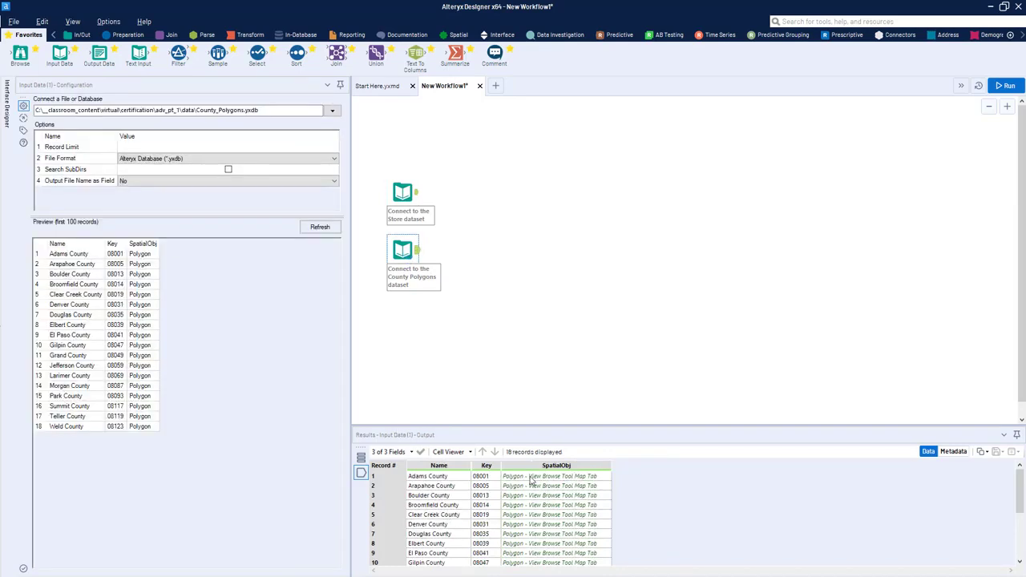
Step: Enlarge the results area and examine the SpatialObj values in the County Polygons output
left_click_drag(530, 479, 533, 559)
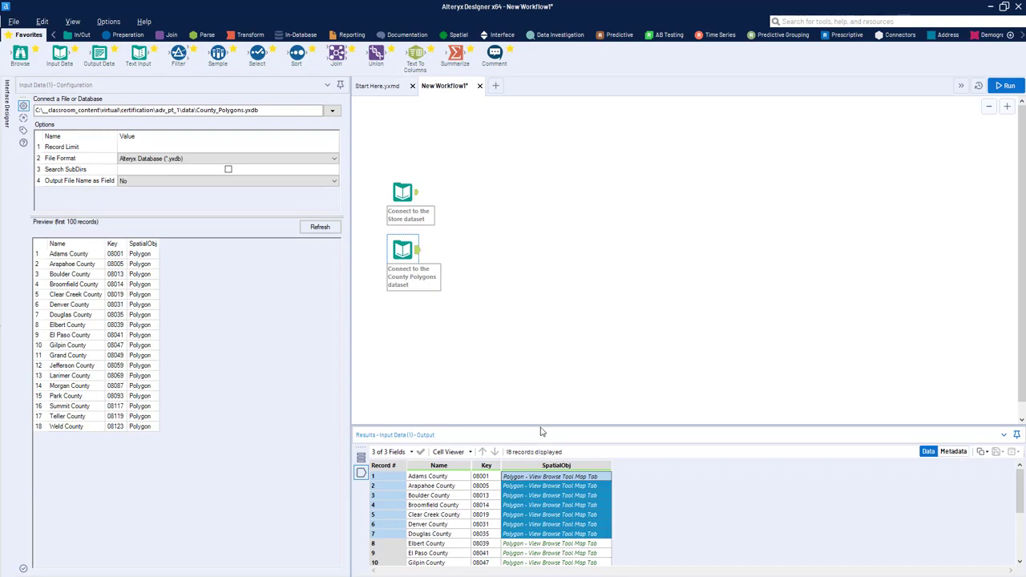
left_click_drag(542, 426, 545, 385)
left_click(558, 457)
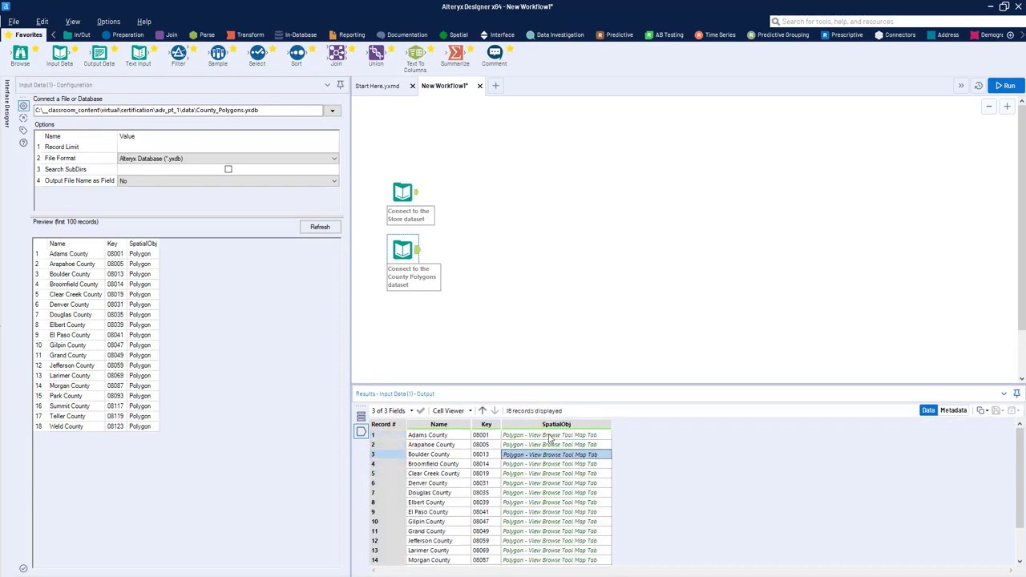
left_click(549, 438)
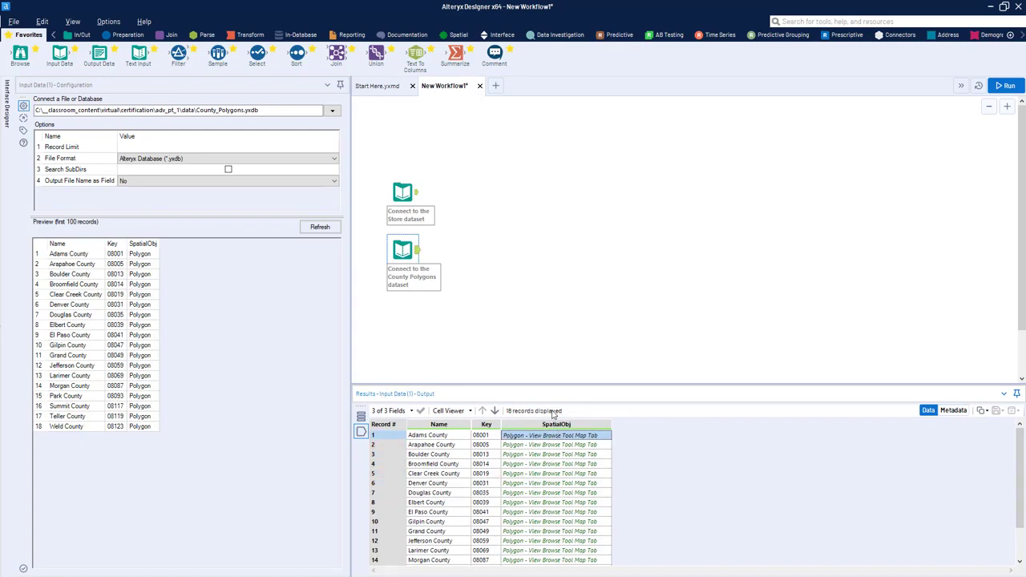
Step: Examine the Lat and Lon columns in the Store dataset's output
left_click(403, 191)
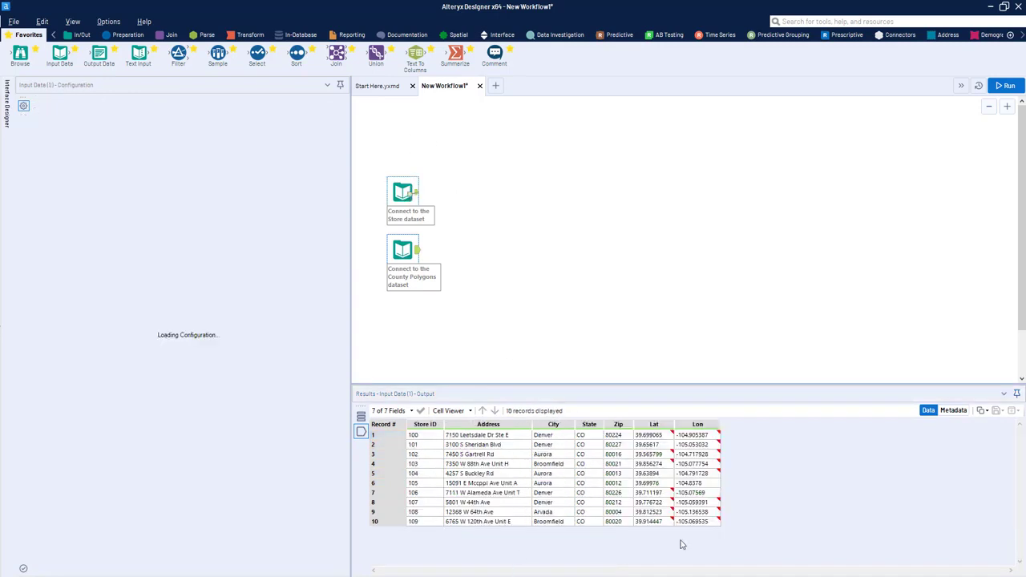
mouse_move(660, 448)
left_mouse_down()
mouse_move(686, 498)
mouse_move(661, 448)
left_mouse_up()
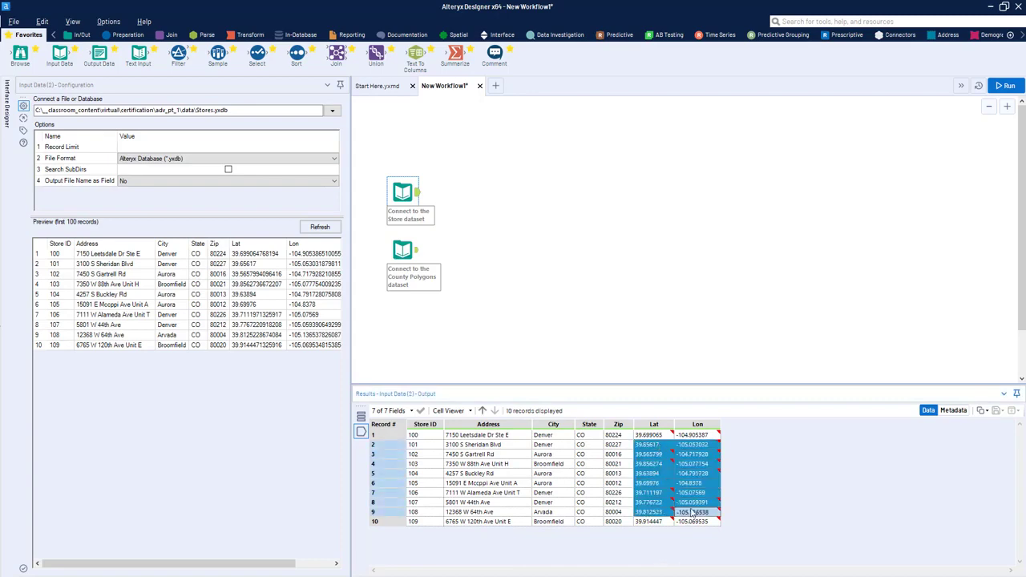
left_click_drag(693, 513, 694, 438)
Step: Attach a Browse tool to the County Polygons input and run the workflow
left_click(404, 250)
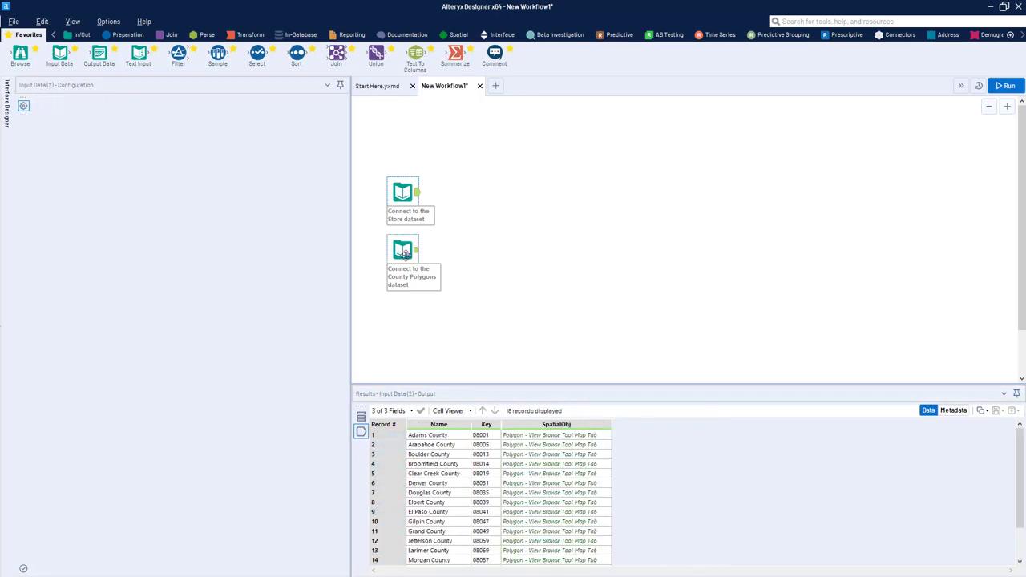
key("ctrl+shift+b")
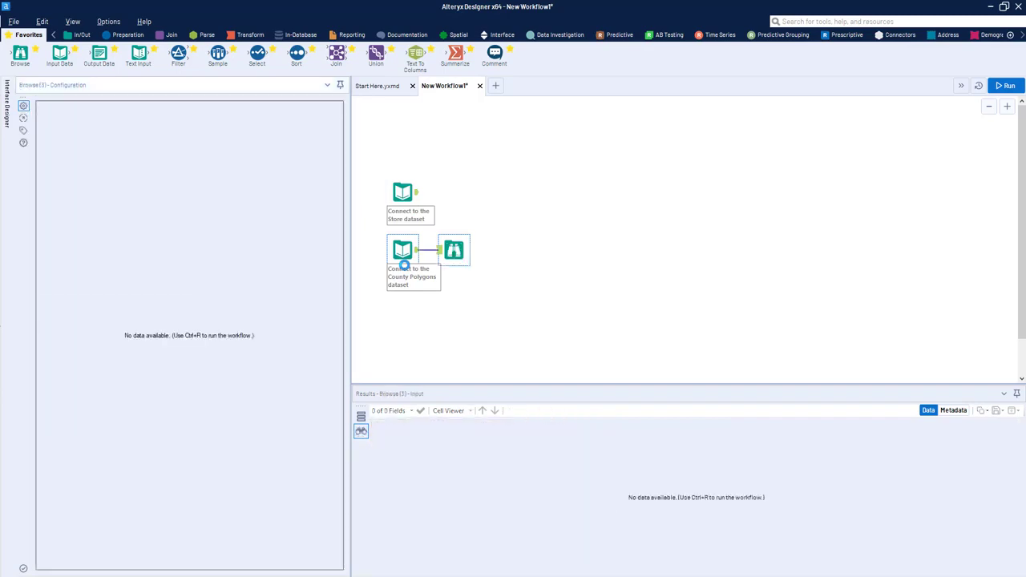
key("ctrl+r")
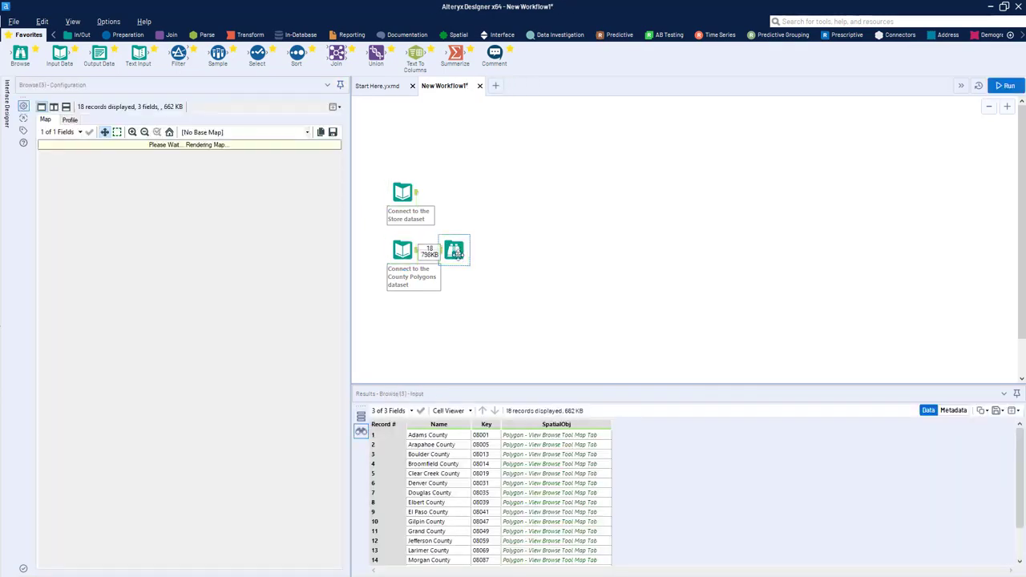
Step: Widen the Browse tool's map view and set its base map to Carto (Positron) - Most Recent Vintage
left_click_drag(349, 292, 376, 289)
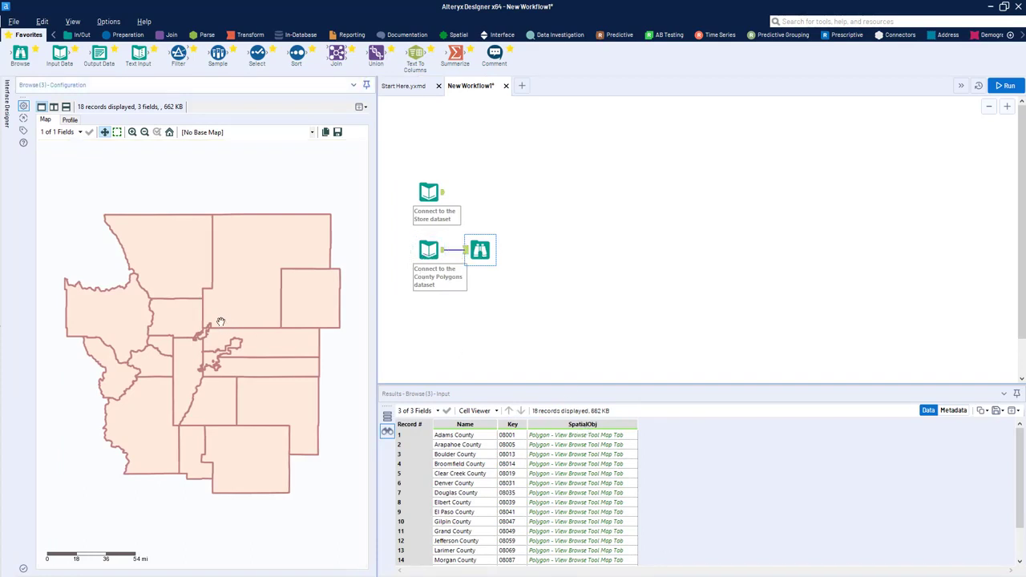
left_click(200, 133)
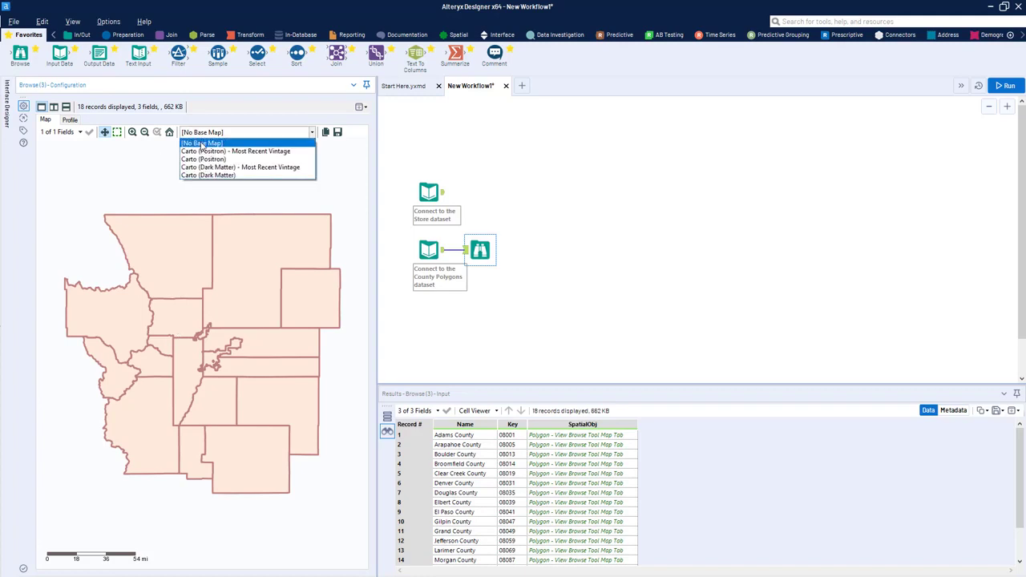
left_click(208, 133)
left_click(235, 133)
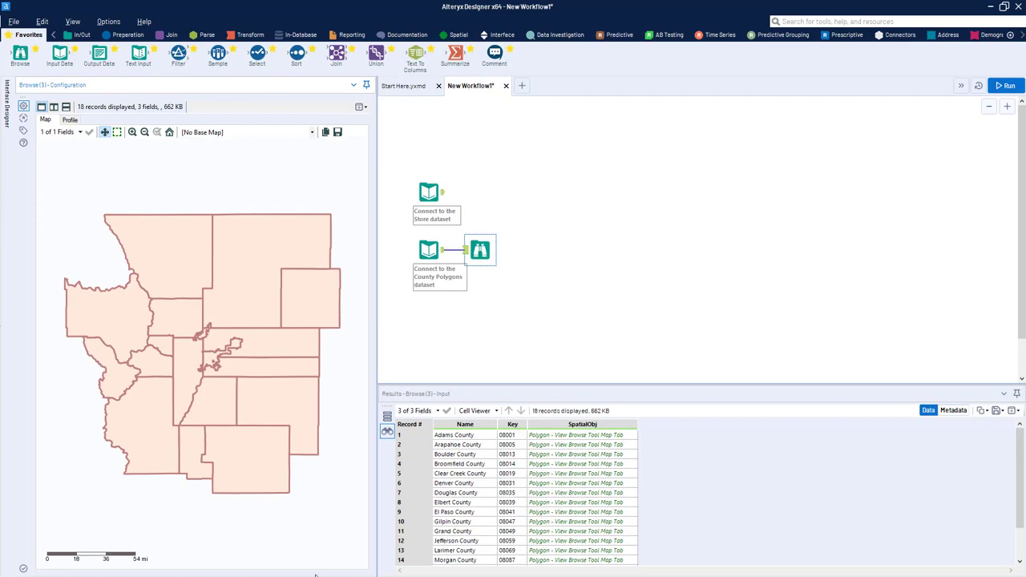
left_click(245, 133)
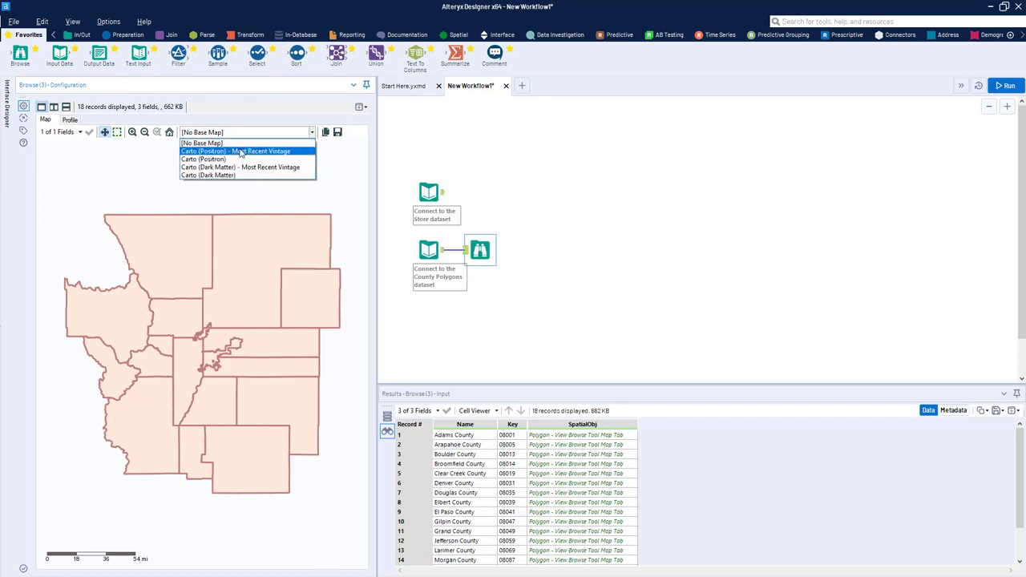
left_click(240, 151)
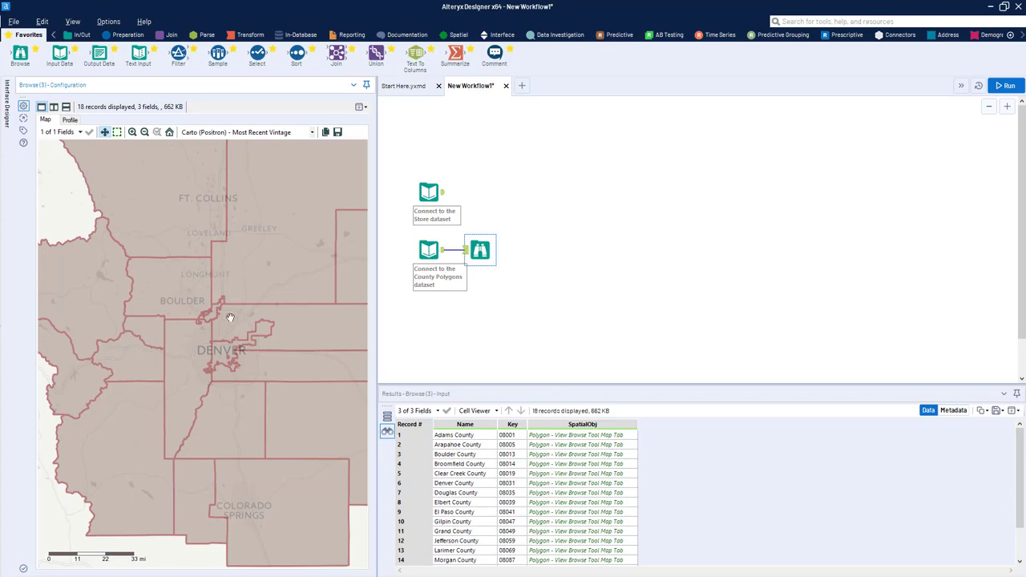
Step: Examine where individual counties lie on the map by selecting their SpatialObj records one after another, such as Douglas, Arapahoe and Clear Creek
scroll(284, 336, "down", 1)
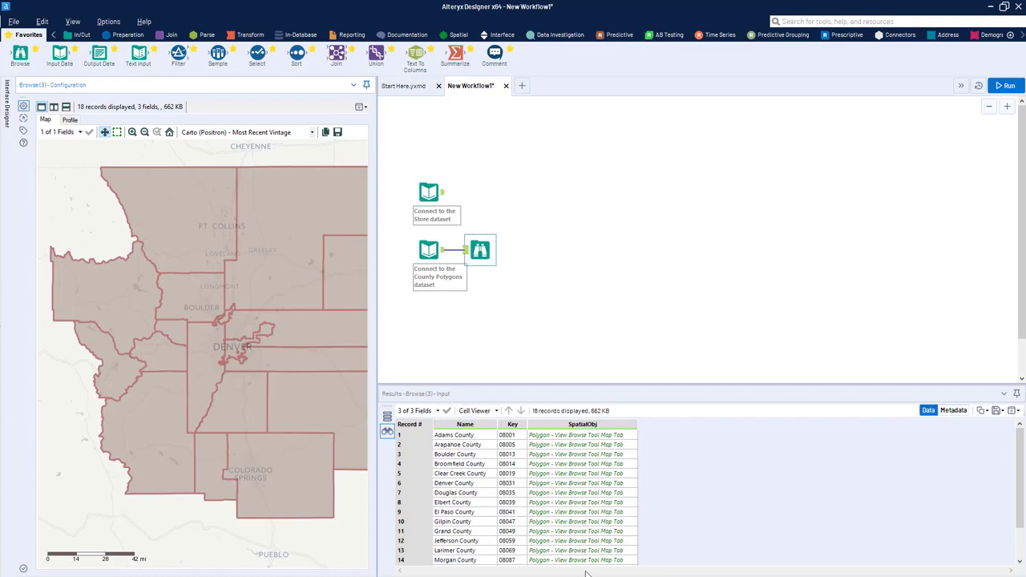
left_click(570, 475)
left_click(569, 494)
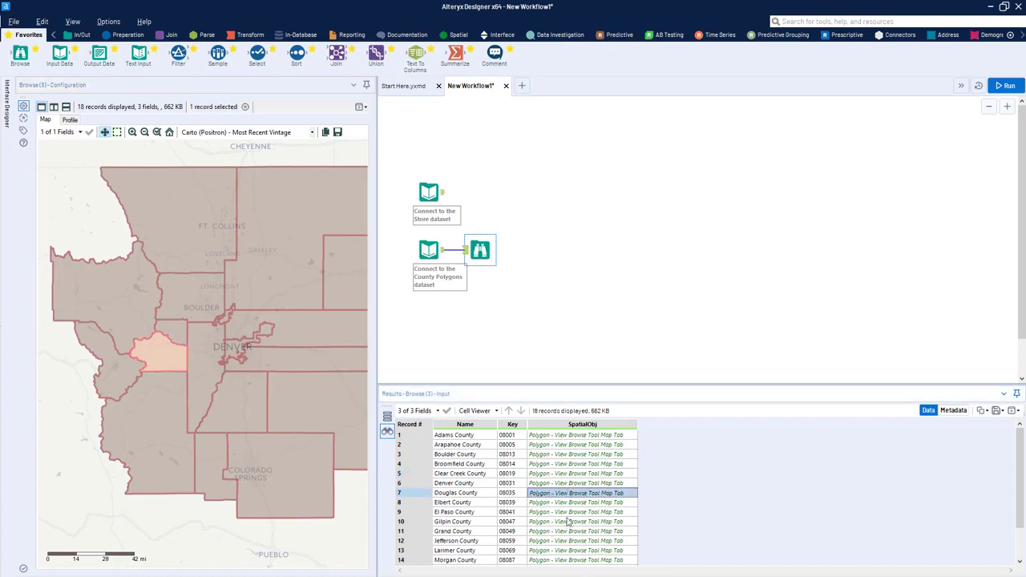
left_click(568, 532)
left_click(567, 474)
left_click(566, 445)
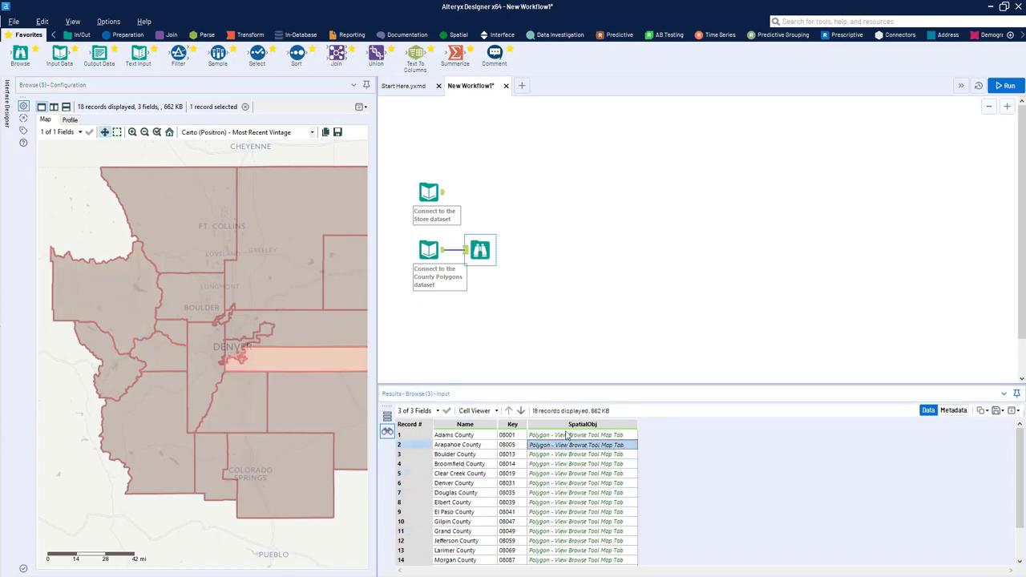
left_click(566, 435)
left_click(567, 503)
left_click(572, 541)
left_click(581, 475)
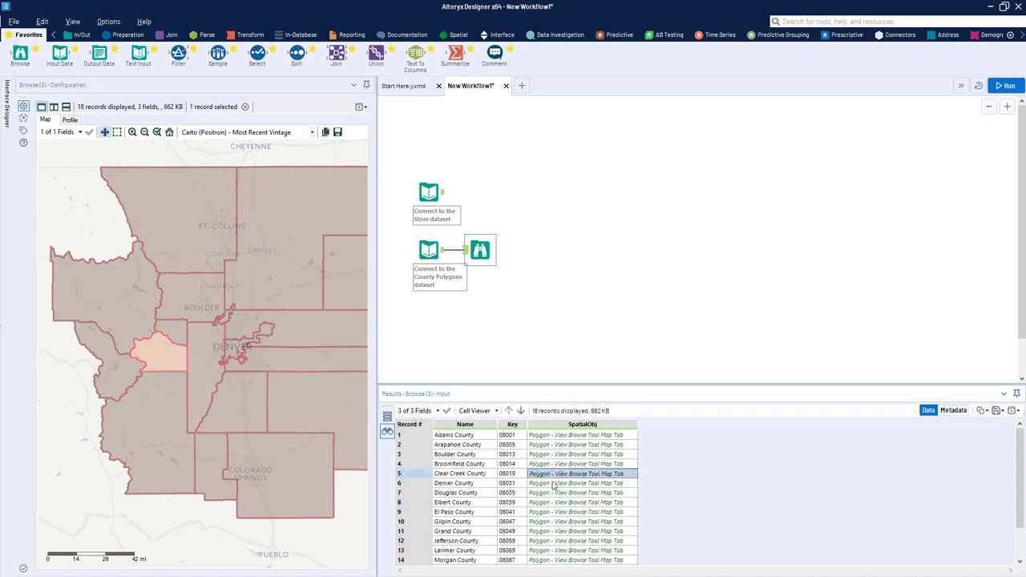
Step: Examine the Gilpin, Boulder and Broomfield counties by matching their map polygons with their records, with the map area widened
left_click(576, 522)
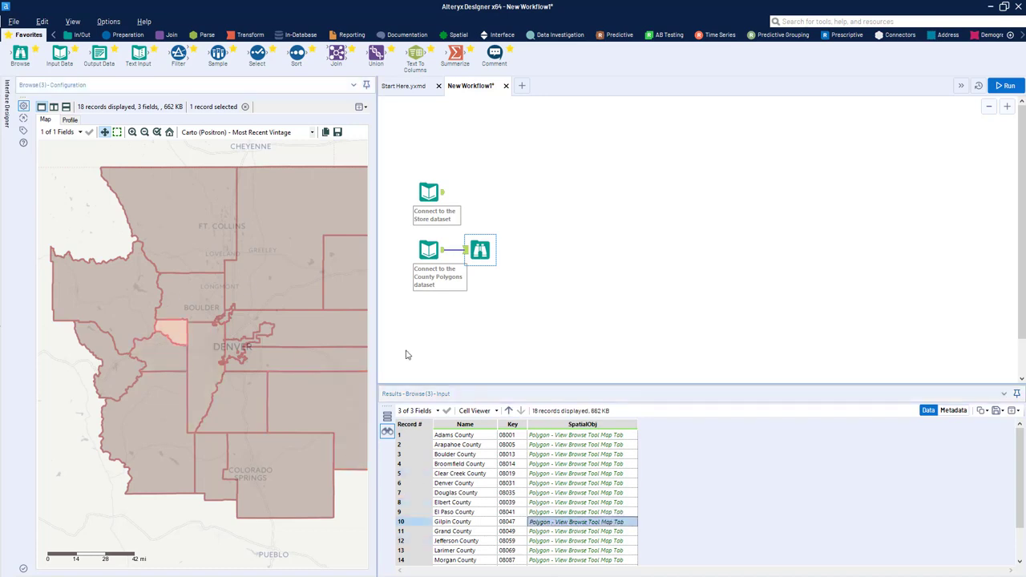
left_click_drag(377, 359, 396, 361)
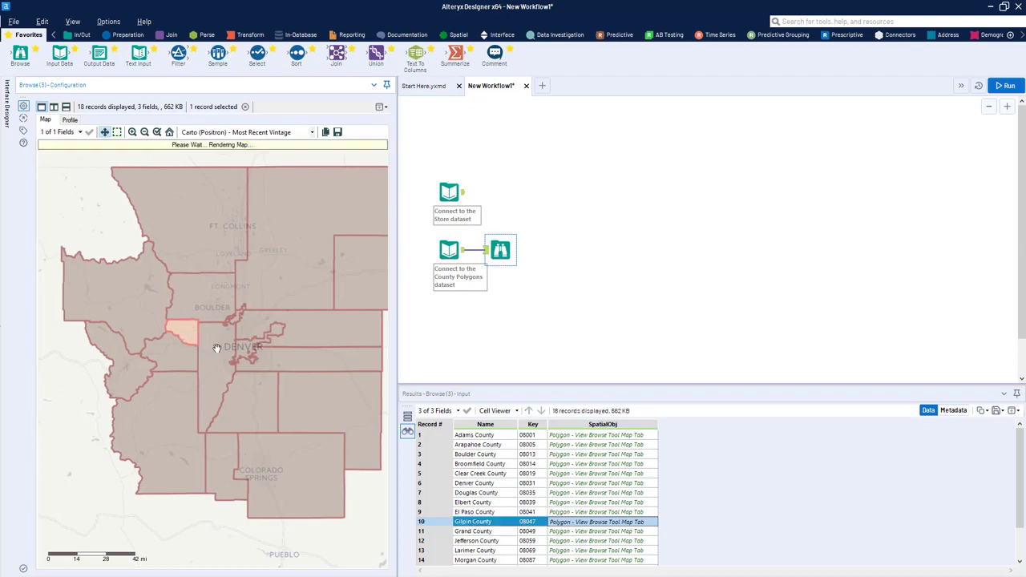
left_click(214, 342)
left_click(235, 320)
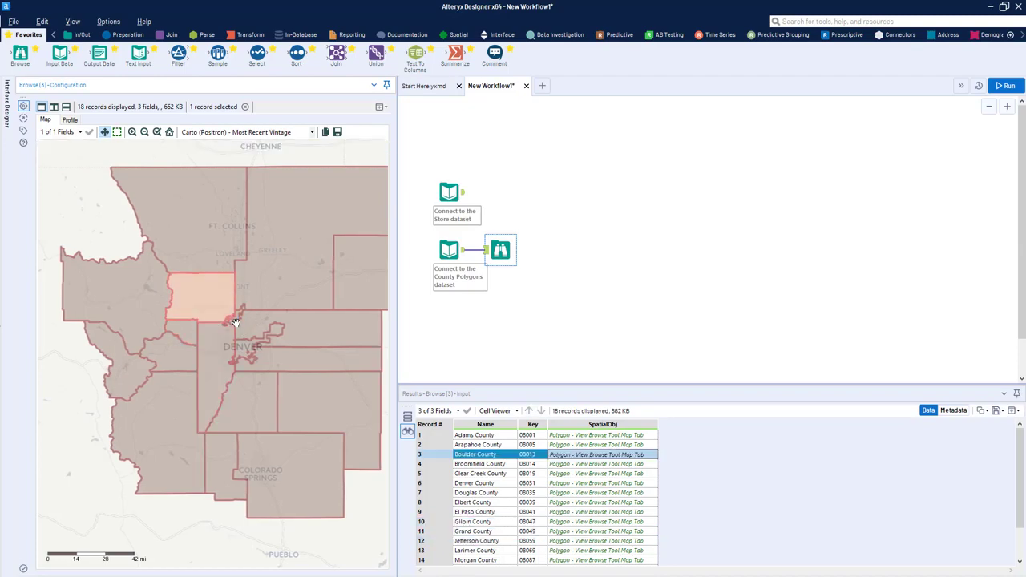
left_click(237, 321)
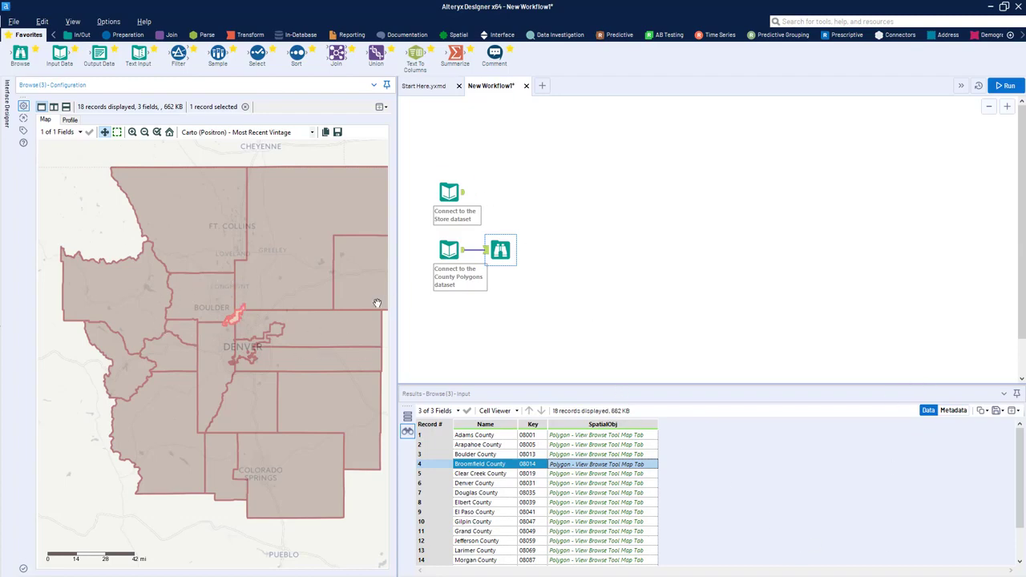
Step: Connect a Create Points tool to the Store input, with Lon as the X field and Lat as the Y field
left_click(450, 193)
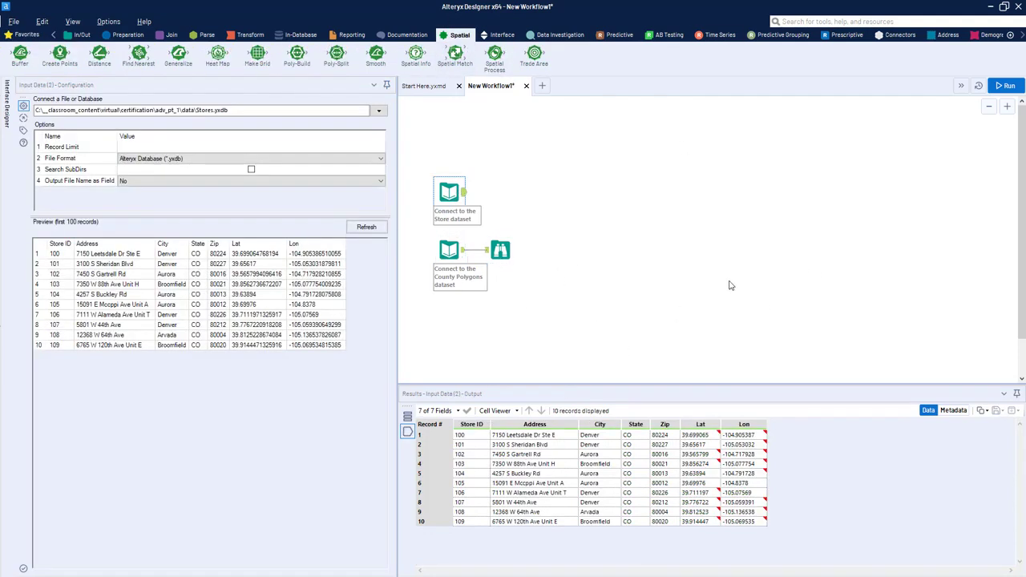
left_click_drag(751, 503, 695, 435)
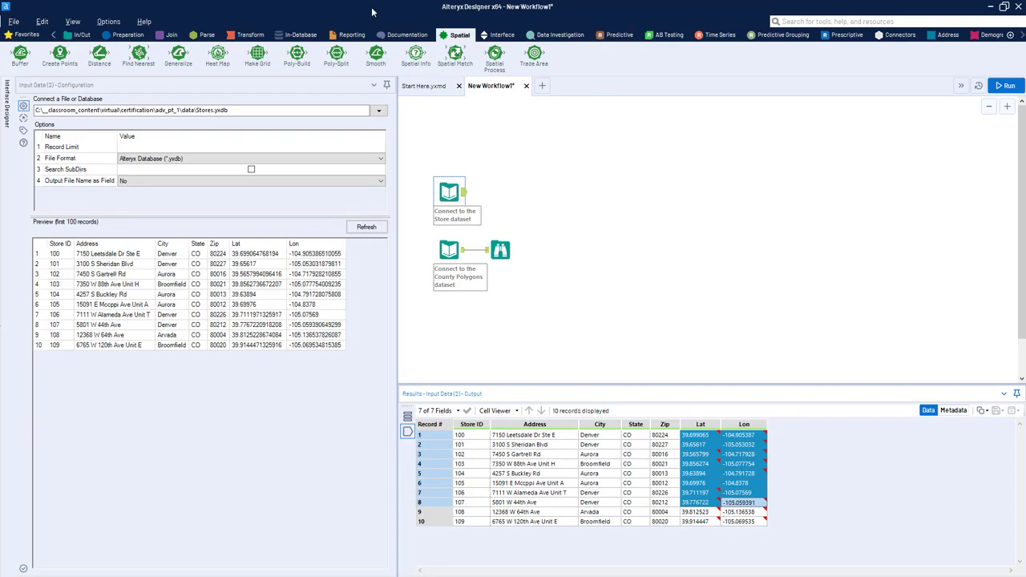
left_click_drag(59, 55, 500, 191)
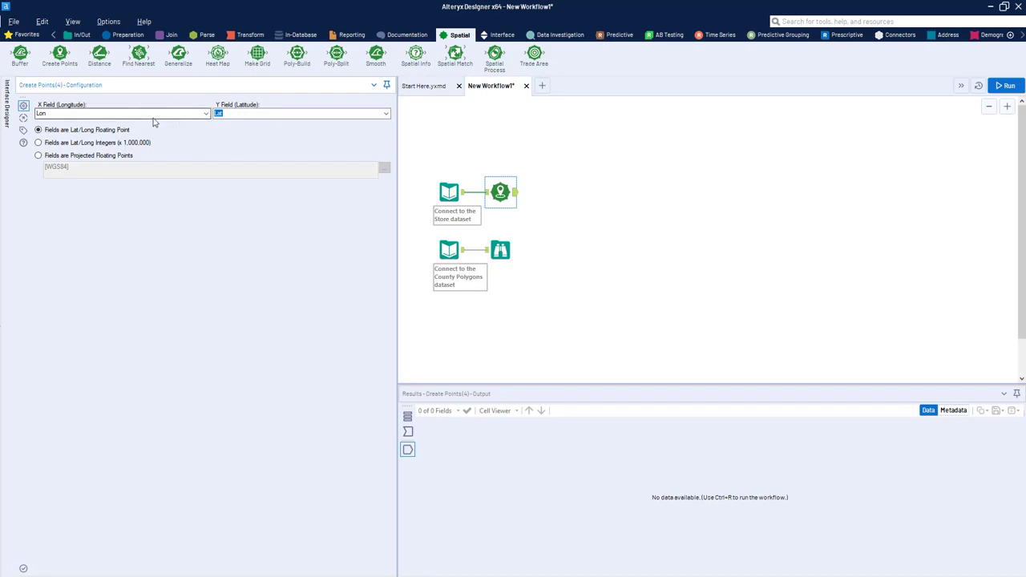
left_click(99, 115)
left_click(206, 114)
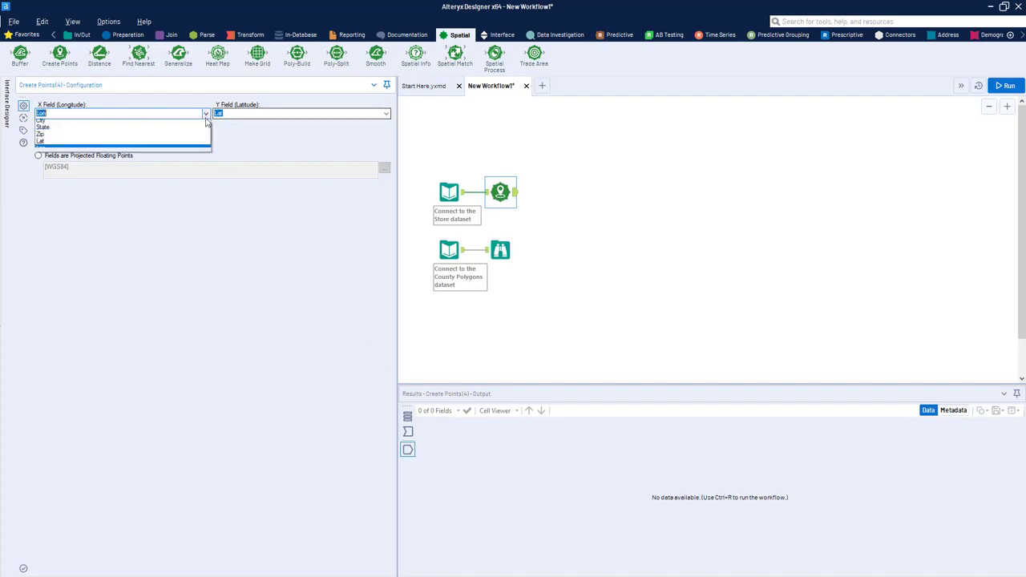
left_click(119, 241)
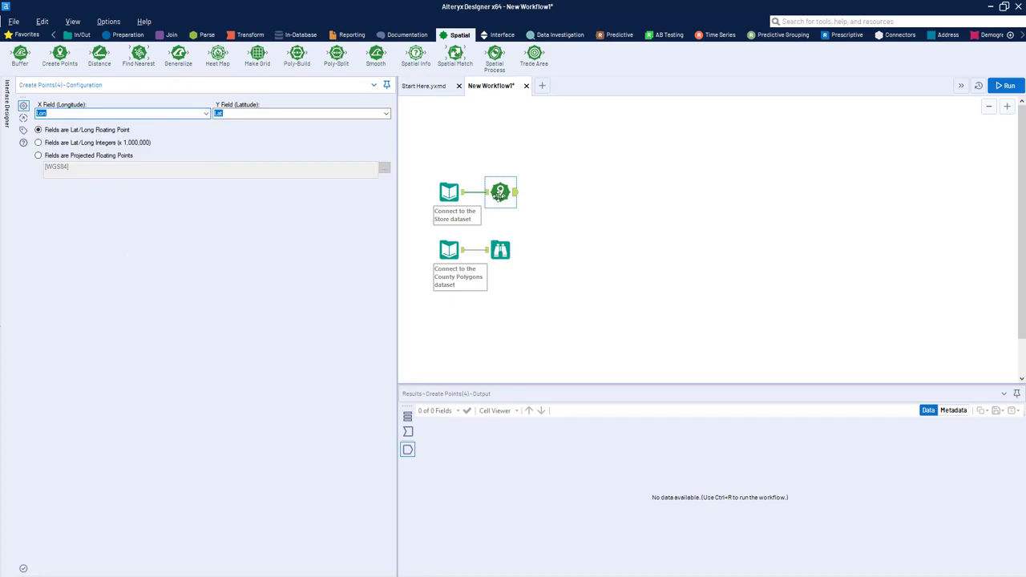
Step: Attach a Browse tool to Create Points, run the workflow and set its base map to Carto (Positron) - Most Recent Vintage
left_click(500, 200)
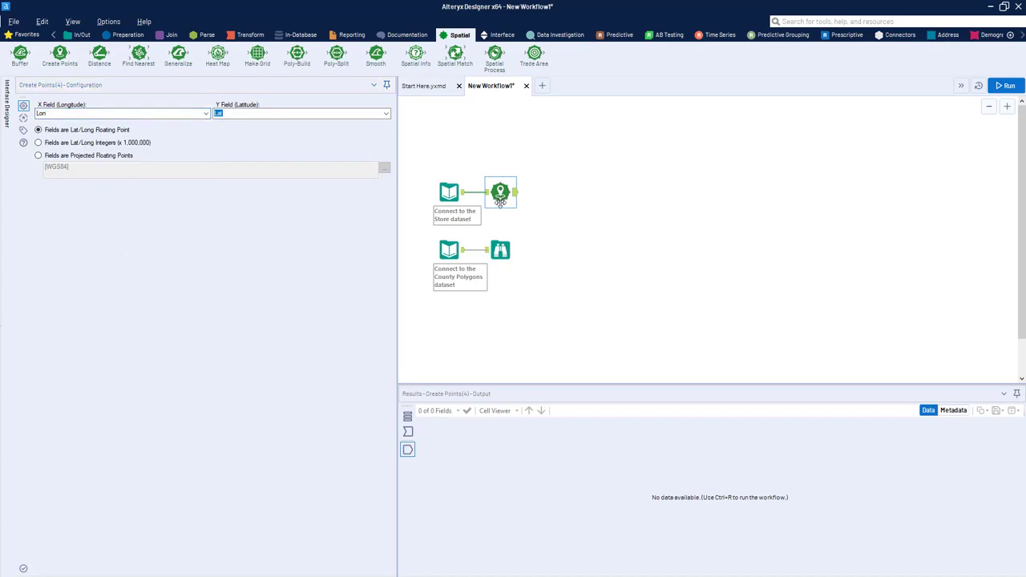
key("ctrl+shift+b")
key("ctrl+r")
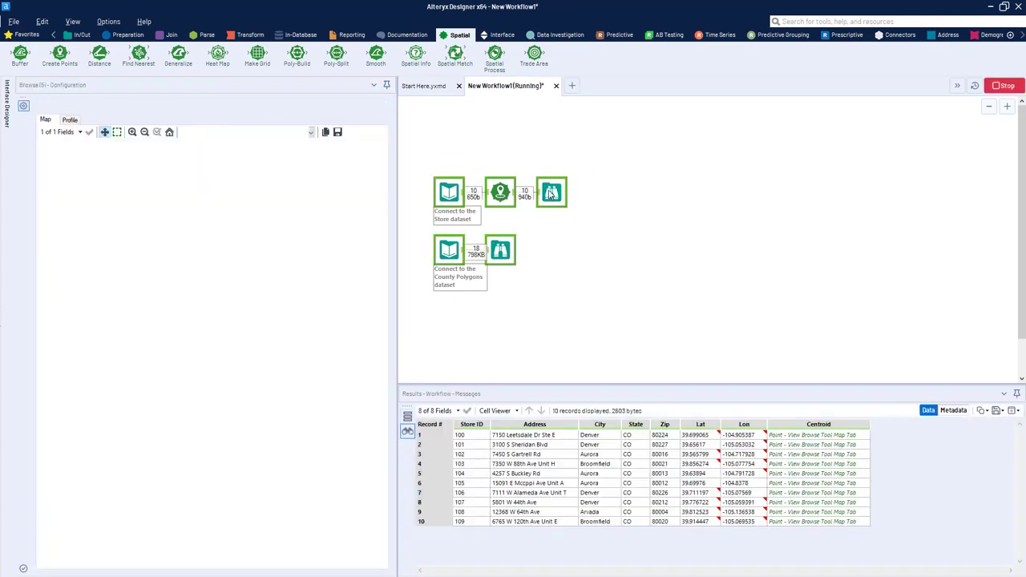
left_click(265, 133)
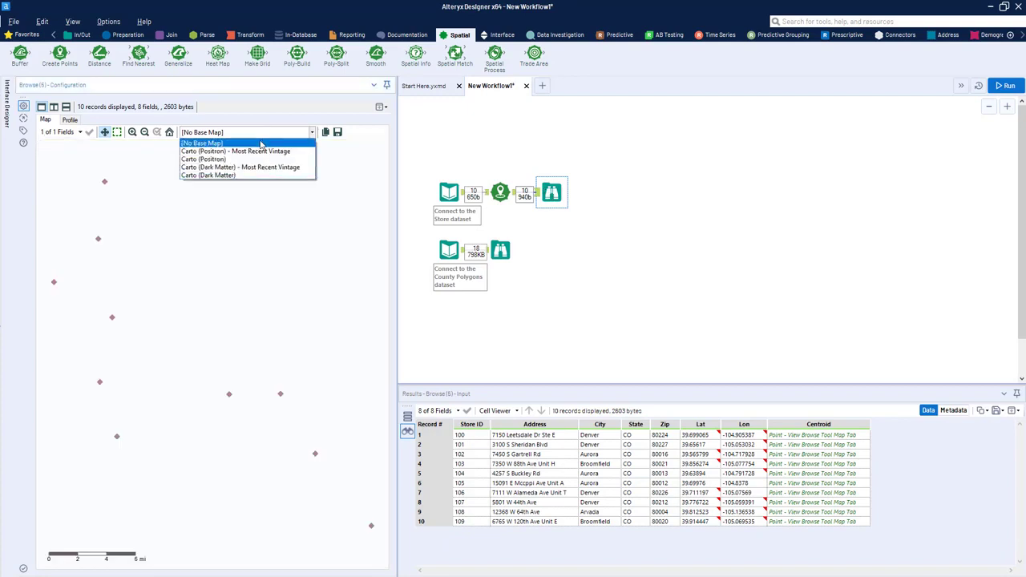
left_click(263, 152)
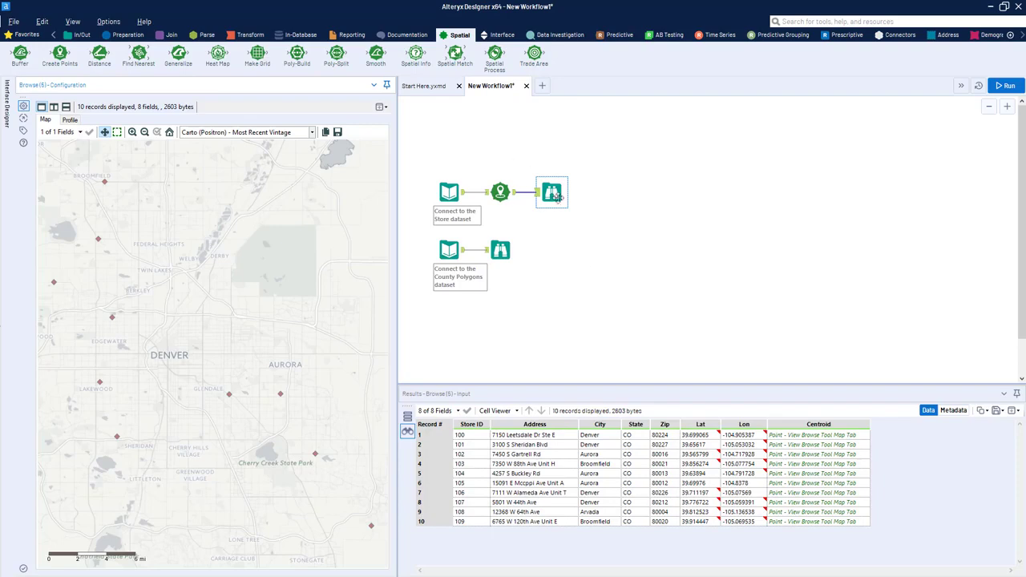
Step: Raise the store Browse tool above its row and set the default Reference Base Map in User Settings to Carto (Positron) - Most Recent Vintage
left_click_drag(560, 199, 560, 173)
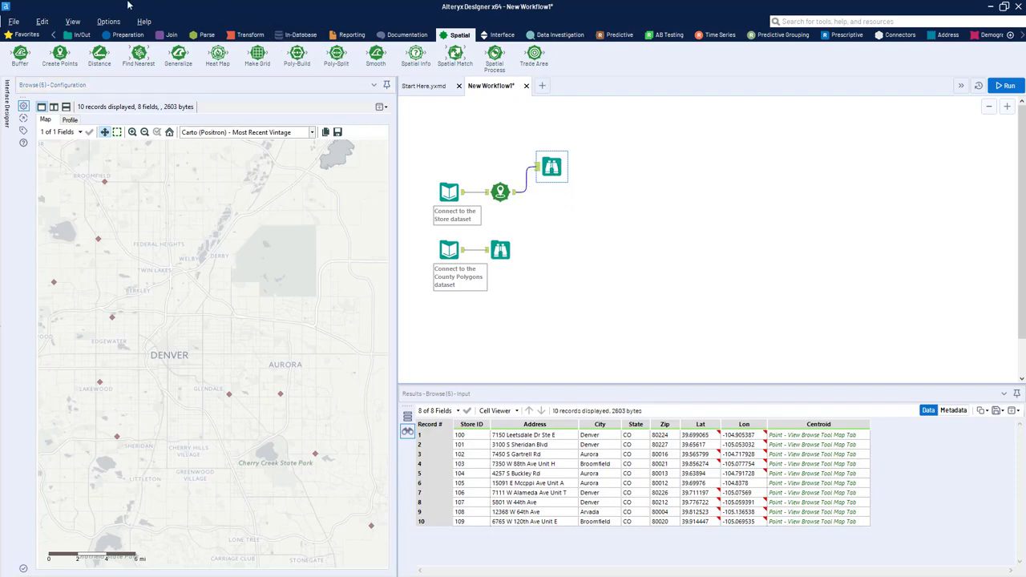
left_click(109, 22)
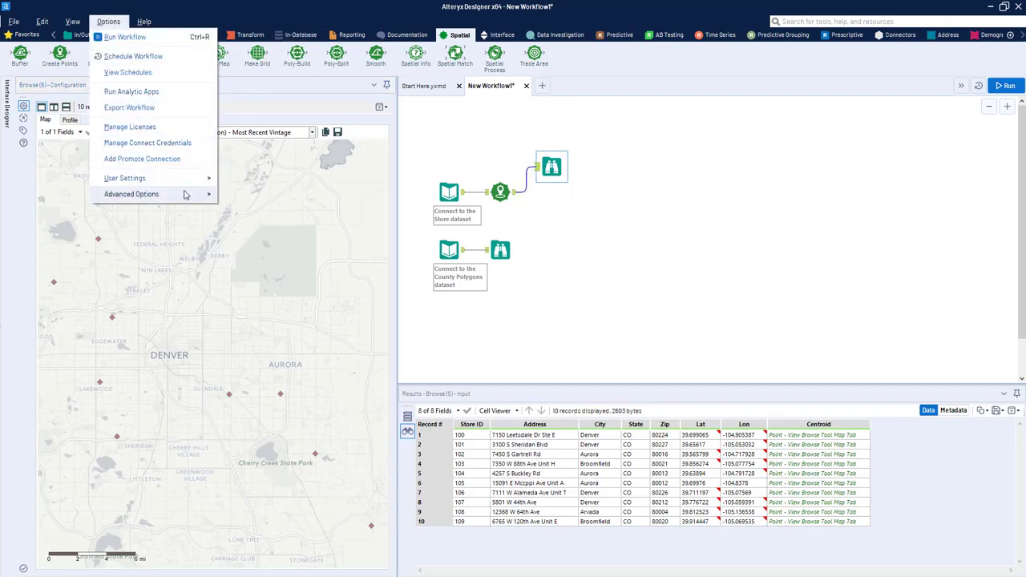
mouse_move(186, 179)
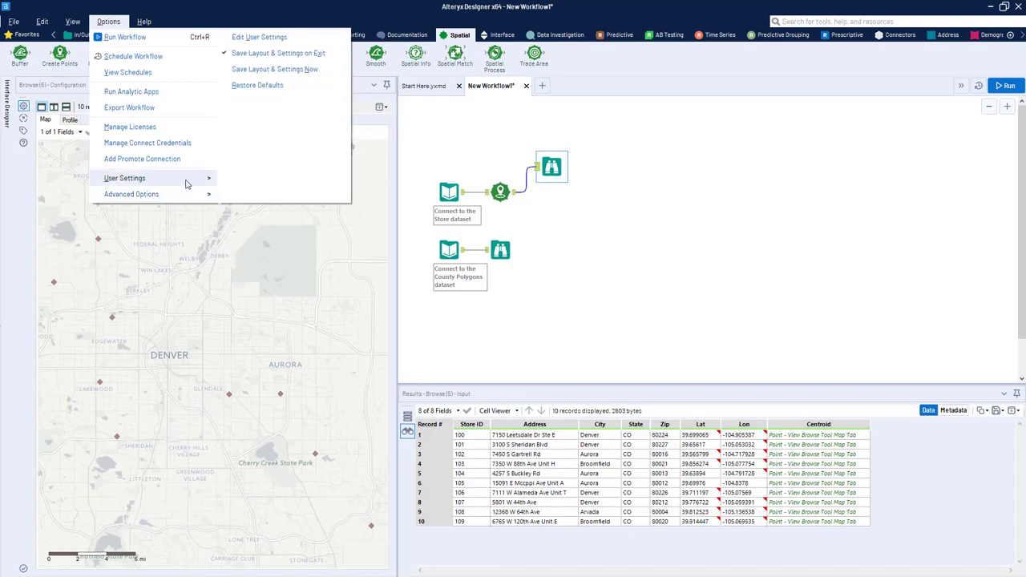
left_click(303, 40)
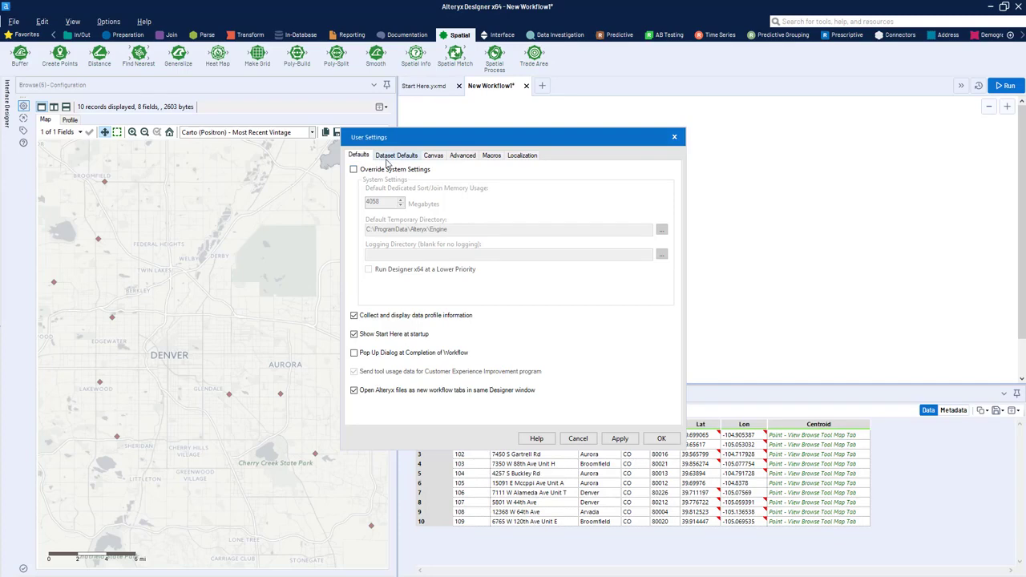
left_click_drag(430, 143, 508, 116)
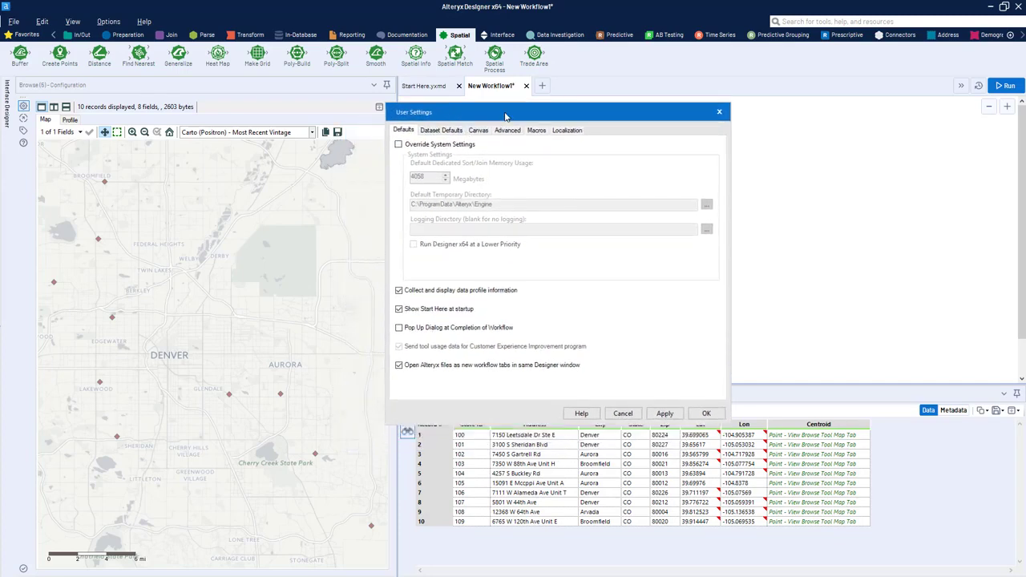
left_click(442, 130)
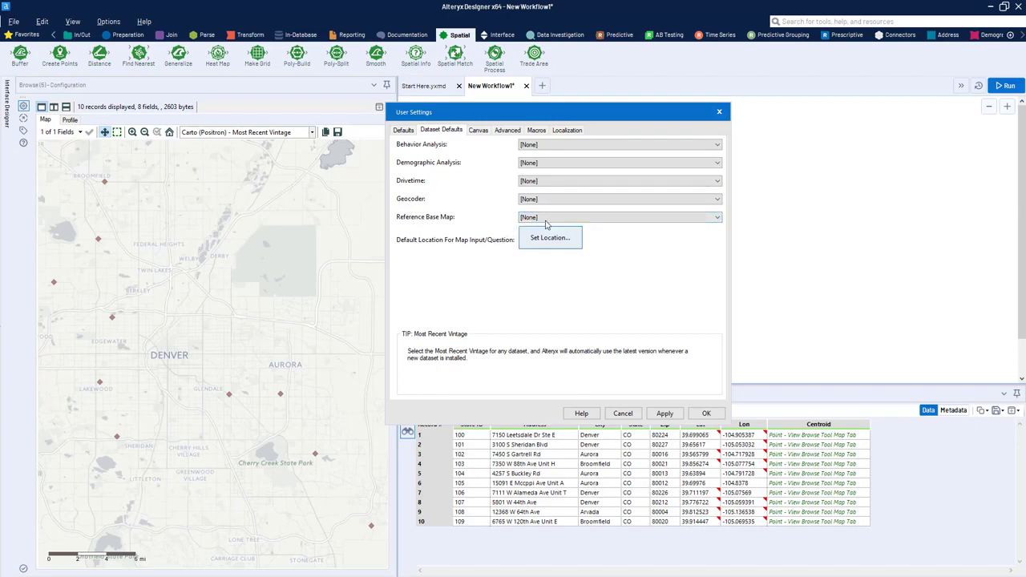
left_click(554, 222)
left_click(564, 237)
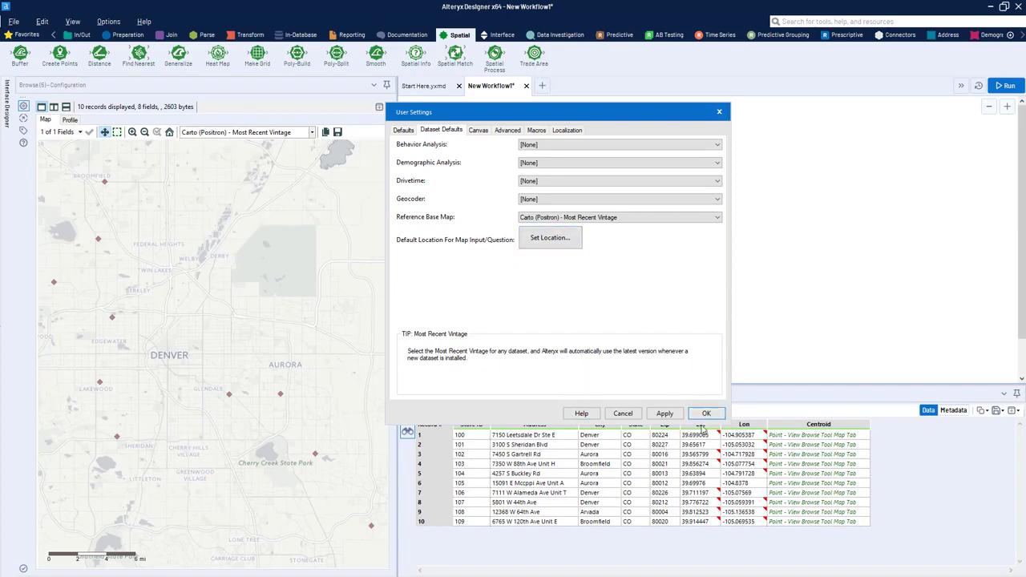
left_click(699, 416)
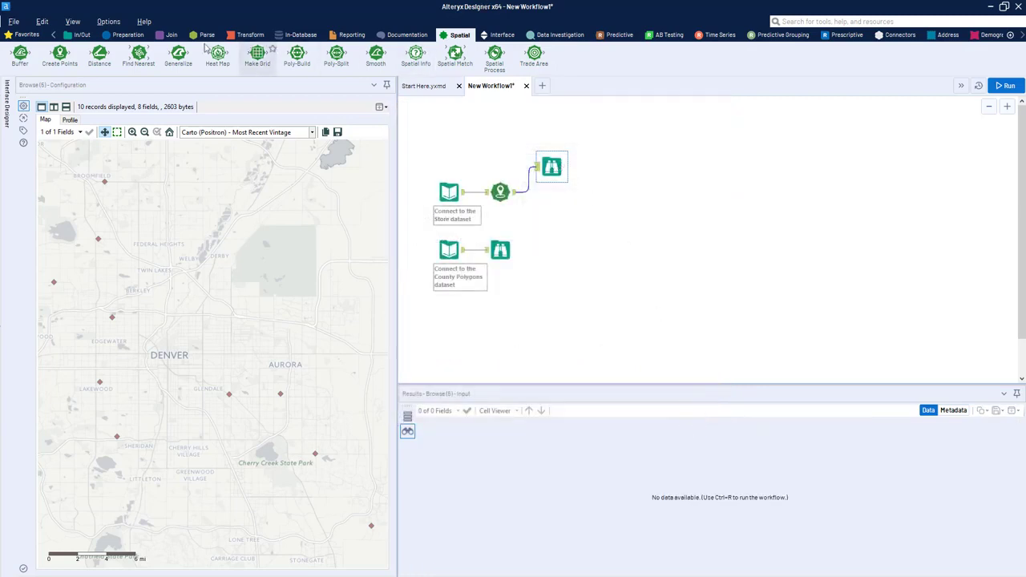
Step: Attach a second Browse tool to the Create Points output and run the workflow to test the default base map
left_click(127, 35)
left_click(81, 35)
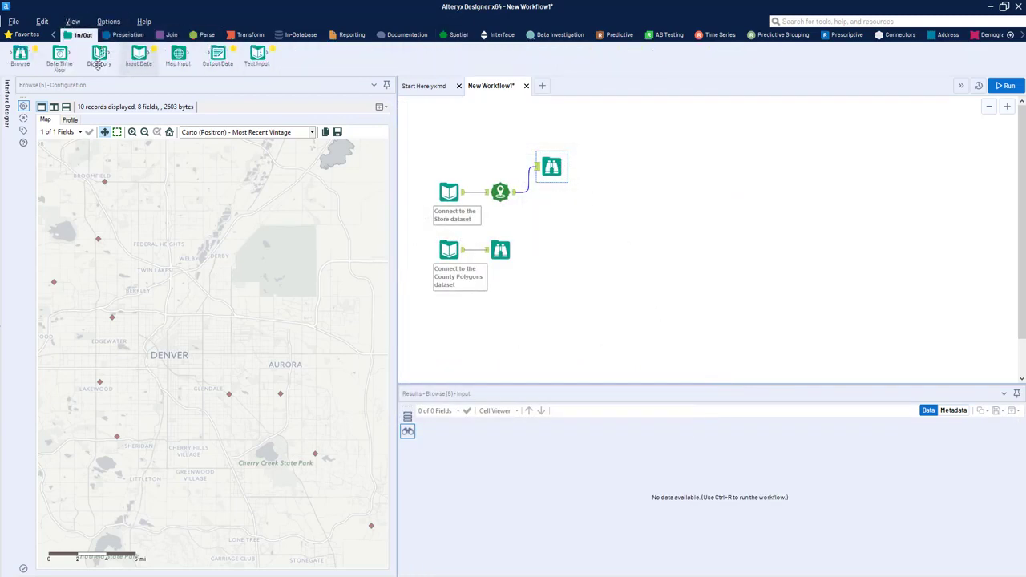
left_click_drag(20, 55, 557, 206)
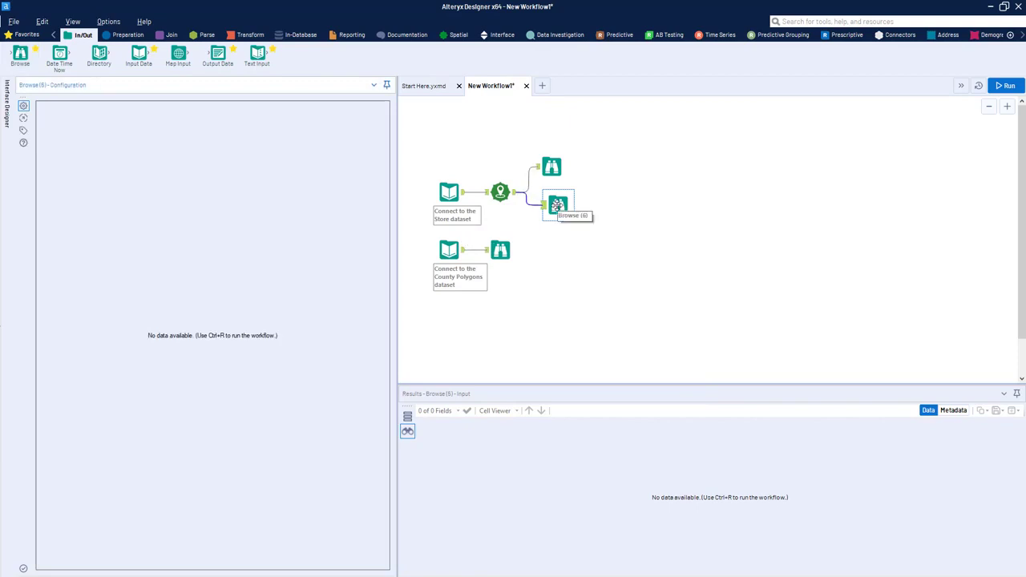
key("ctrl+r")
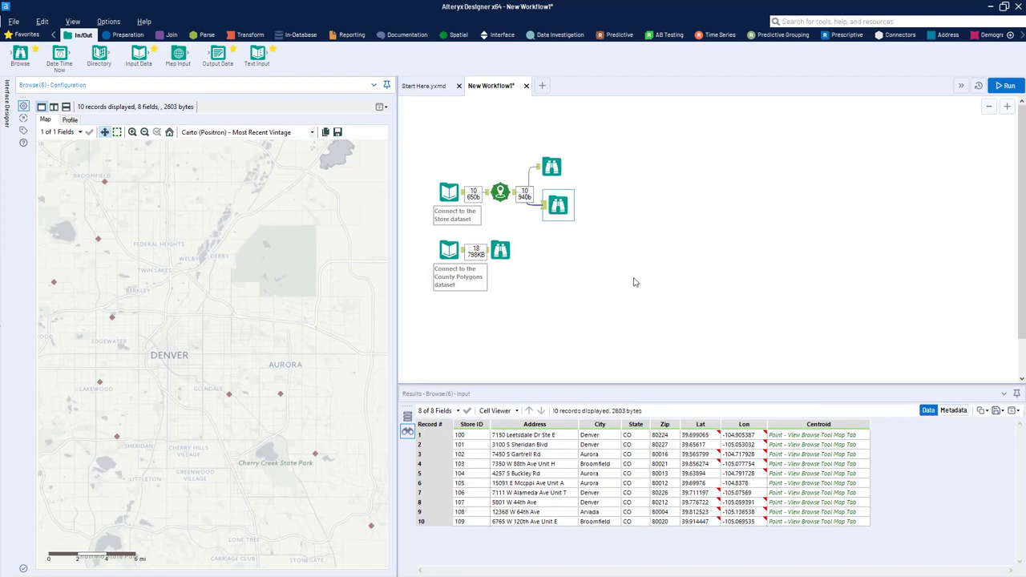
Step: Delete the second Browse tool and move the original one back in line with Create Points
key("Delete")
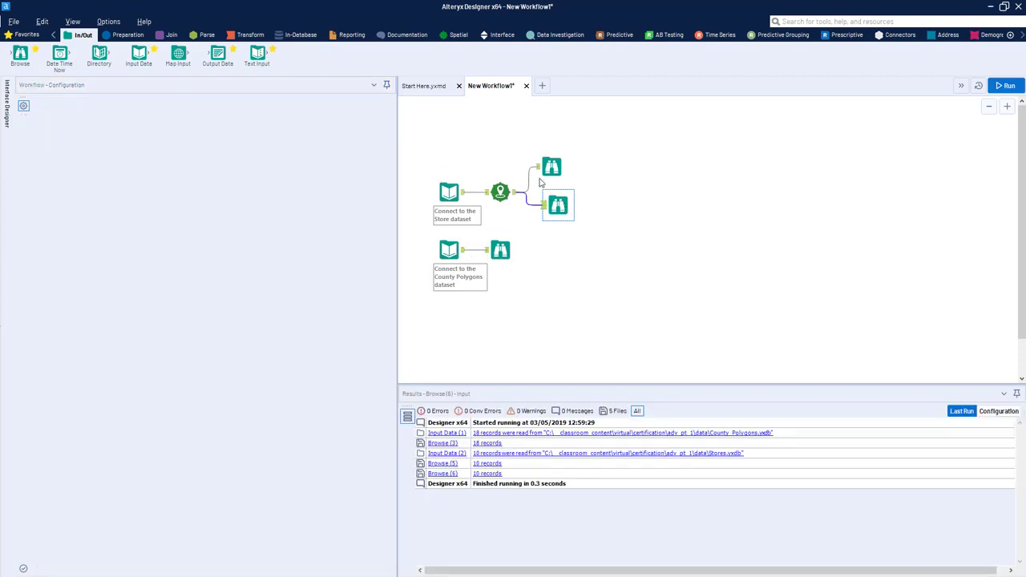
left_click_drag(550, 166, 550, 192)
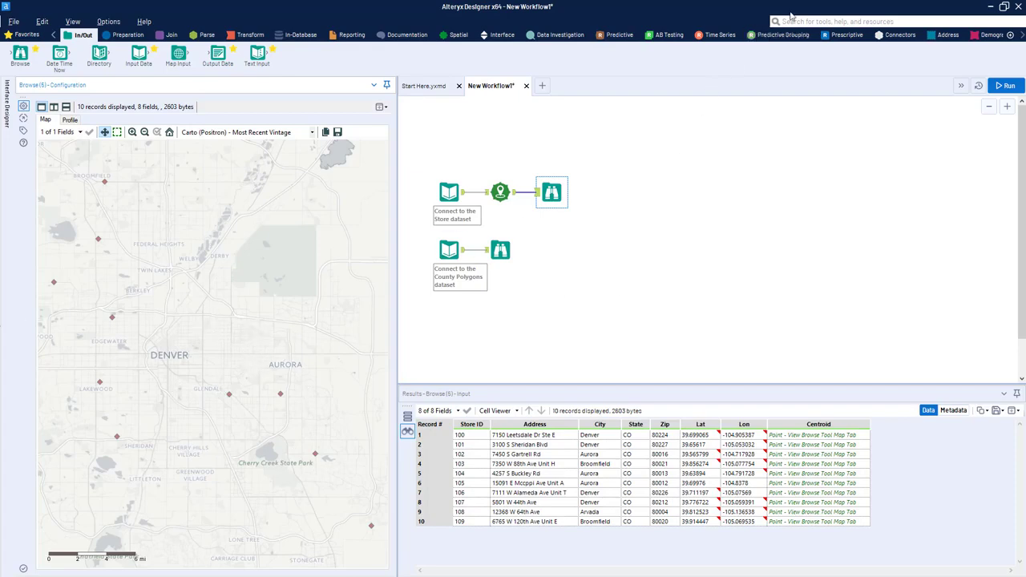
Step: Insert a Trade Area tool between Create Points and the Browse tool, and check the Centroid points that feed it
left_click(461, 35)
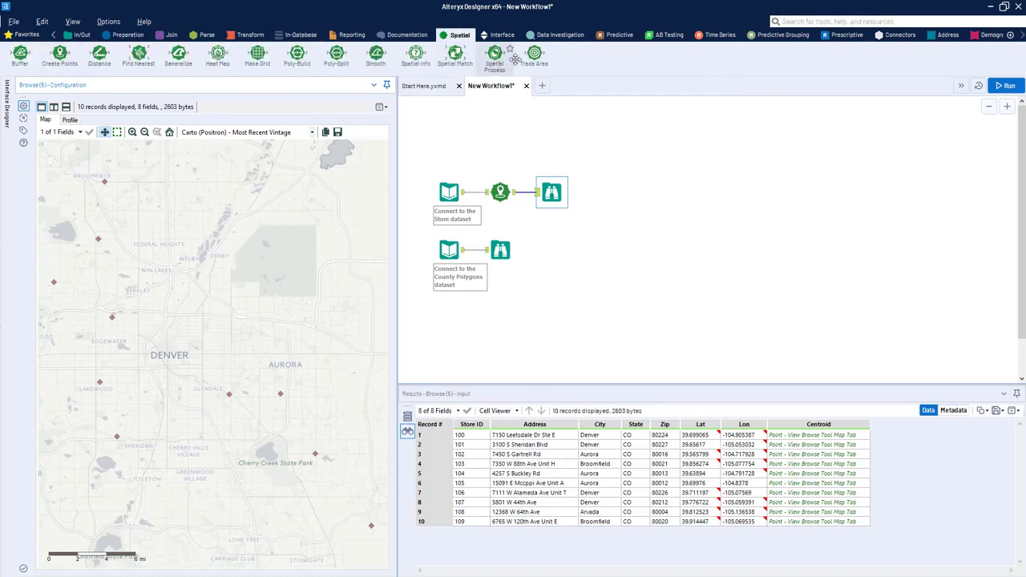
left_click_drag(545, 50, 535, 194)
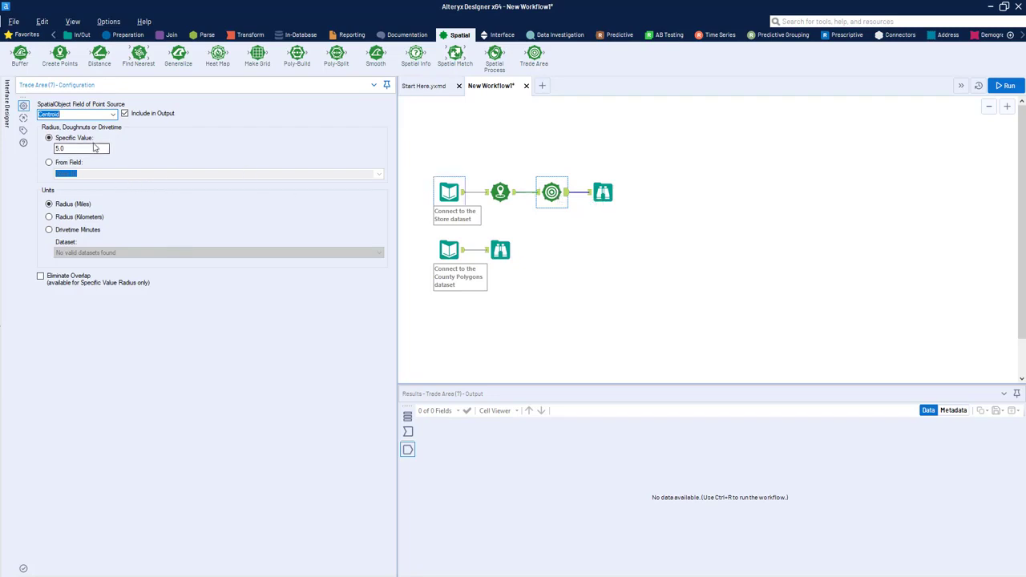
left_click(93, 149)
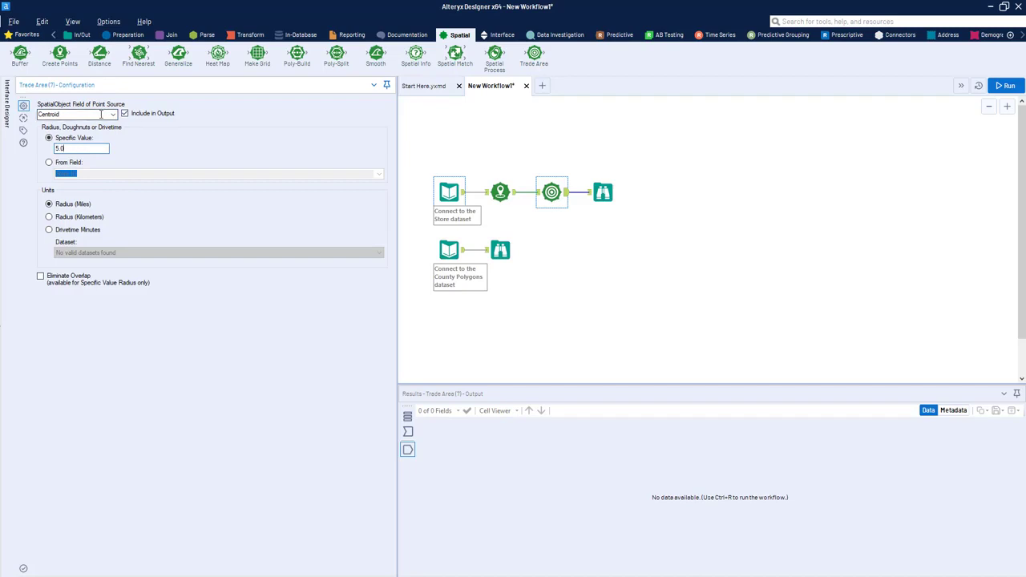
left_click(516, 200)
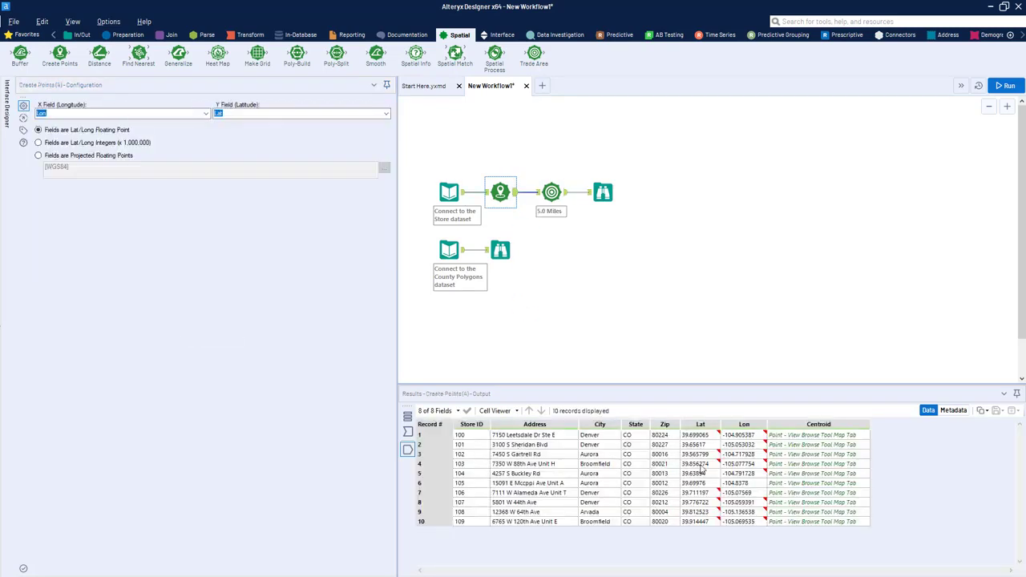
Step: Set the Trade Area radius to a specific value of 15 miles, run the workflow and show the trade areas on the map
left_click(561, 202)
double_click(72, 151)
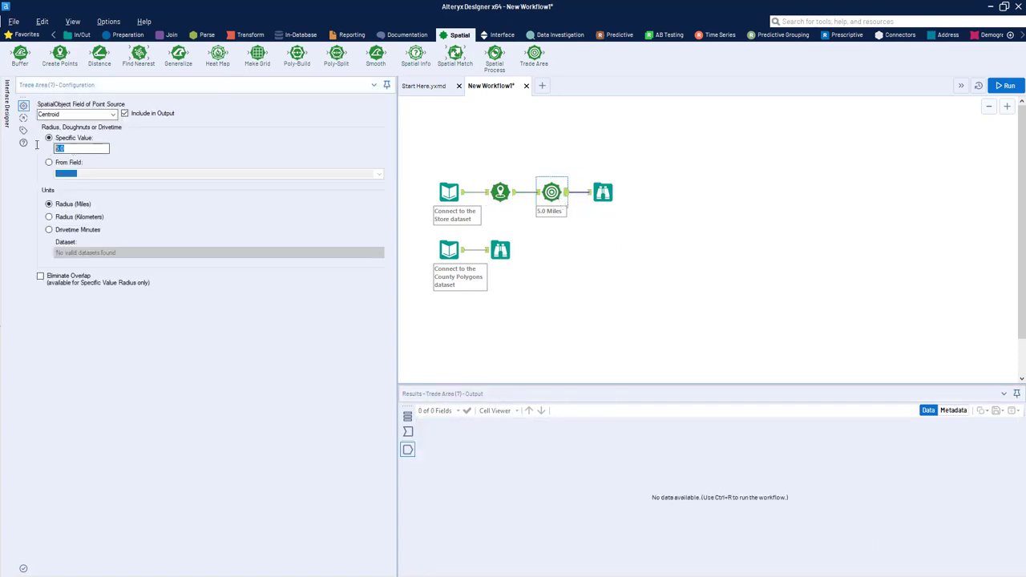
type("15")
key("ctrl+r")
left_click(601, 194)
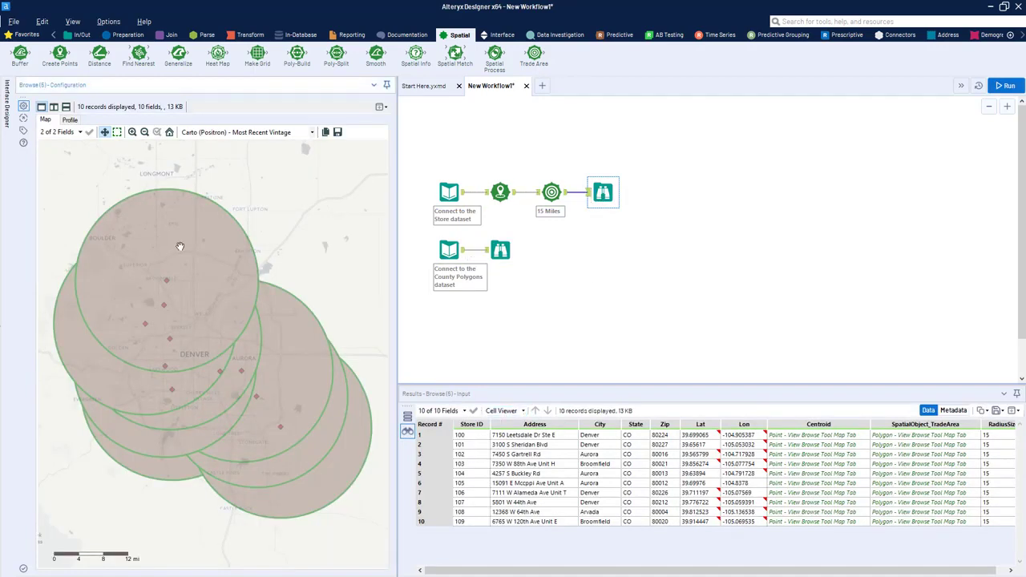
Step: Examine how the stores' trade areas overlap by selecting individual circles on the map
left_click(155, 279)
left_click(119, 385)
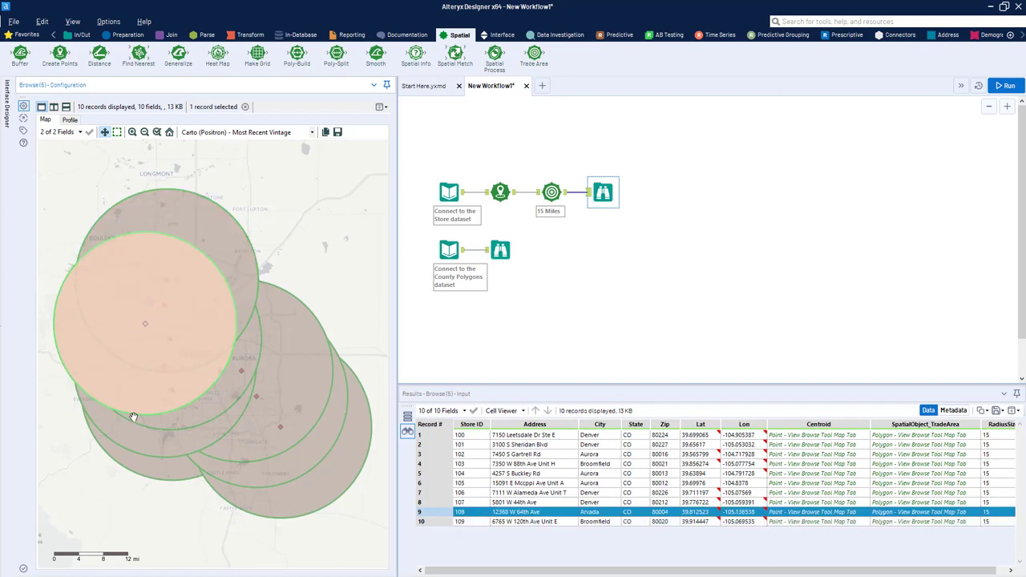
left_click(208, 413)
left_click(198, 446)
Step: Try eliminating overlap in the Trade Area tool, run the workflow and check the northernmost store's area on the map
left_click(552, 193)
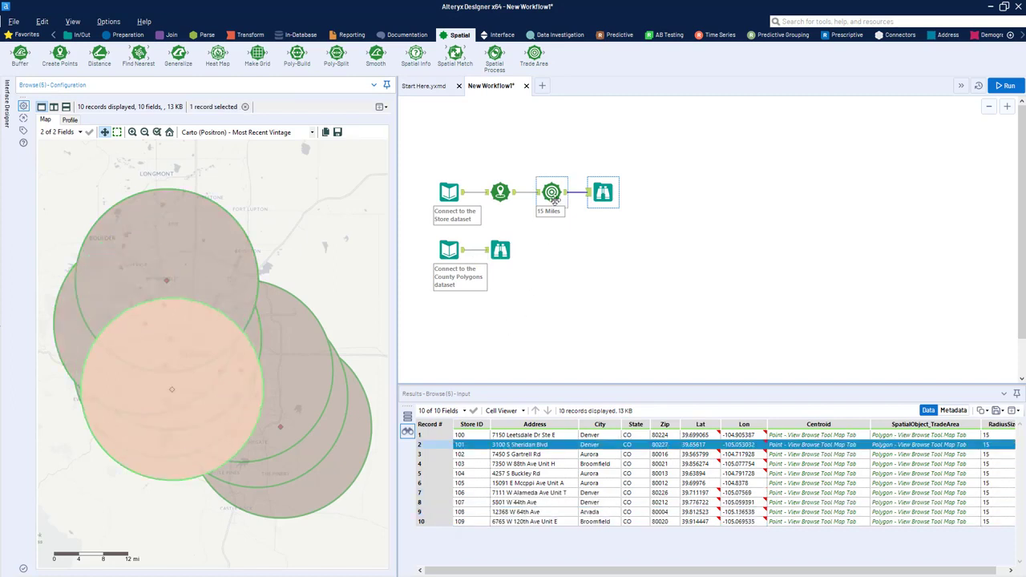
left_click(75, 276)
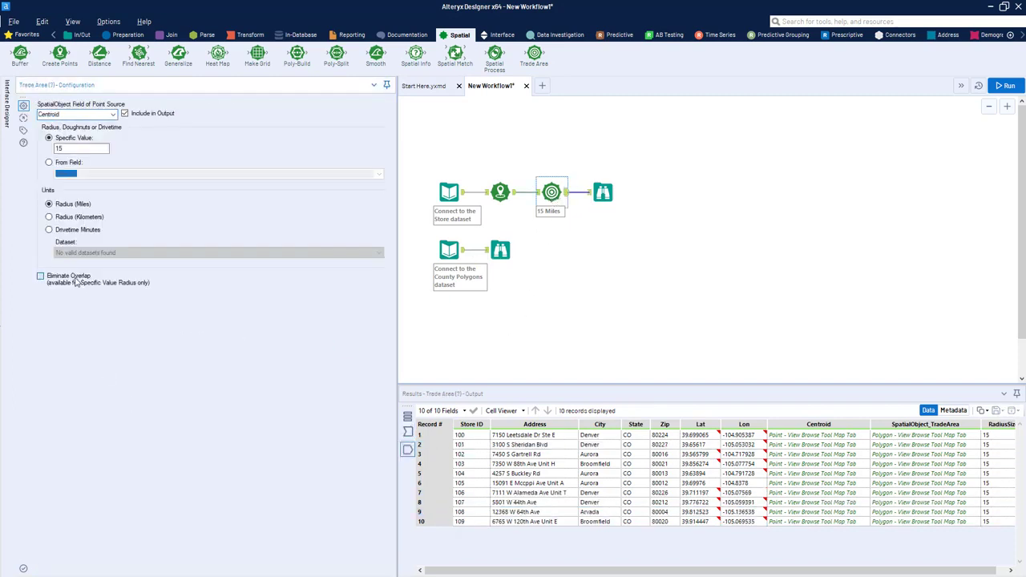
key("ctrl+r")
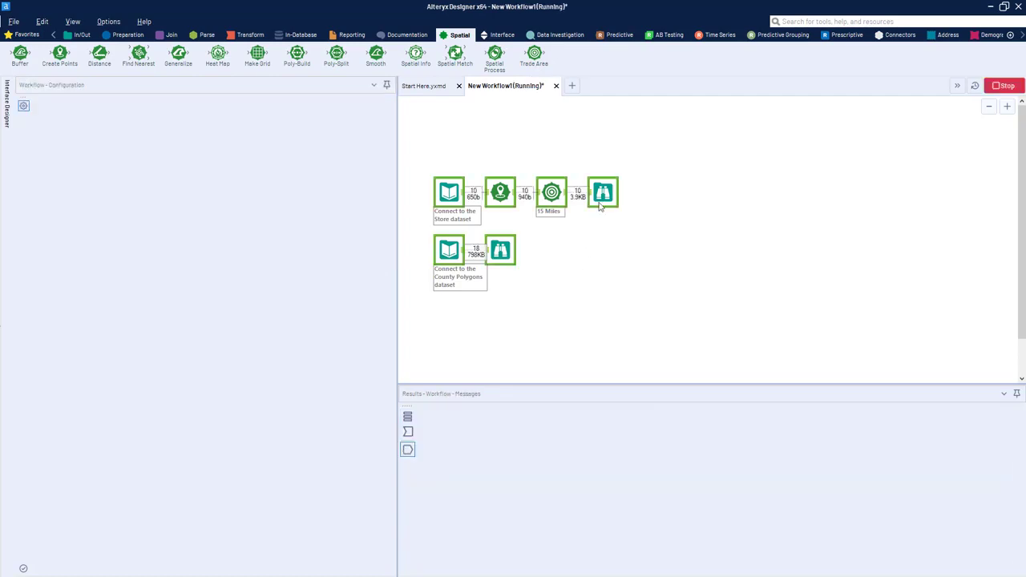
left_click(601, 193)
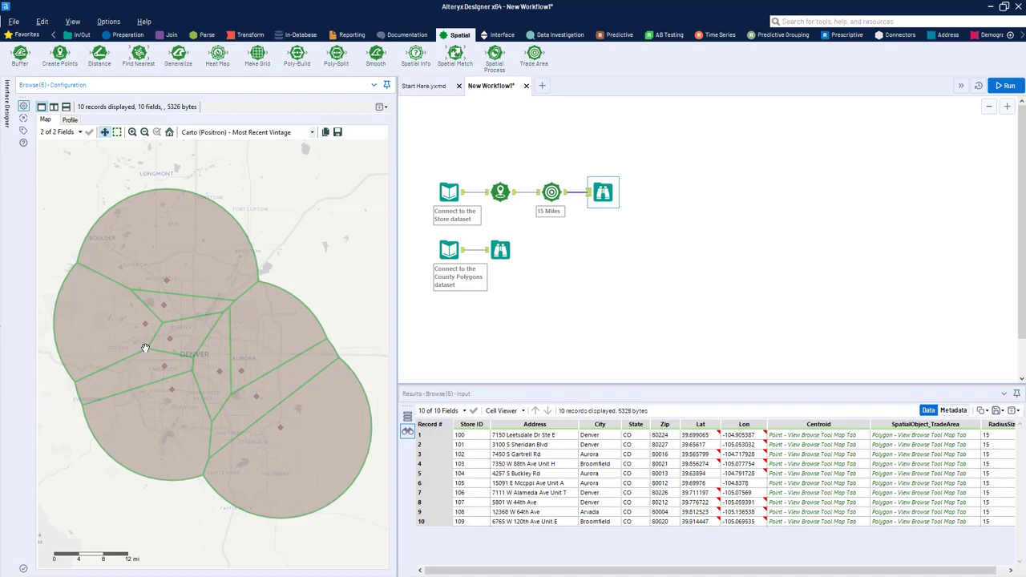
left_click(152, 265)
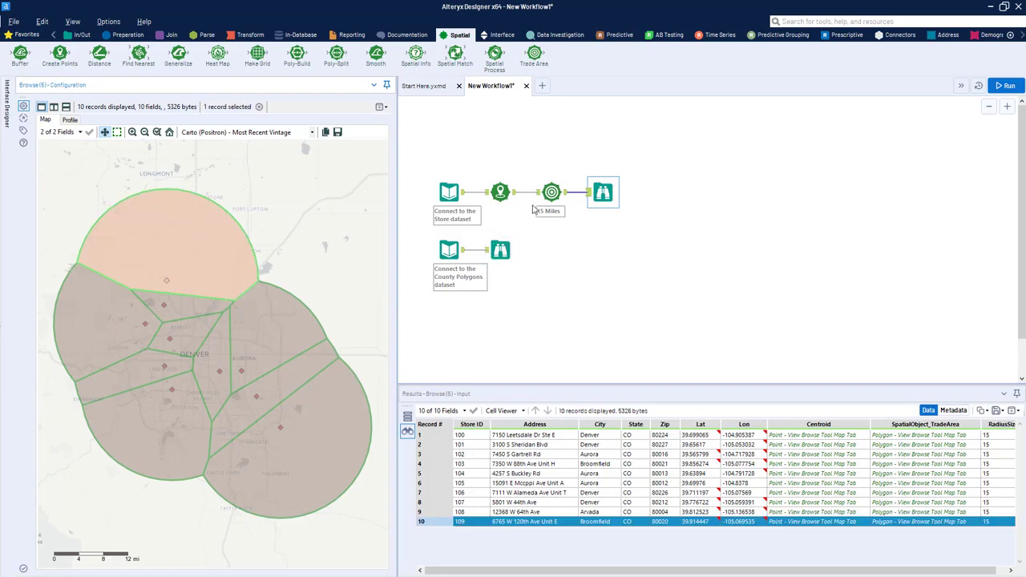
Step: Turn off Eliminate Overlap in the Trade Area tool, rerun the workflow and inspect individual overlapping circles on the map
left_click(536, 206)
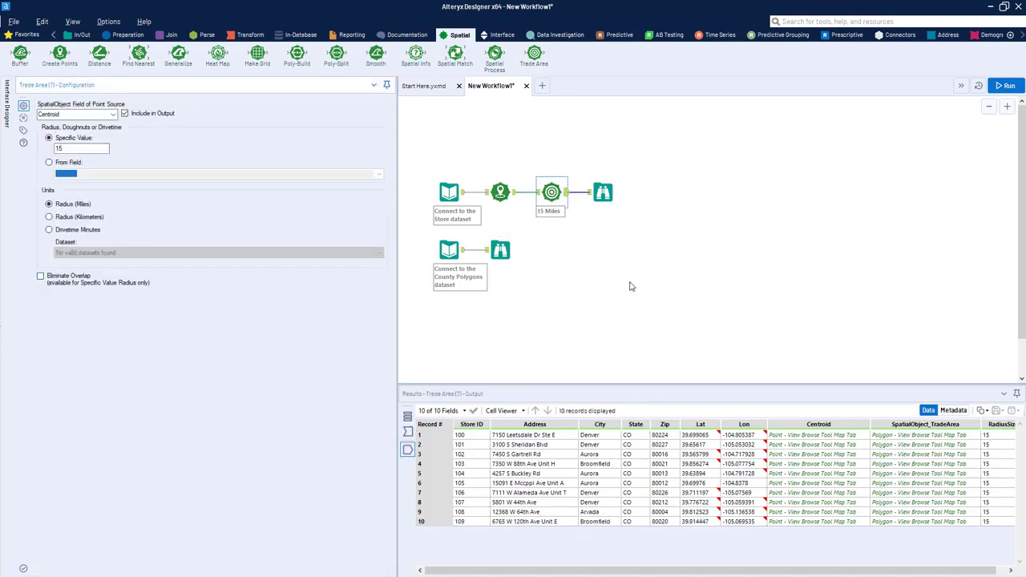
key("ctrl+r")
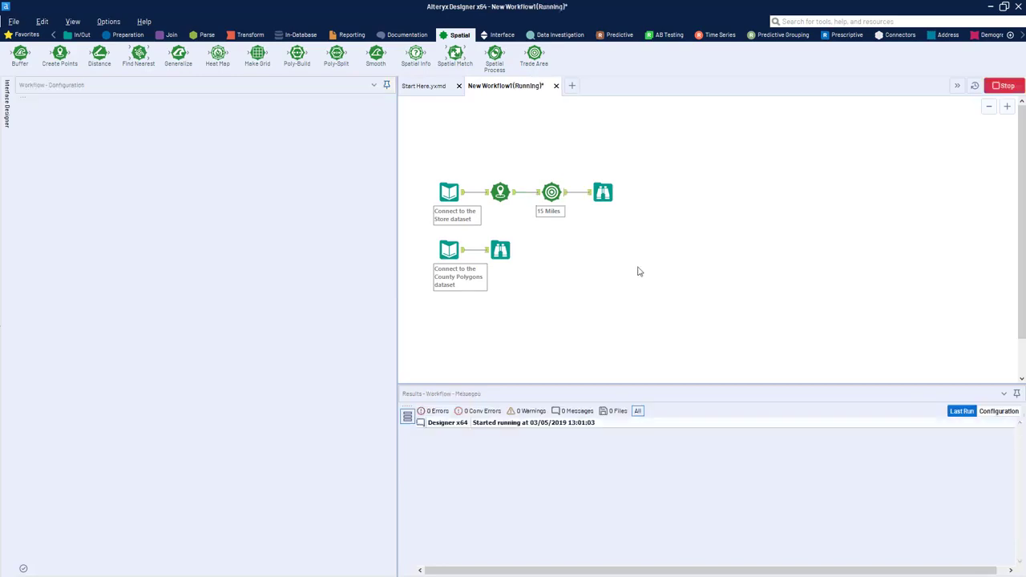
left_click(601, 196)
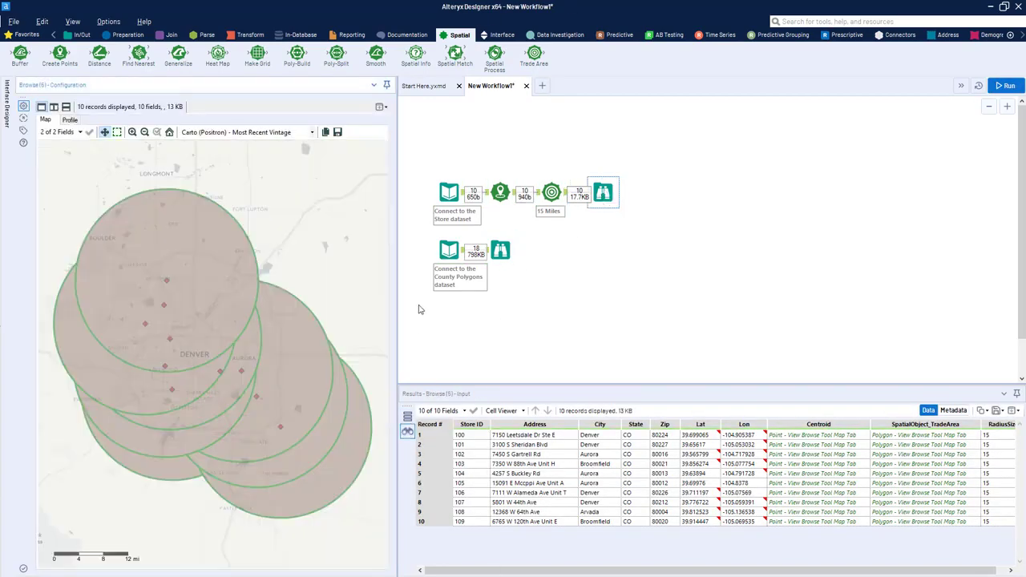
left_click(194, 259)
left_click(147, 383)
left_click(224, 389)
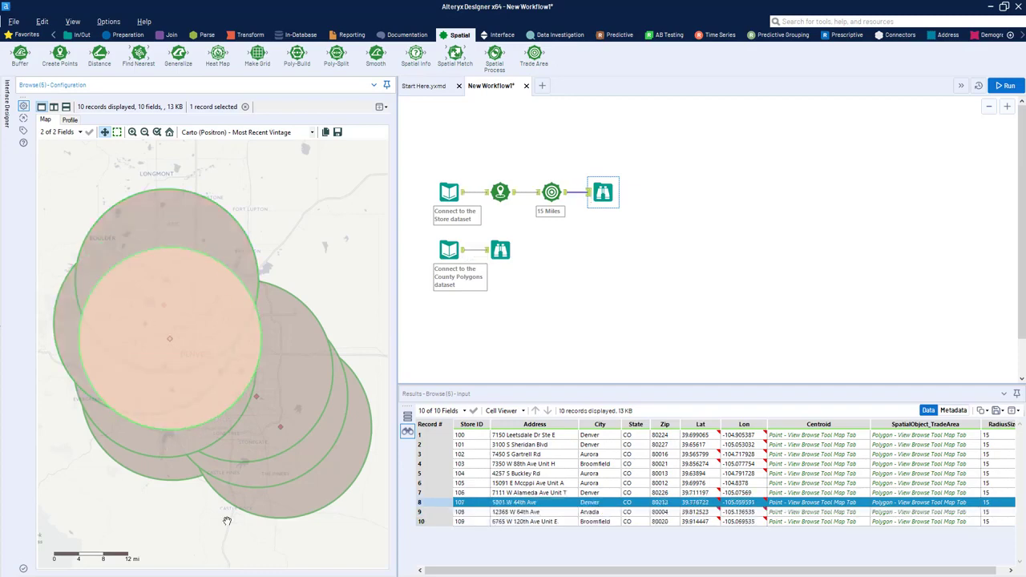
left_click(224, 333)
left_click(223, 295)
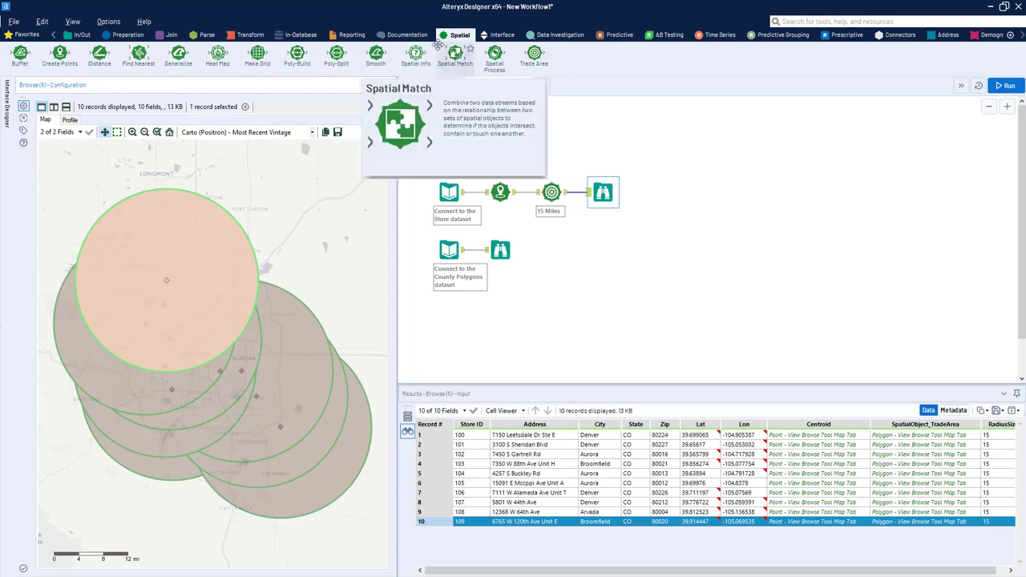
Step: Add a Spatial Match tool with the Trade Area output as its target input and the county polygons as its universe input
left_click_drag(456, 61, 611, 236)
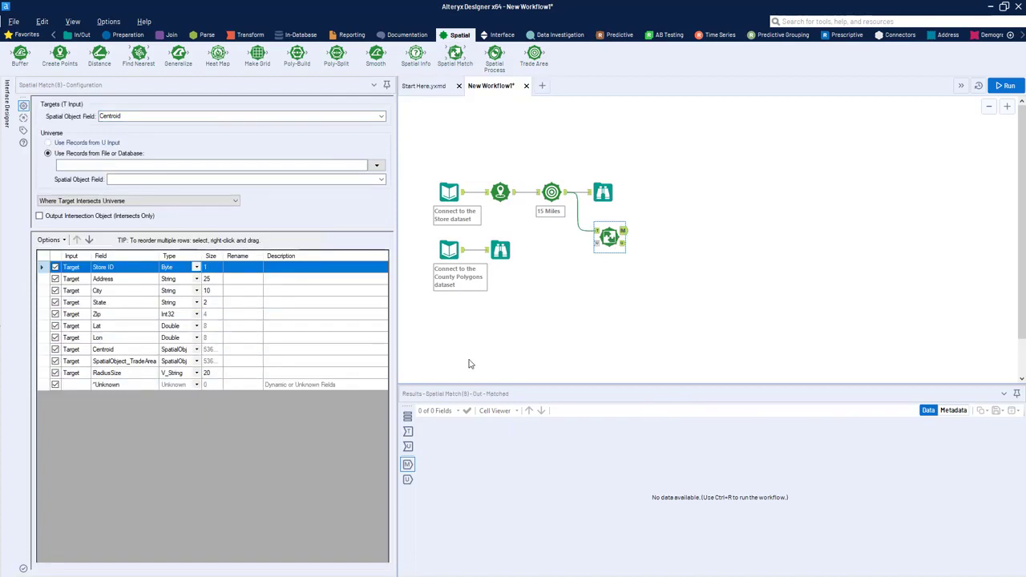
left_click_drag(603, 239, 599, 228)
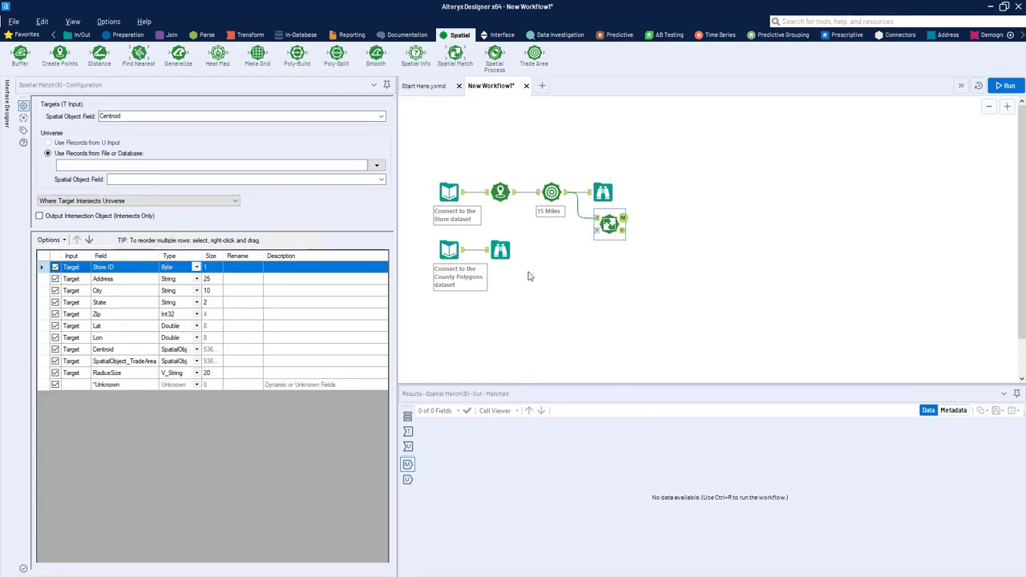
mouse_move(499, 252)
left_mouse_down()
mouse_move(505, 277)
mouse_move(527, 240)
mouse_move(611, 227)
left_mouse_up()
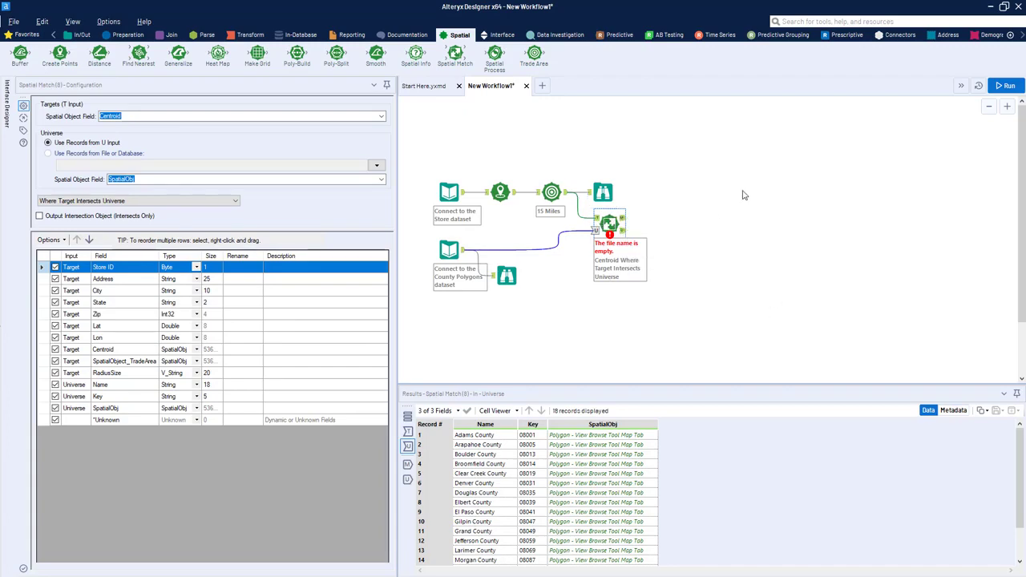
left_click_drag(599, 232, 615, 222)
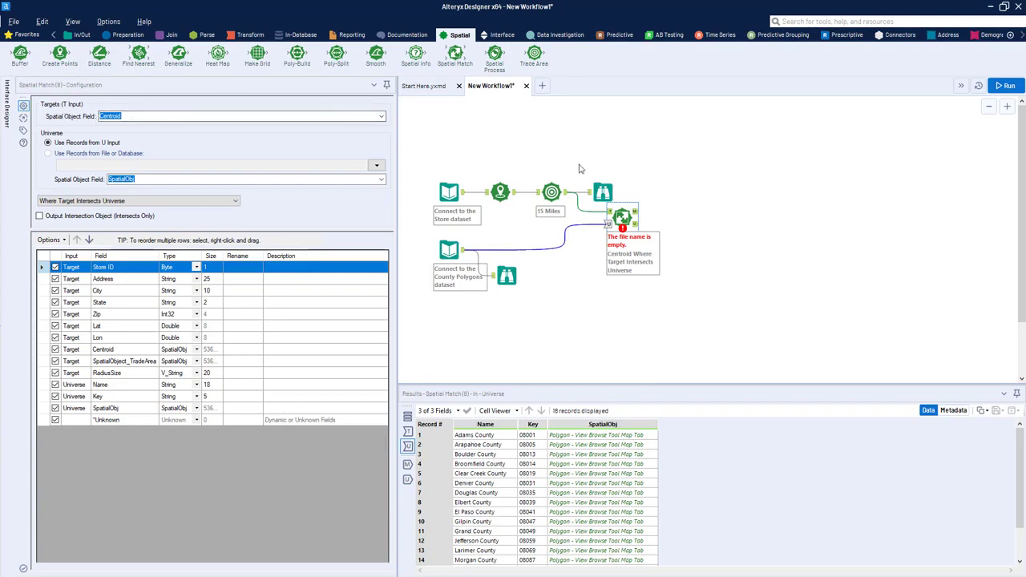
Step: Review the Spatial Match target field choices, the Trade Area settings, and the trade area and county maps that feed the match
left_click(382, 118)
left_click(382, 118)
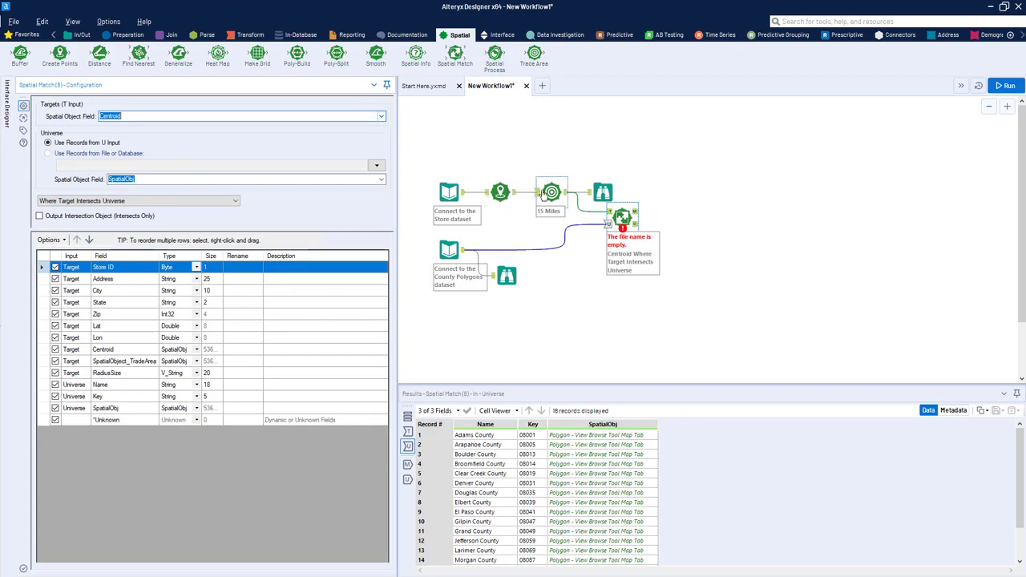
left_click(552, 192)
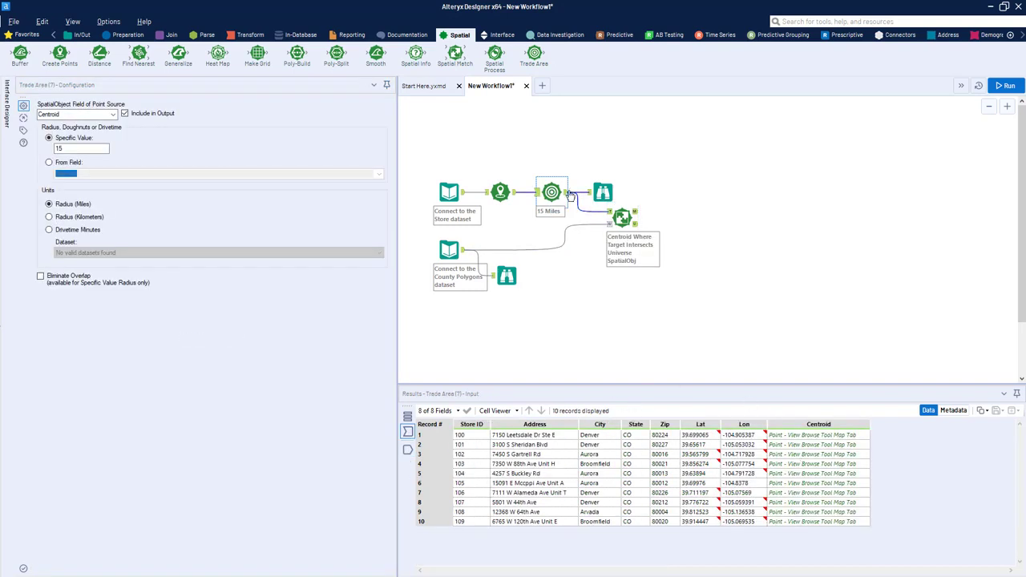
left_click(602, 191)
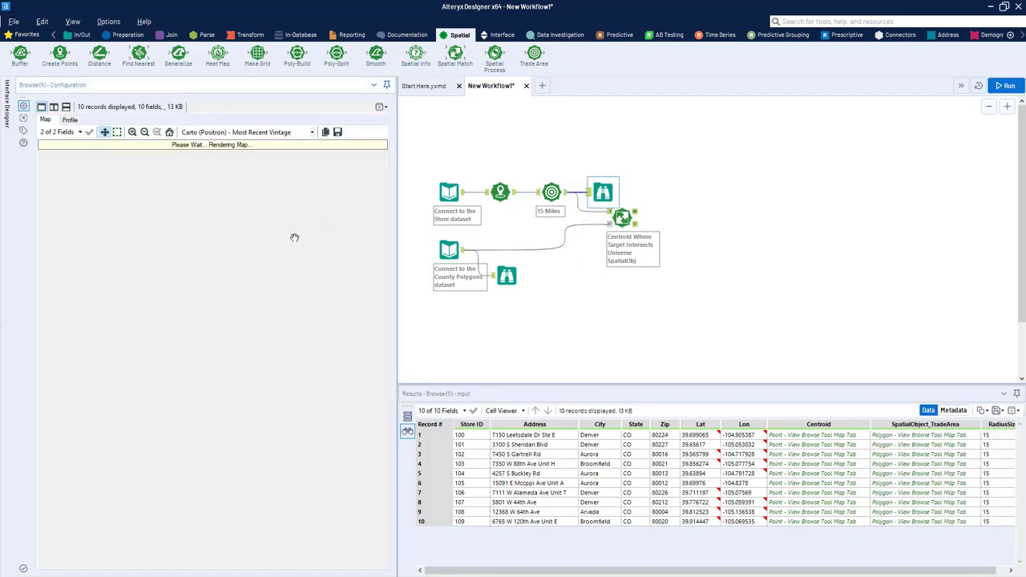
left_click(500, 287)
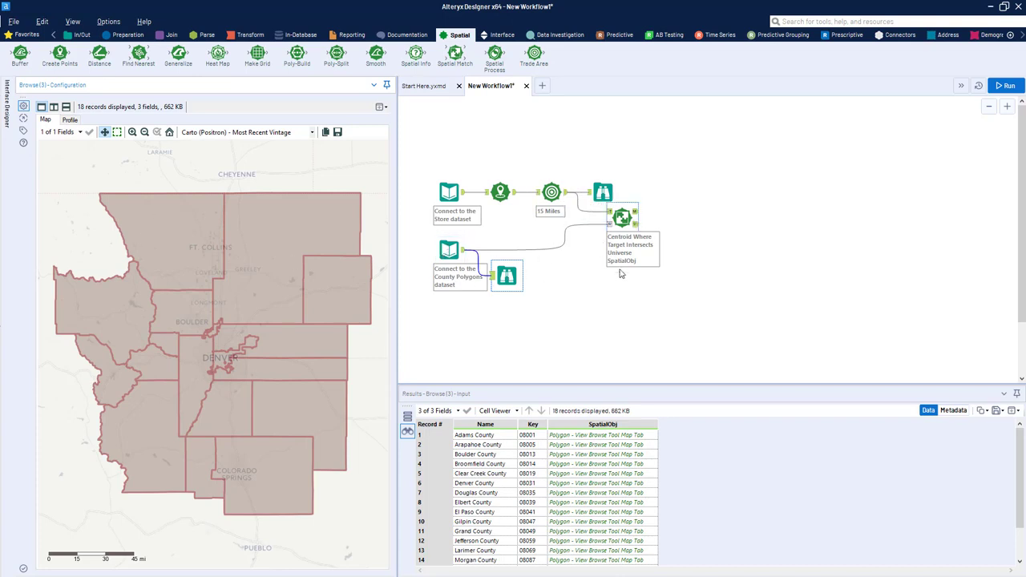
Step: Set the Spatial Match relationship to Where Target Intersects Universe after reviewing the other match types
left_click(633, 212)
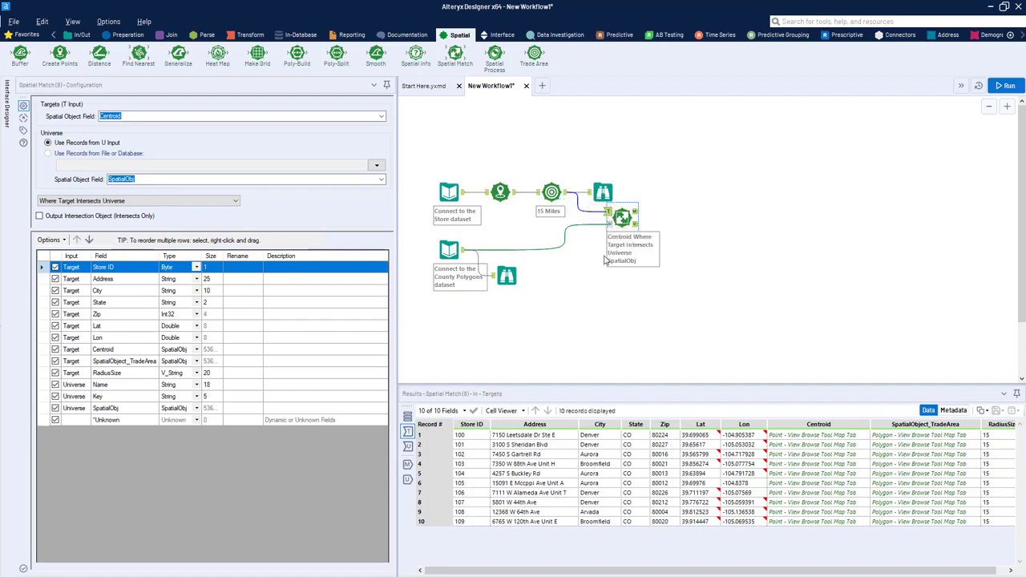
left_click(186, 201)
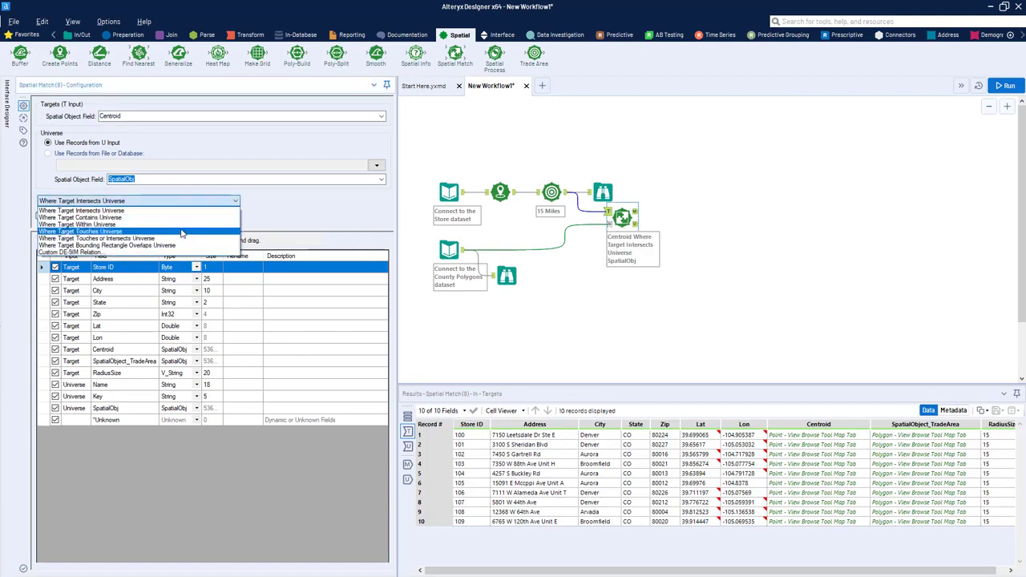
left_click(151, 231)
left_click(137, 202)
left_click(120, 210)
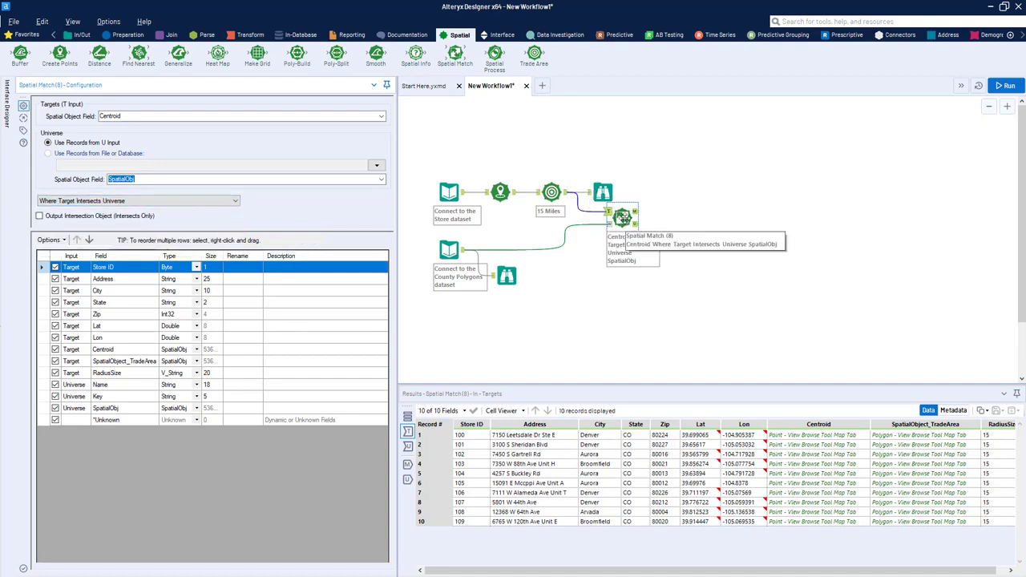
Step: Add Browse tools to both Spatial Match outputs and run the workflow
key("ctrl+shift+b")
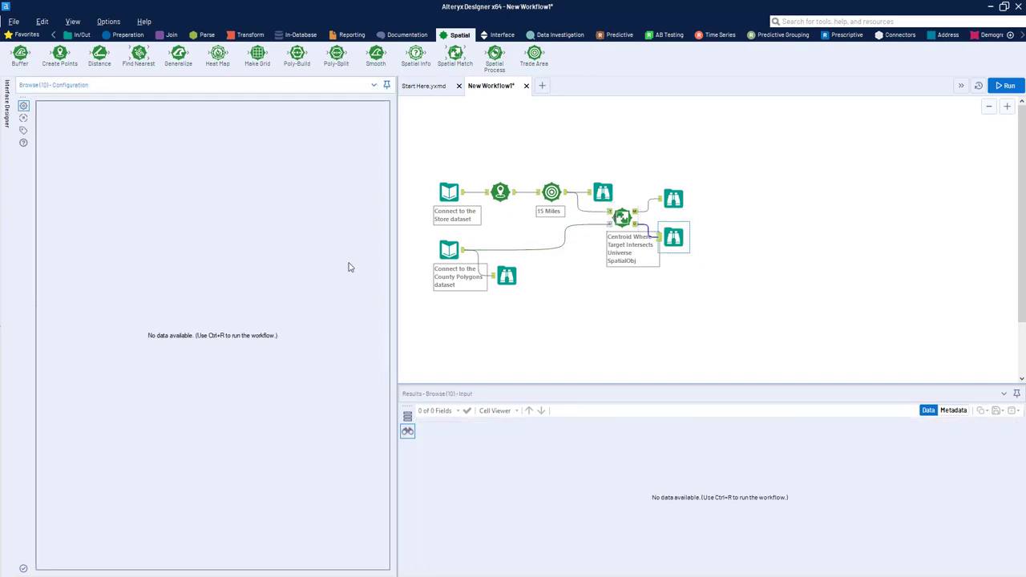
key("ctrl+r")
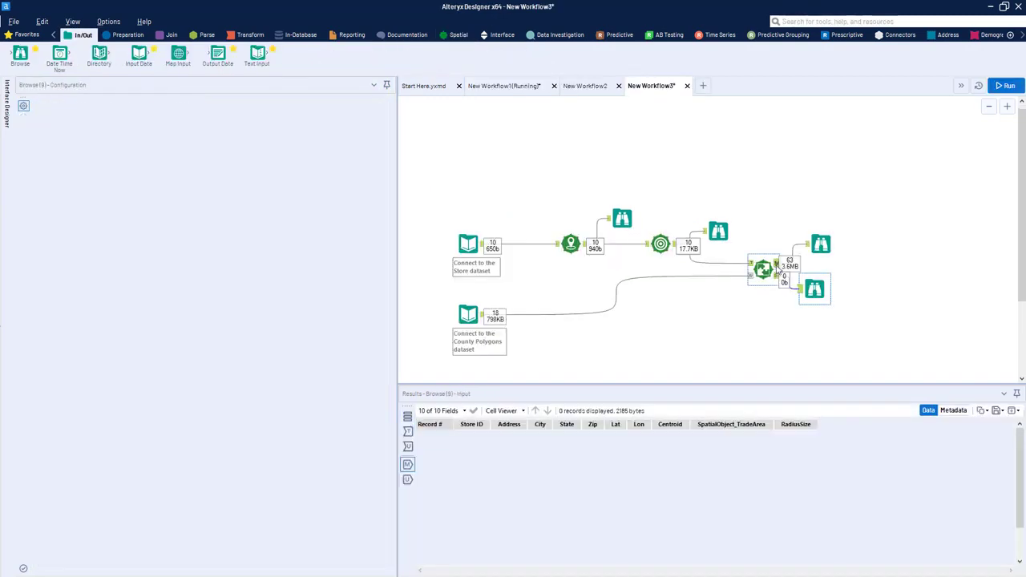
Step: In New Workflow3, space out the Spatial Match tool and its matched Browse tool, and show the matched trade areas and counties on the map
left_click(761, 270)
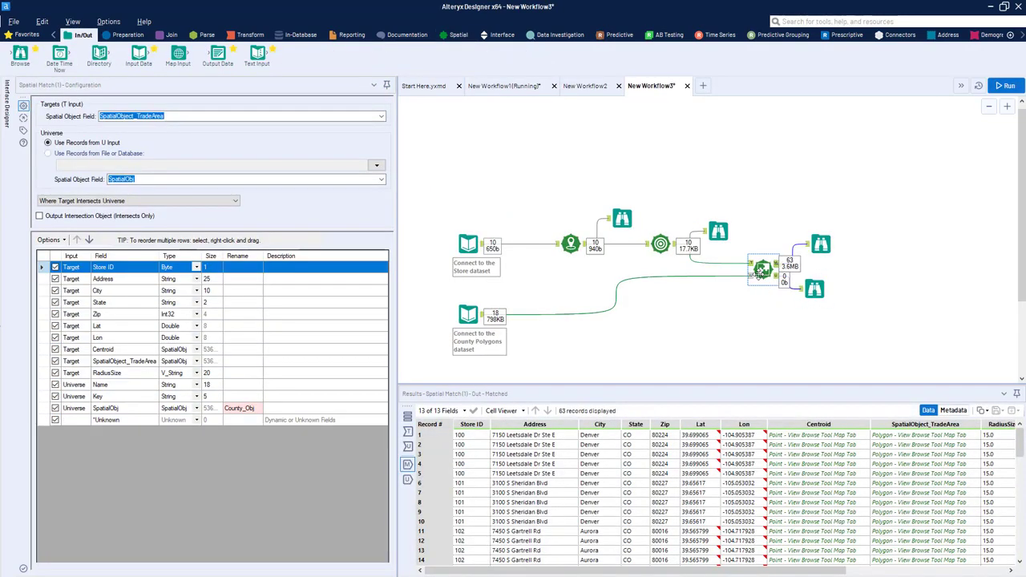
left_click_drag(762, 271, 750, 270)
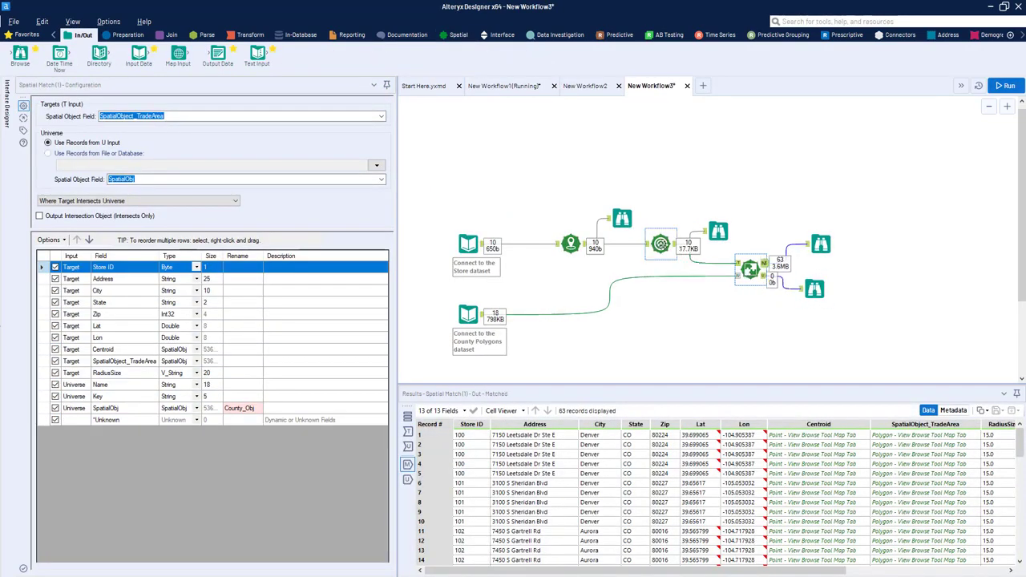
left_click(661, 244)
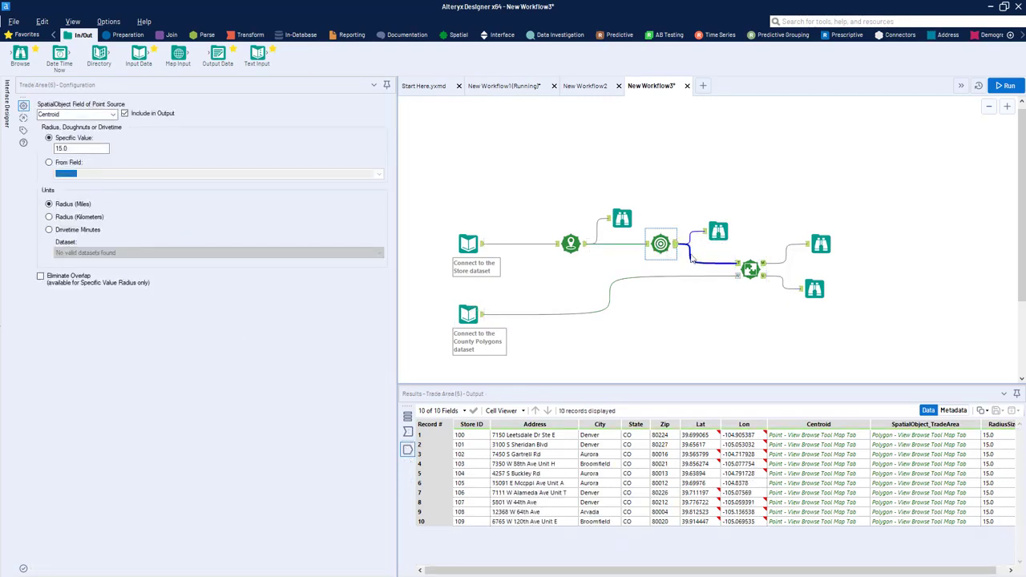
left_click_drag(816, 265, 810, 245)
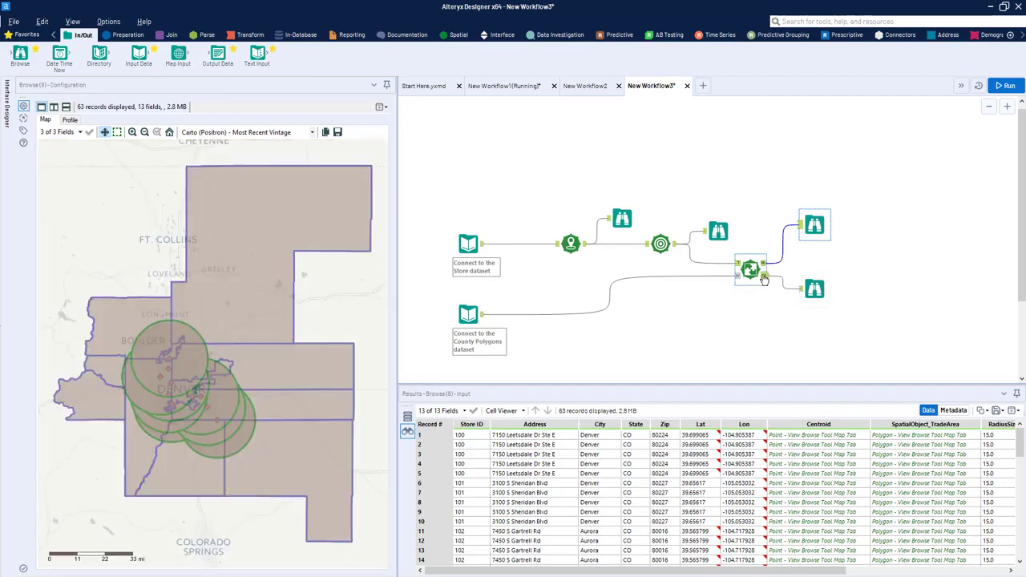
Step: Check the unmatched output and examine which counties the matched records of stores 100, 101 and 109 cover on the map
left_click(765, 278)
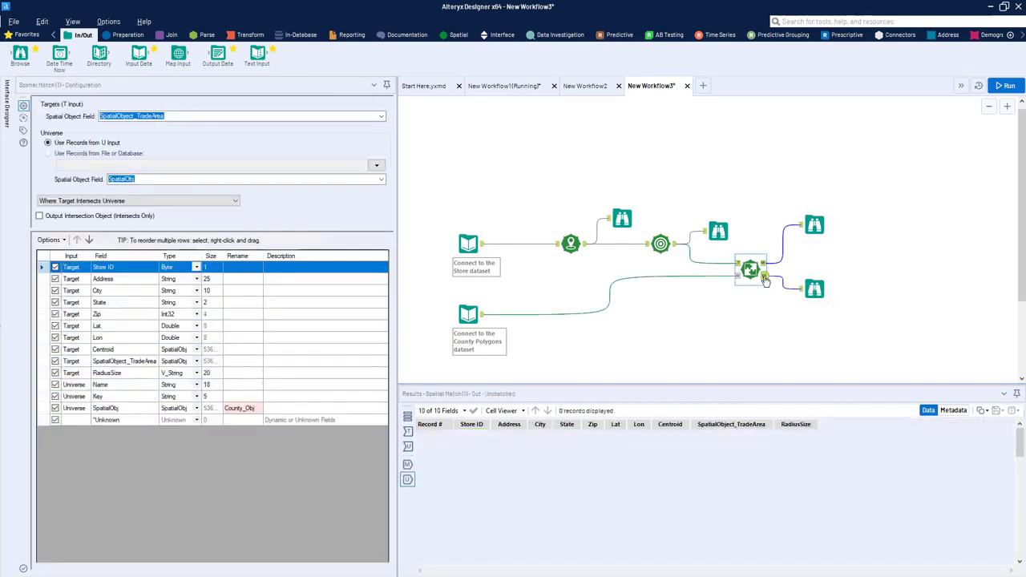
left_click(816, 289)
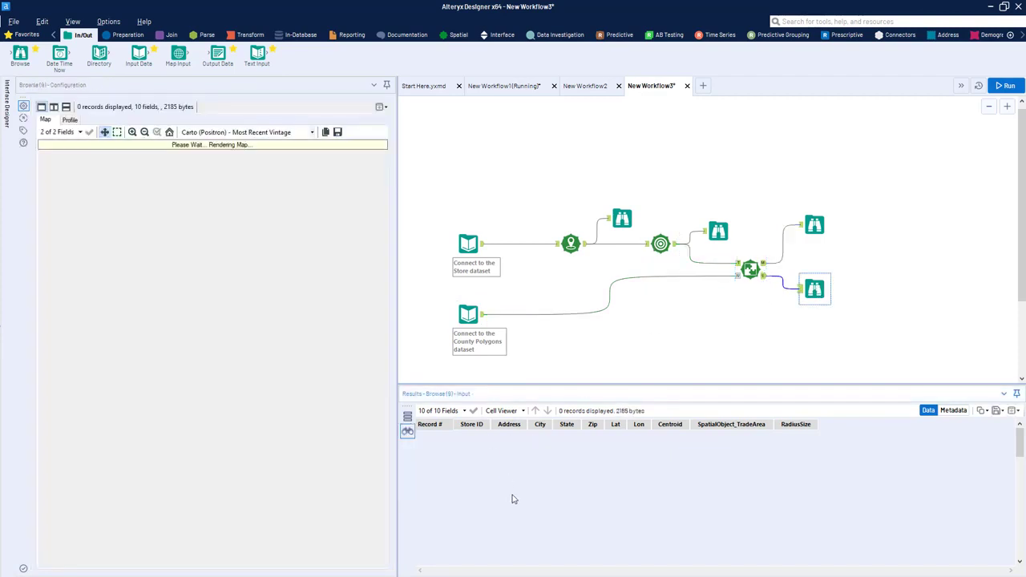
left_click(814, 225)
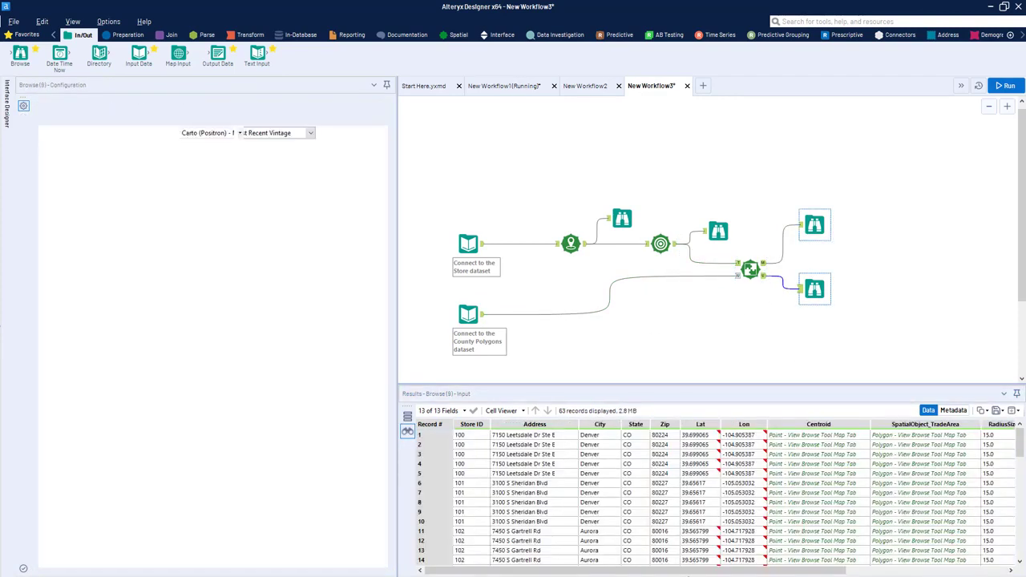
left_click(532, 503)
left_click_drag(469, 435, 550, 475)
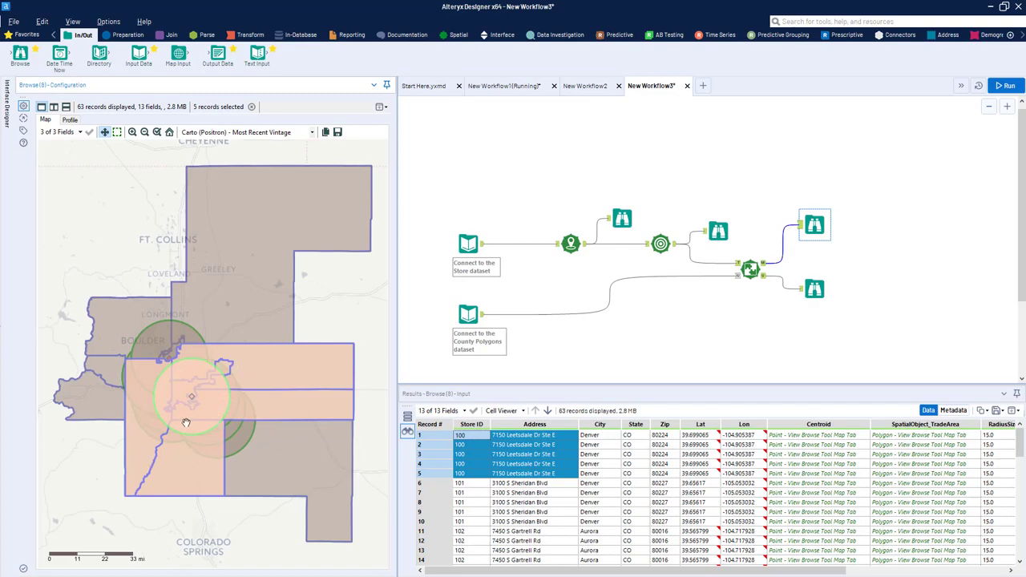
left_click_drag(465, 485, 464, 521)
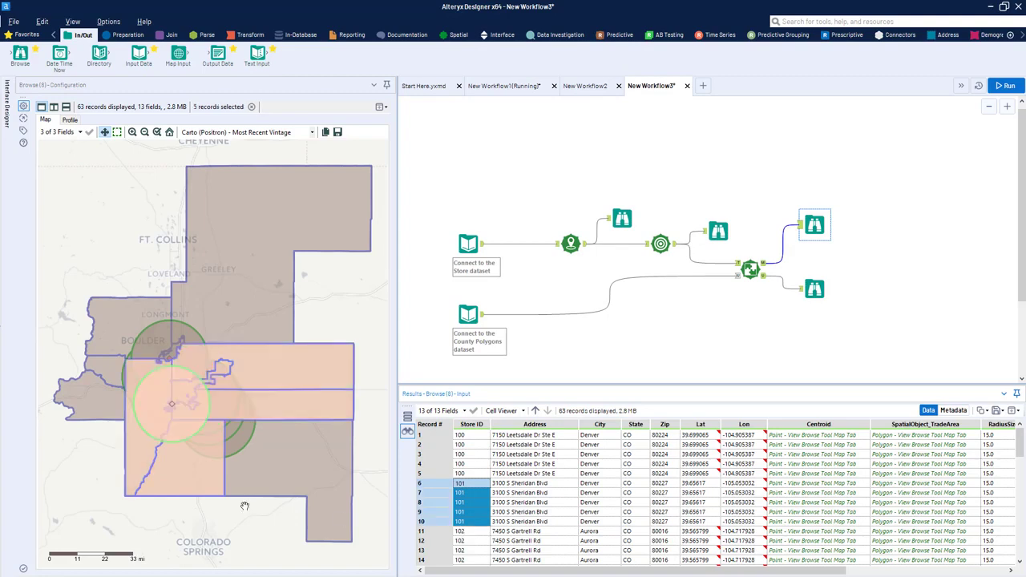
left_click(161, 335)
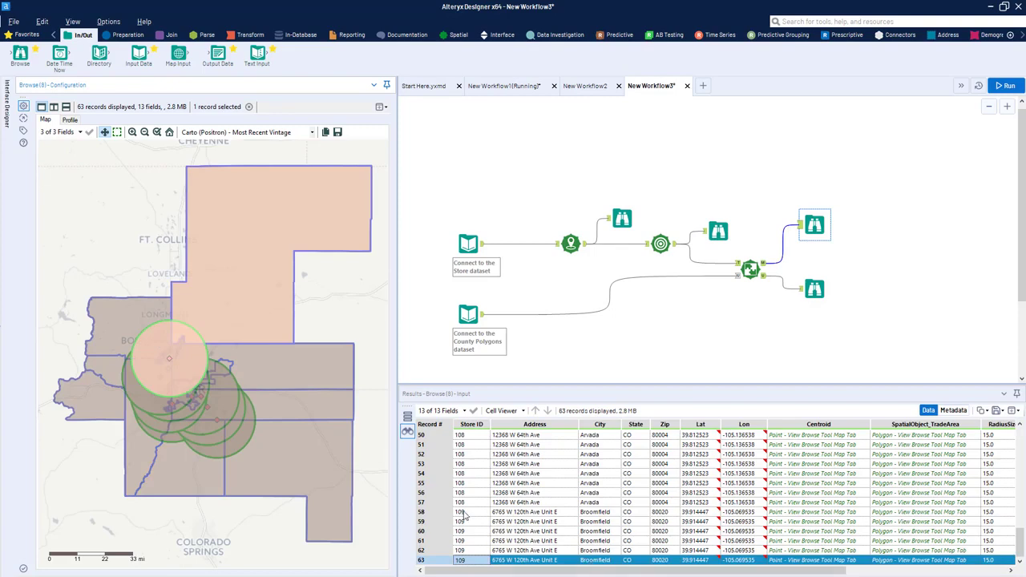
left_click_drag(464, 515, 465, 570)
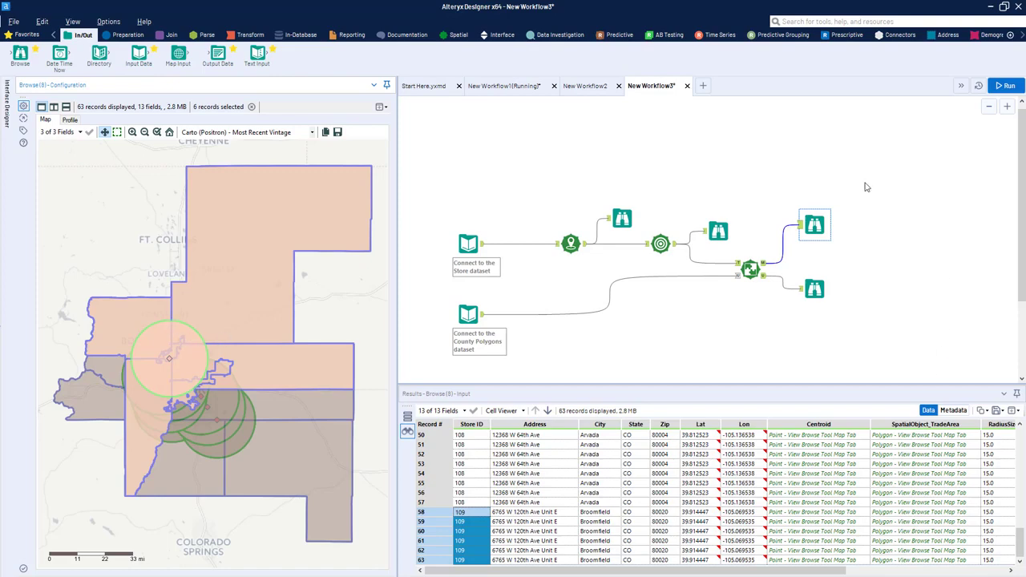
Step: Insert a Spatial Process tool between the Spatial Match's matched output and its Browse tool
left_click(459, 36)
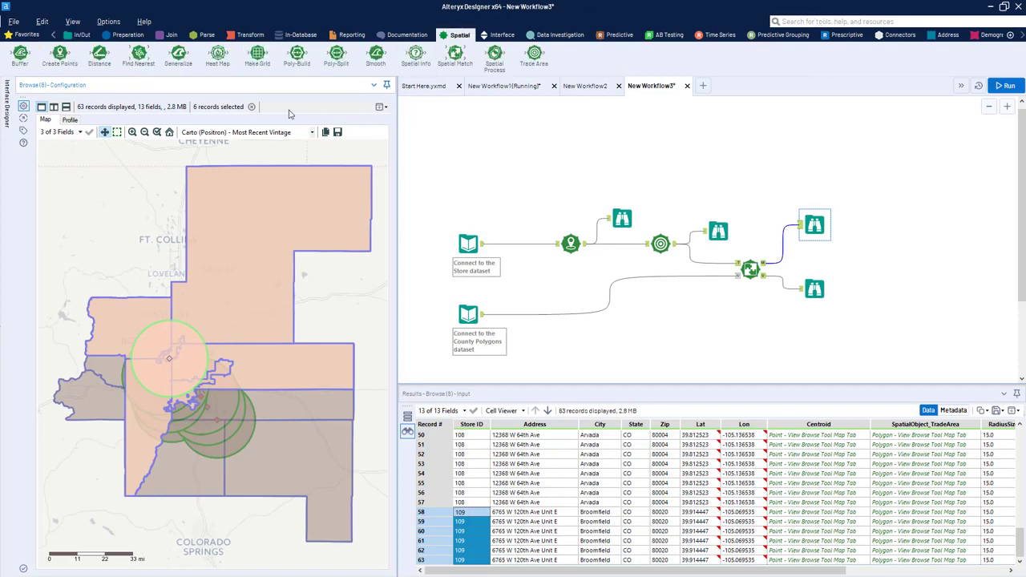
left_click_drag(495, 55, 798, 253)
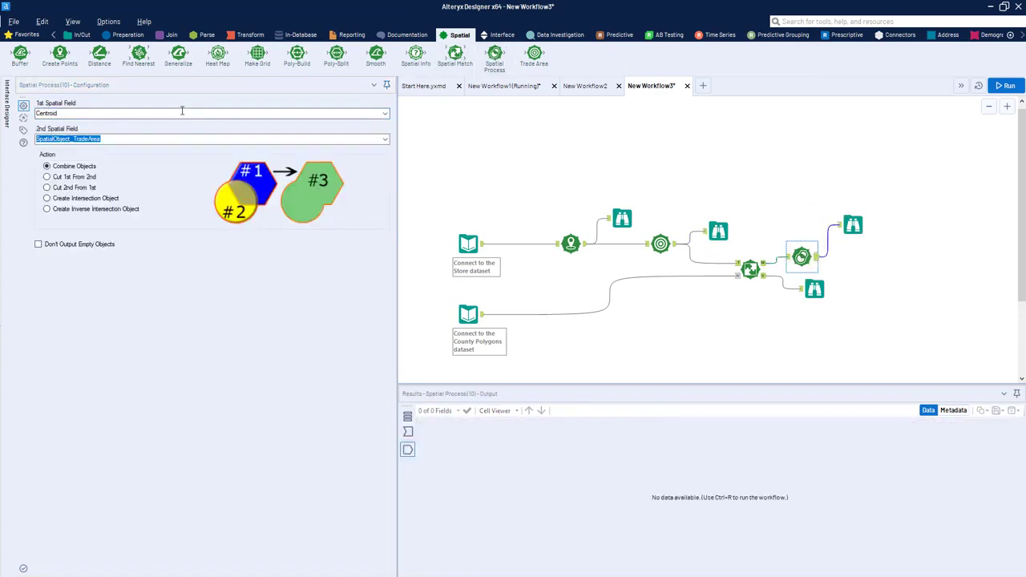
Step: Set the Spatial Process tool to create the intersection object of SpatialObject_TradeArea and County_Obj, and run the workflow
left_click(381, 113)
left_click(377, 131)
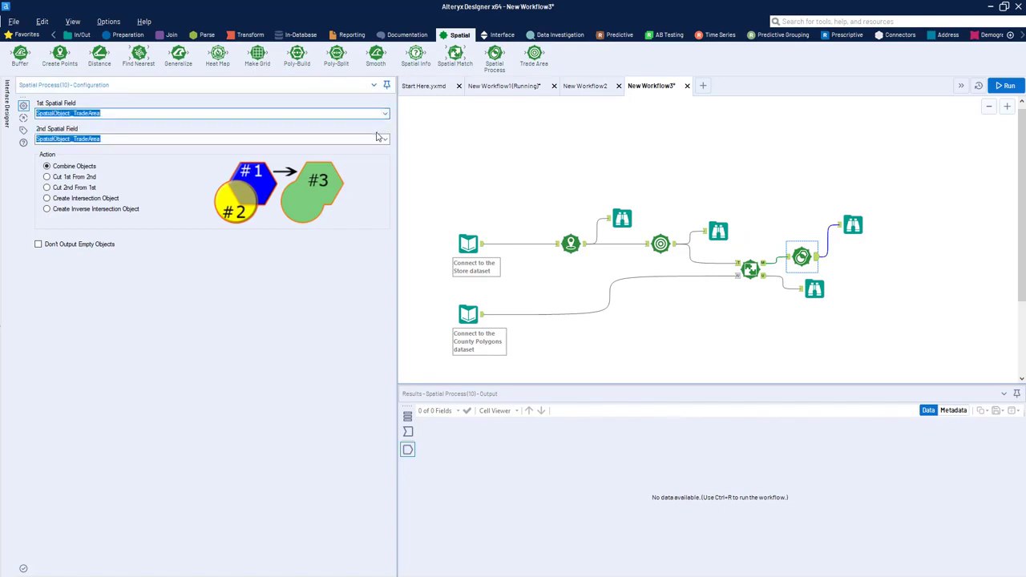
left_click(385, 140)
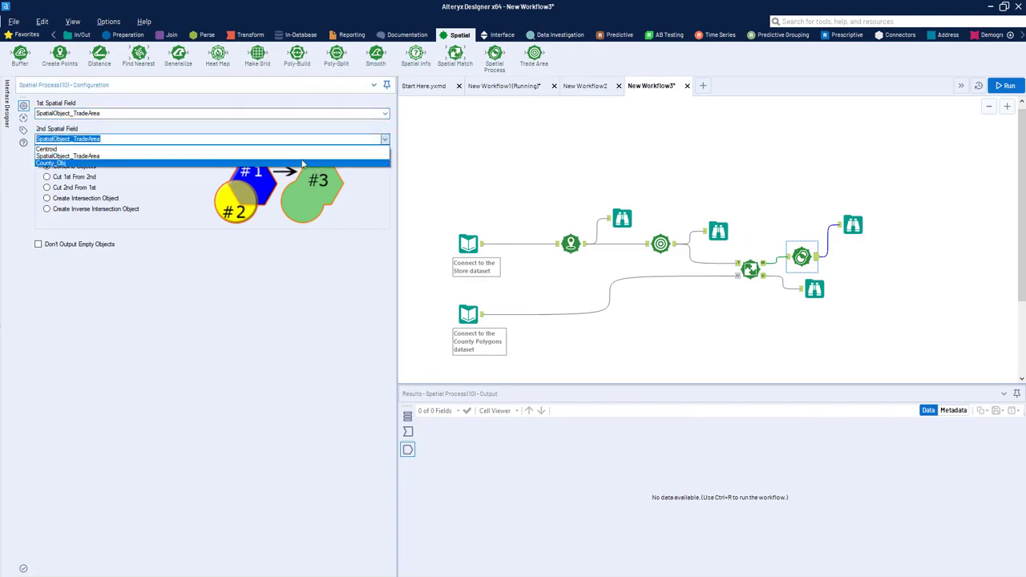
left_click(256, 163)
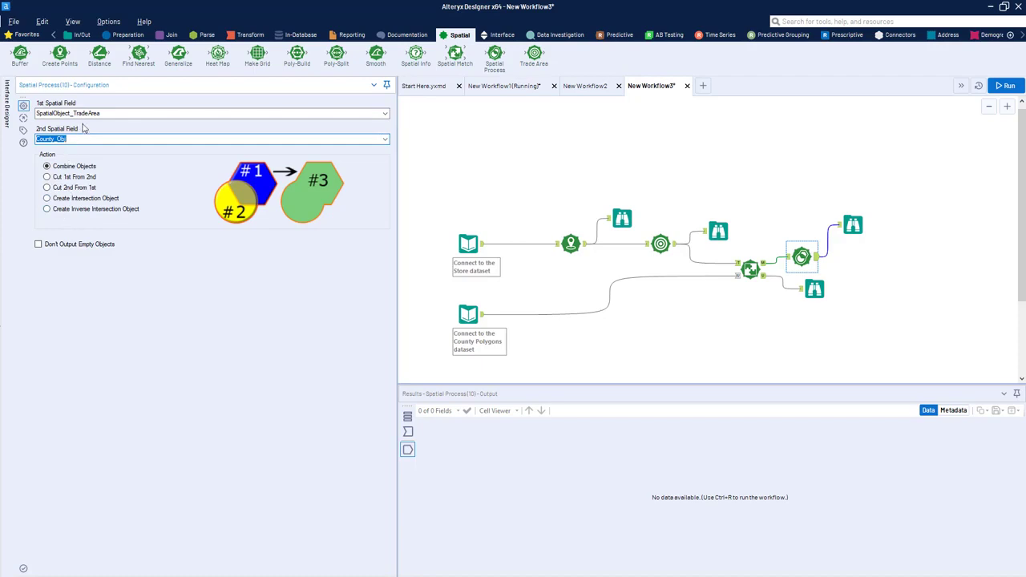
left_click(47, 198)
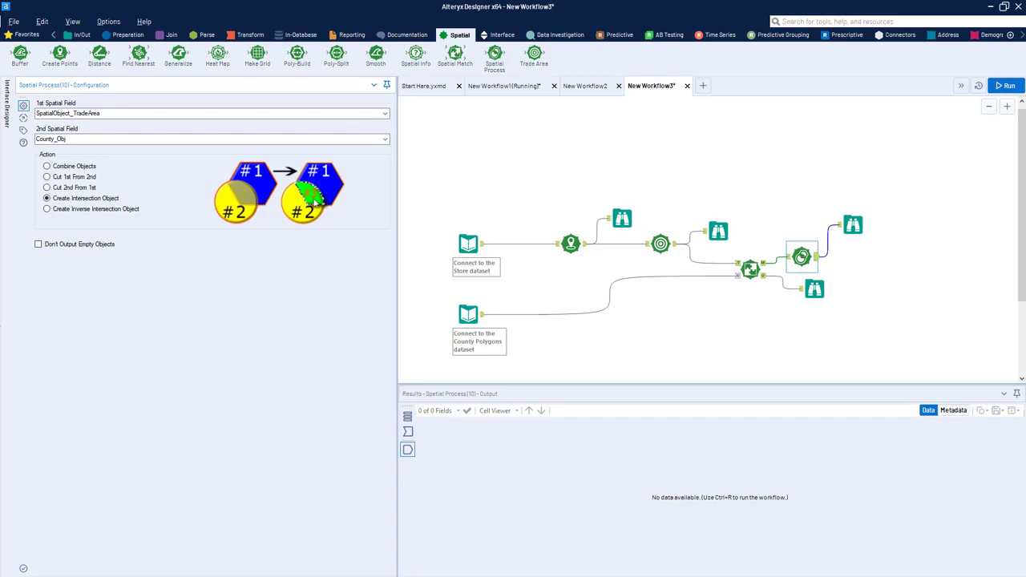
left_click_drag(863, 230, 876, 245)
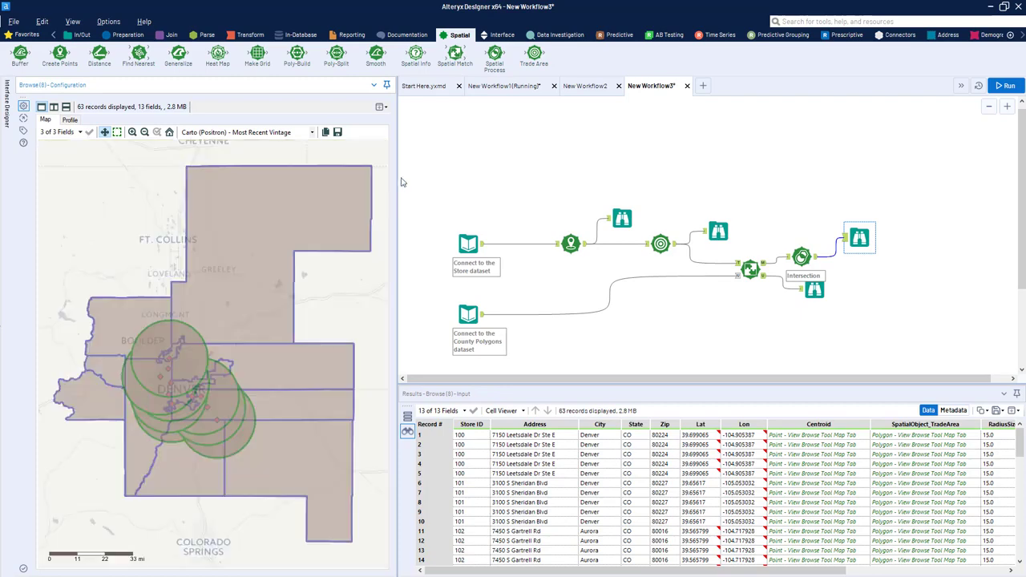
left_click(1004, 85)
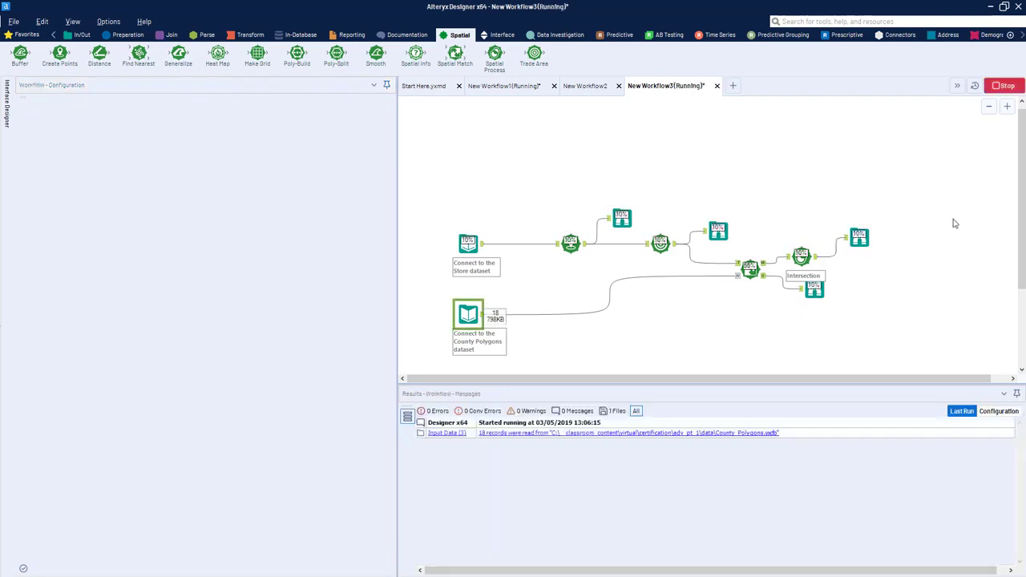
Step: Examine the SpatialObj_Process field in the Spatial Process output and show the first record's objects on the Browse map
left_click_drag(750, 571, 962, 571)
left_click(964, 436)
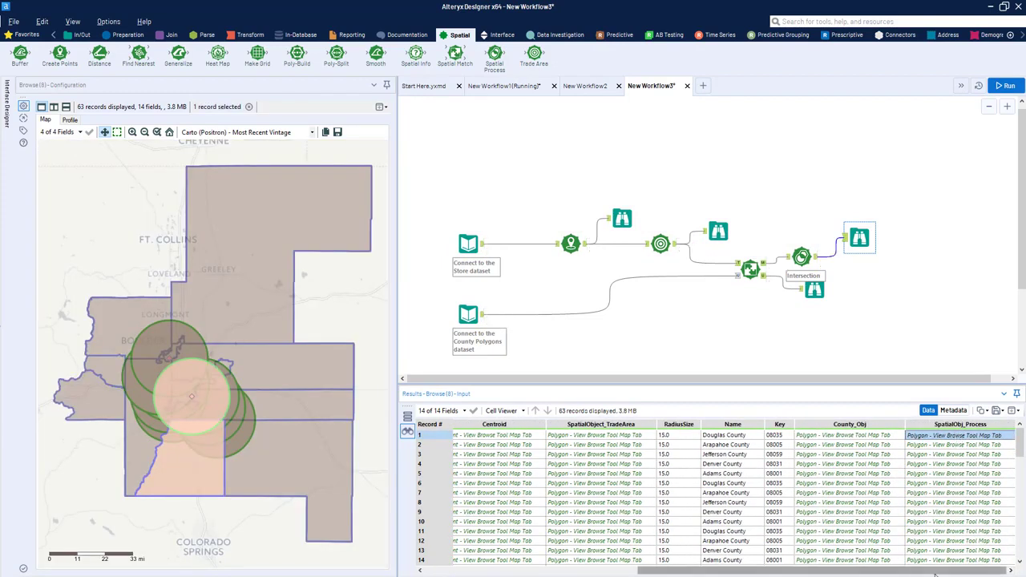
left_click(832, 254)
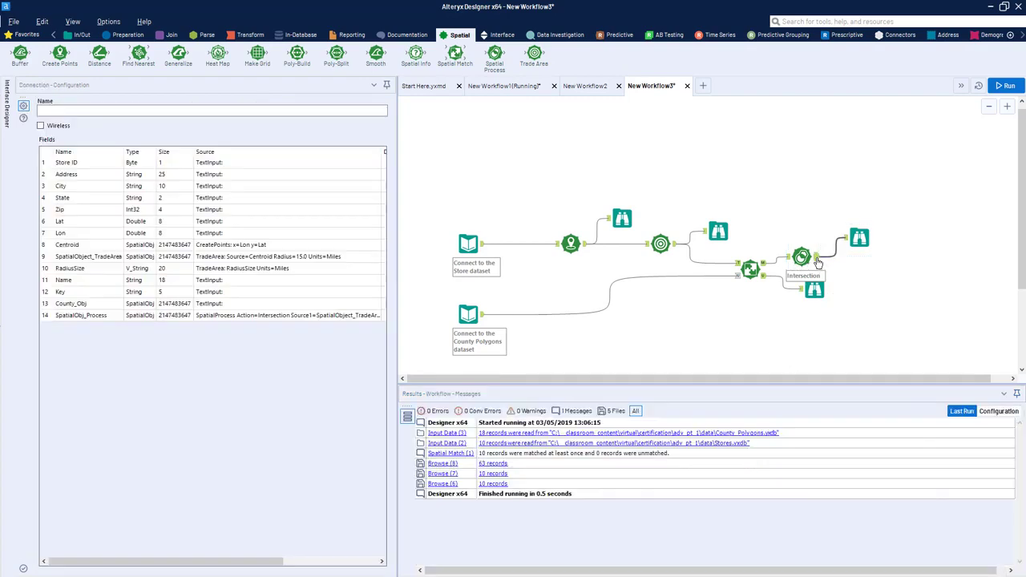
left_click(818, 256)
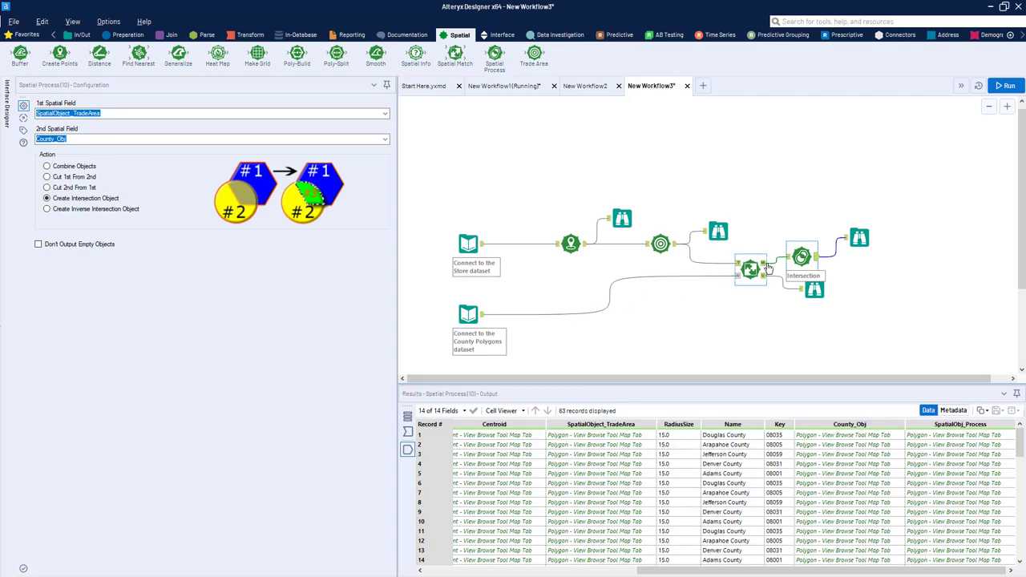
left_click(856, 239)
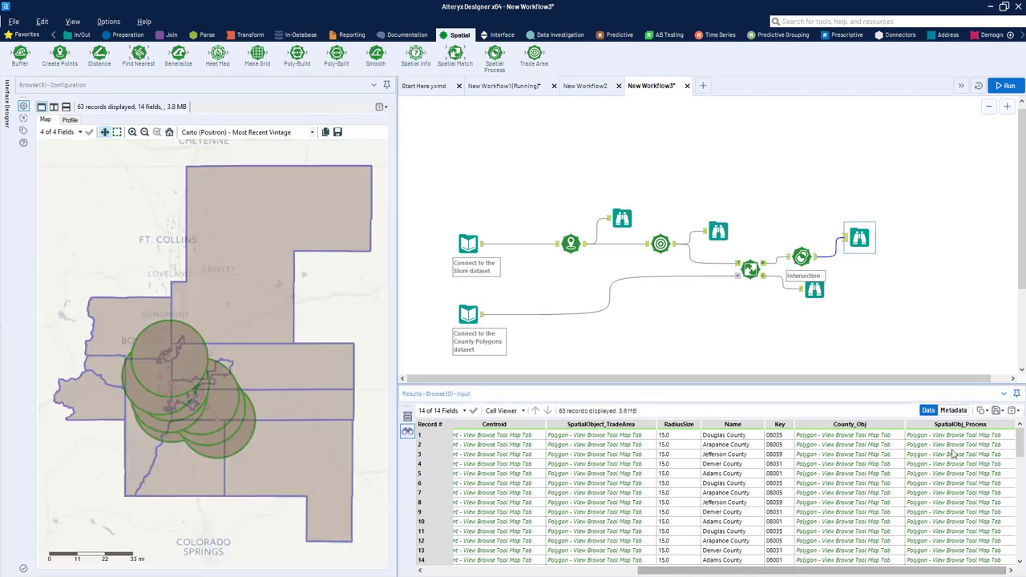
left_click(954, 437)
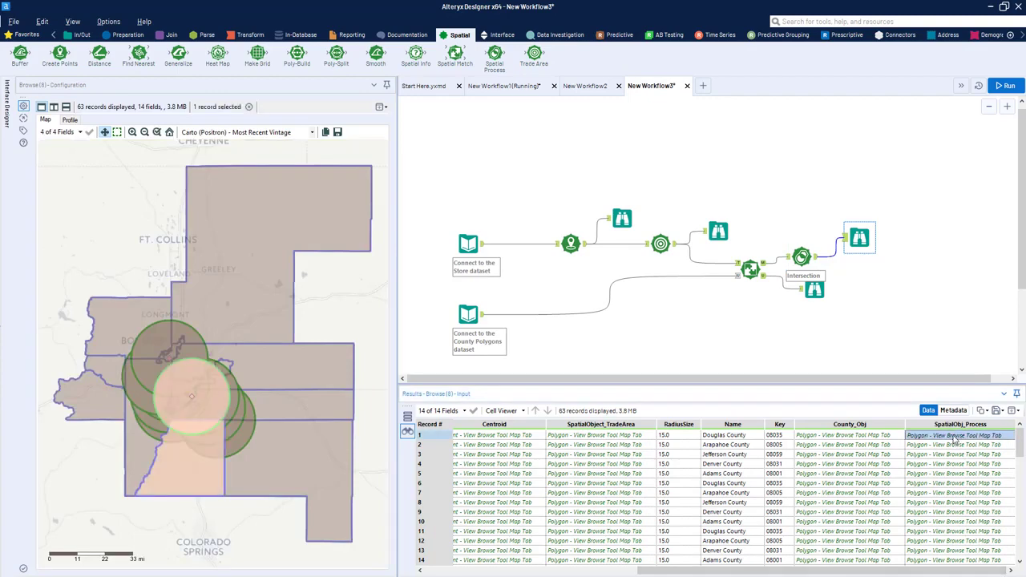
left_click_drag(952, 436, 592, 471)
left_click_drag(873, 570, 942, 570)
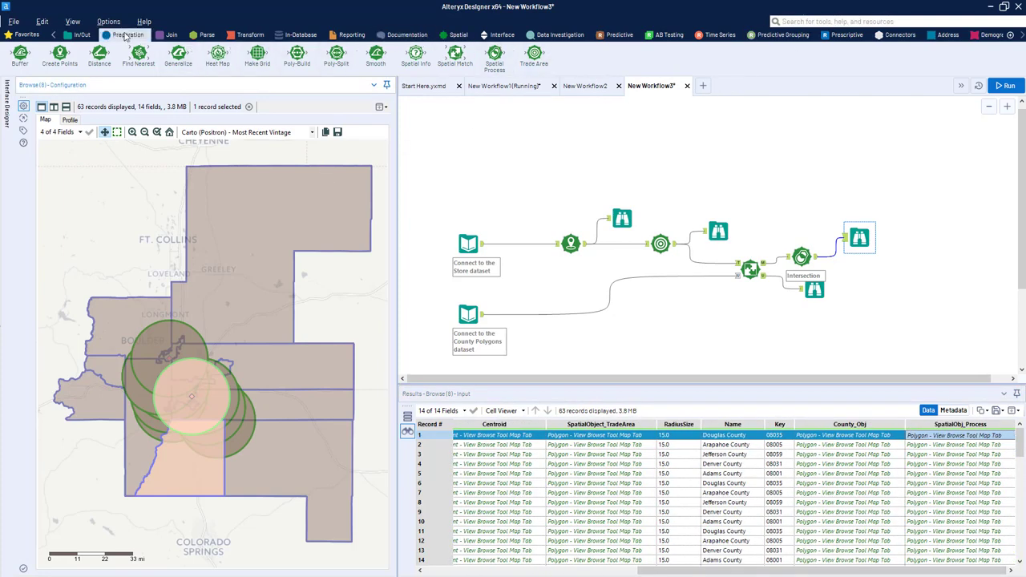
Step: Insert a Select tool between the Spatial Process tool and its Browse tool, and space out the Browse tool
left_click(124, 34)
left_click_drag(620, 62, 834, 205)
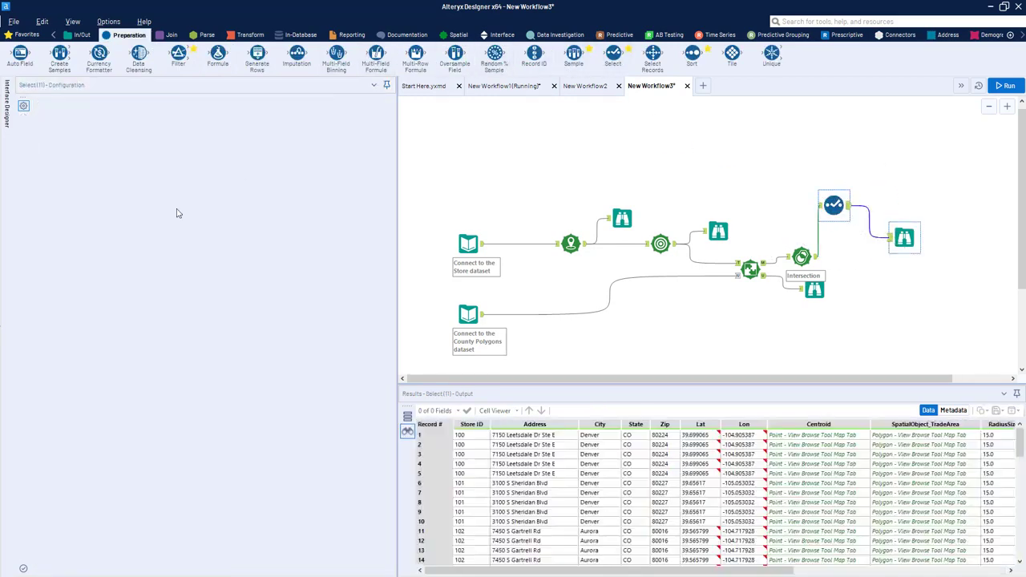
left_click_drag(892, 239, 891, 174)
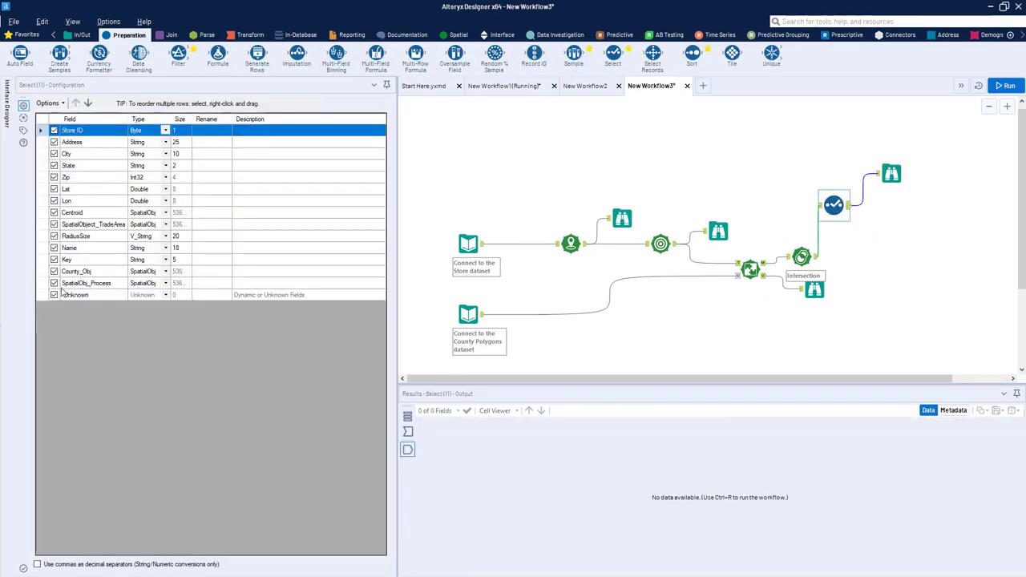
Step: Deselect all fields in the Select tool, keep only SpatialObj_Process, and run the workflow
left_click(50, 103)
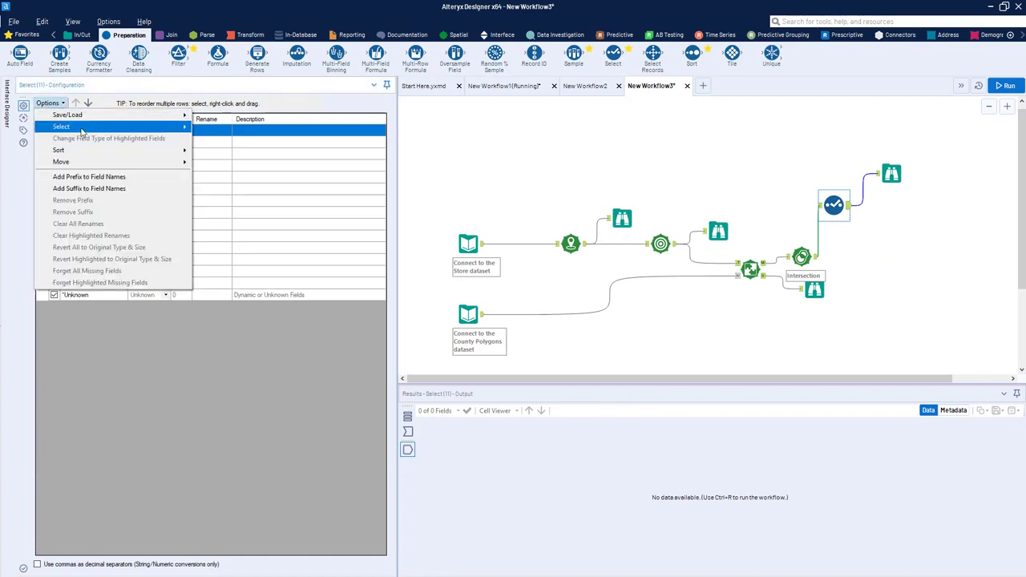
mouse_move(82, 134)
left_click(237, 141)
left_click(55, 284)
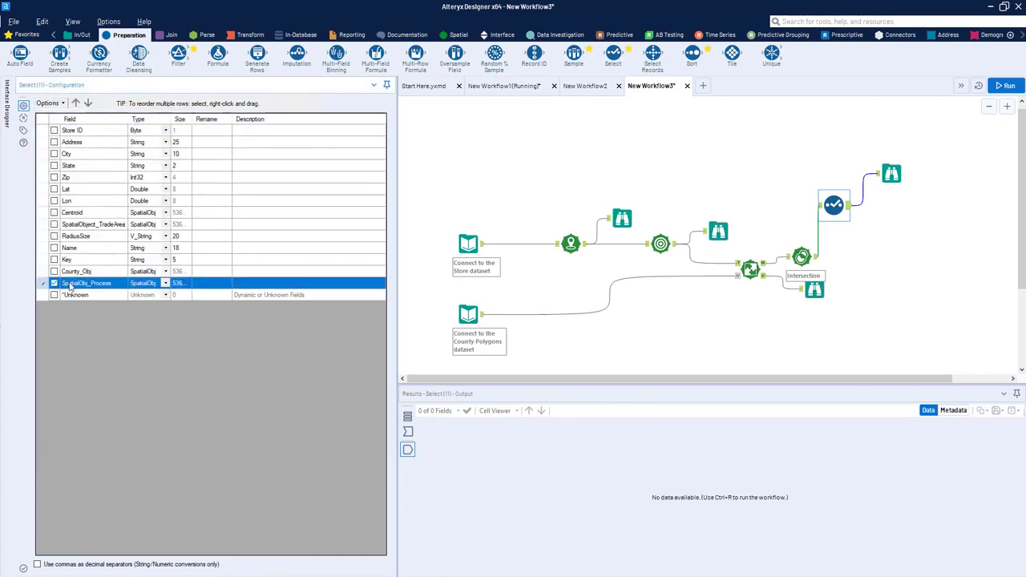
left_click(1005, 86)
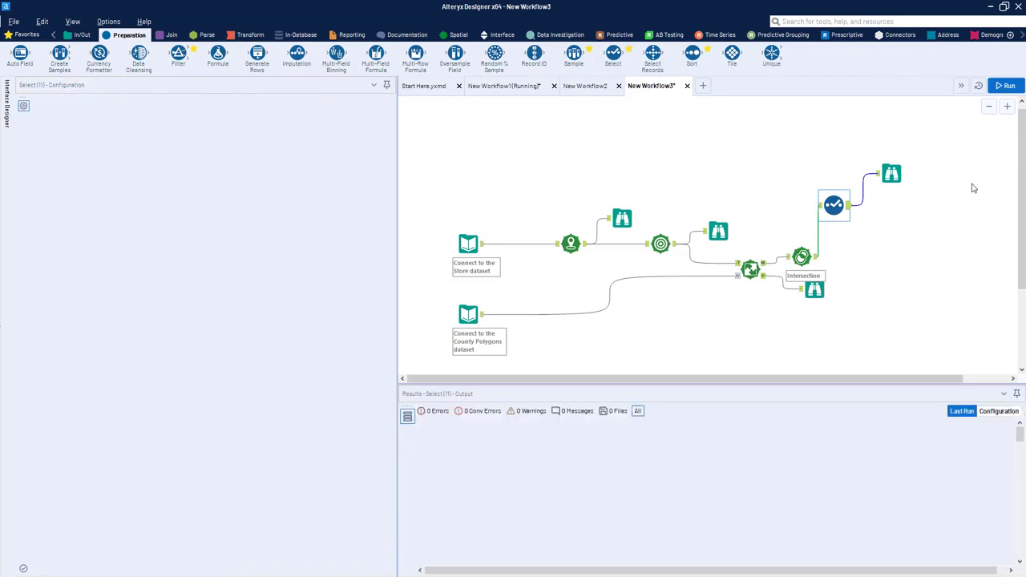
Step: Examine individual SpatialObj_Process records, such as 3, 12 and 14, on the Browse map to see each intersection piece
left_click(895, 181)
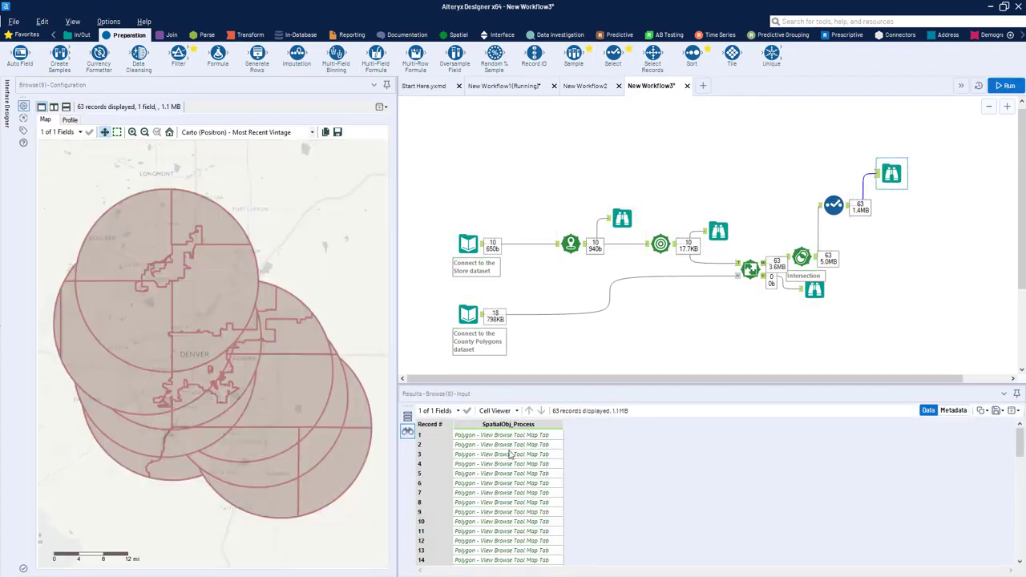
left_click(510, 455)
left_click(519, 484)
left_click(521, 512)
left_click(526, 541)
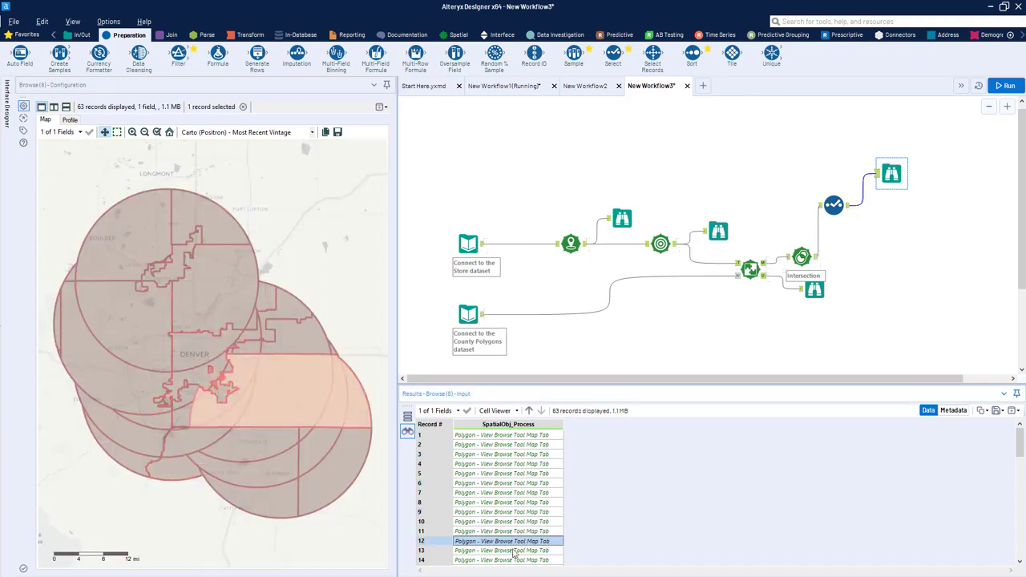
left_click(498, 551)
left_click(529, 485)
left_click(519, 552)
left_click(517, 561)
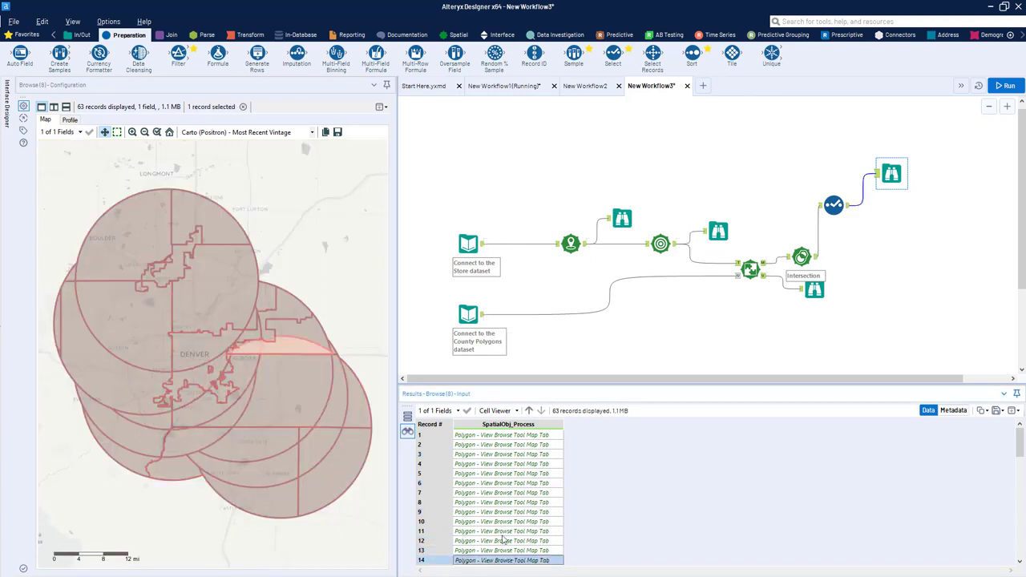
left_click(538, 493)
left_click(523, 458)
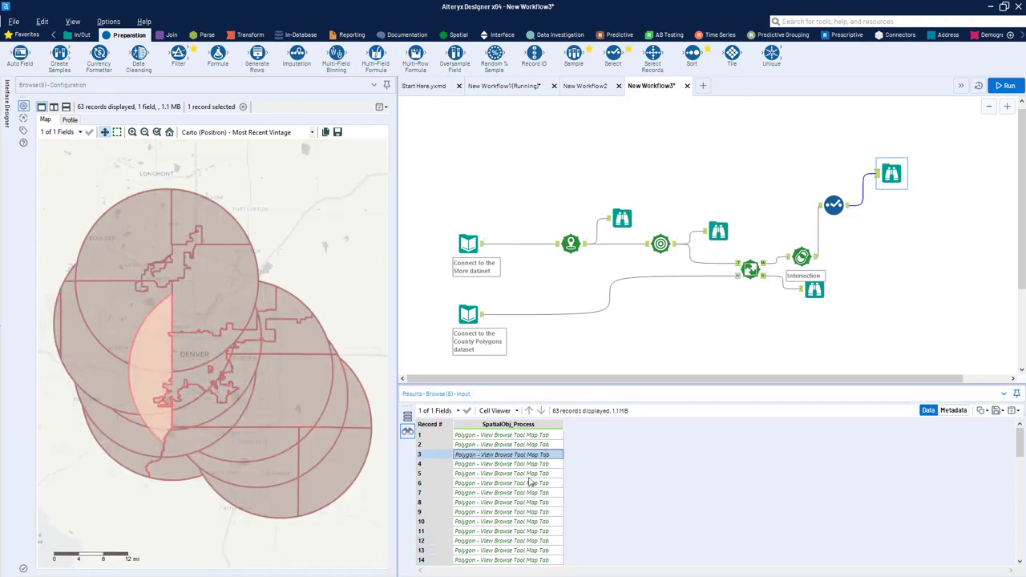
left_click(517, 543)
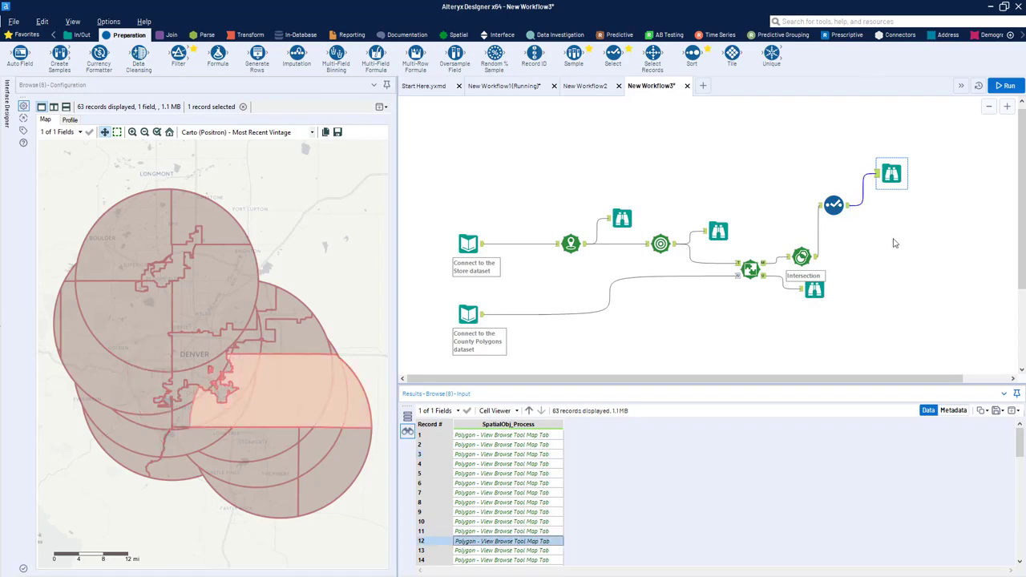
Step: Move the Select tool and its Browse tool up together to free the space after the Spatial Process tool
left_click_drag(893, 238, 837, 158)
left_click_drag(838, 196, 877, 173)
left_click(896, 192)
left_click(883, 142)
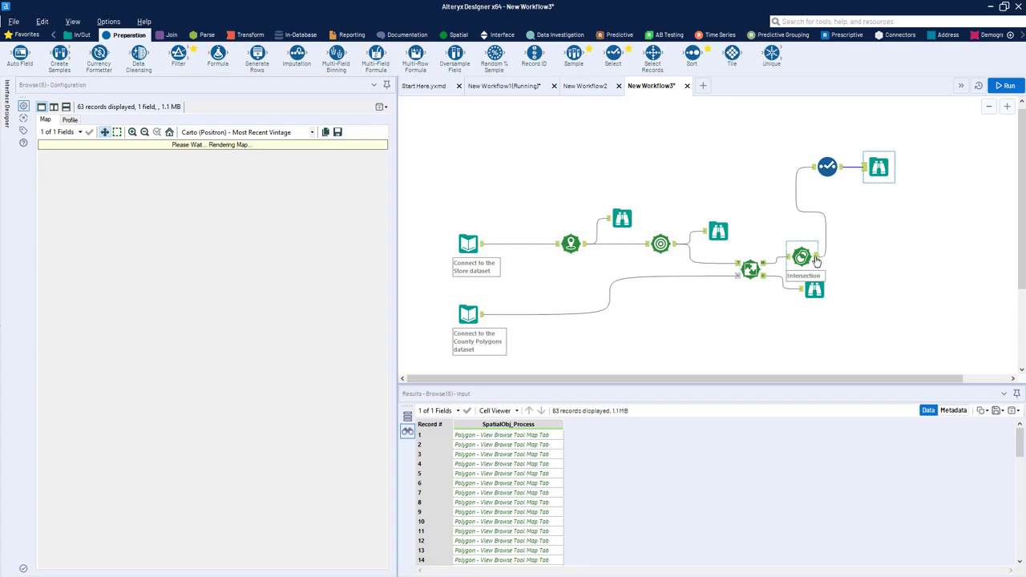
Step: Compare the County_Obj and SpatialObj_Process fields of the first record in the Spatial Process output
left_click(814, 259)
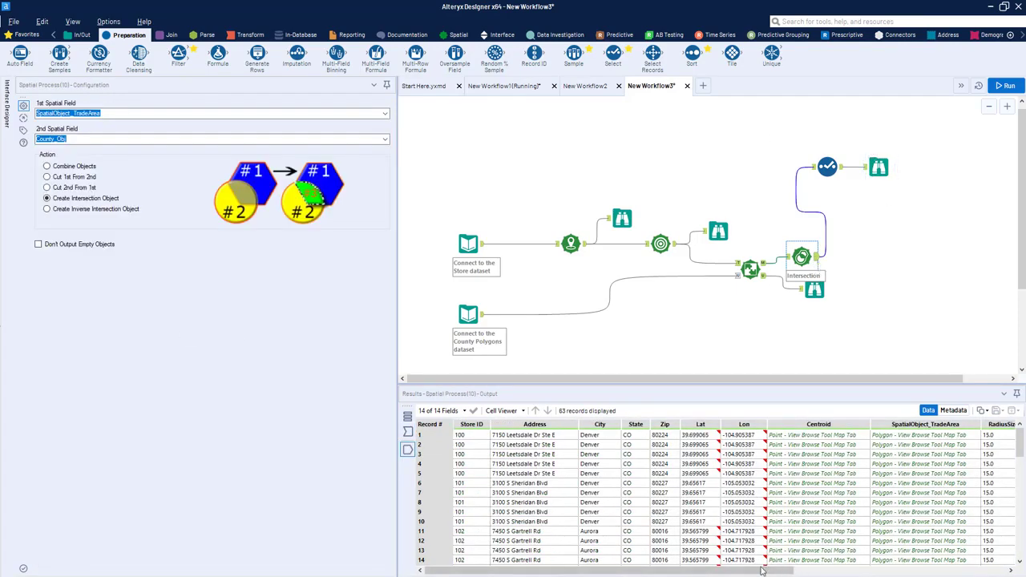
left_click_drag(763, 570, 974, 570)
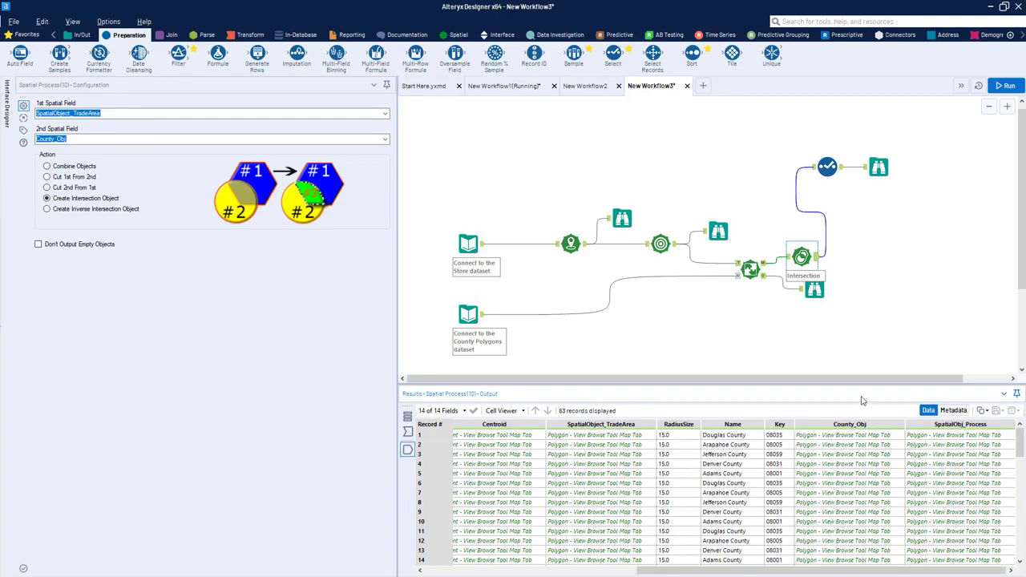
left_click(857, 439)
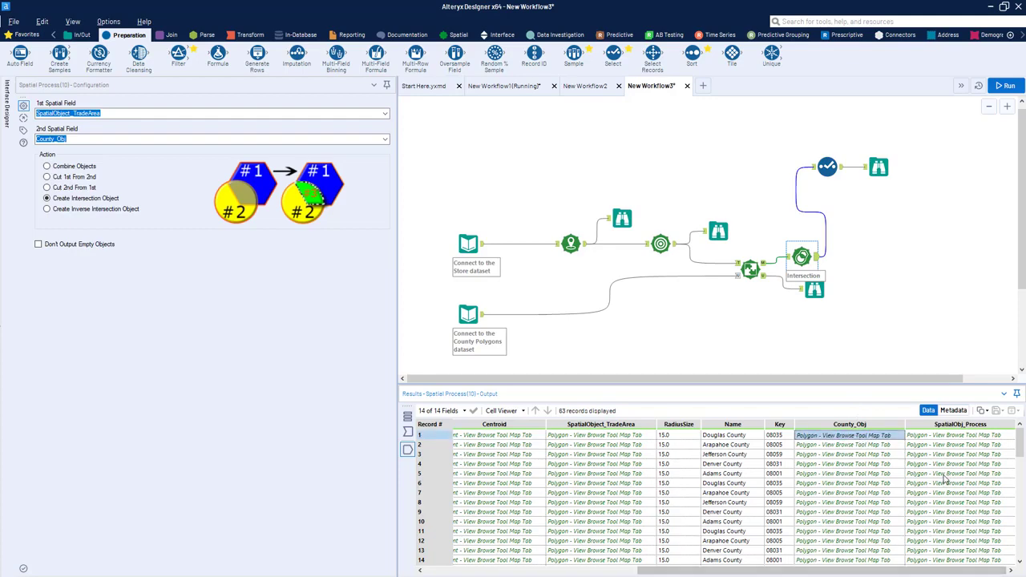
left_click(959, 437)
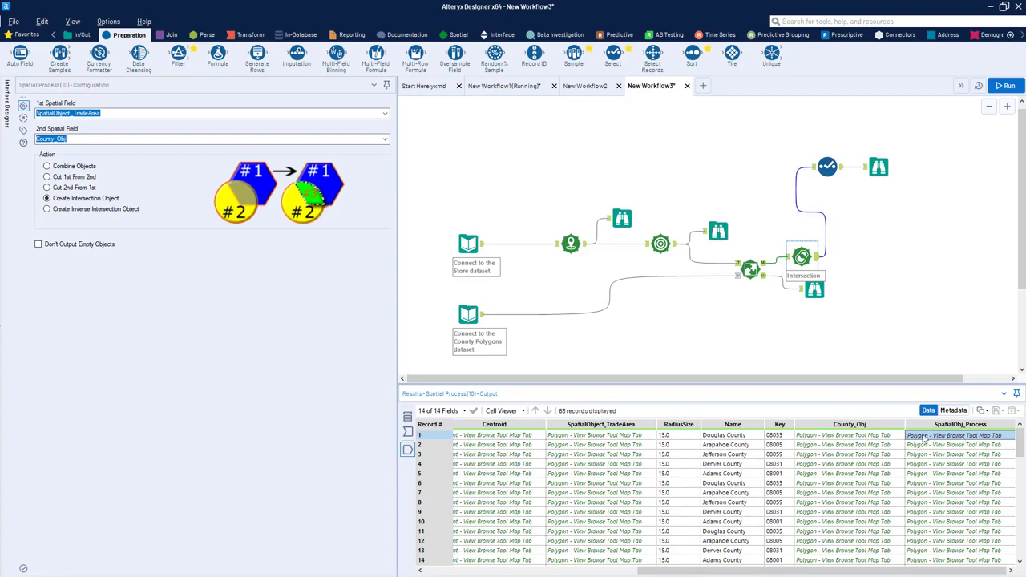
left_click(889, 438)
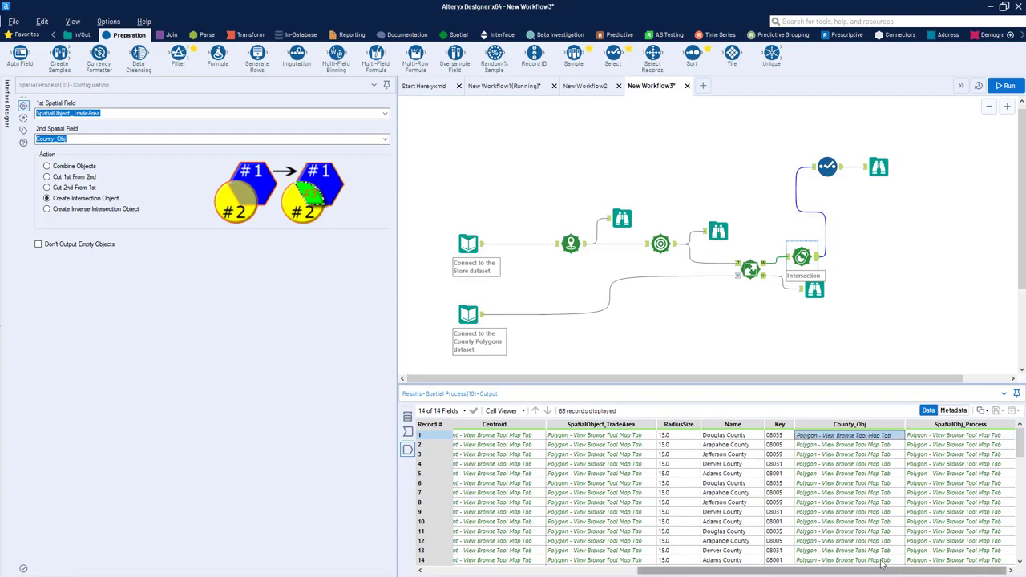
Step: Connect a Spatial Info tool to the Spatial Process output and have it output Area (Square Miles) for County_Obj
left_click_drag(894, 377, 932, 378)
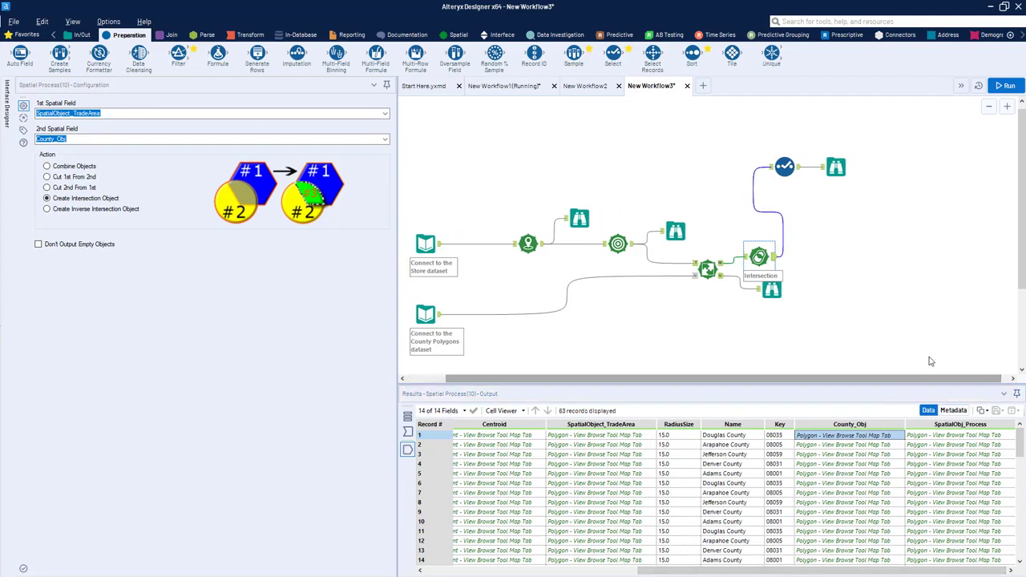
left_click(822, 23)
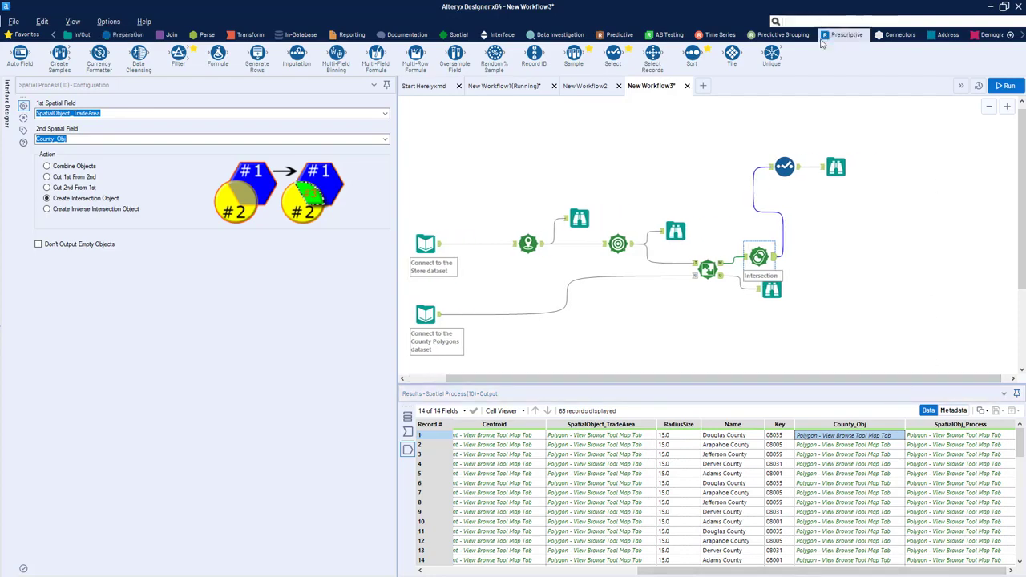
left_click(459, 35)
left_click_drag(415, 55, 831, 270)
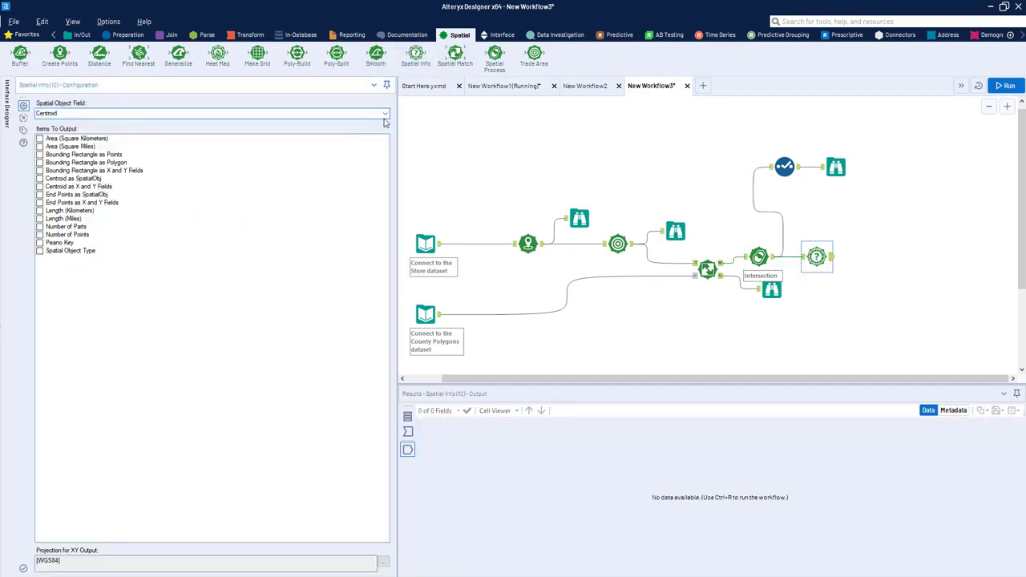
left_click(385, 113)
left_click(95, 134)
left_click(39, 146)
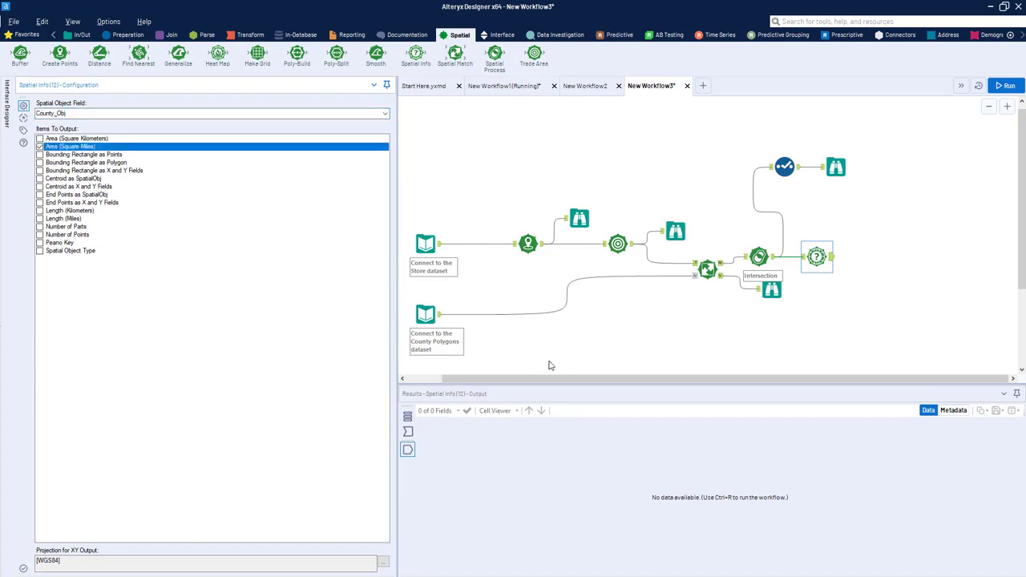
Step: Add a second Spatial Info tool that outputs Area (Square Miles) for SpatialObj_Process, and run the workflow
left_click_drag(425, 57, 883, 271)
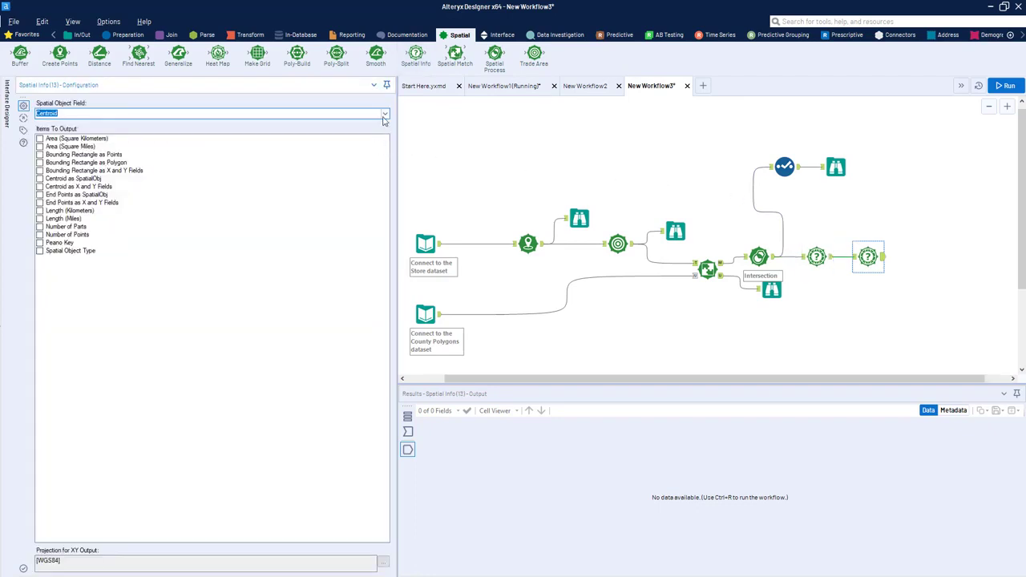
left_click(385, 113)
left_click(64, 145)
left_click(40, 147)
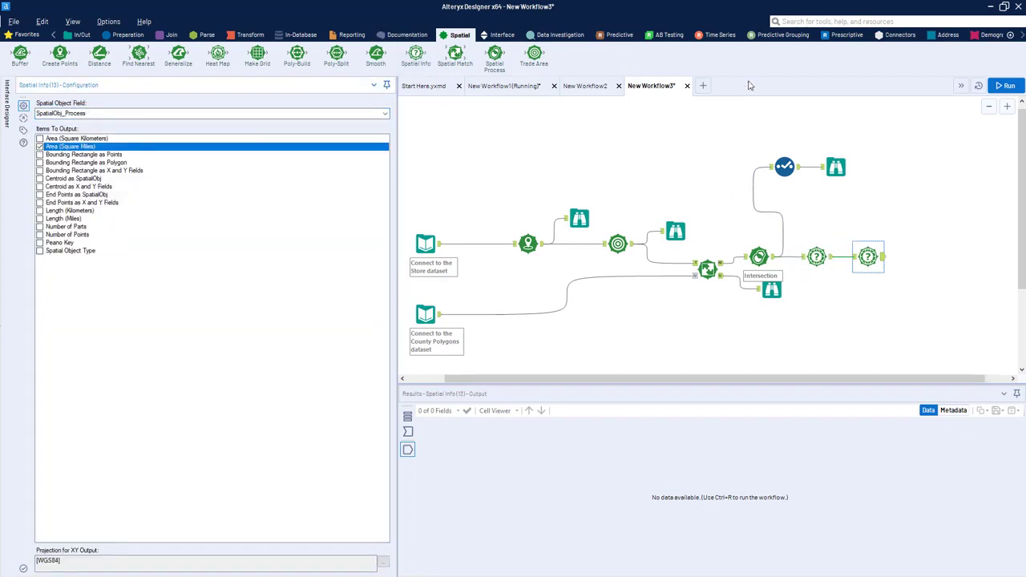
left_click(1005, 85)
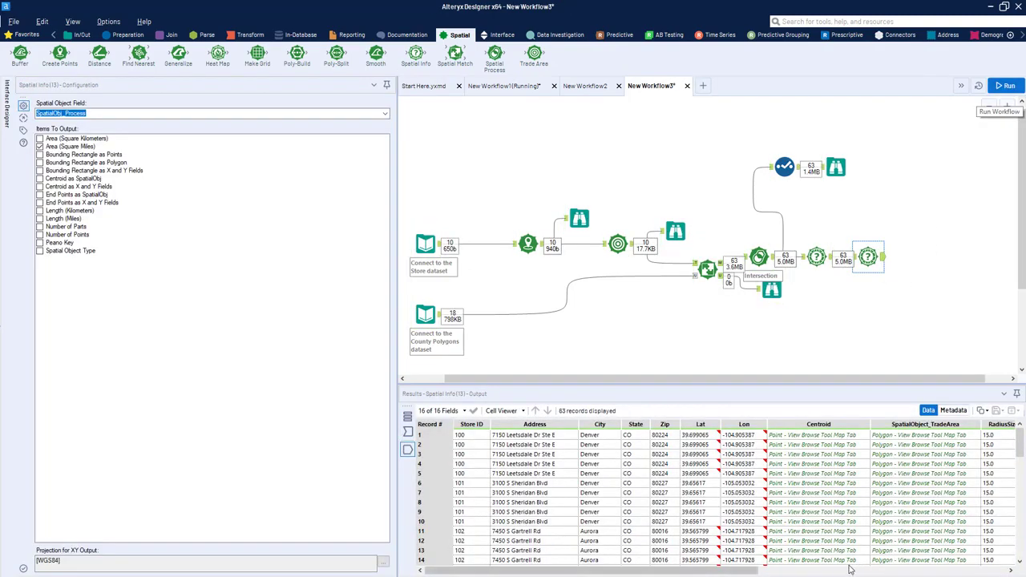
Step: Compare the county area and intersection area fields of the first record in the second Spatial Info output
left_click_drag(707, 570, 959, 570)
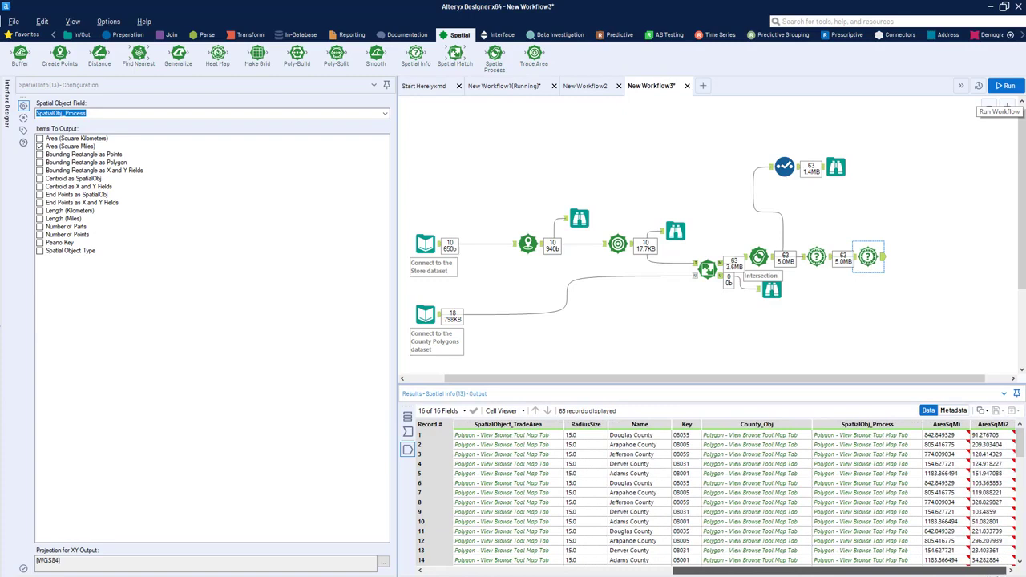
left_click(948, 436)
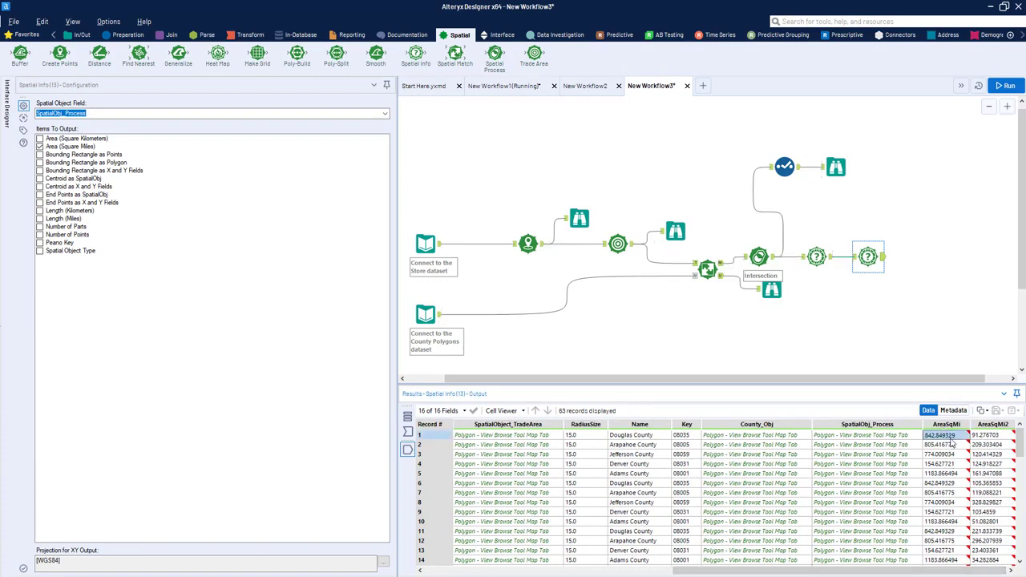
left_click(766, 436)
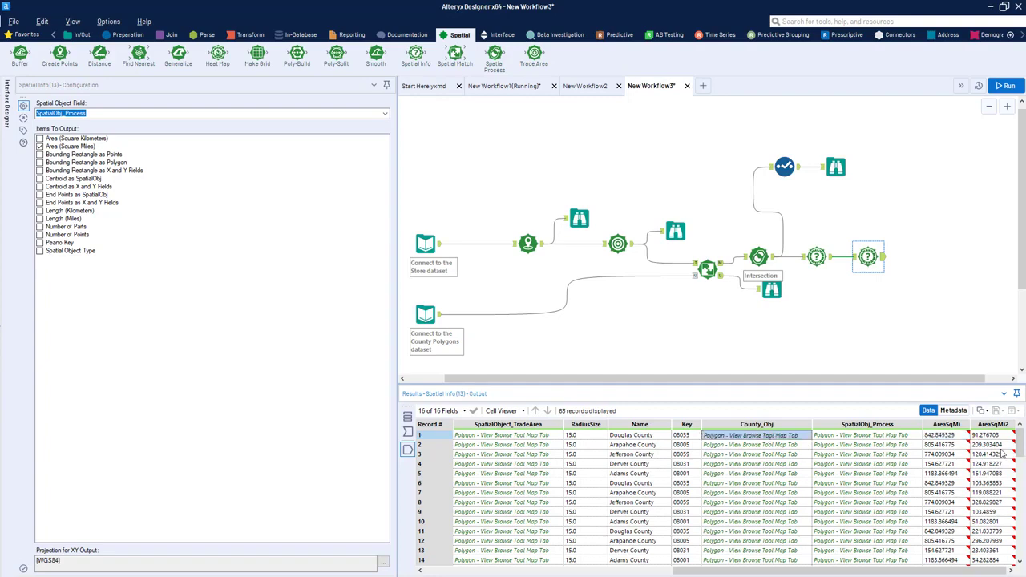
left_click(942, 437)
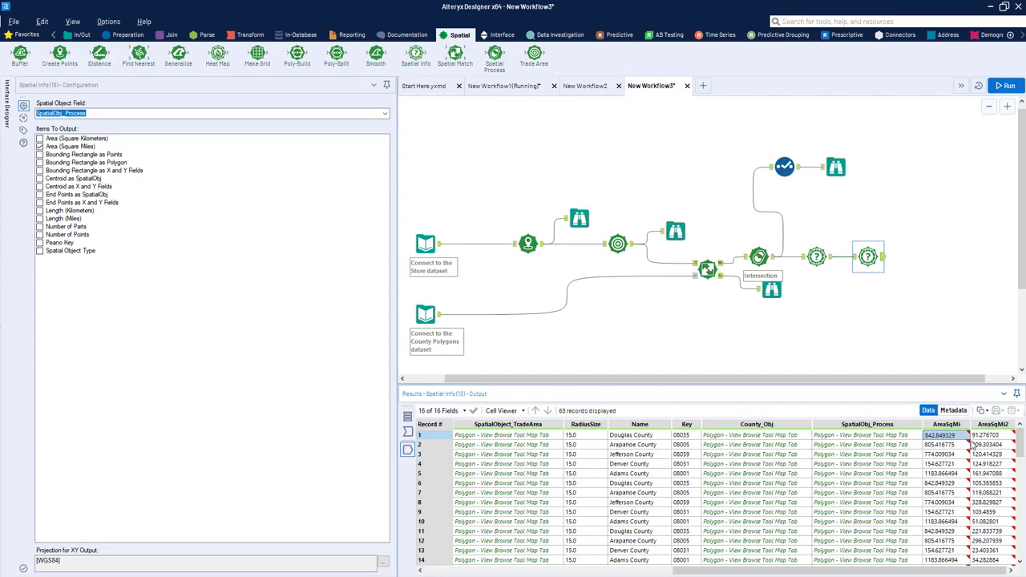
left_click(911, 442)
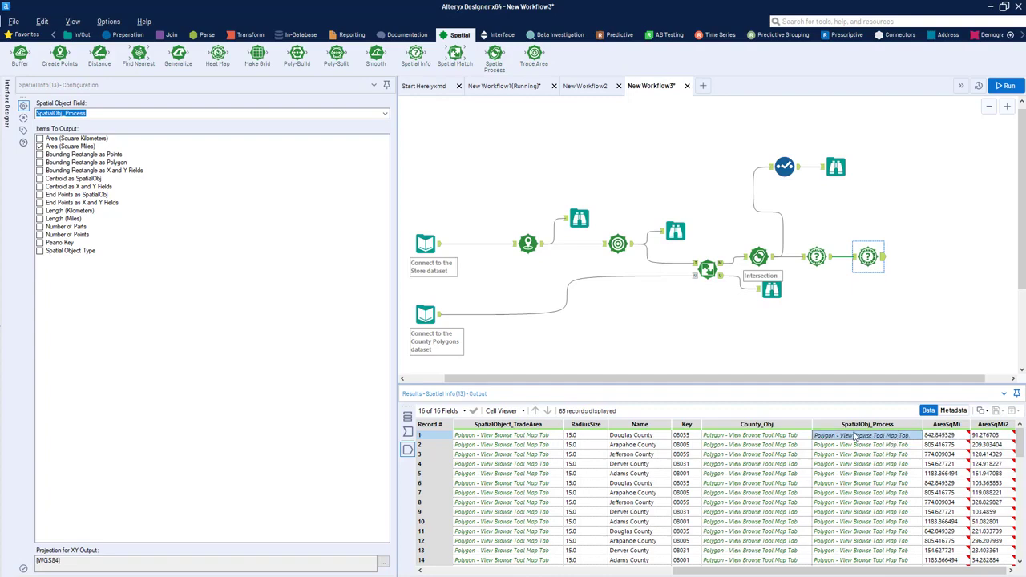
left_click(986, 437)
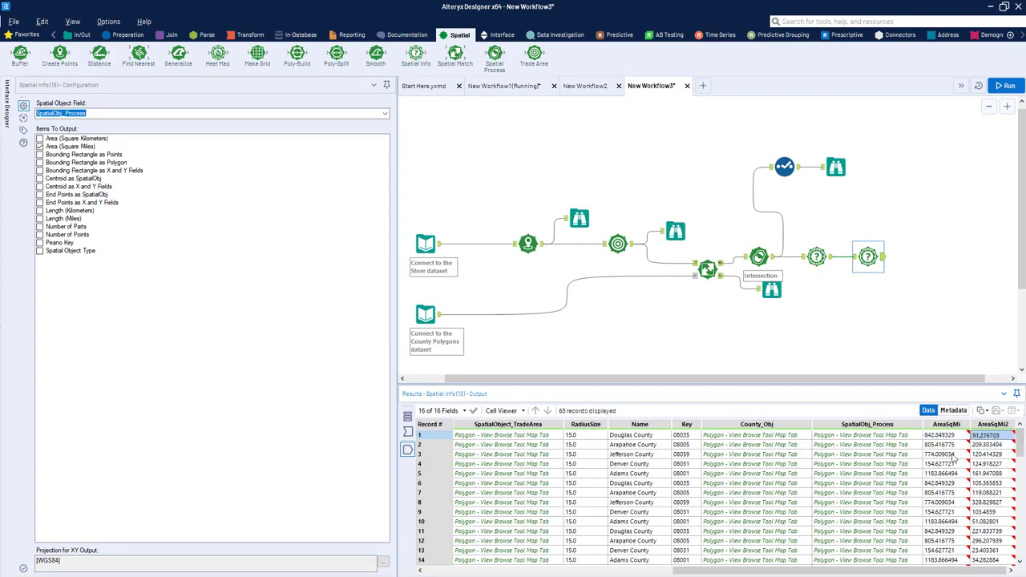
Step: Connect a Select tool after the second Spatial Info tool and deselect Address, City, State, Zip, Lat, Lon and Centroid
left_click(127, 34)
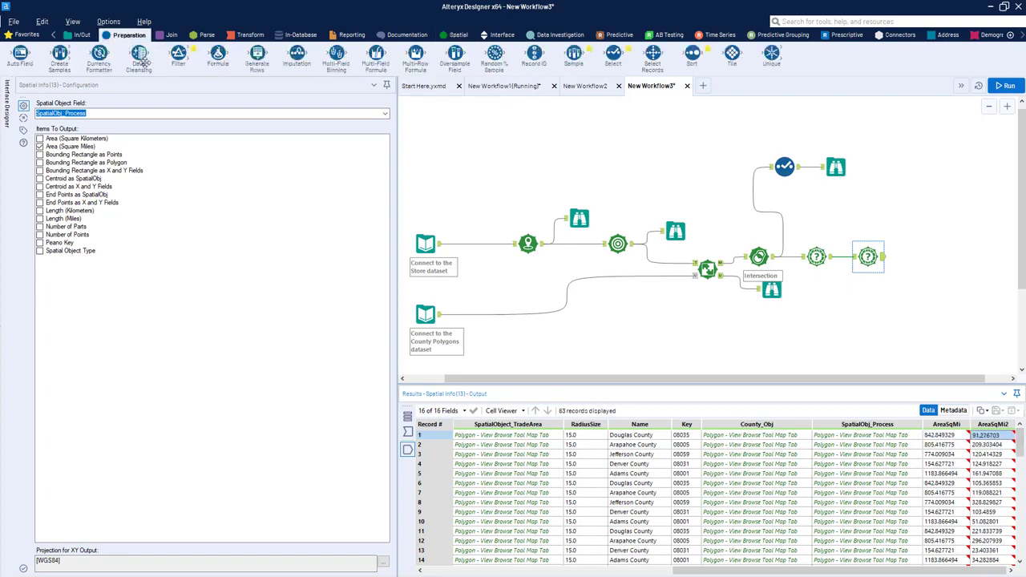
left_click_drag(613, 53, 921, 258)
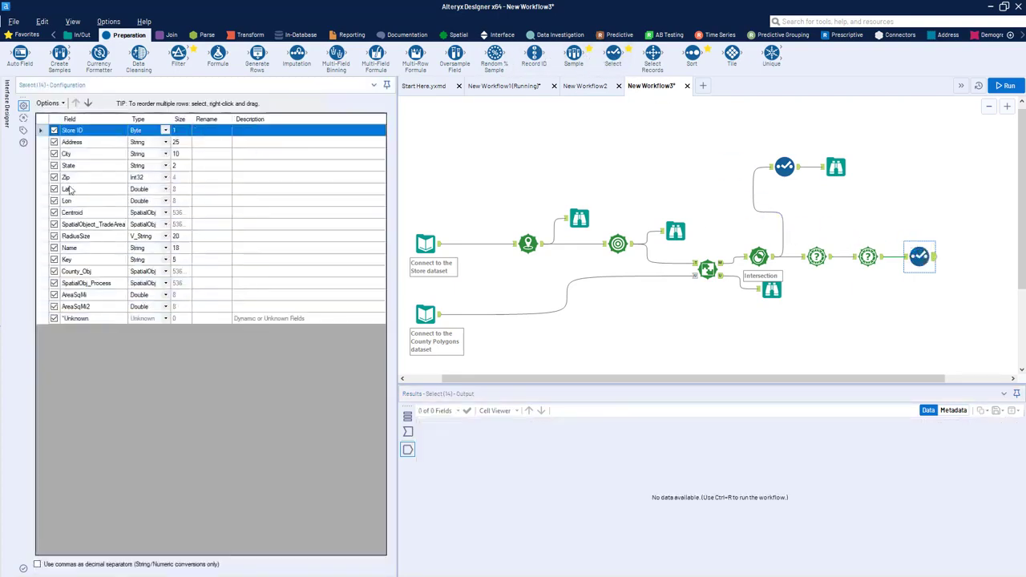
left_click(54, 142)
left_click(53, 153)
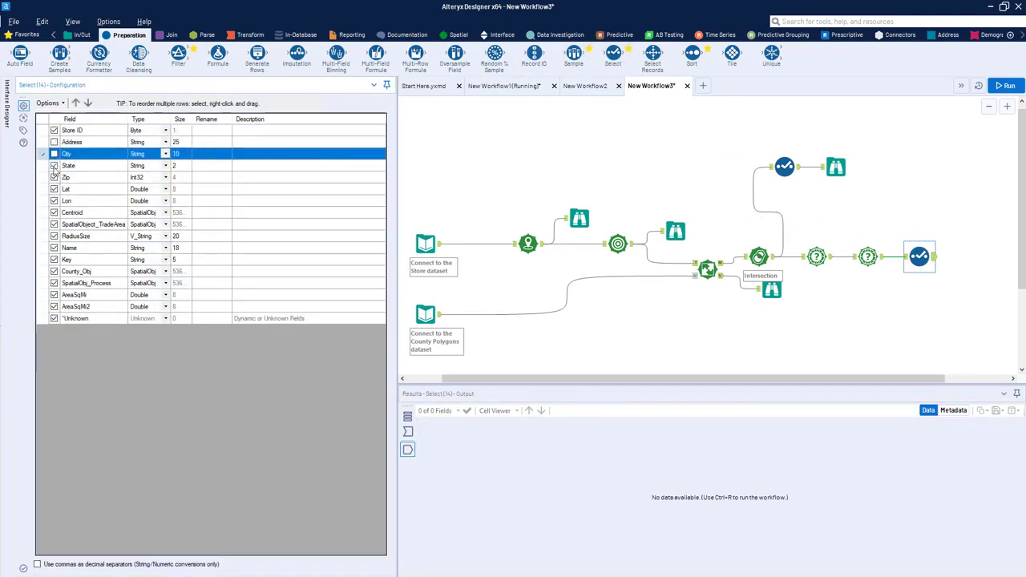
left_click(54, 166)
left_click(53, 177)
left_click(54, 190)
left_click(54, 191)
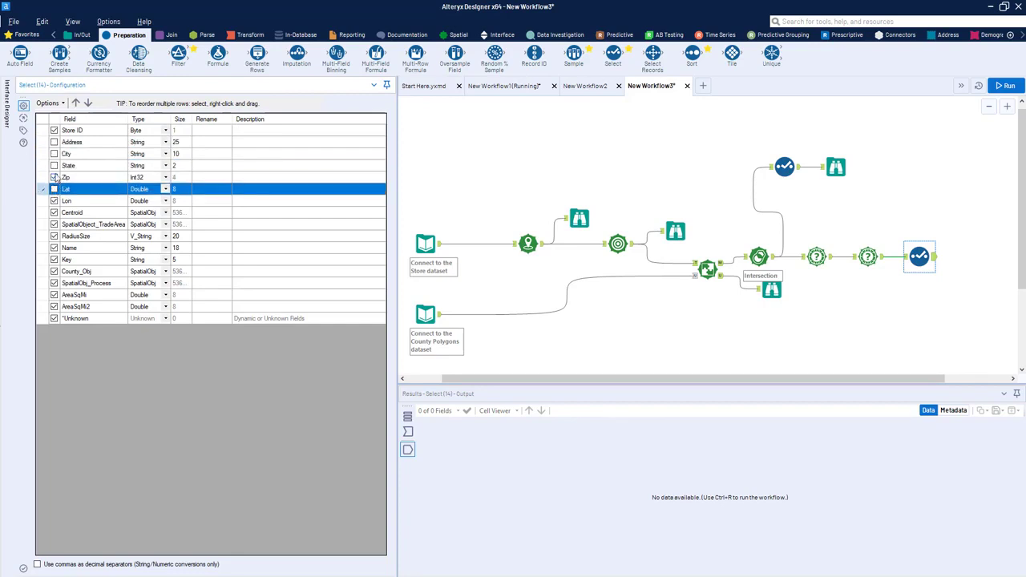
left_click(55, 178)
left_click(54, 214)
left_click(54, 201)
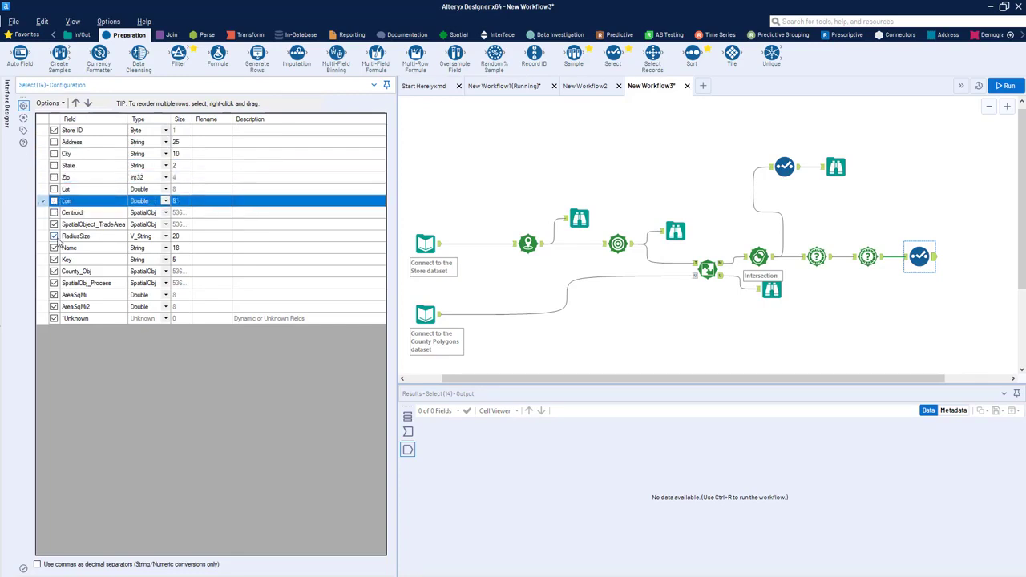
Step: Deselect RadiusSize, Name, Key, County_Obj and SpatialObj_Process in the new Select tool, and run the workflow to check the remaining fields
left_click(54, 236)
left_click(54, 248)
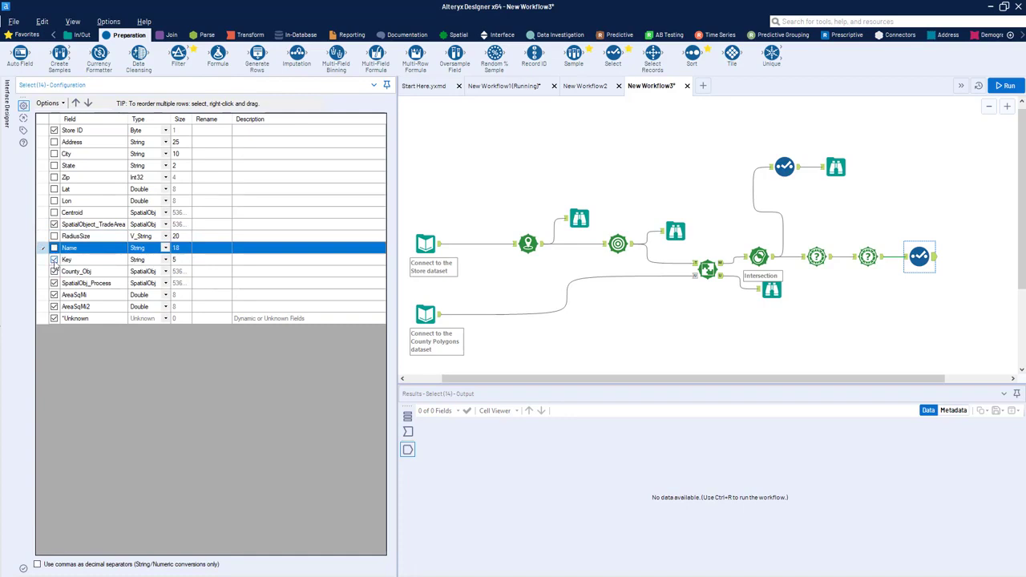
left_click(54, 259)
left_click(53, 271)
left_click(54, 283)
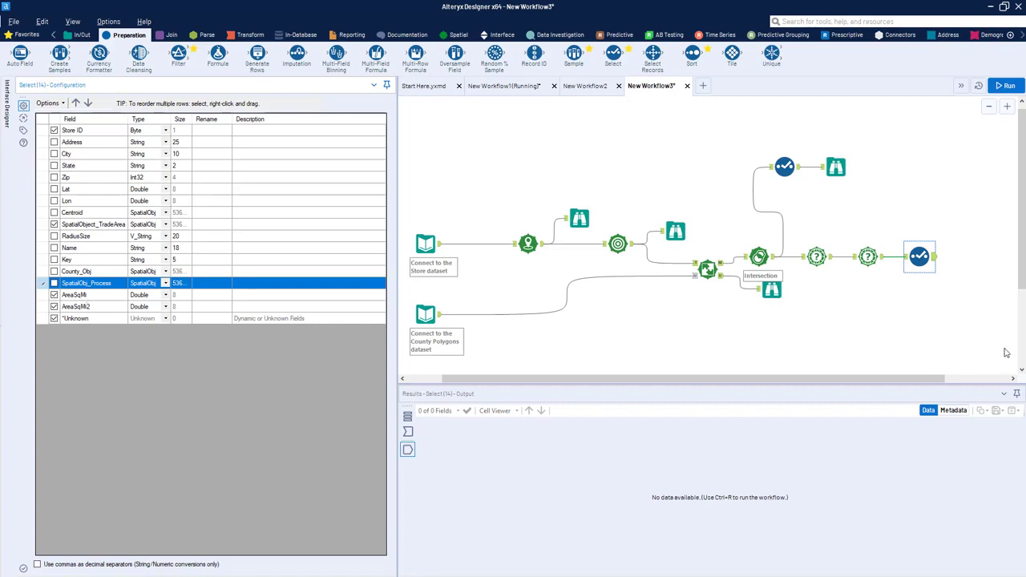
left_click(1005, 85)
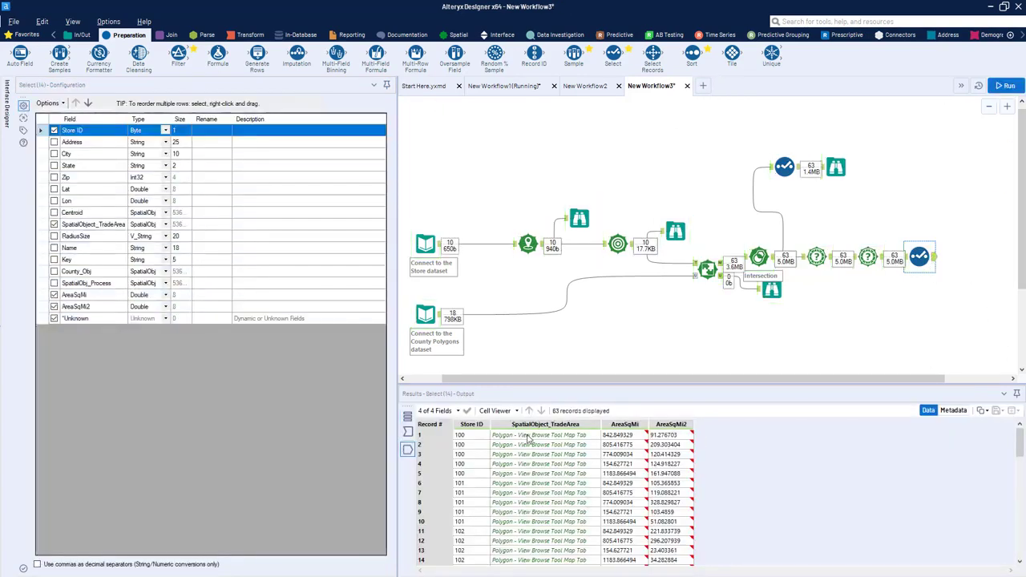
left_click_drag(529, 442, 596, 495)
left_click_drag(628, 443, 683, 455)
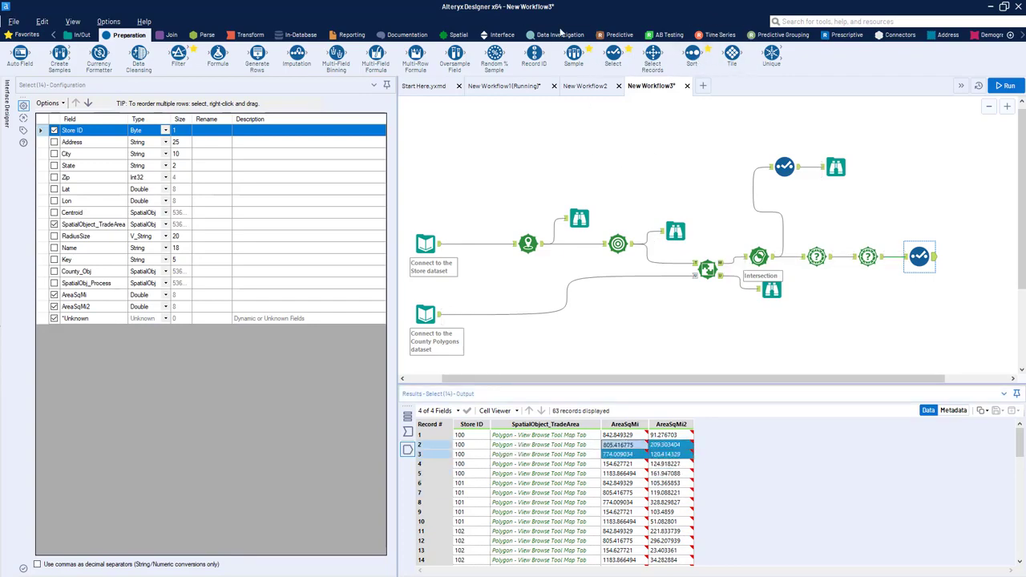
Step: Connect a Formula tool to the Select output and add a new output column named percentoverlap
left_click_drag(218, 53, 971, 256)
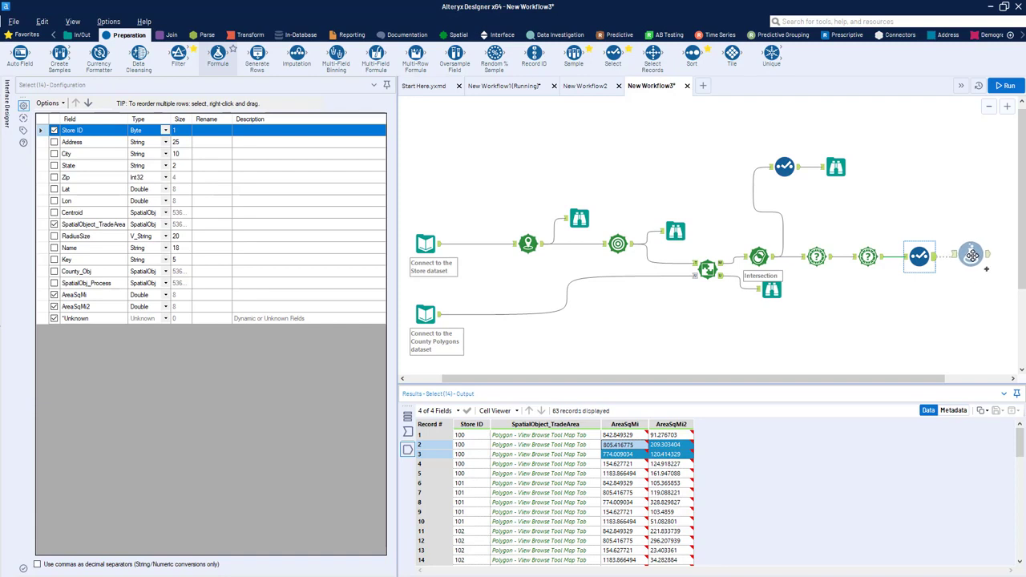
left_click(103, 113)
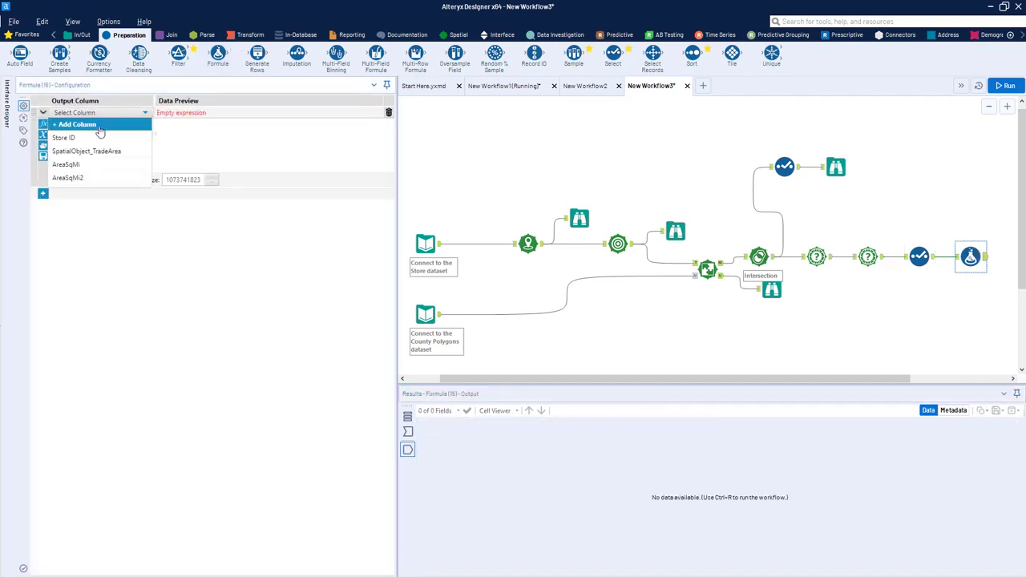
left_click(103, 127)
type("percentoverlap")
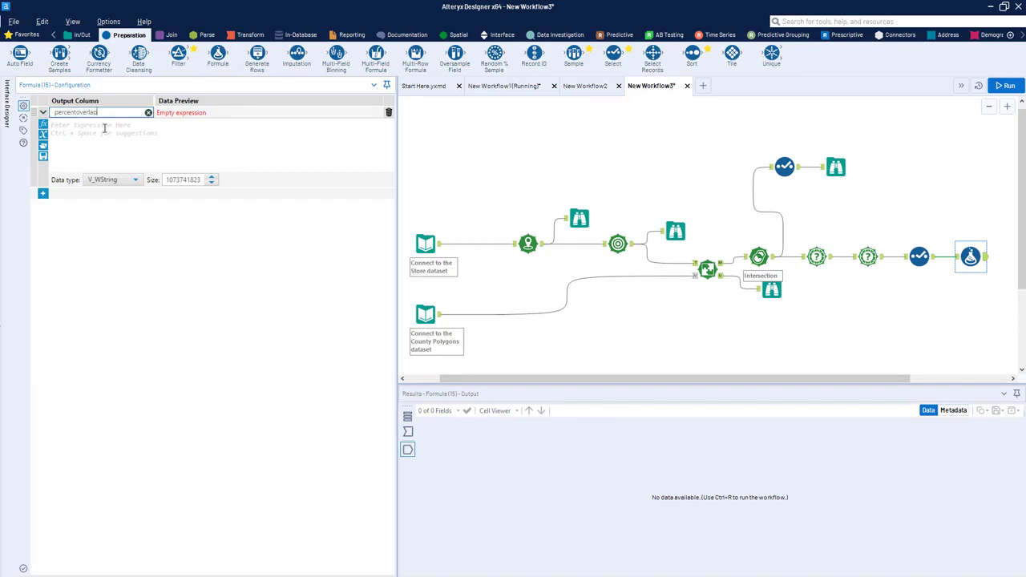
Step: Set the percentoverlap expression to [AreaSqMi2]/[AreaSqMi]*100 and run the workflow
left_click(102, 134)
type("[")
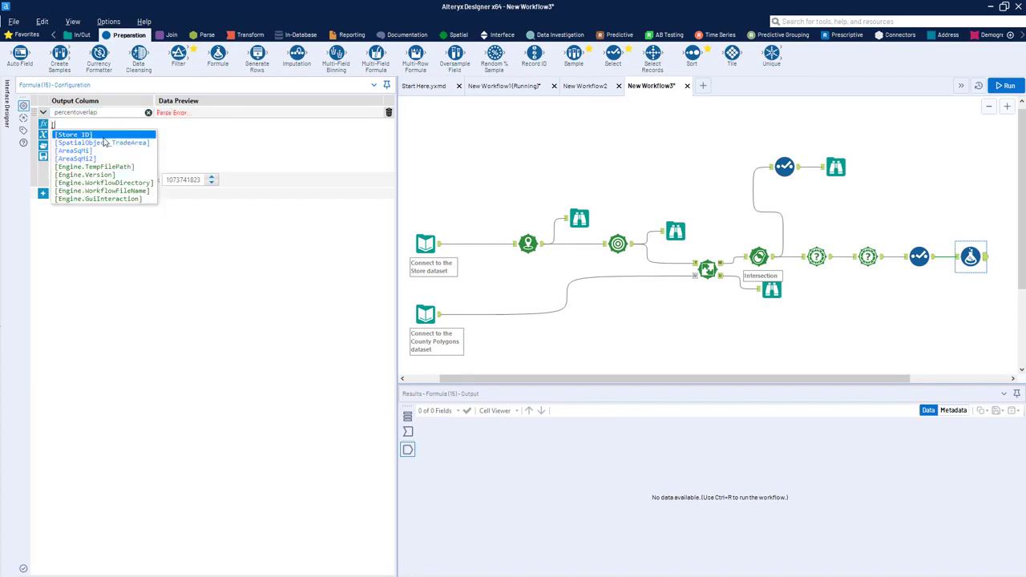
left_click(109, 158)
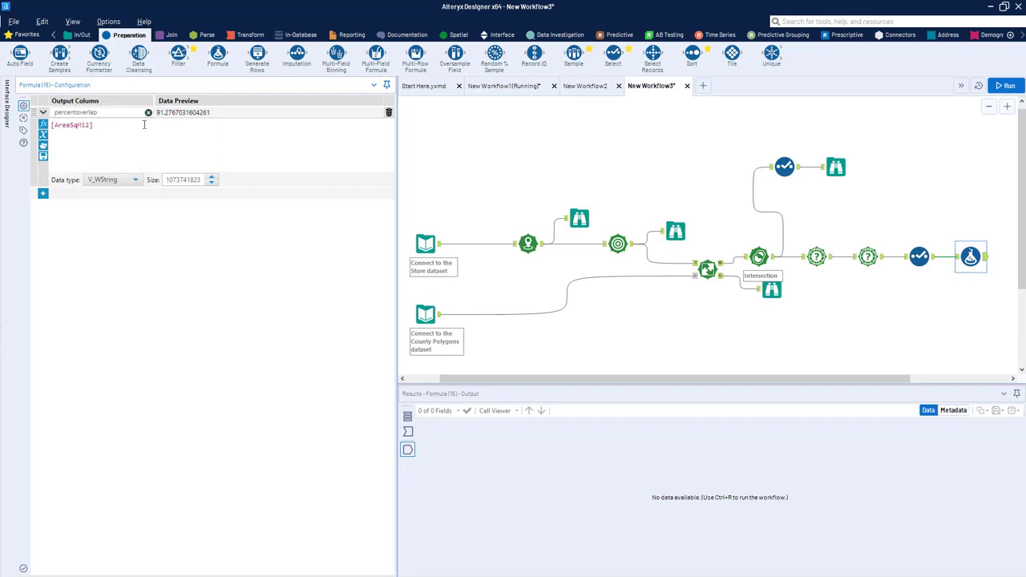
type("/")
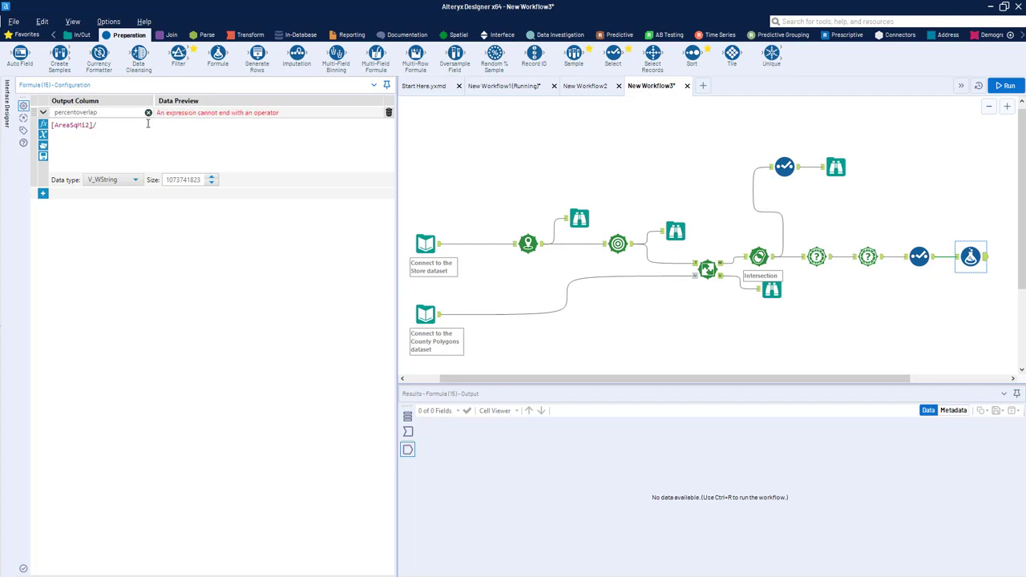
type("[")
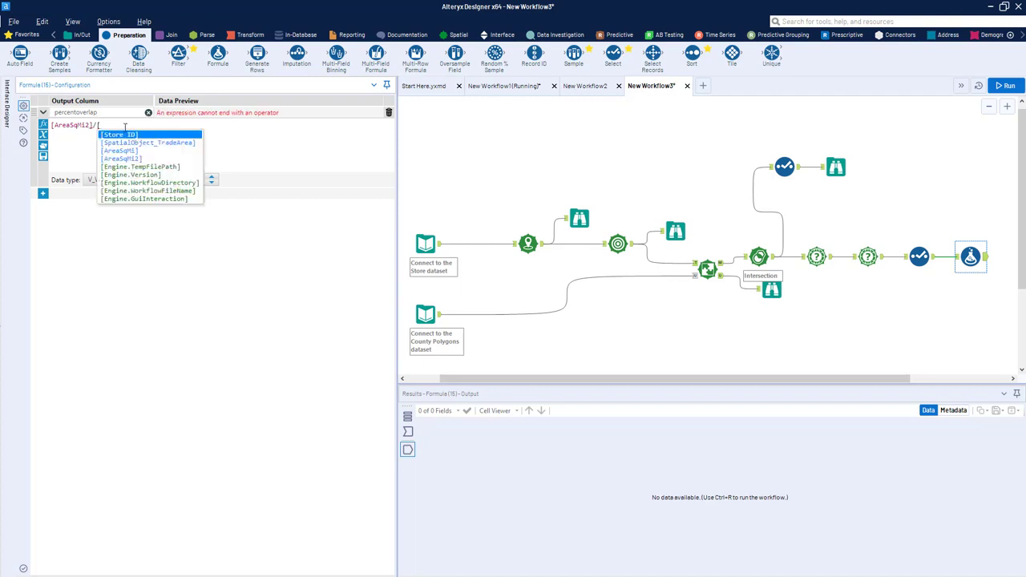
left_click(122, 150)
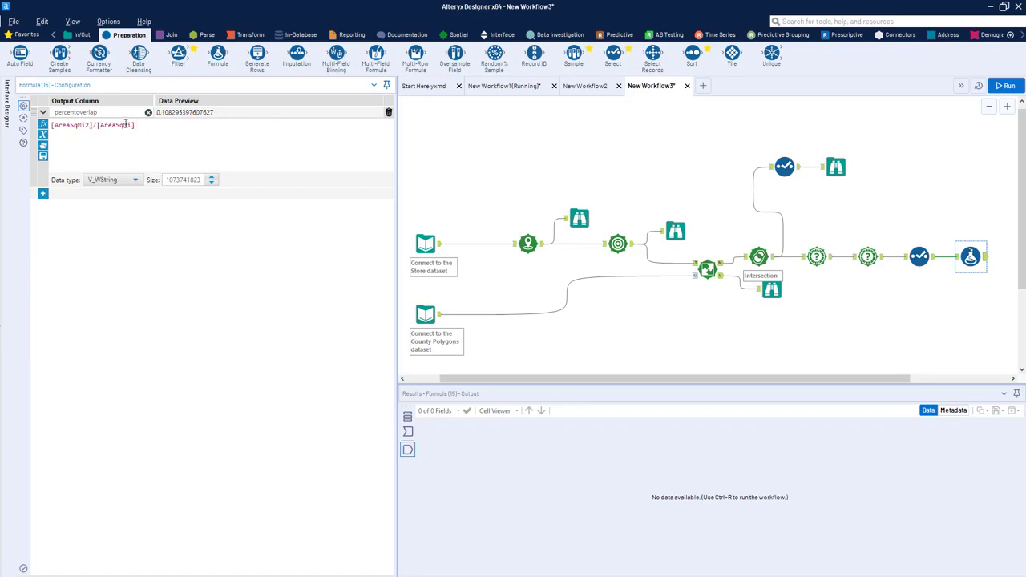
type("*100")
left_click(1004, 269)
key("ctrl+r")
left_click(986, 262)
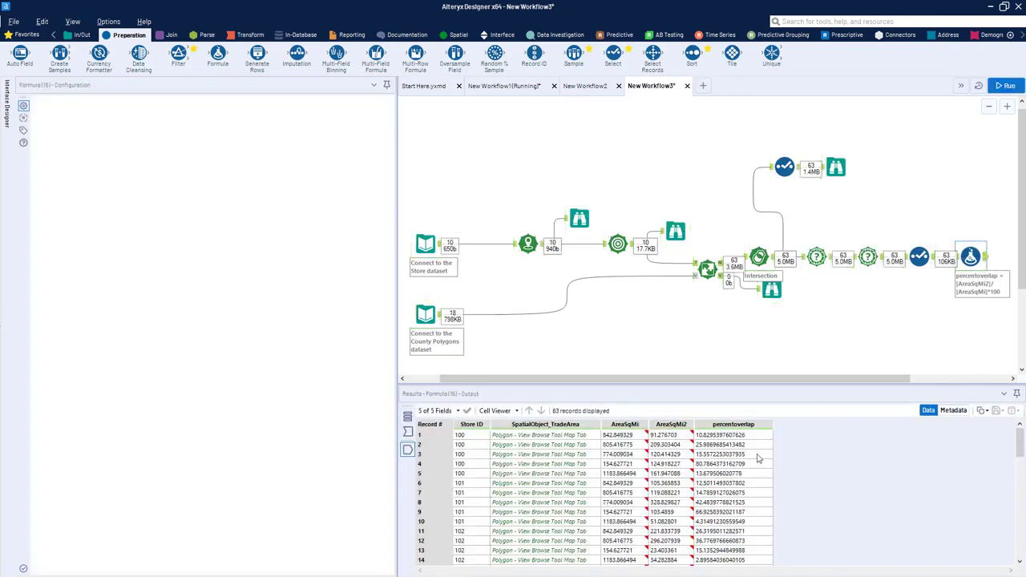
Step: Compare the percentoverlap values of the first three records with their store and area fields
left_click(714, 435)
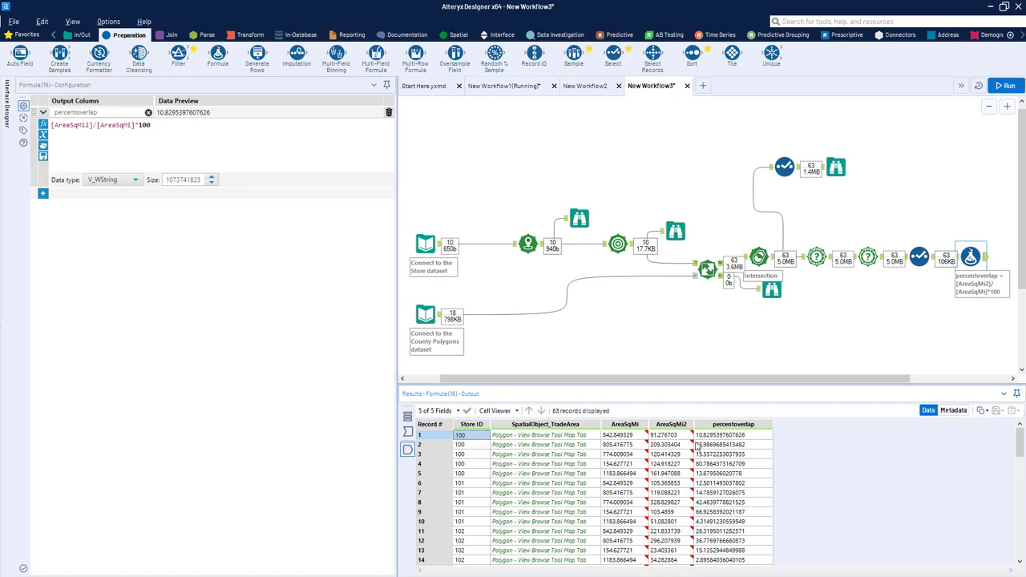
left_click_drag(704, 438, 459, 440)
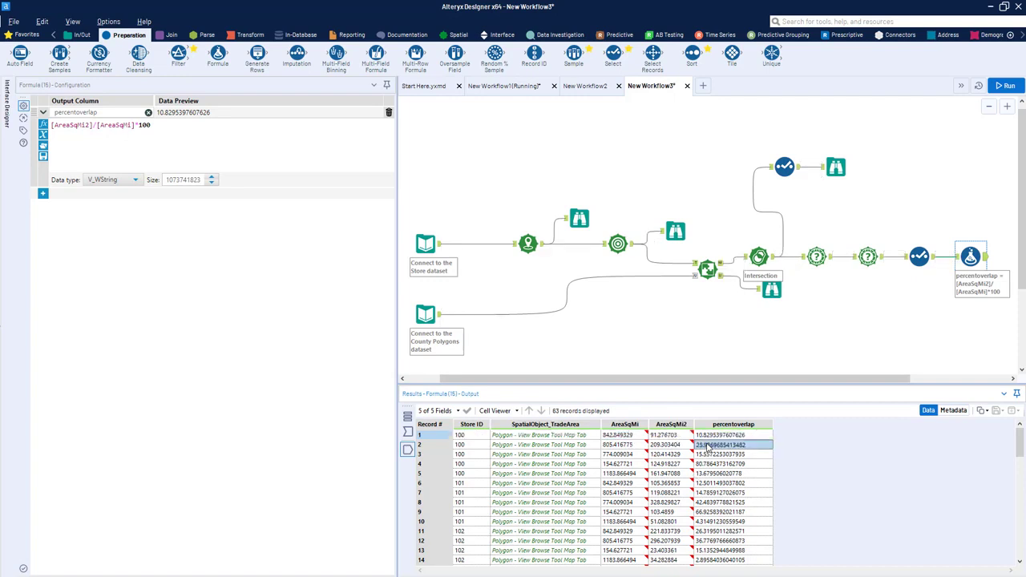
left_click(434, 446)
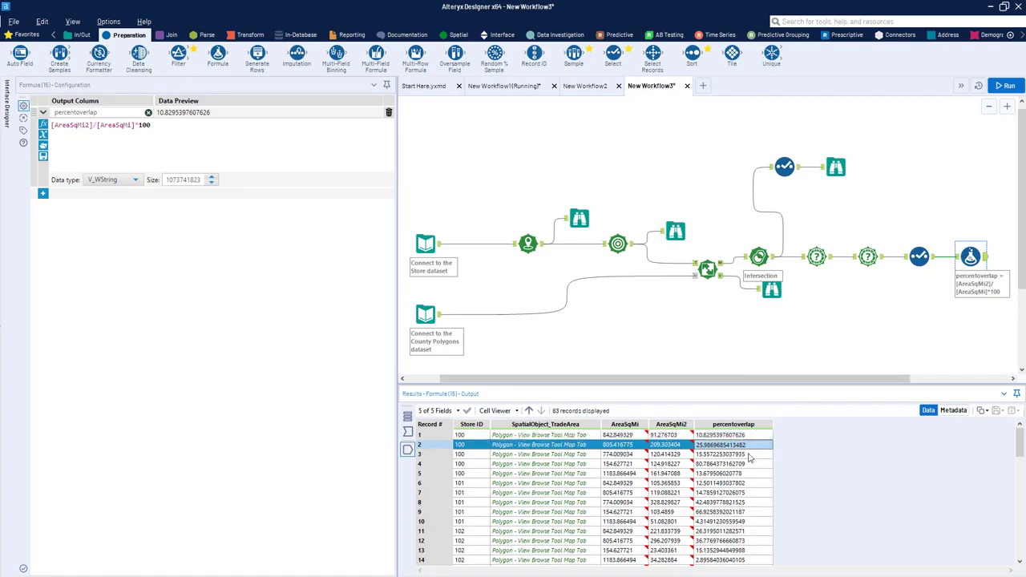
left_click_drag(747, 455, 479, 456)
Step: Include the Name field again in the Select tool before the Formula tool, and rerun the workflow
left_click(917, 262)
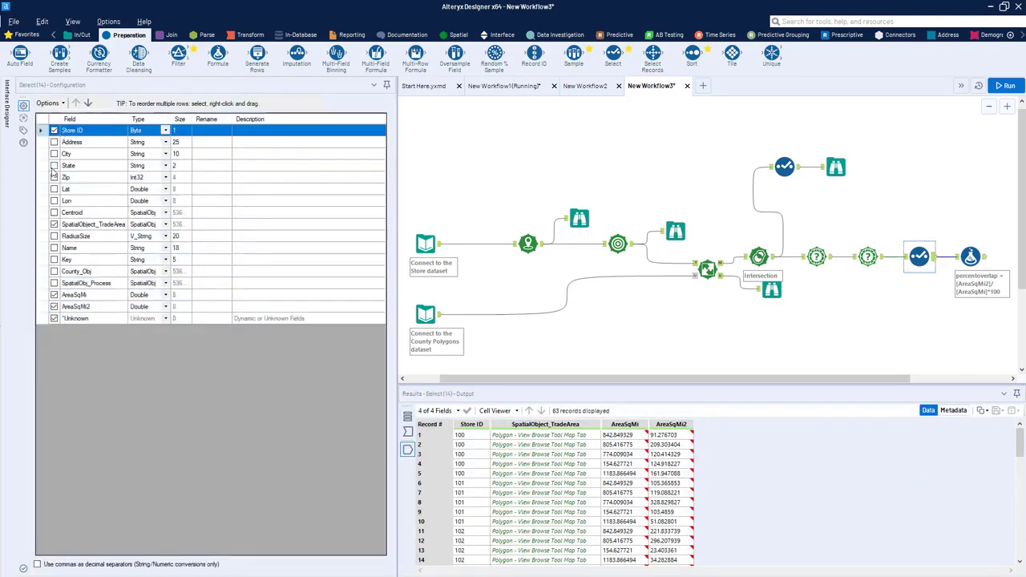
left_click(116, 249)
key("ctrl+r")
left_click(985, 259)
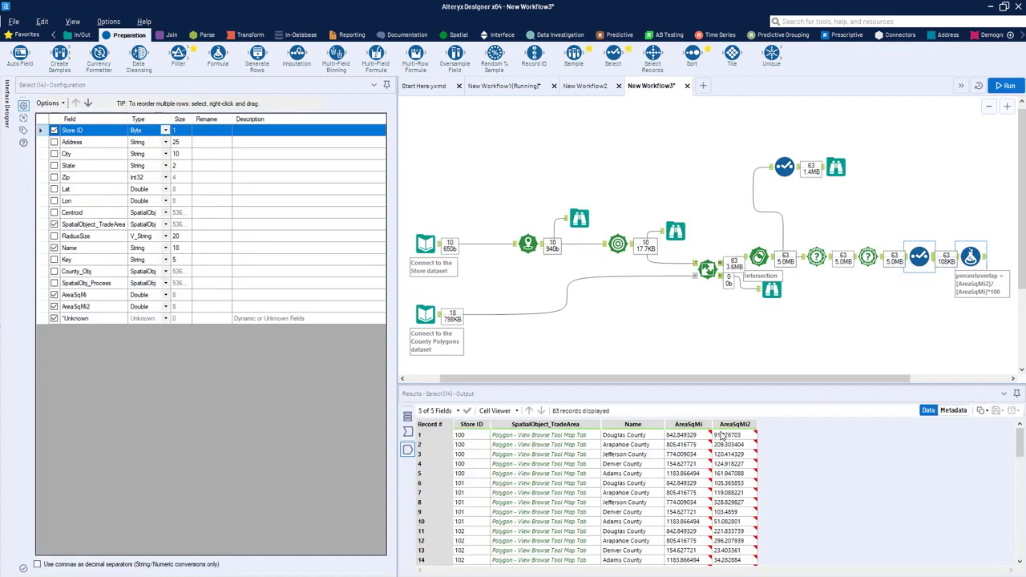
Step: Examine the percentoverlap values per county for store 100 in the Formula output, and view the Formula tool's incoming data
left_click(522, 431)
left_click_drag(592, 436, 630, 477)
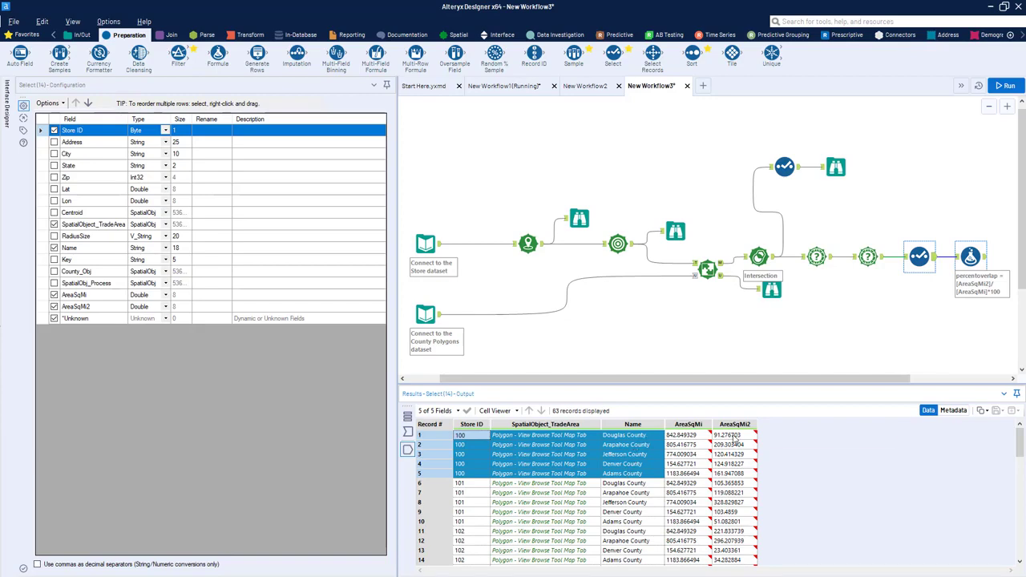
left_click(934, 368)
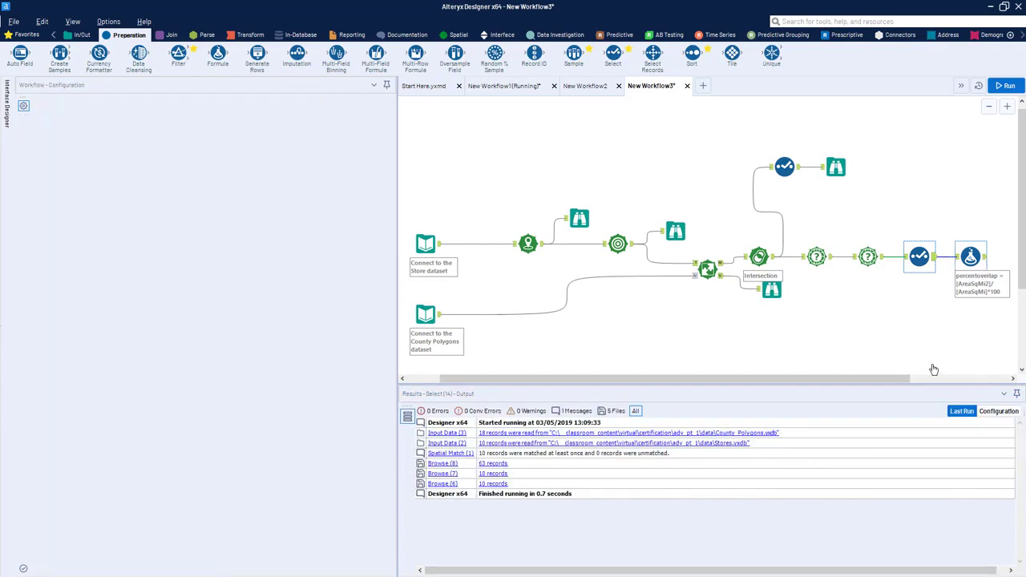
left_click(970, 257)
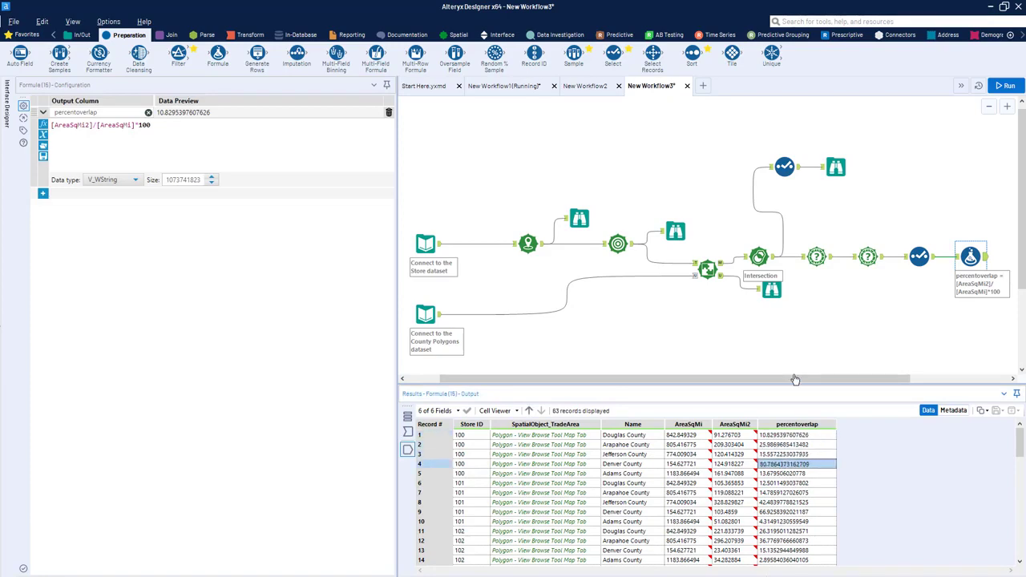
left_click_drag(786, 435, 775, 482)
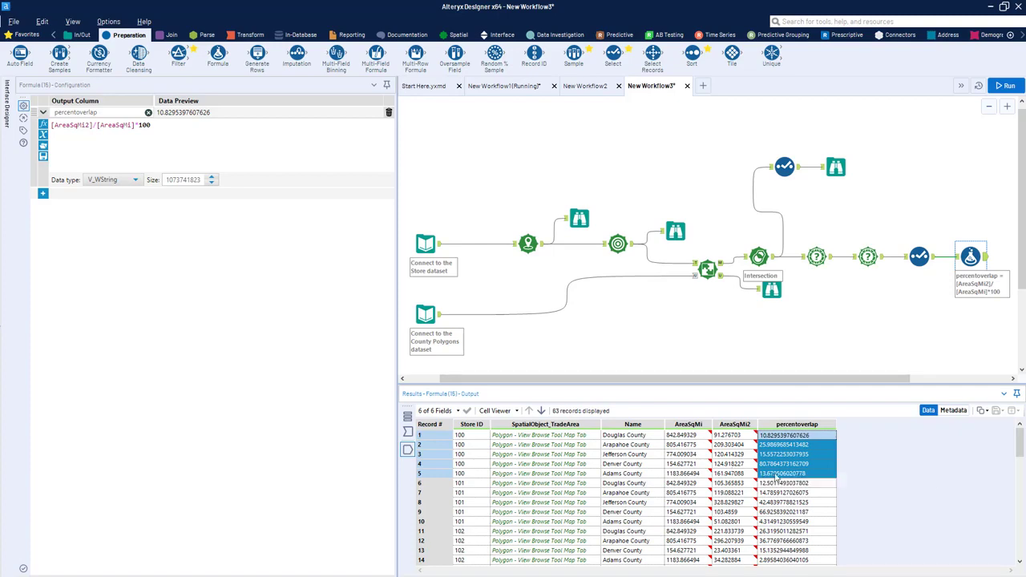
left_click(782, 484)
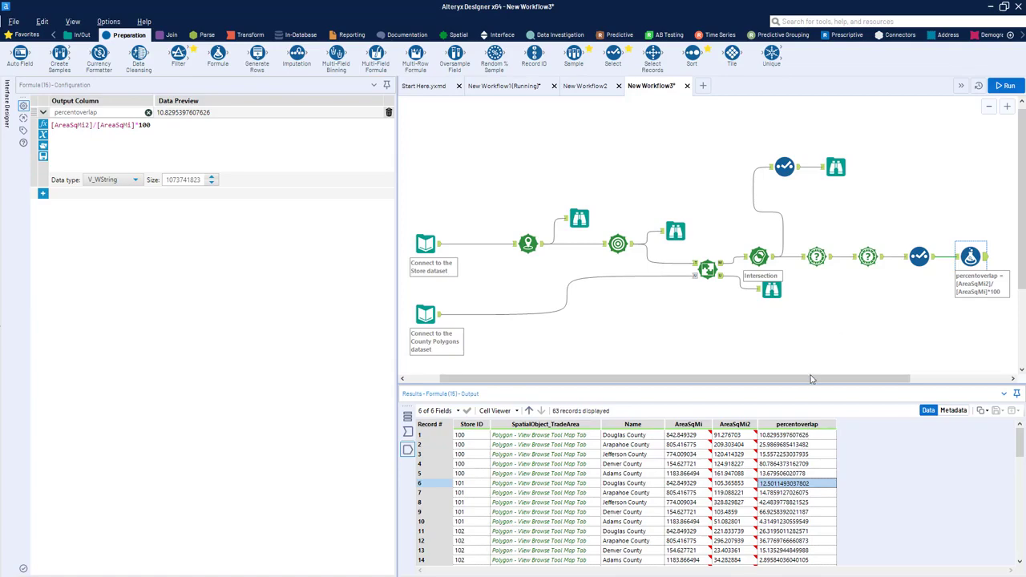
left_click_drag(811, 379, 868, 380)
left_click(889, 258)
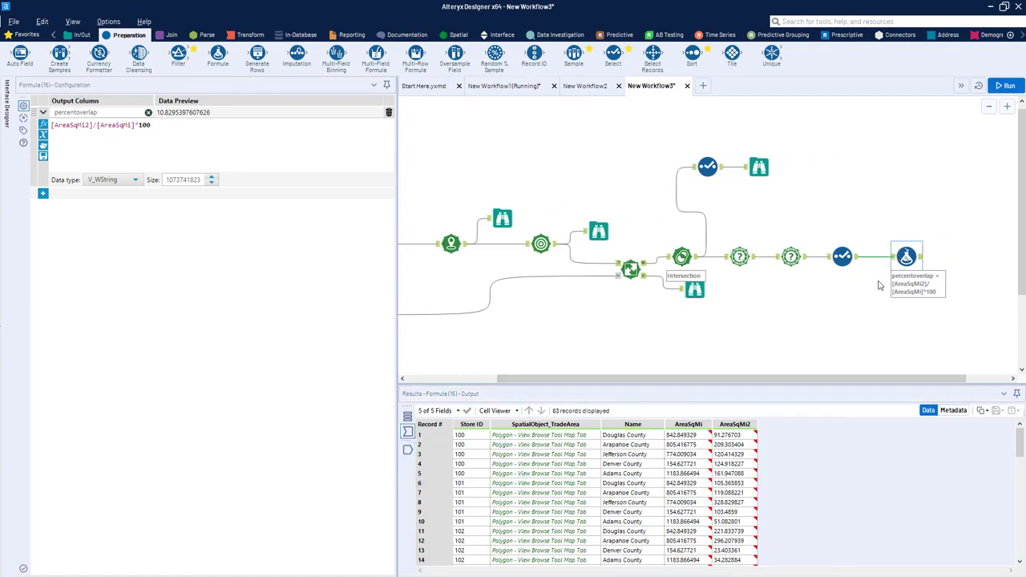
Step: Move the Formula tool closer to the Select tool before it and view the Formula tool's output data
left_click_drag(906, 257, 892, 256)
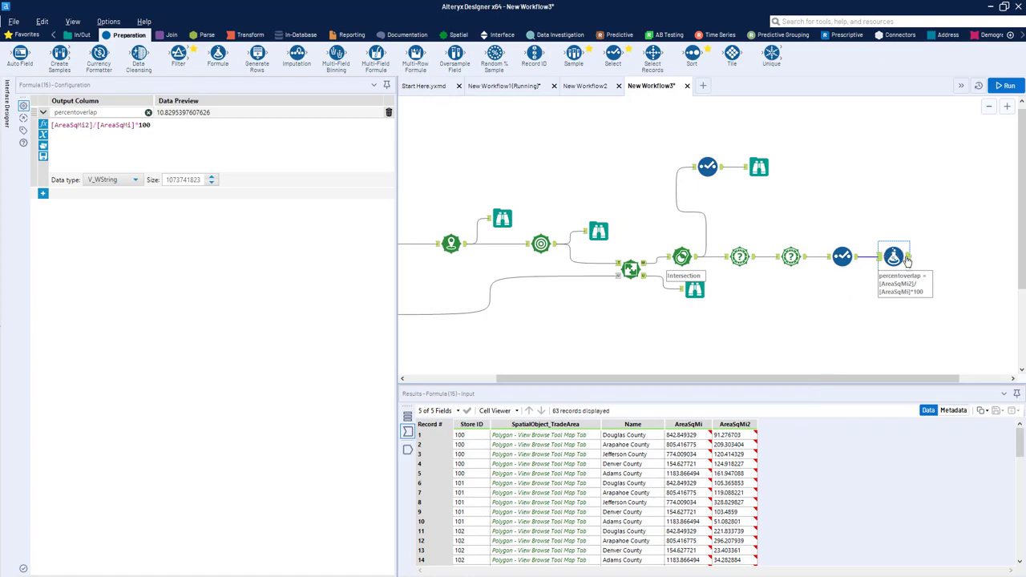
left_click(907, 258)
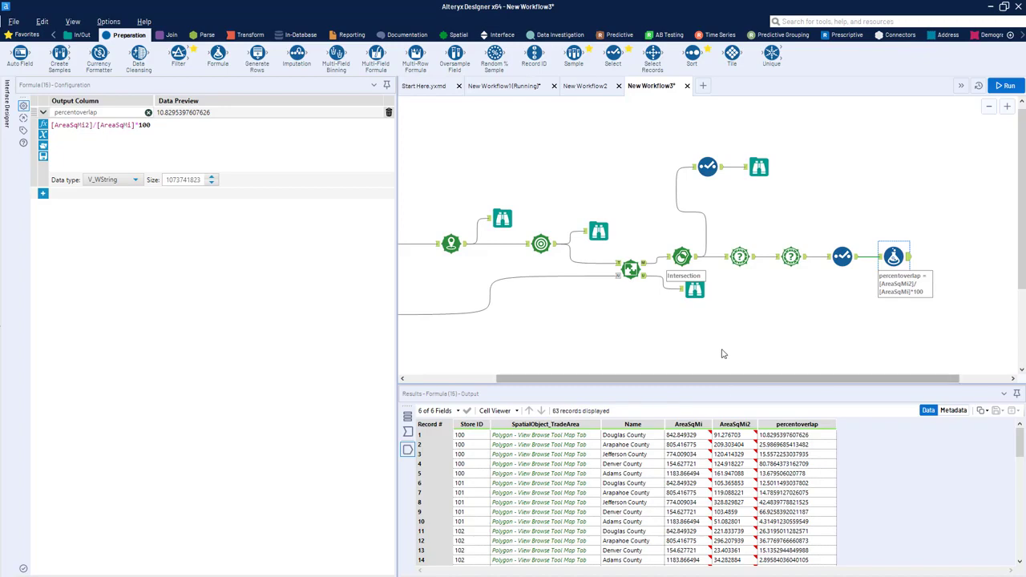
Step: Examine the county records output by the County Polygons input, including the Broomfield County row
scroll(719, 362, "down", 2)
left_click_drag(704, 382, 575, 385)
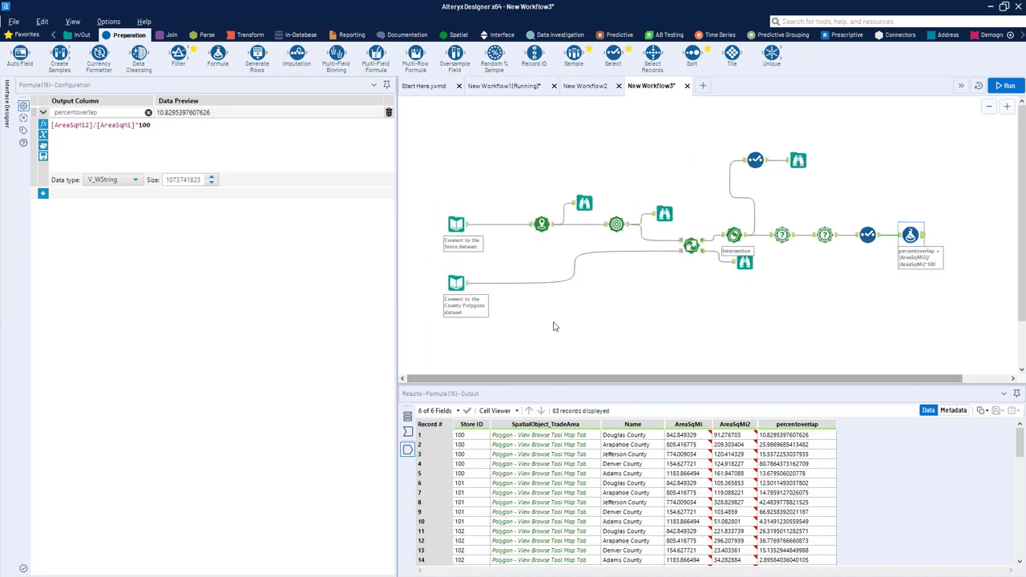
scroll(554, 326, "down", 1)
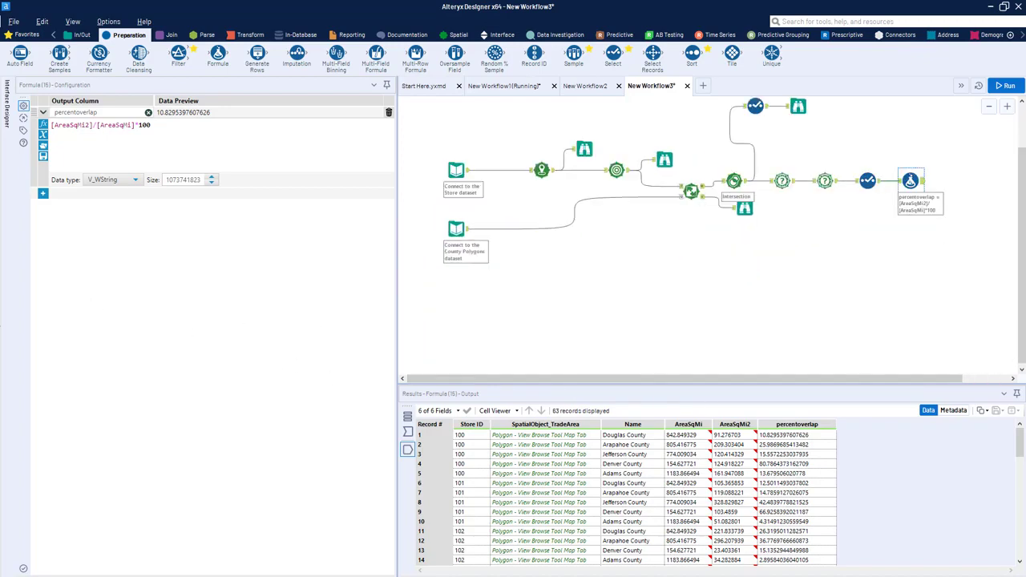
left_click(456, 229)
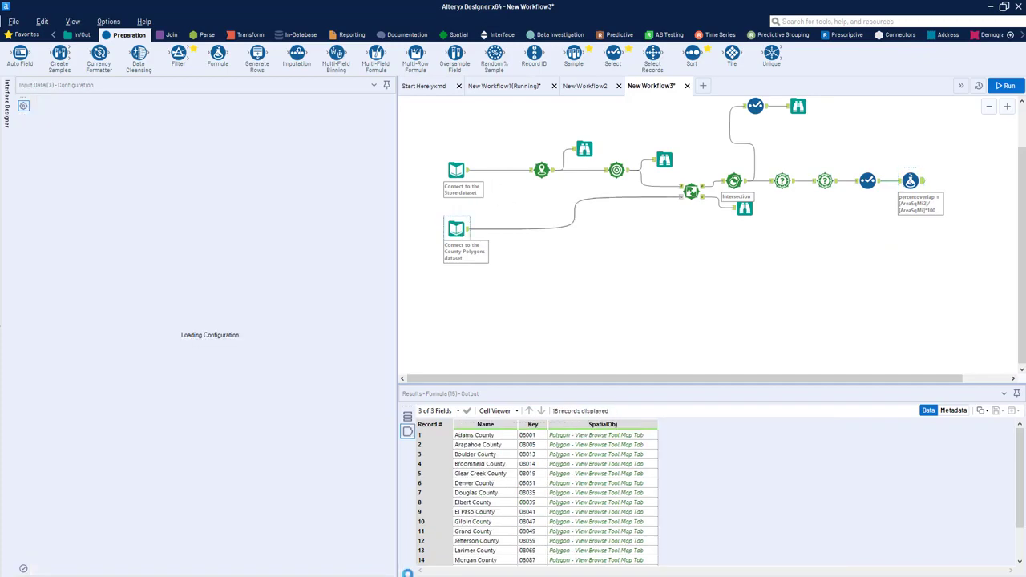
left_click(483, 447)
left_click(479, 465)
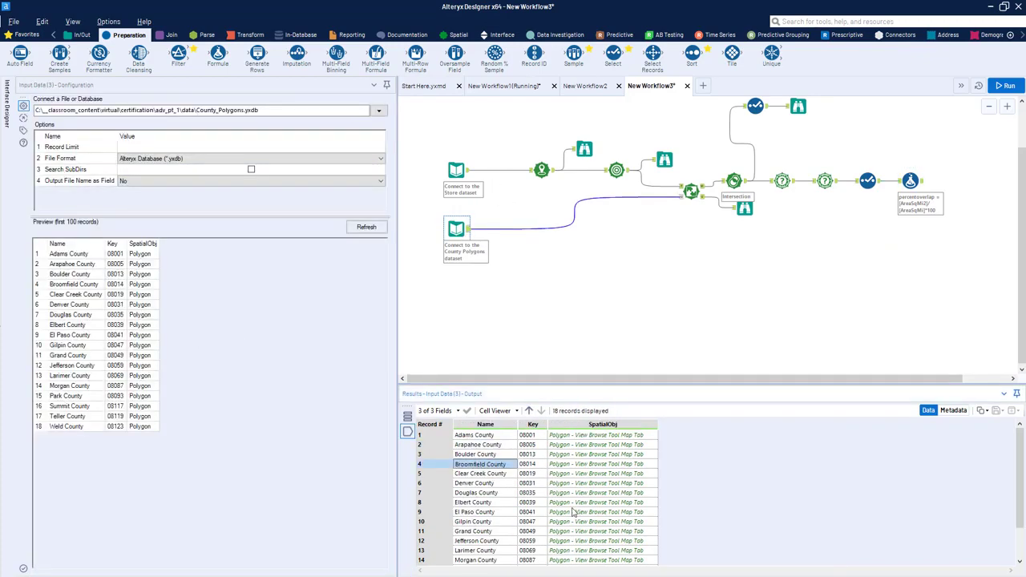
left_click_drag(480, 472, 631, 473)
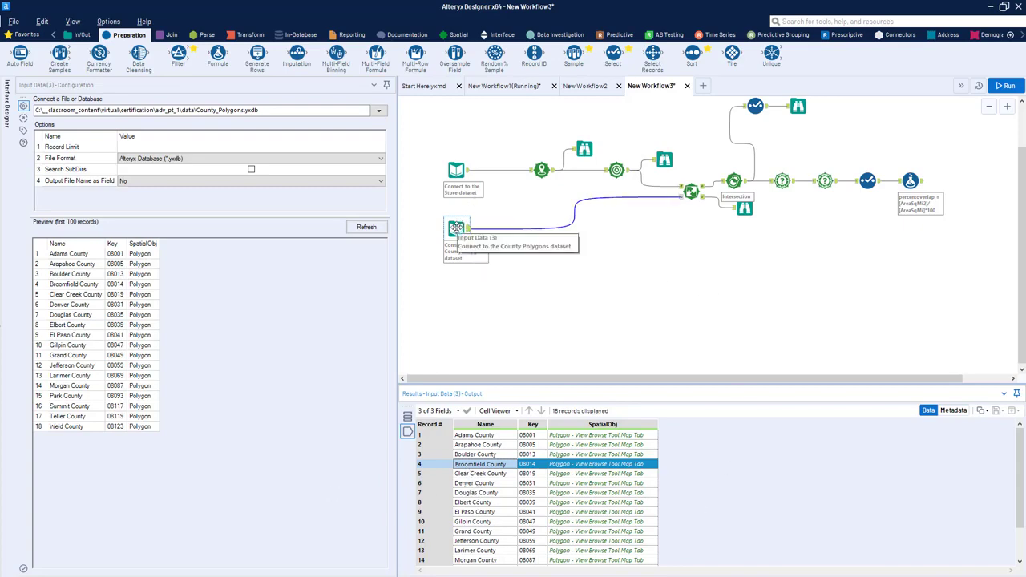
left_click(458, 228)
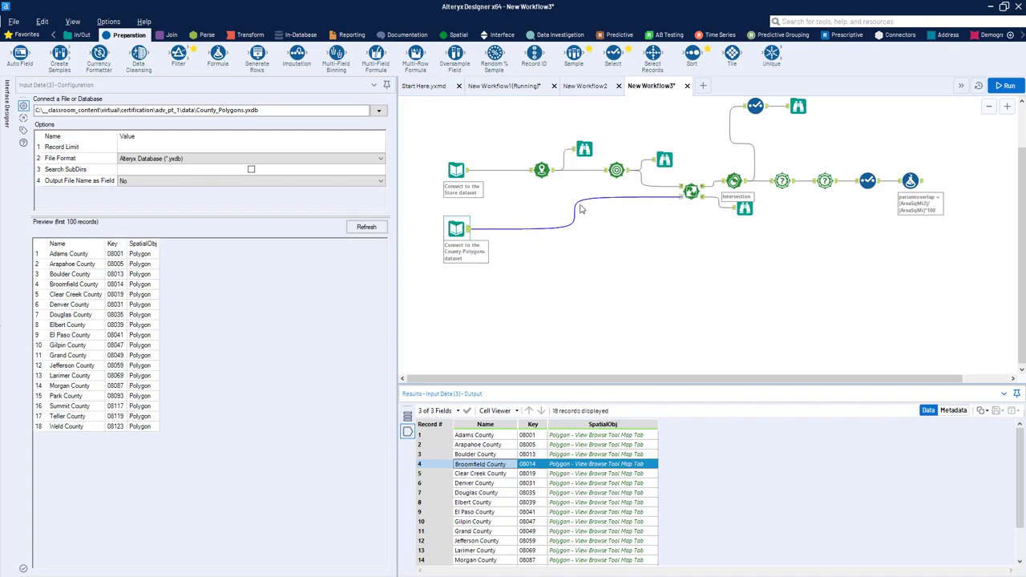
Step: Review the Trade Area tool's output records and the map of overlapping store trade areas in its Browse tool
left_click(616, 170)
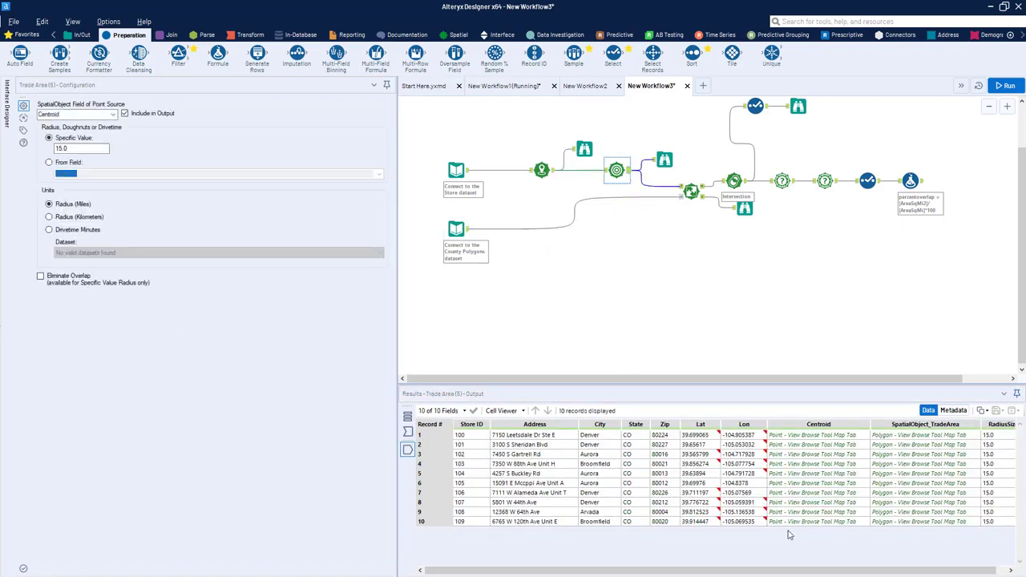
left_click(664, 160)
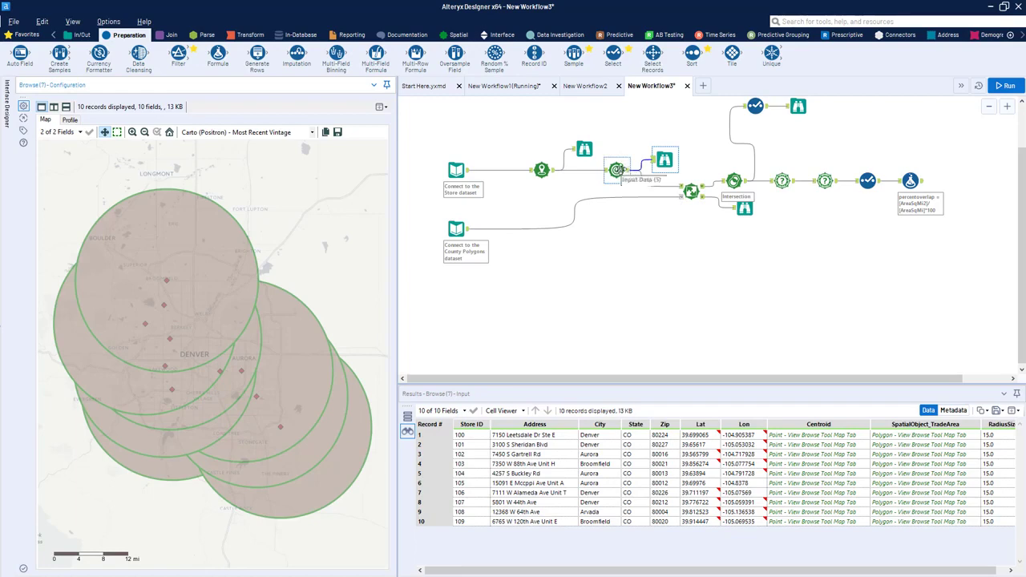
left_click(617, 169)
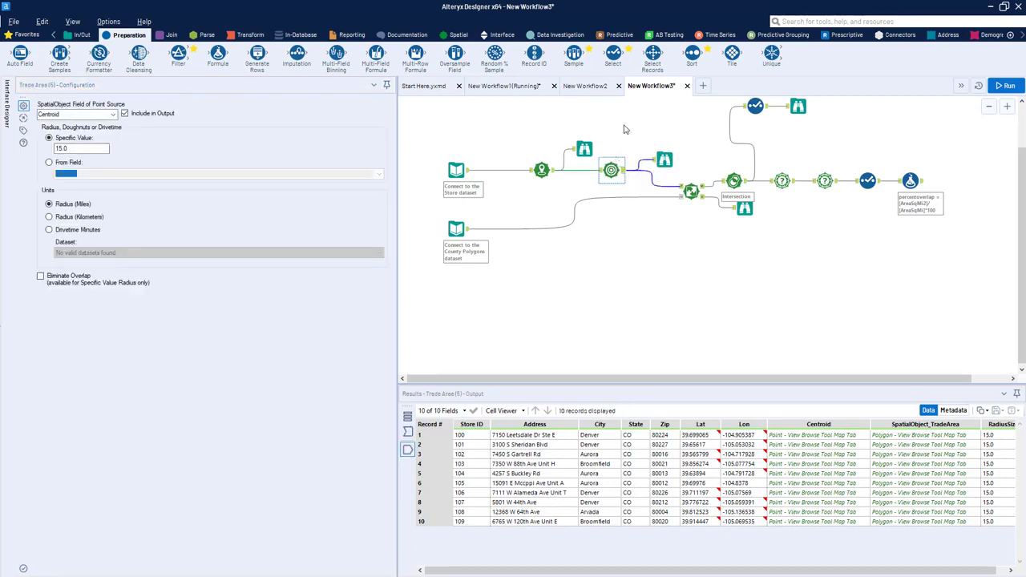
left_click(459, 36)
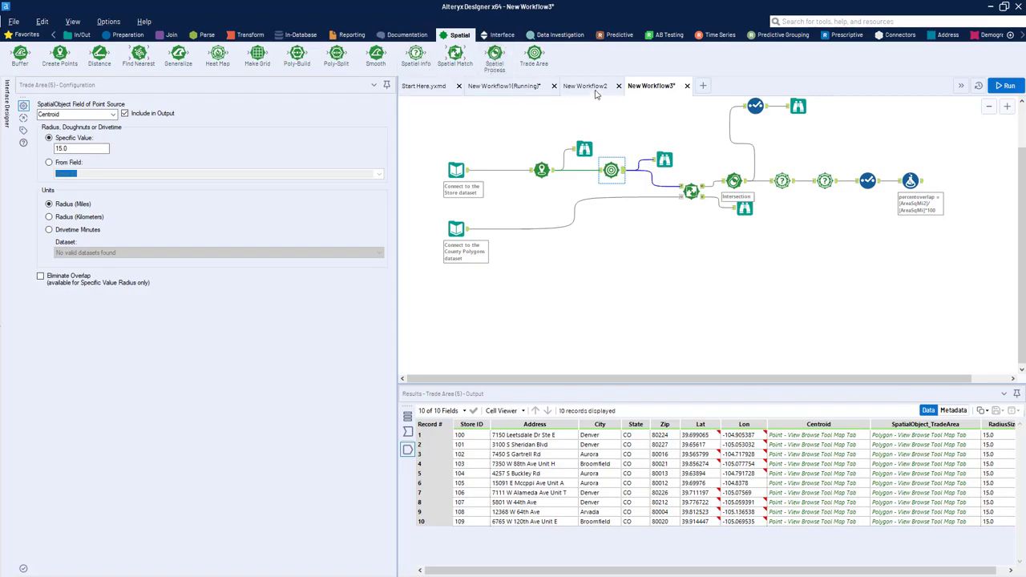
left_click_drag(494, 56, 650, 246)
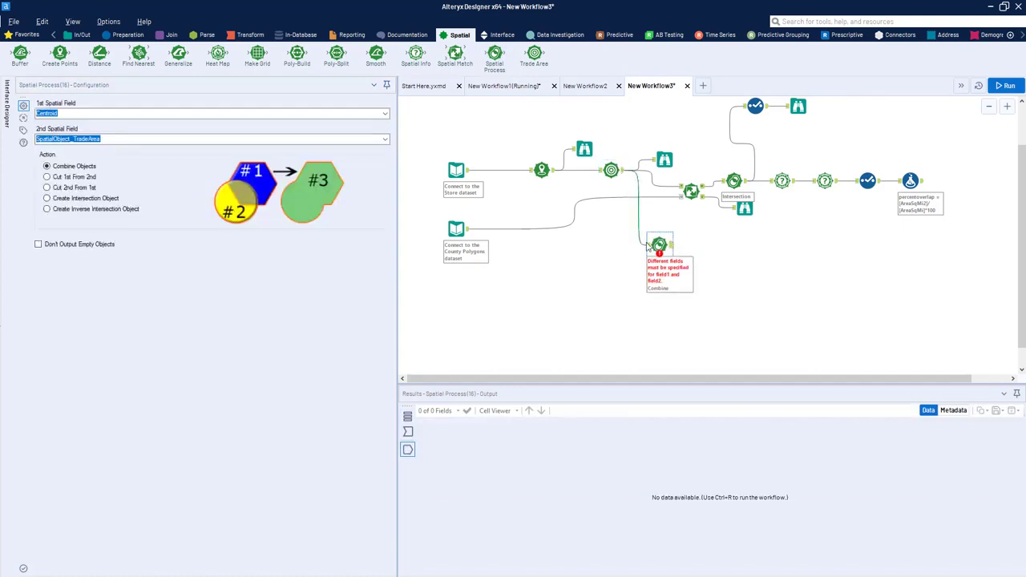
left_click(196, 114)
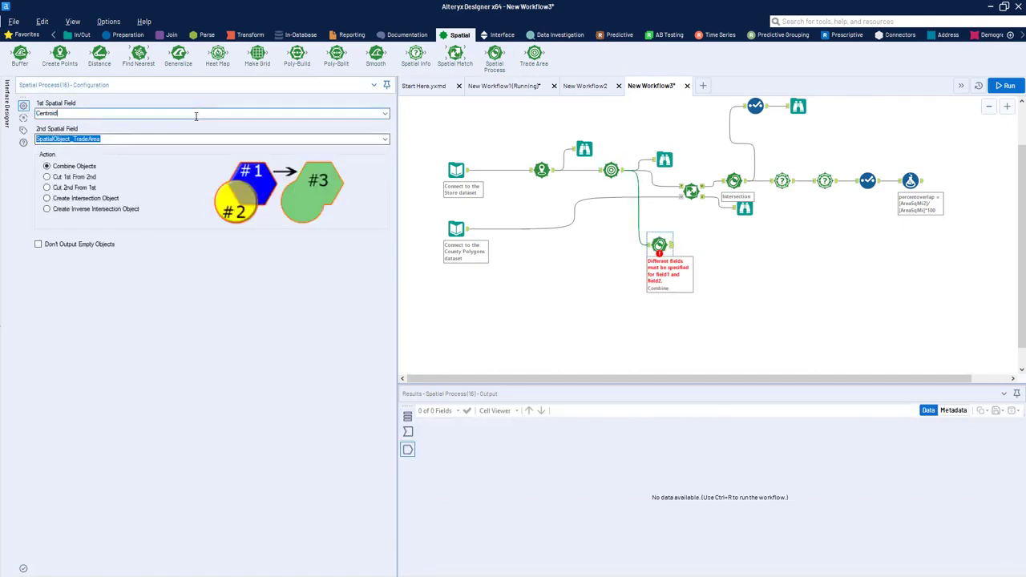
left_click(385, 113)
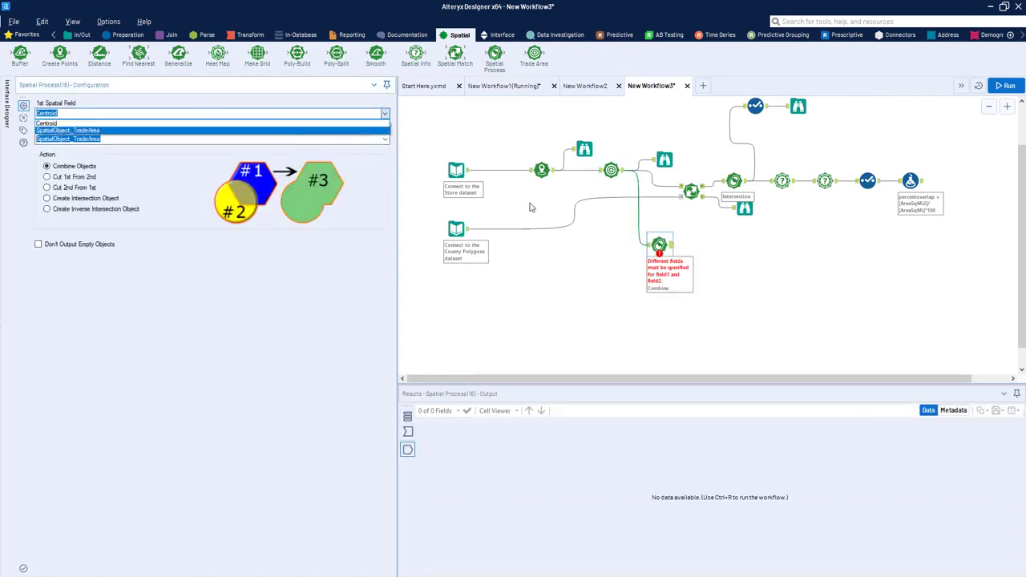
left_click(651, 245)
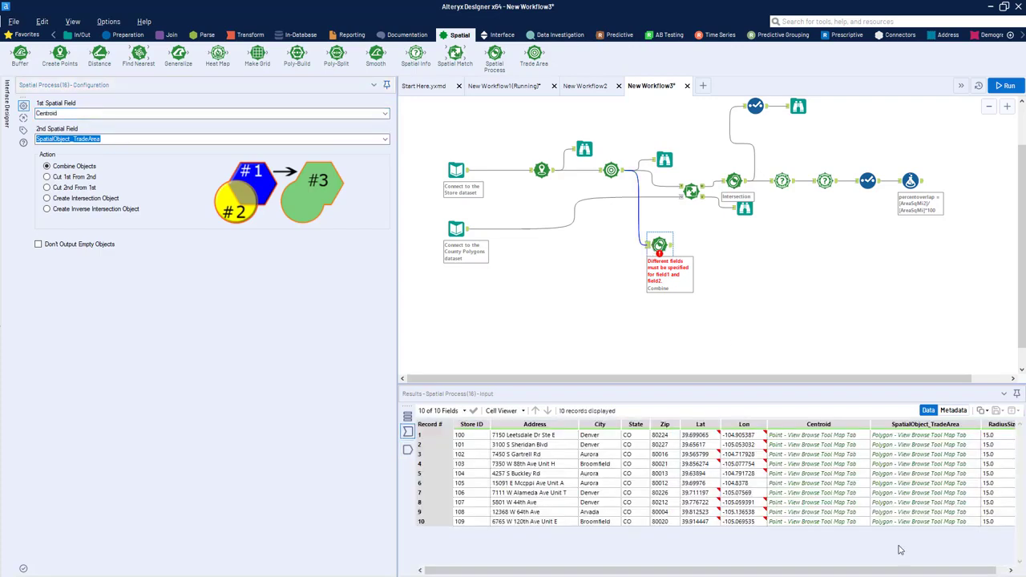
left_click_drag(923, 434, 922, 514)
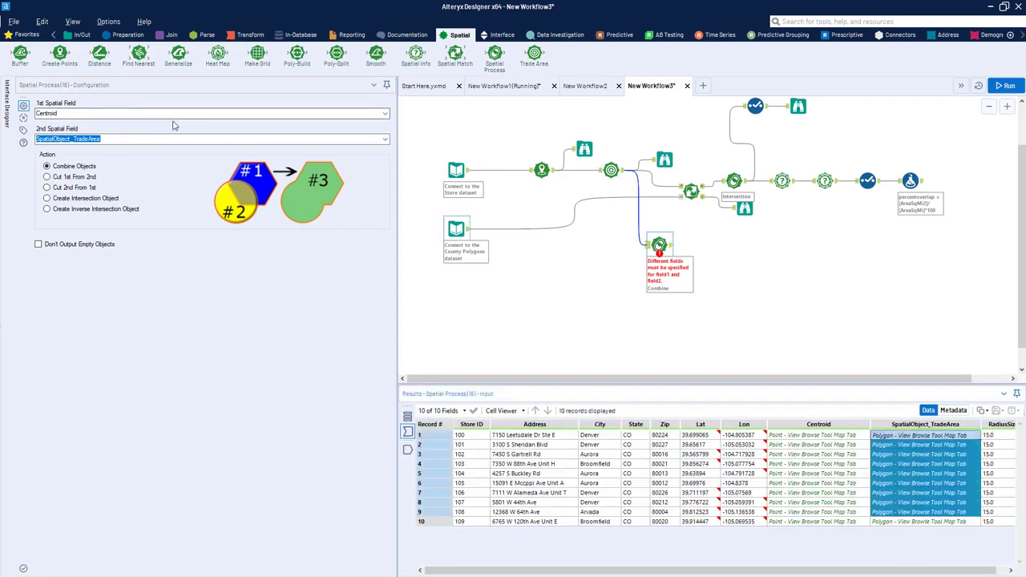
left_click(608, 434)
left_click(641, 439)
left_click(668, 436)
left_click(746, 442)
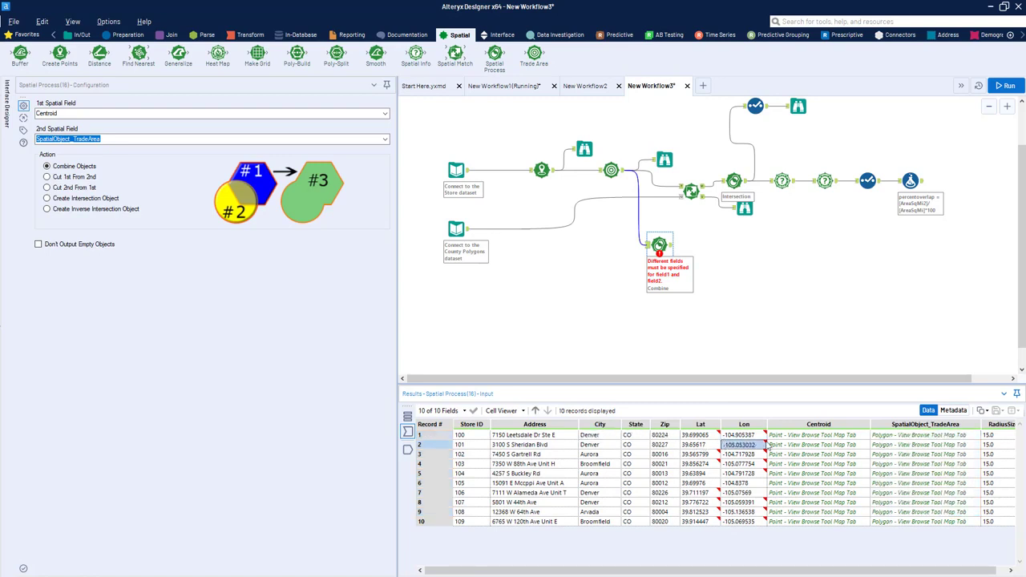
left_click(760, 435)
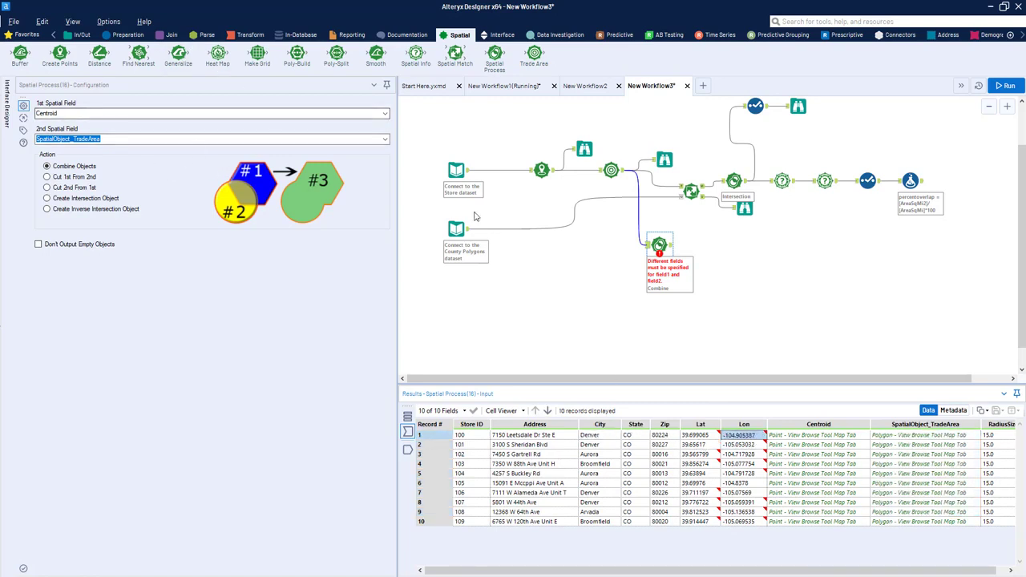
left_click(662, 250)
key("Delete")
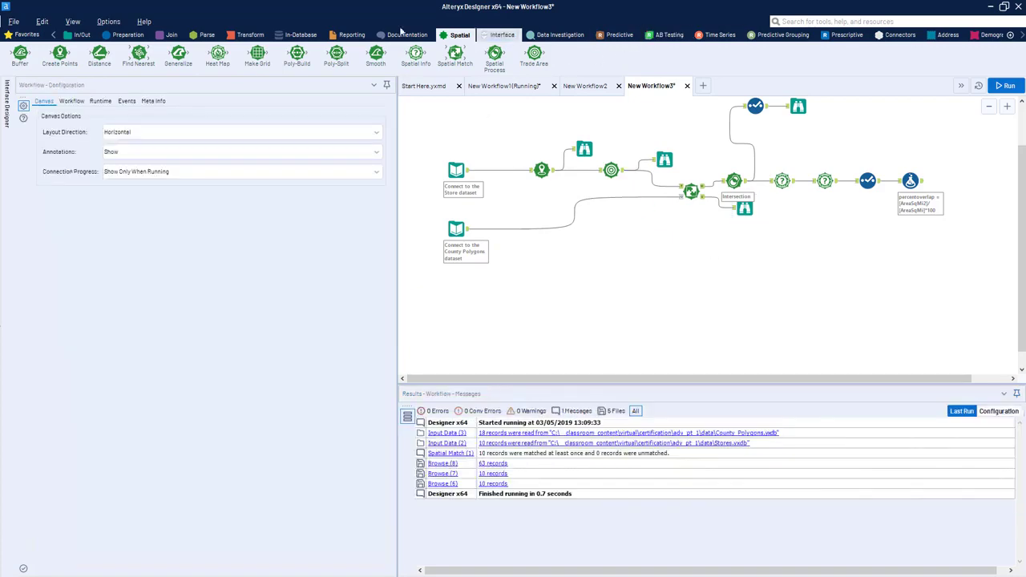
Step: Add a Summarize tool below the main stream and connect the Trade Area tool's output to it
left_click(250, 35)
left_click_drag(178, 55, 718, 268)
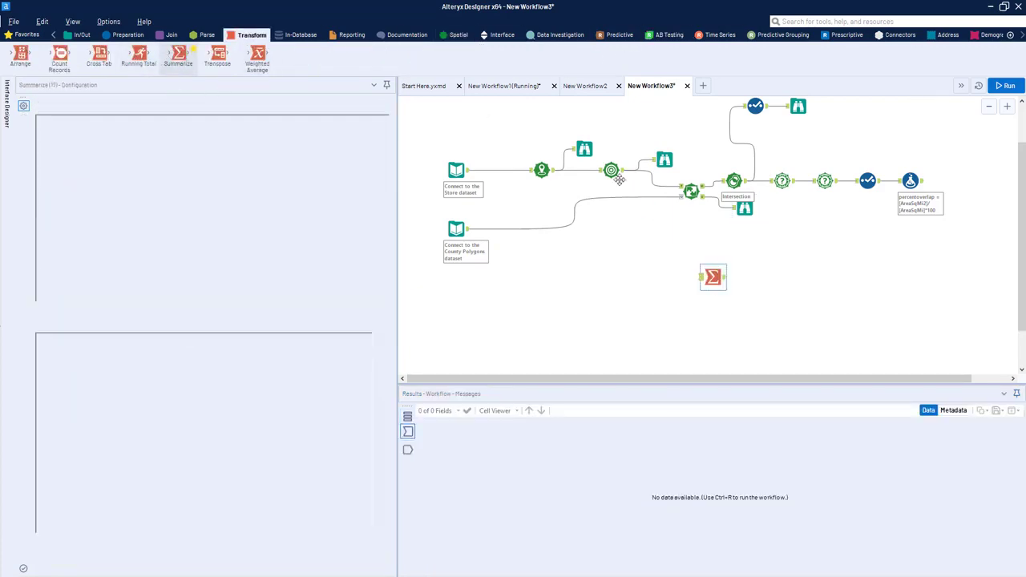
mouse_move(623, 170)
left_mouse_down()
mouse_move(701, 277)
mouse_move(685, 270)
left_mouse_up()
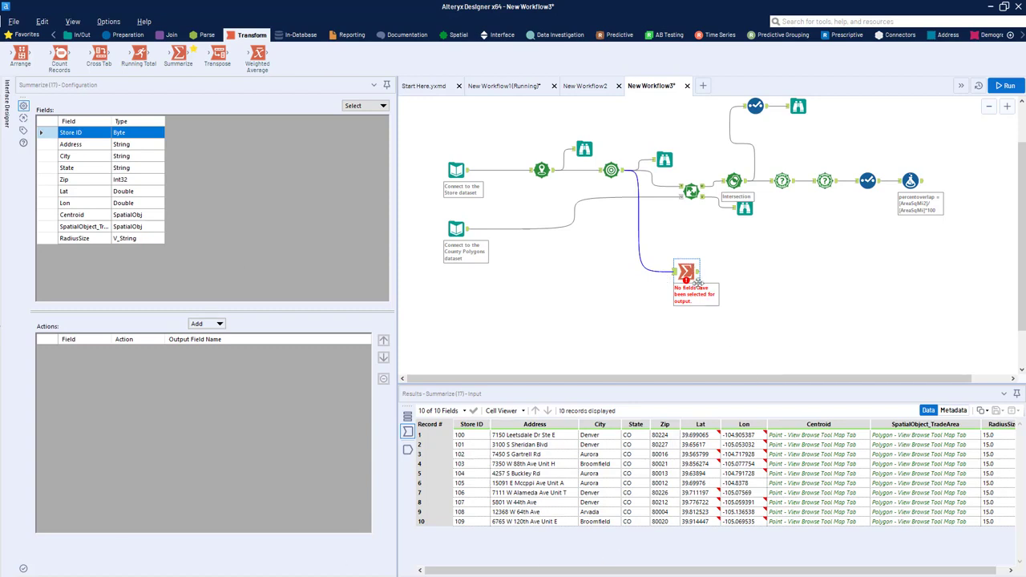
left_click_drag(690, 276, 679, 265)
Step: Add a spatial Combine action for the SpatialObject_TradeArea field in the Summarize tool
left_click(72, 231)
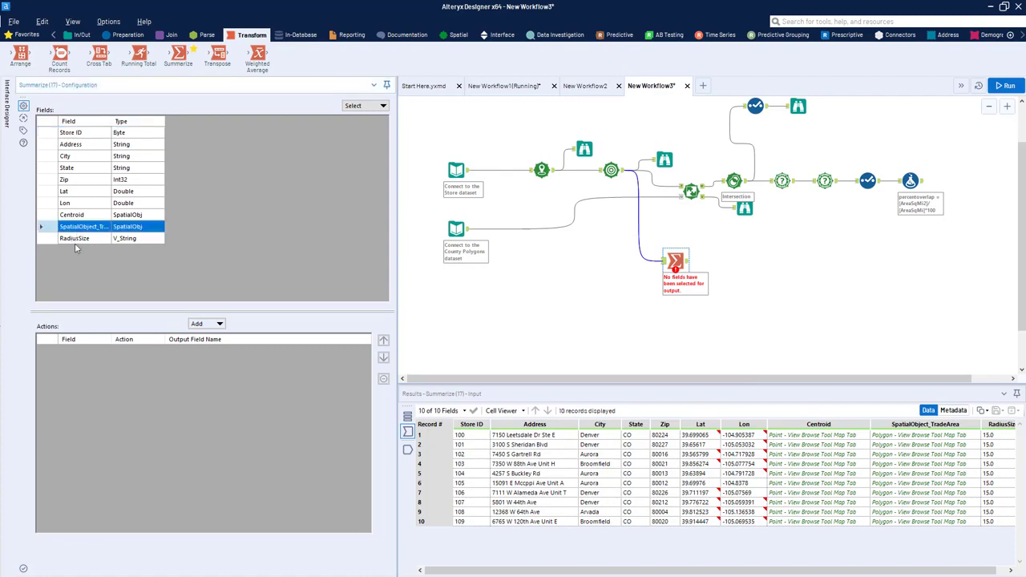
left_click_drag(111, 121, 180, 121)
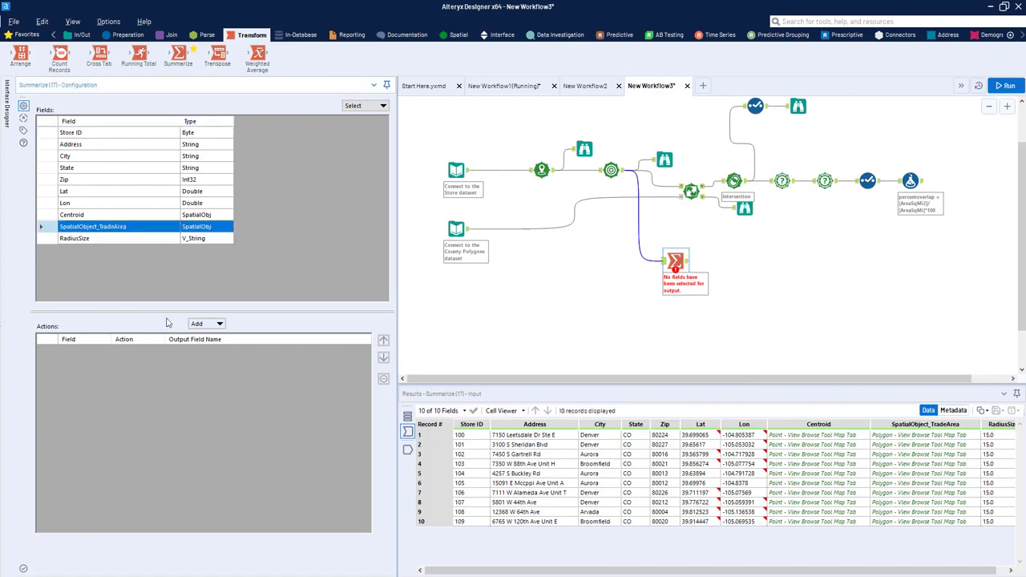
left_click(217, 324)
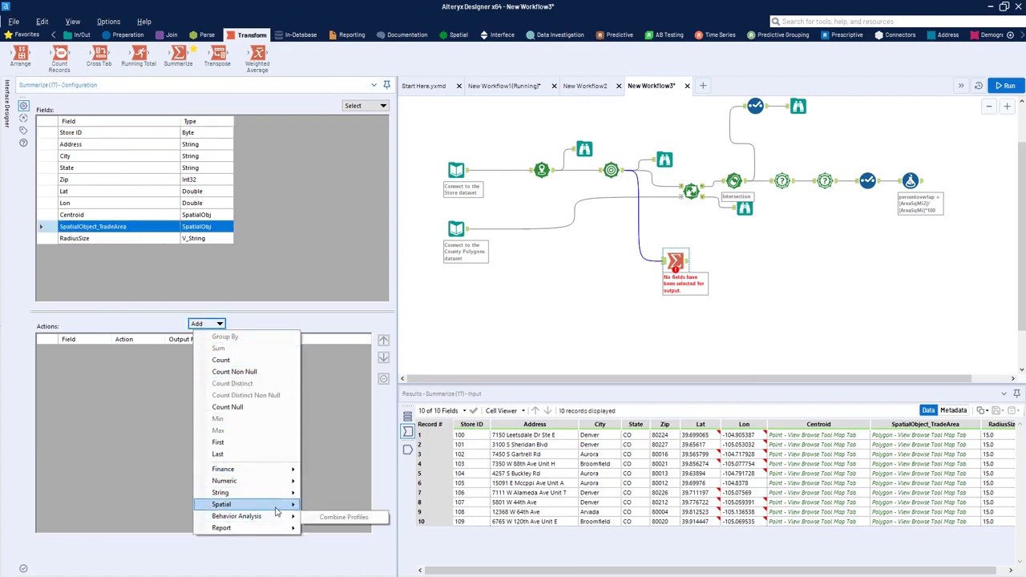
mouse_move(307, 511)
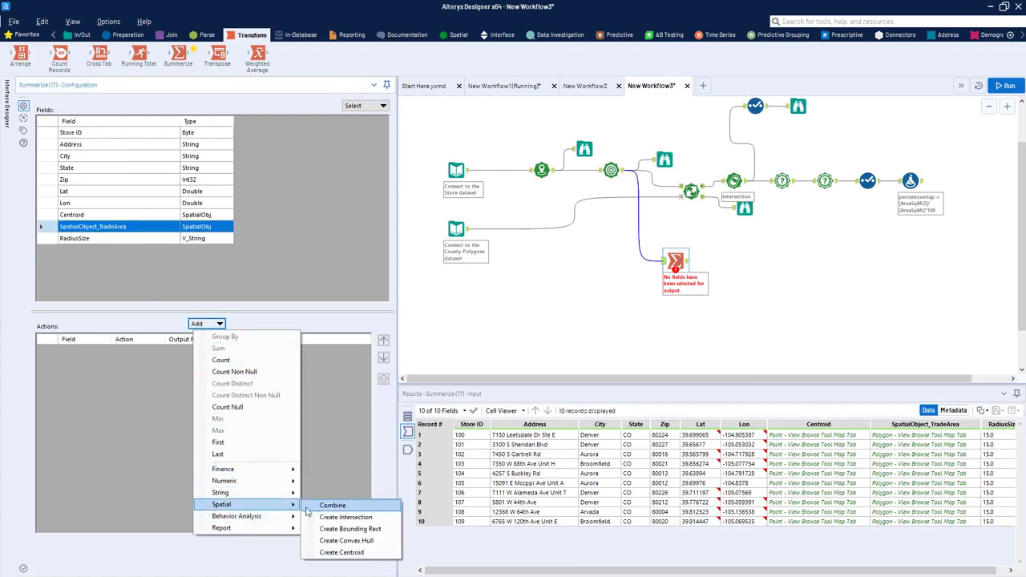
left_click(360, 508)
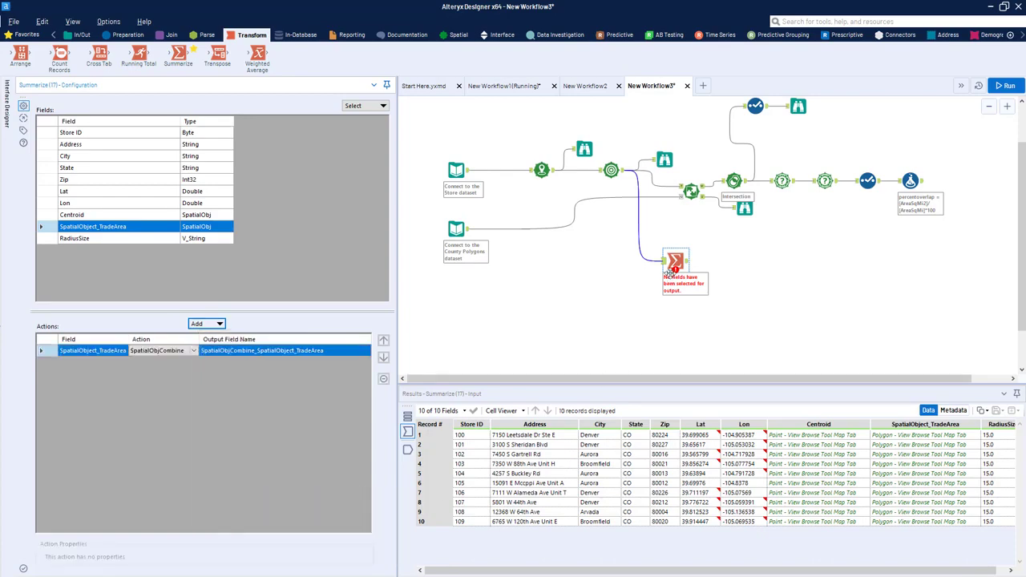
Step: Attach a Browse tool to the Summarize output and run the workflow
key("ctrl+shift+b")
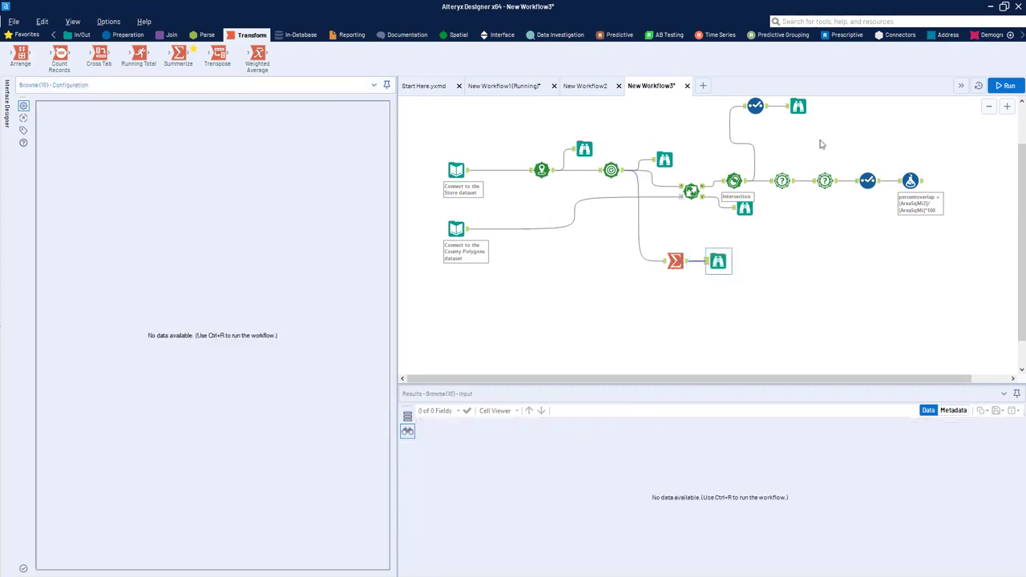
left_click(1006, 86)
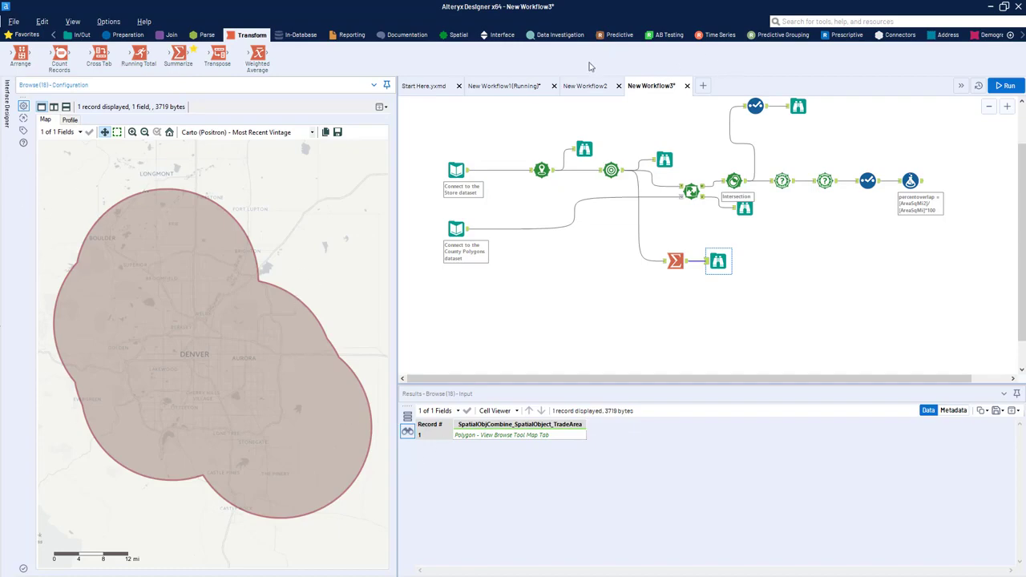
Step: Insert a Spatial Match tool between the Summarize and Browse tools, and connect the County Polygons input to its universe anchor
left_click(457, 34)
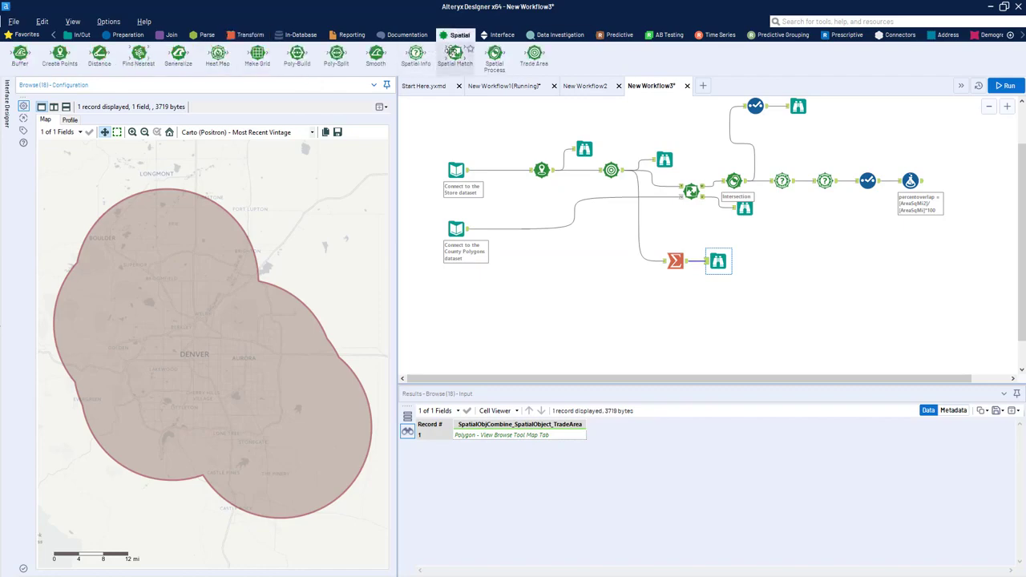
left_click_drag(454, 53, 697, 274)
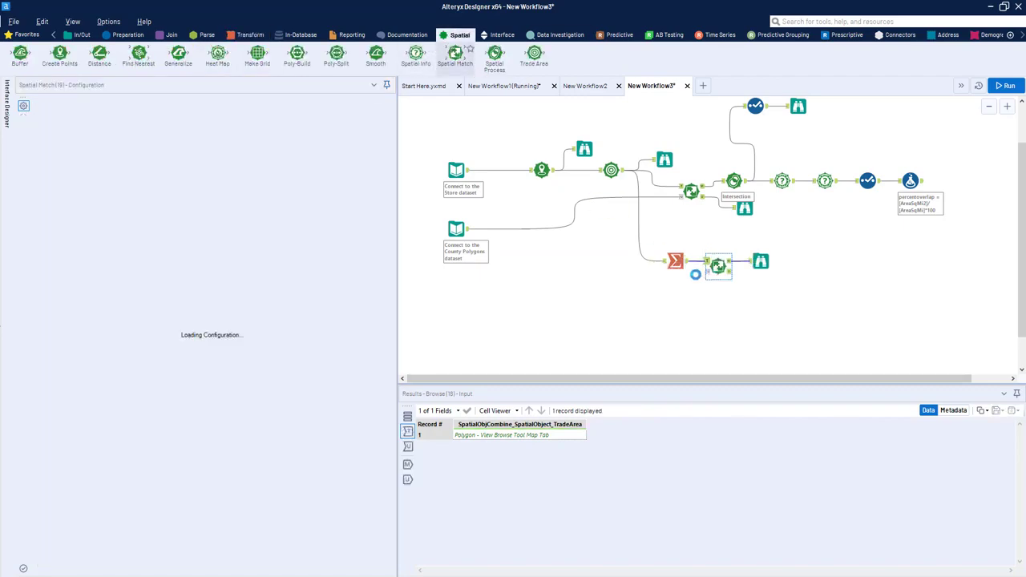
left_click_drag(468, 230, 716, 267)
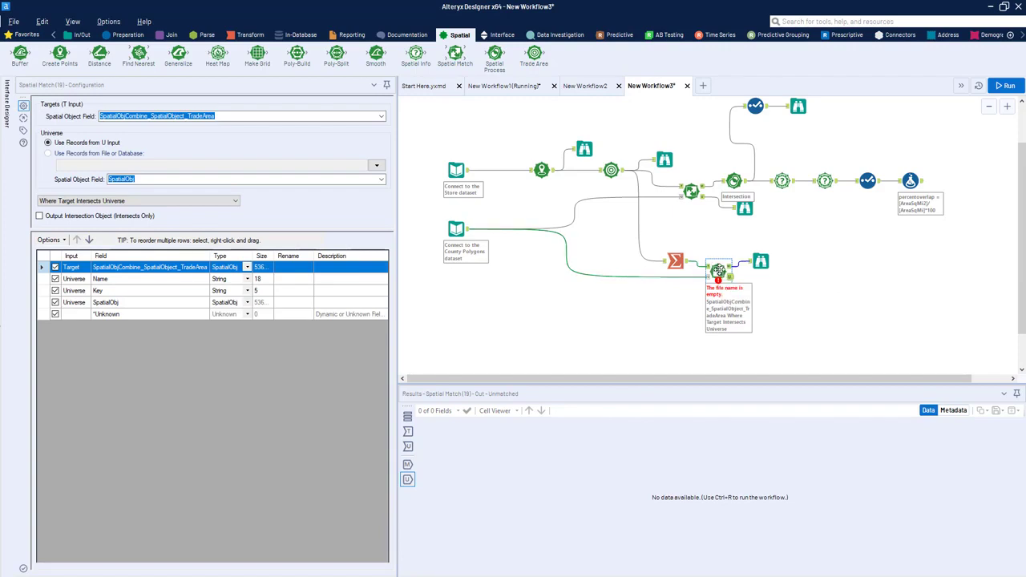
left_click_drag(710, 273, 710, 266)
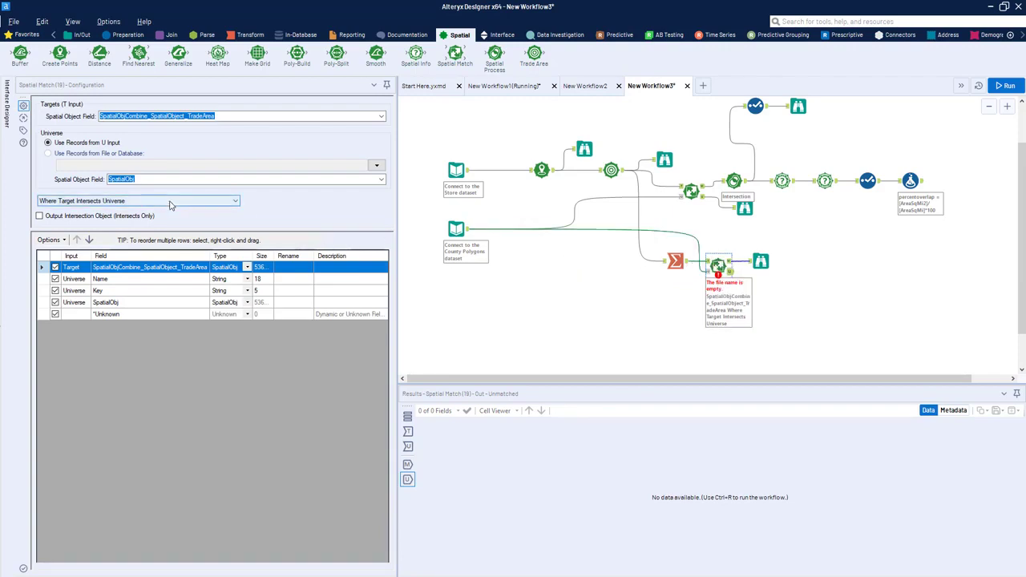
Step: Keep SpatialObjCombine_SpatialObject_TradeArea as the Spatial Match target field and SpatialObj as the universe field, and run the workflow
left_click(383, 117)
left_click(382, 117)
left_click(381, 180)
left_click(381, 181)
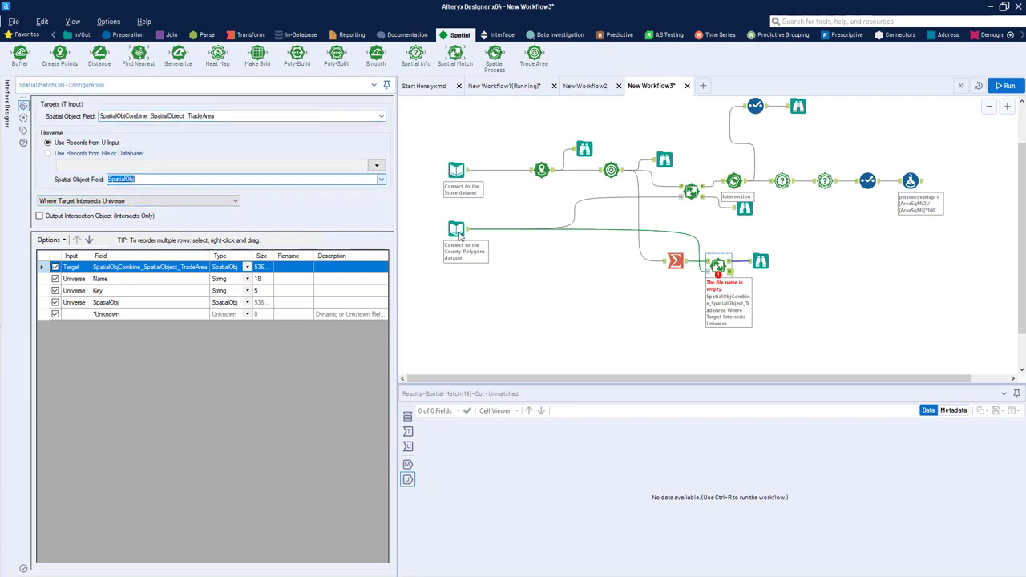
left_click(1003, 87)
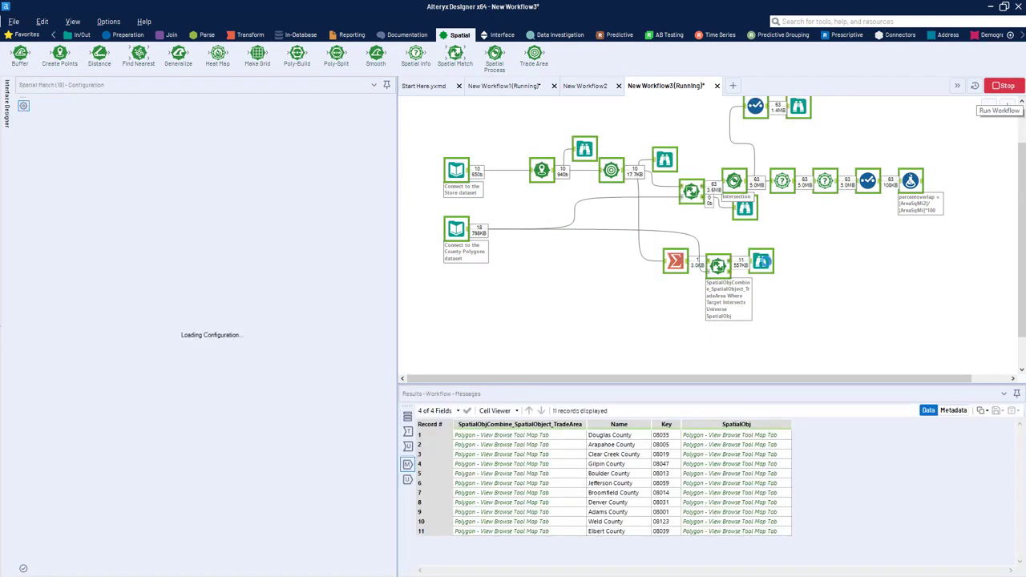
Step: Examine which counties the combined trade area intersects by highlighting individual county records on the Browse map
left_click(761, 261)
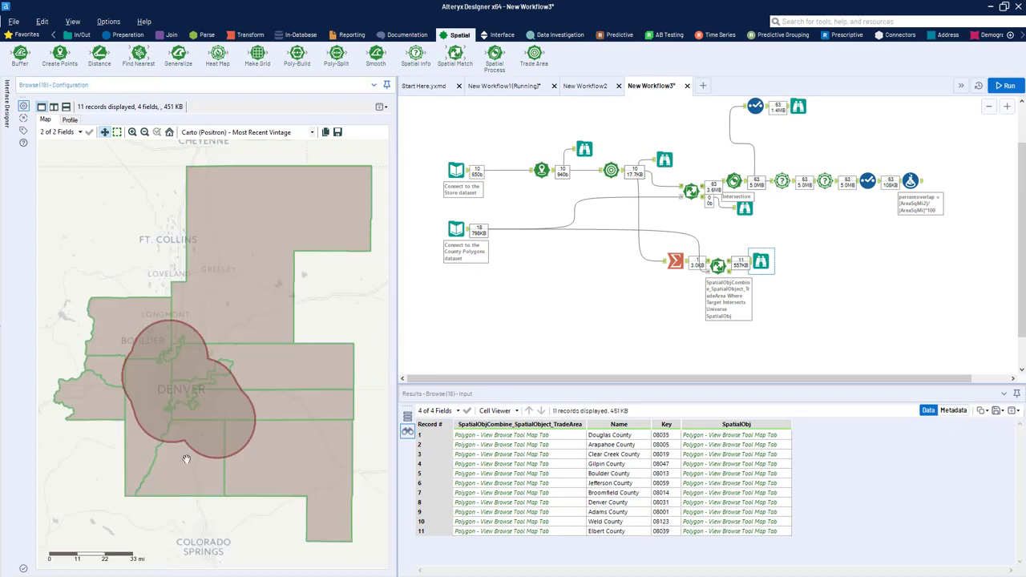
left_click(722, 268)
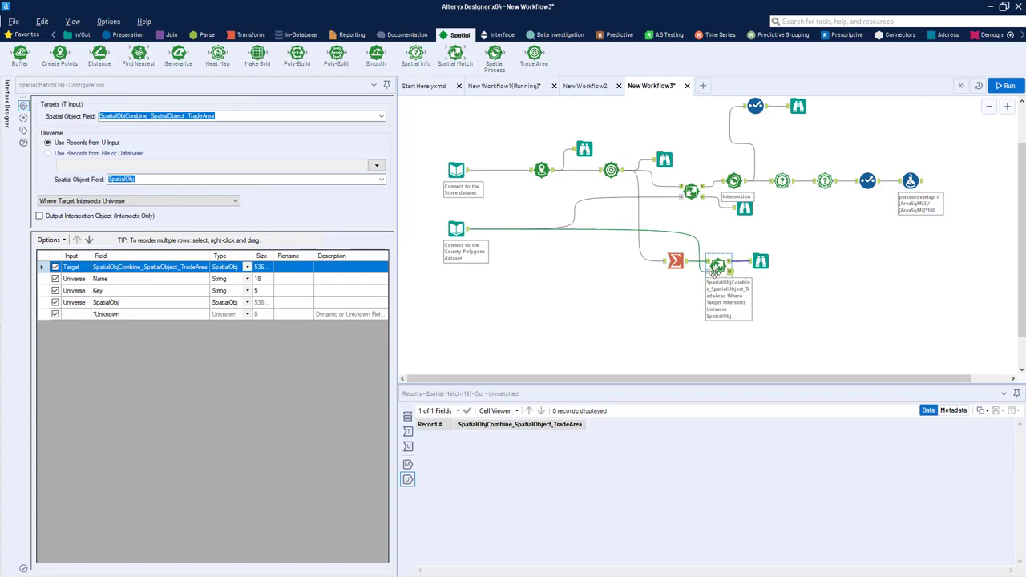
left_click(761, 261)
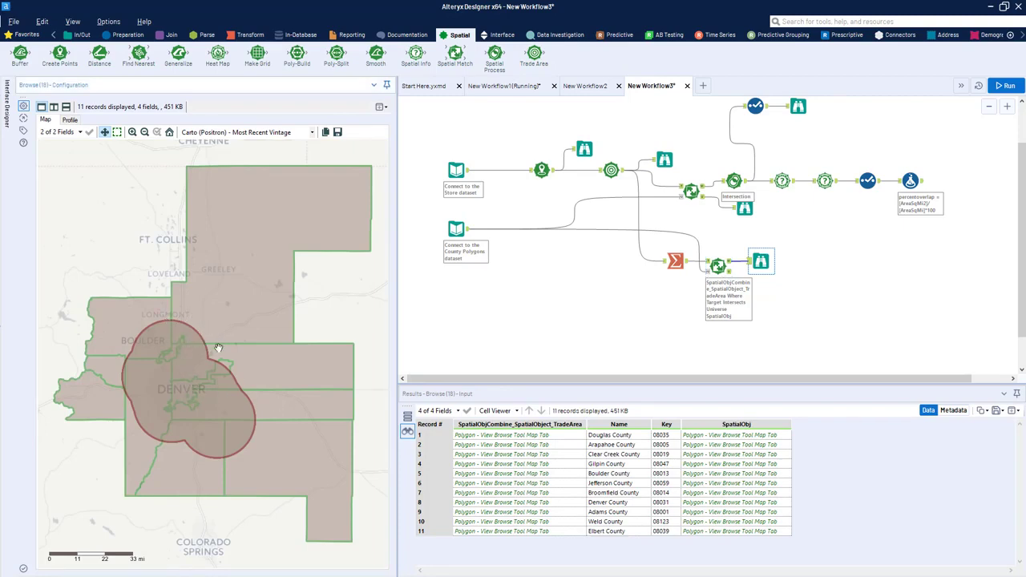
left_click(172, 355)
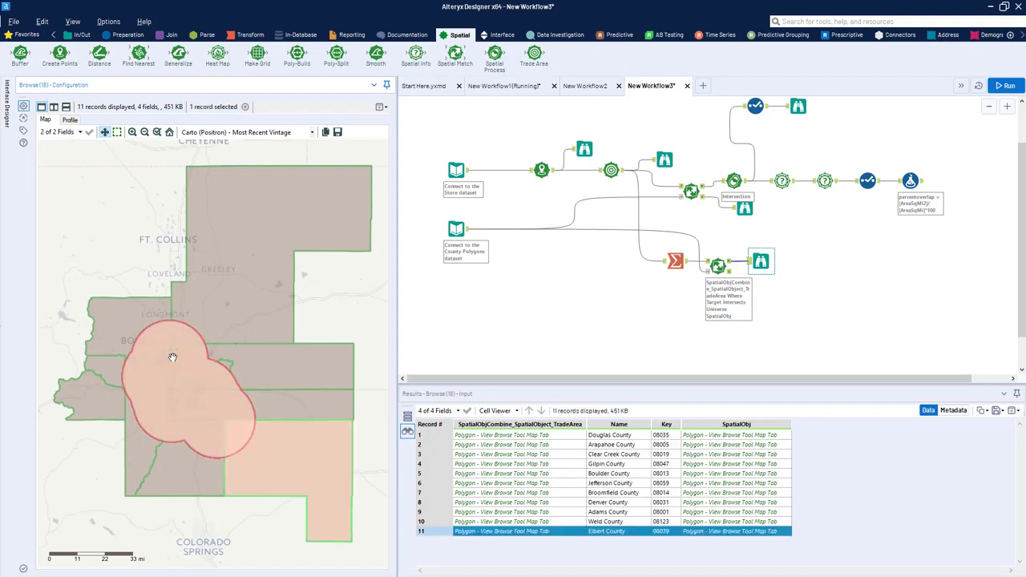
left_click(611, 521)
left_click(725, 512)
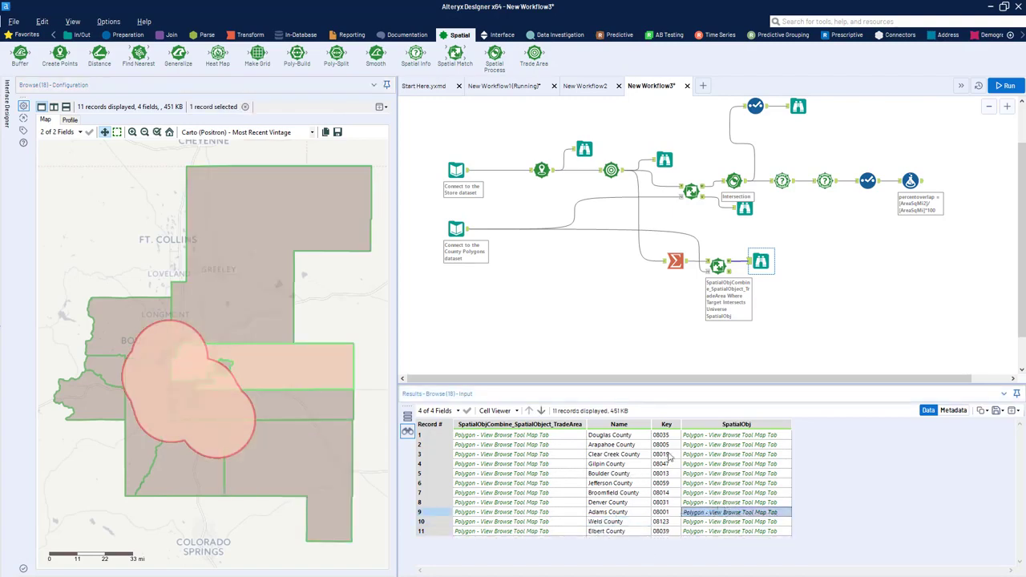
left_click(703, 503)
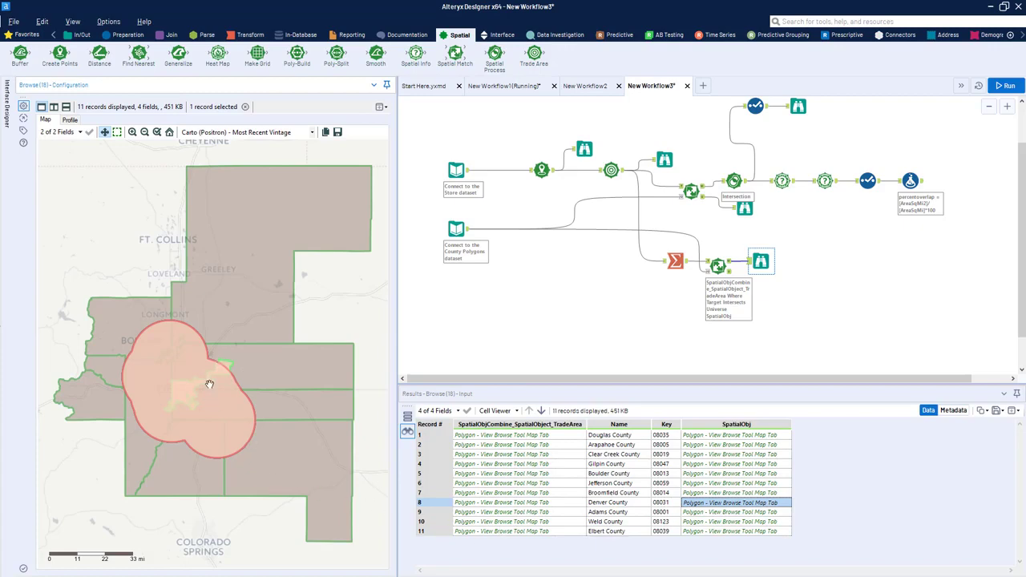
left_click(702, 493)
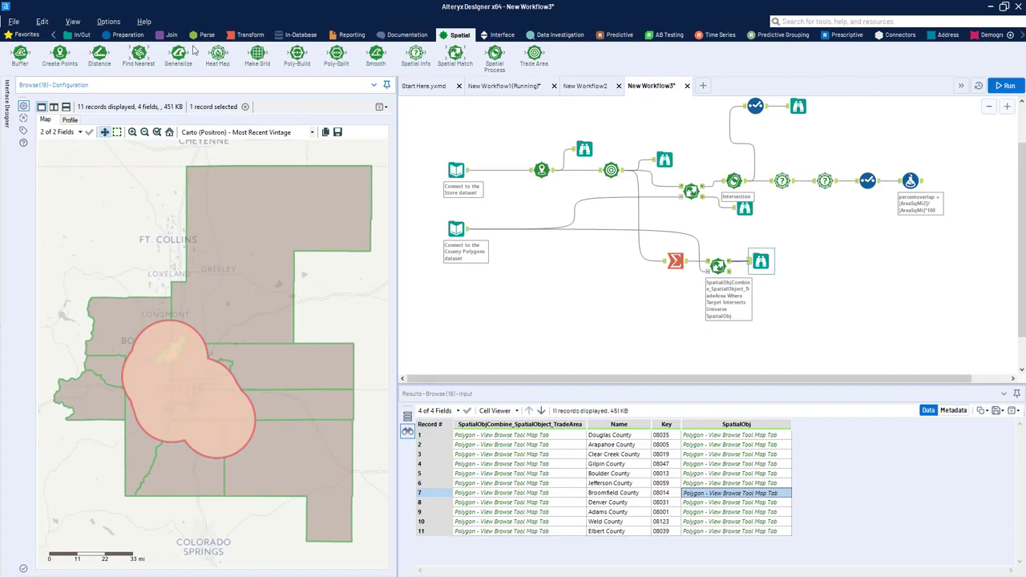
Step: Insert a Formula tool between the lower Spatial Match tool and its Browse tool
left_click(126, 36)
left_click_drag(218, 55, 762, 265)
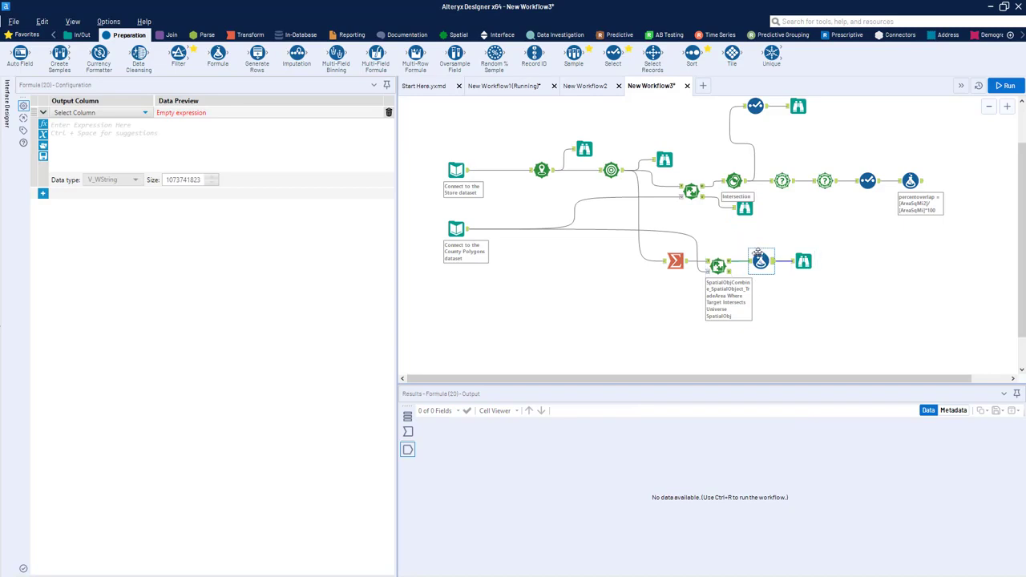
left_click_drag(760, 262, 767, 262)
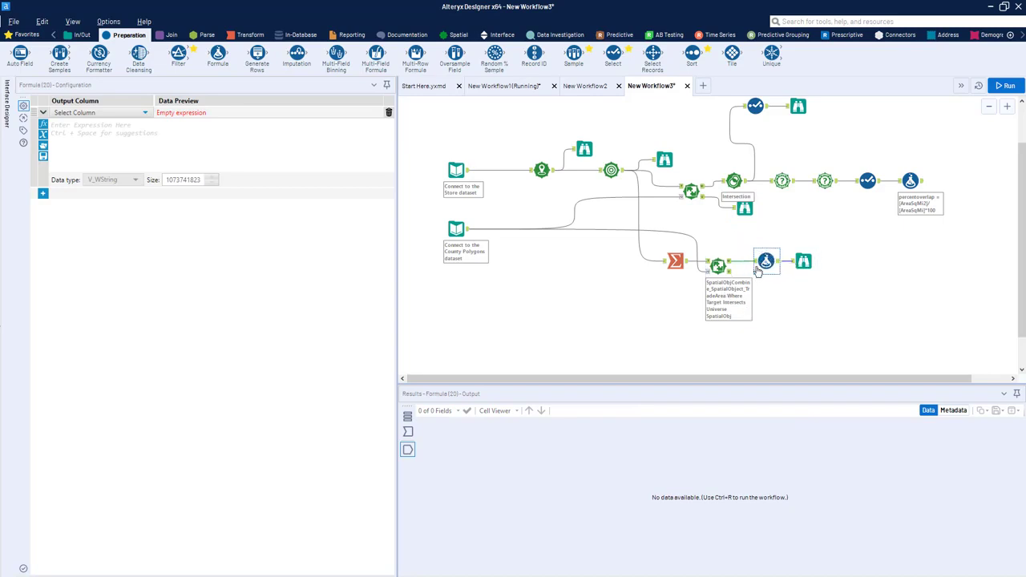
left_click_drag(767, 260, 761, 261)
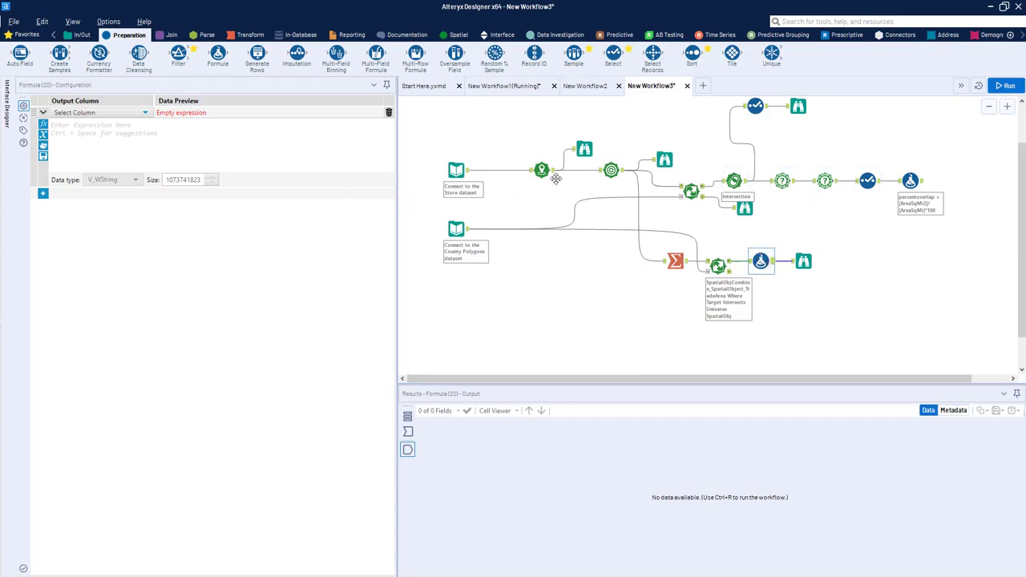
left_click_drag(761, 261, 762, 265)
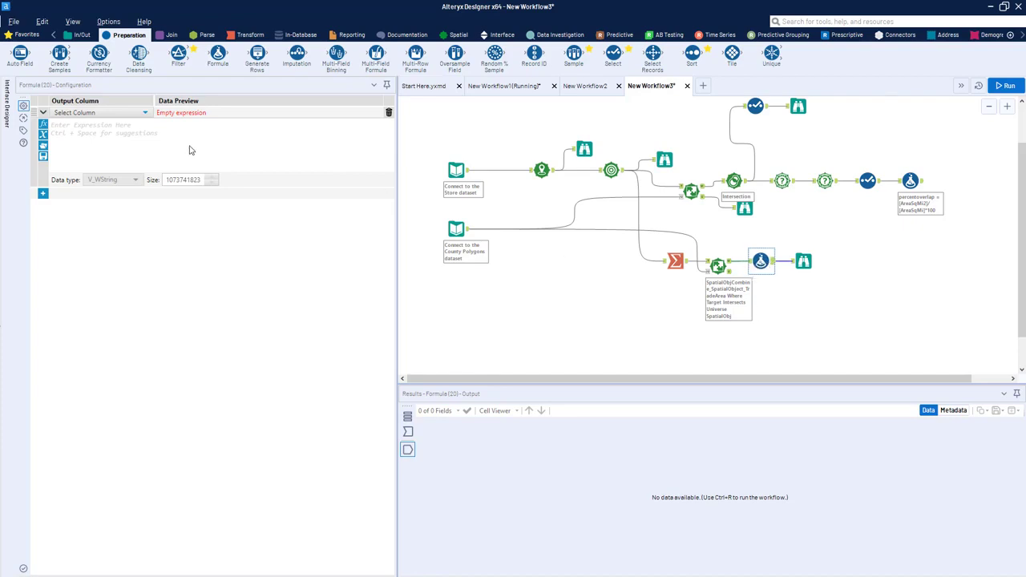
Step: Add a new output column named CountySQMi in the Formula tool
left_click(102, 115)
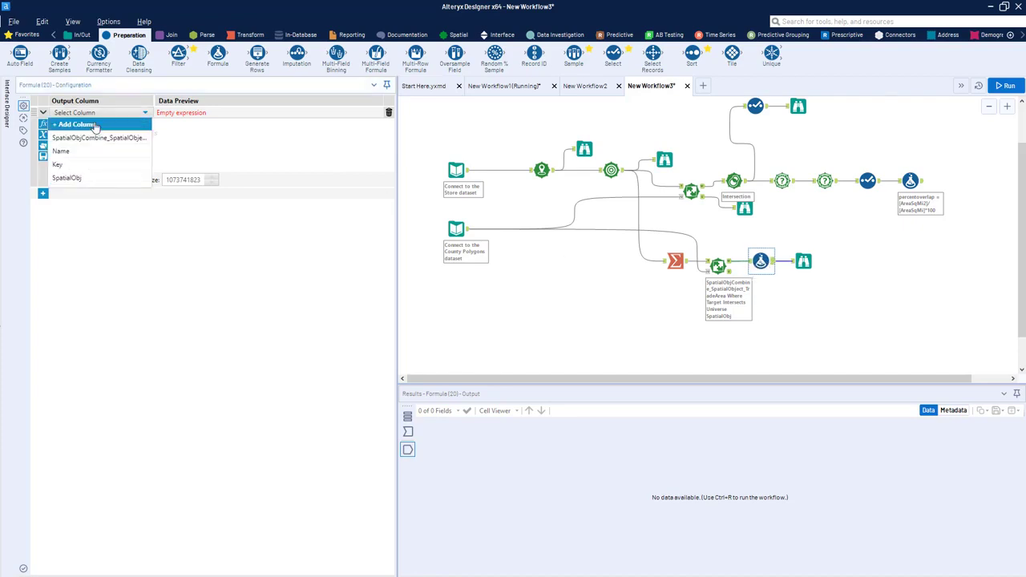
left_click(96, 125)
type("CountySQMi")
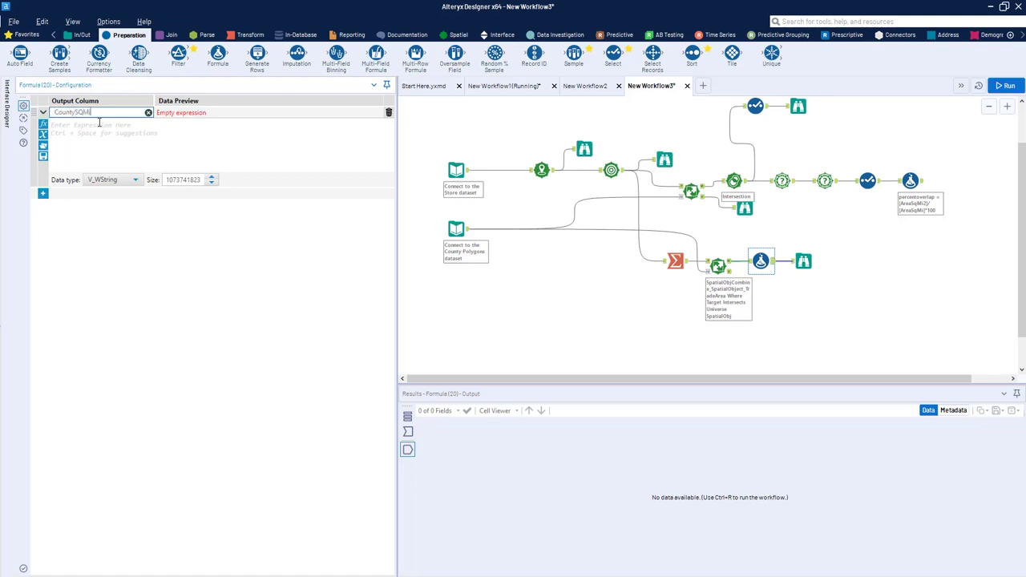
left_click(99, 122)
Step: Set the CountySQMi expression to ST_Area([SpatialObj],"SqMi") using the spatial area function
left_click(42, 125)
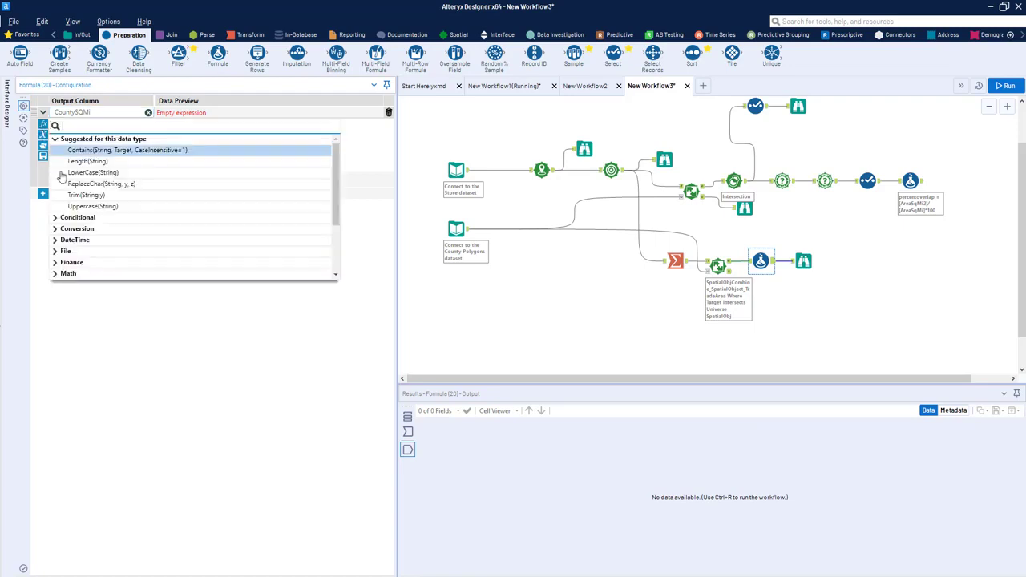
scroll(84, 253, "down", 3)
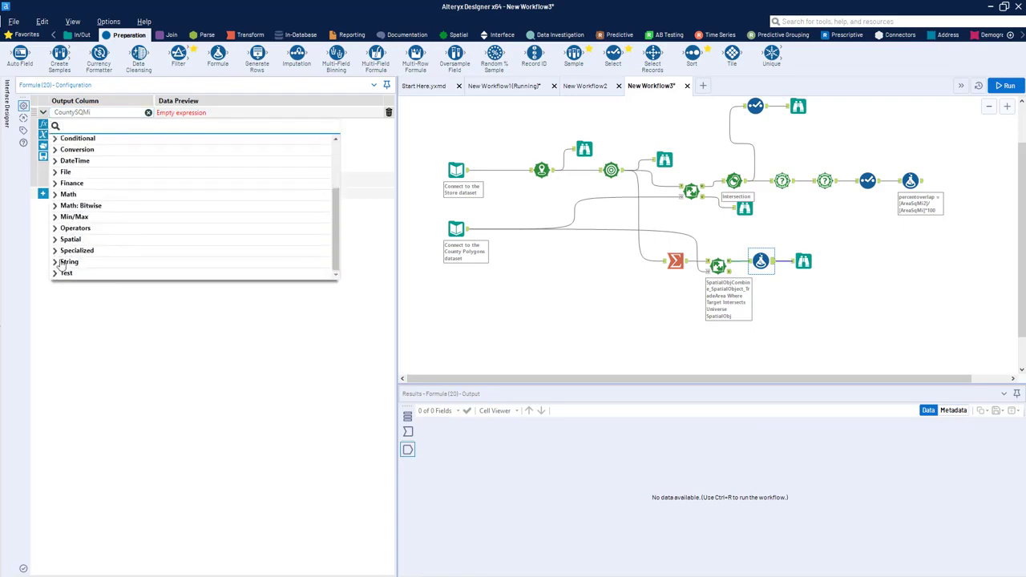
left_click(56, 240)
mouse_move(337, 193)
left_mouse_down()
mouse_move(337, 183)
mouse_move(338, 263)
mouse_move(340, 194)
left_mouse_up()
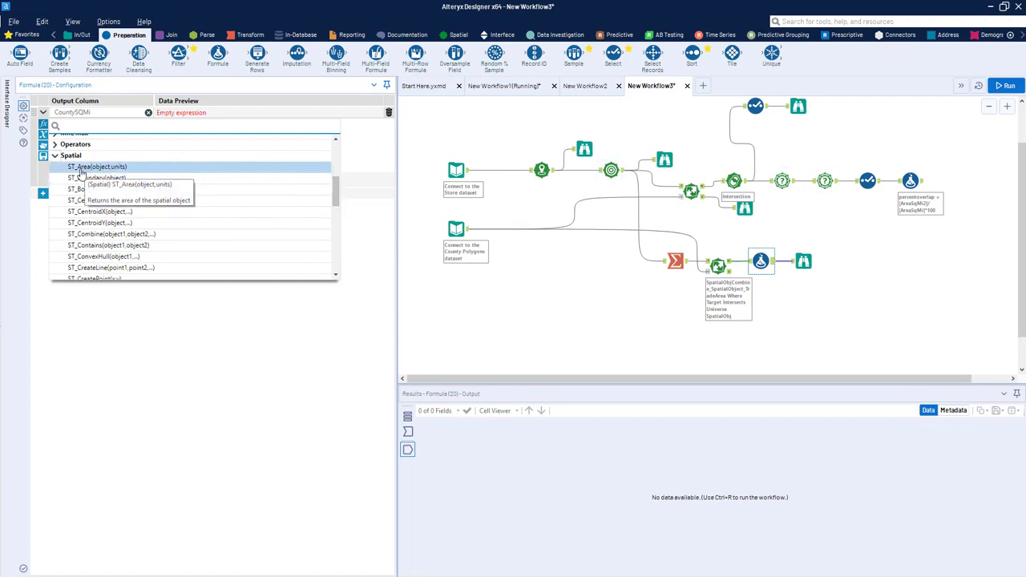
left_click(80, 166)
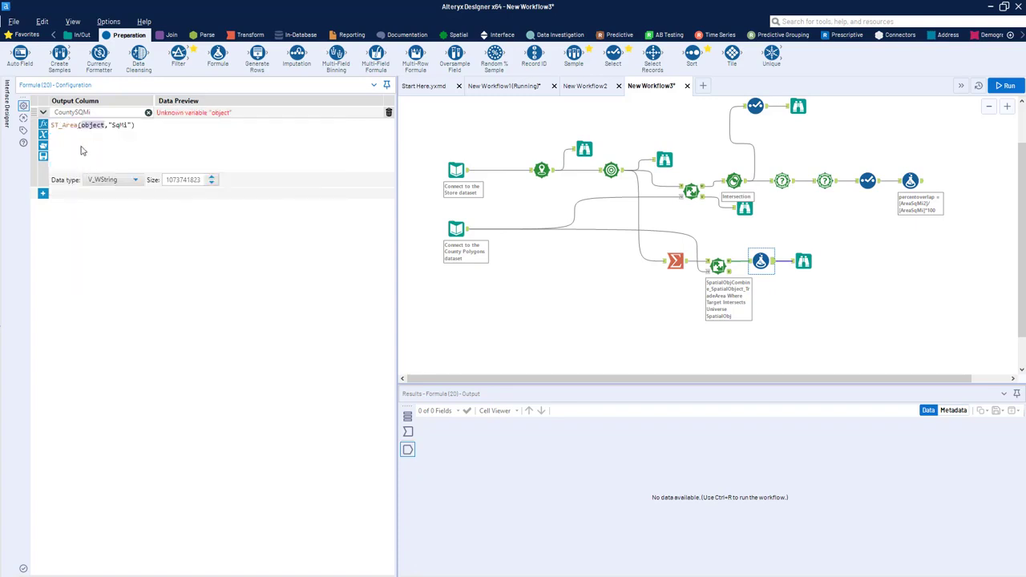
type("[")
key("Down")
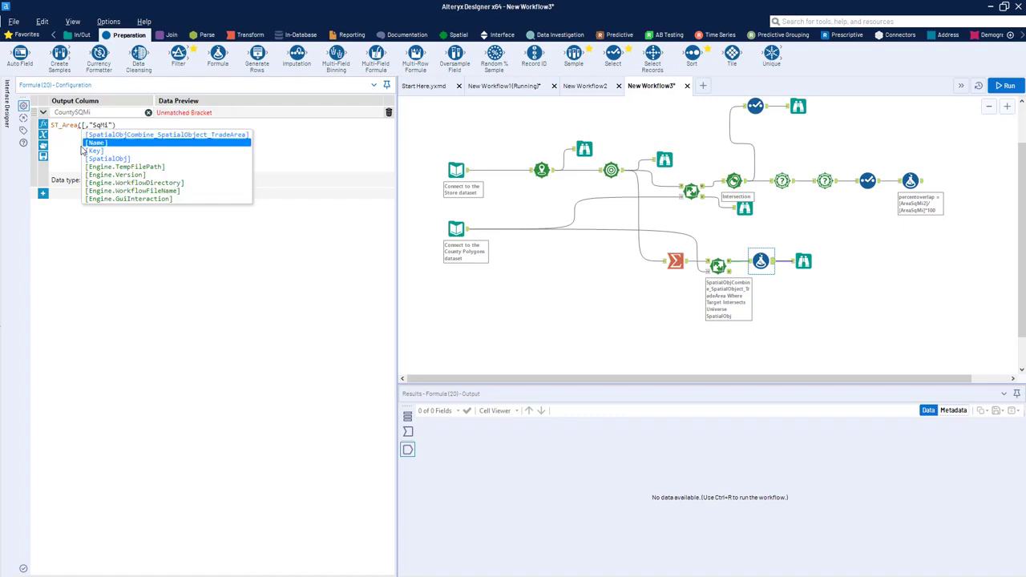
key("Down")
key("Down")
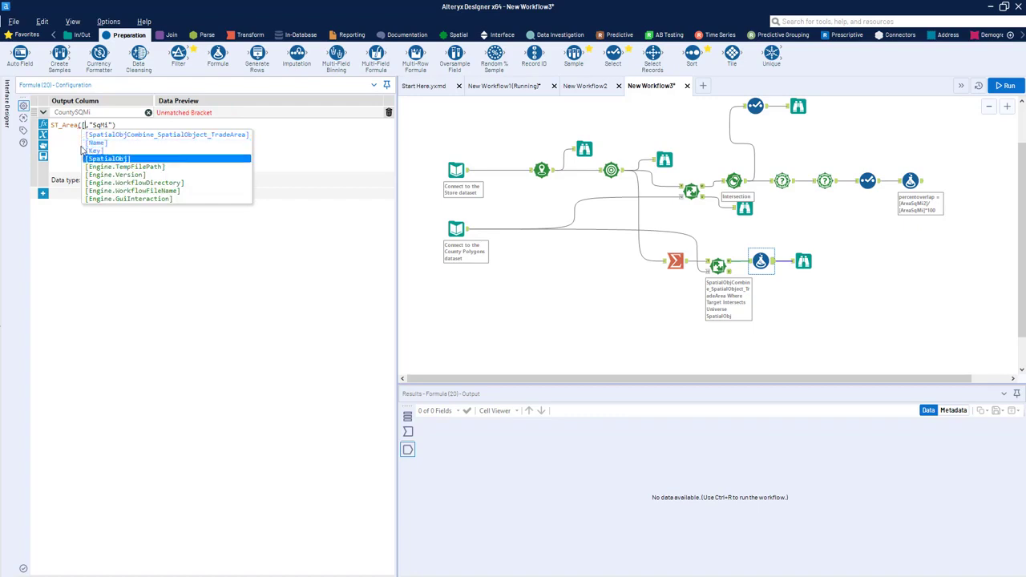
key("Return")
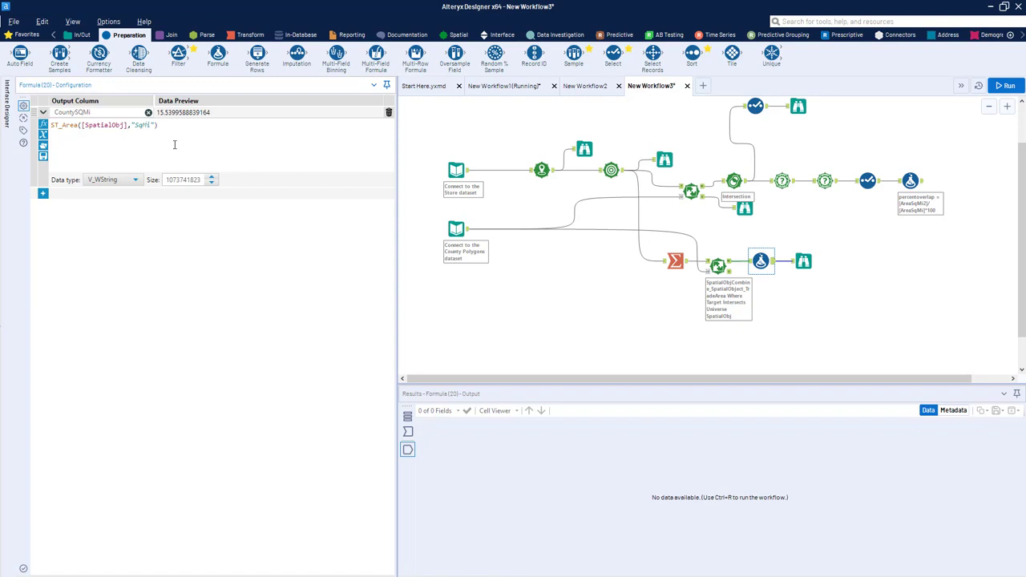
Step: Review the Summarize and Spatial Match configurations and the area unit in the CountySQMi expression
left_click(679, 261)
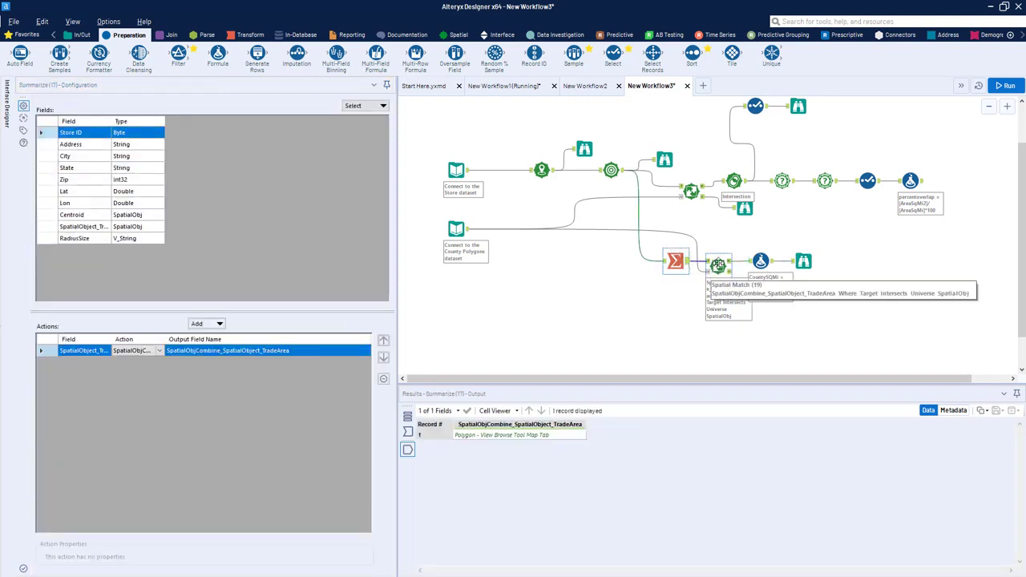
left_click(728, 266)
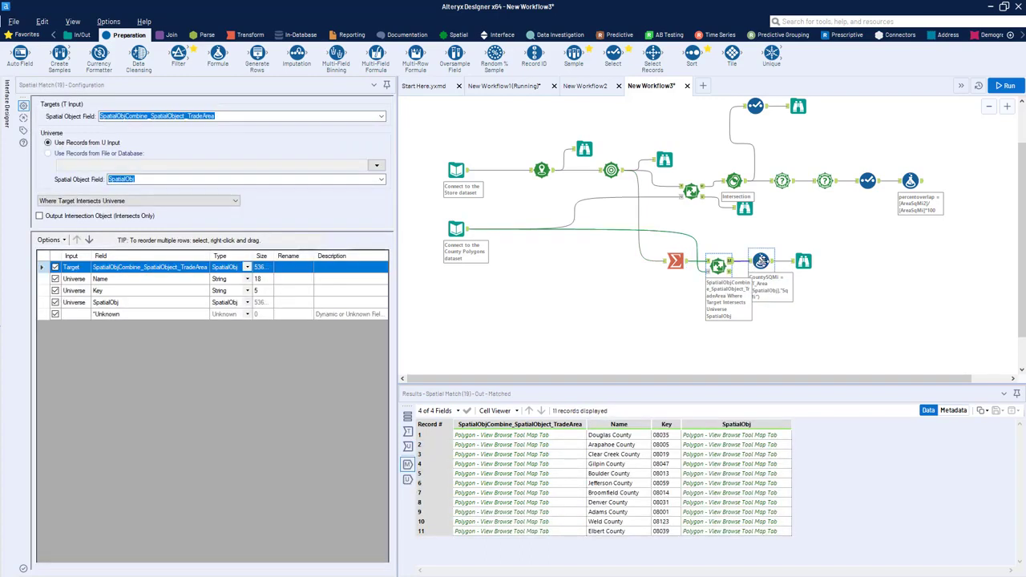
left_click(764, 261)
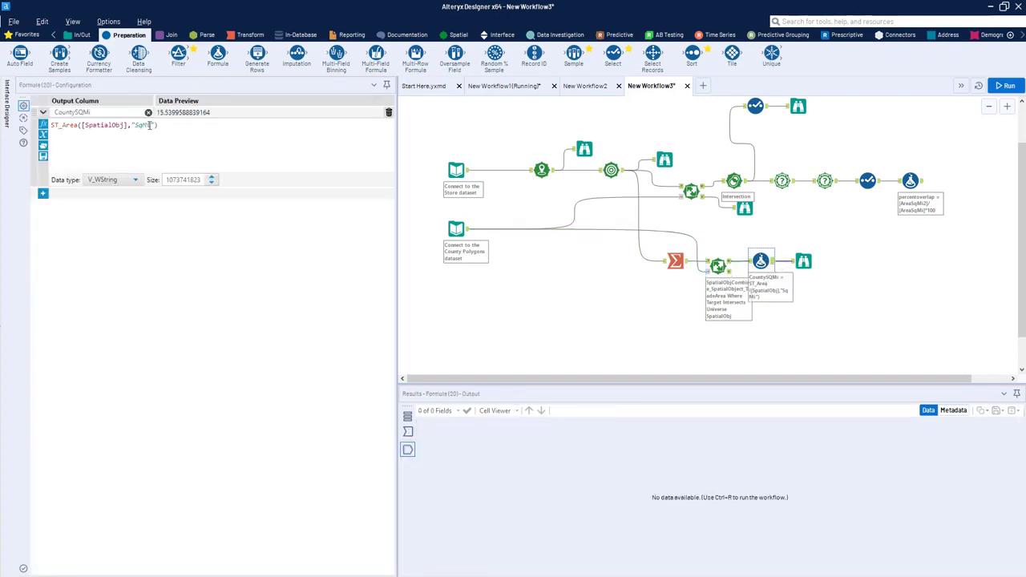
left_click(148, 130)
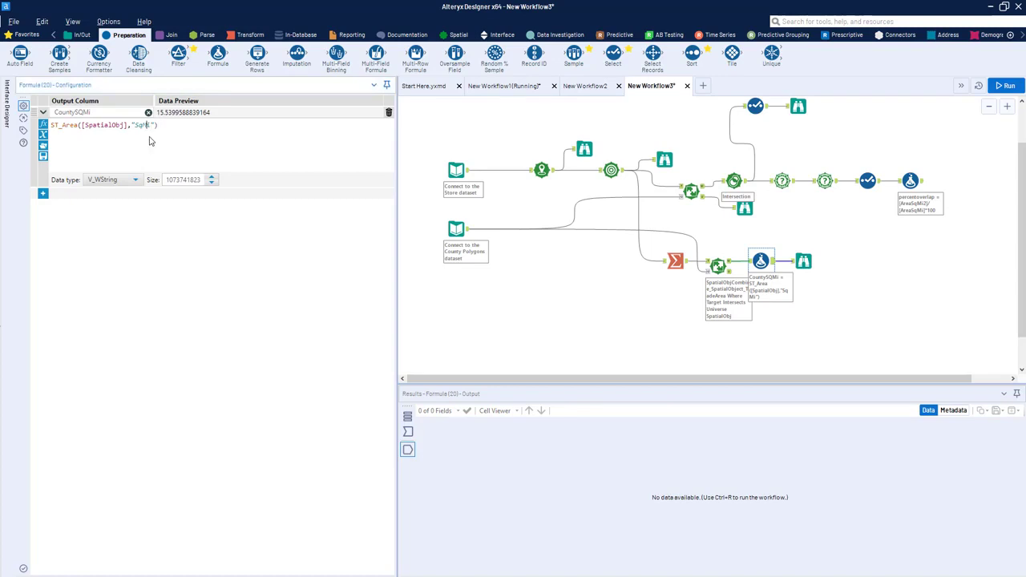
left_click_drag(143, 125, 135, 127)
Step: Add a second output column named OverlapSqMi to the Formula tool
left_click(43, 195)
left_click(73, 196)
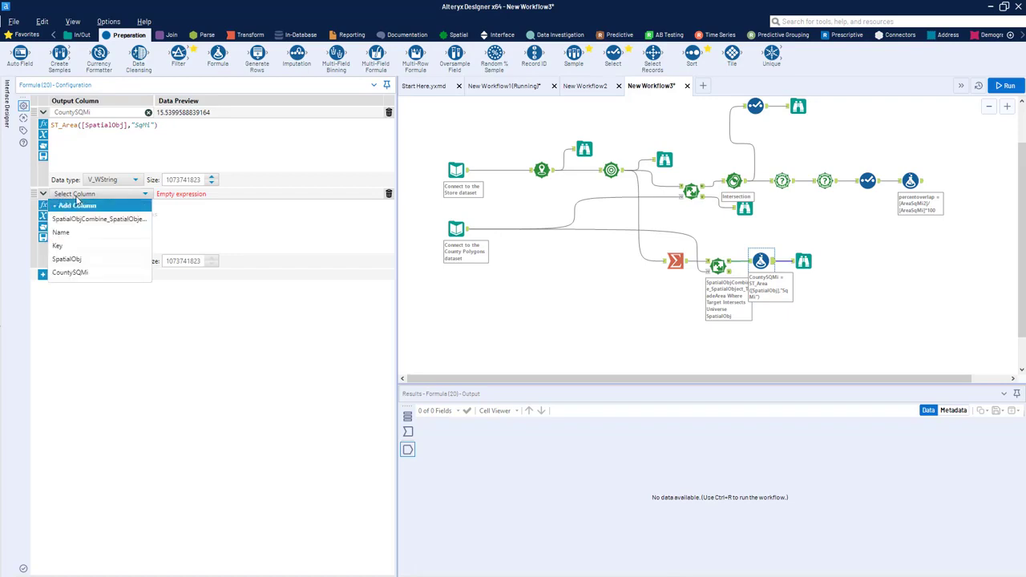
left_click(80, 205)
type("C")
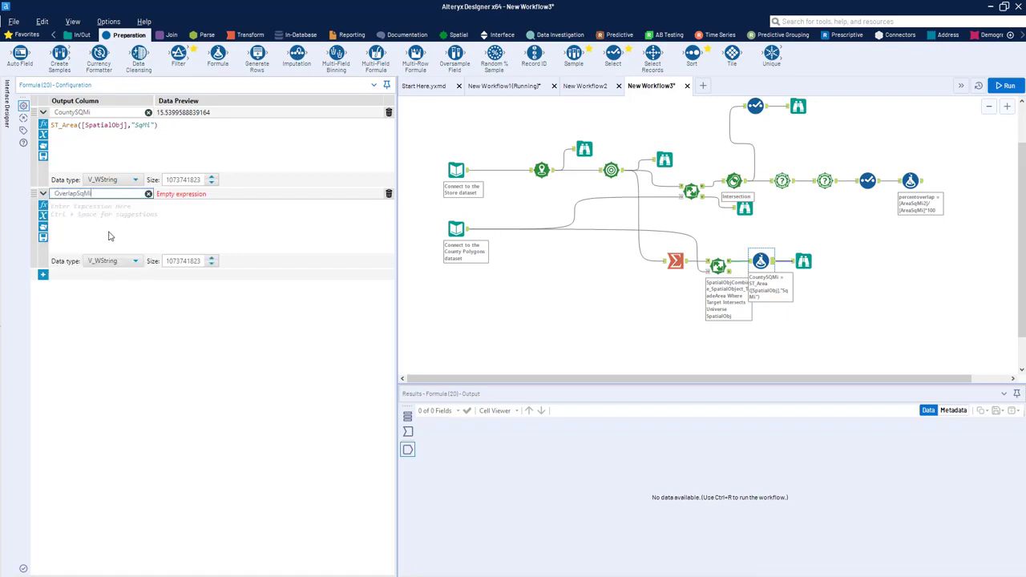
left_click(110, 235)
Step: Copy the CountySQMi expression into OverlapSqMi and replace its spatial field with [SpatialObjCombine_SpatialObject_TradeArea]
left_click_drag(160, 129, 38, 126)
key("ctrl+c")
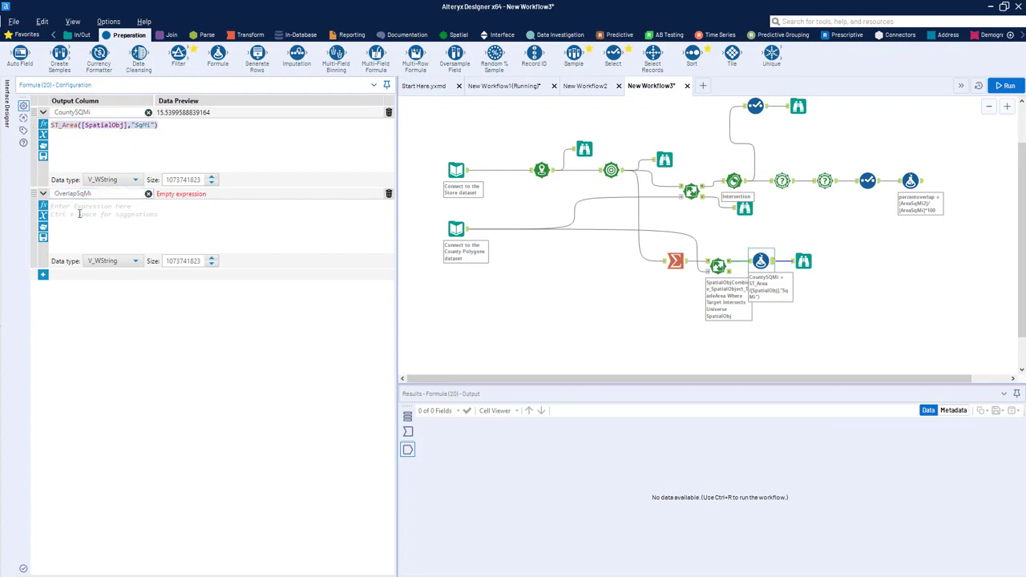
left_click(108, 234)
key("ctrl+v")
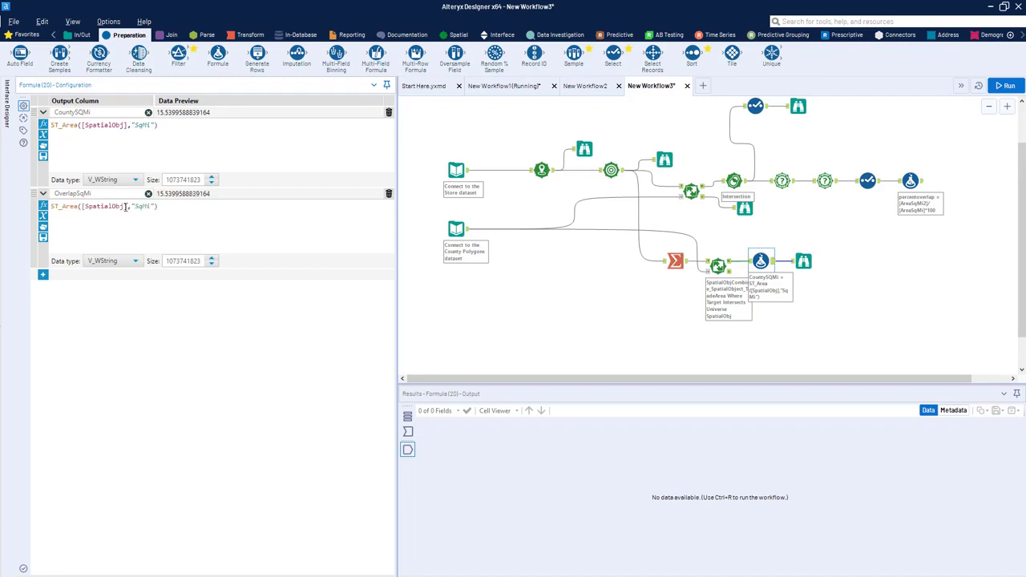
left_click_drag(125, 206, 84, 207)
key("Delete")
key("Delete")
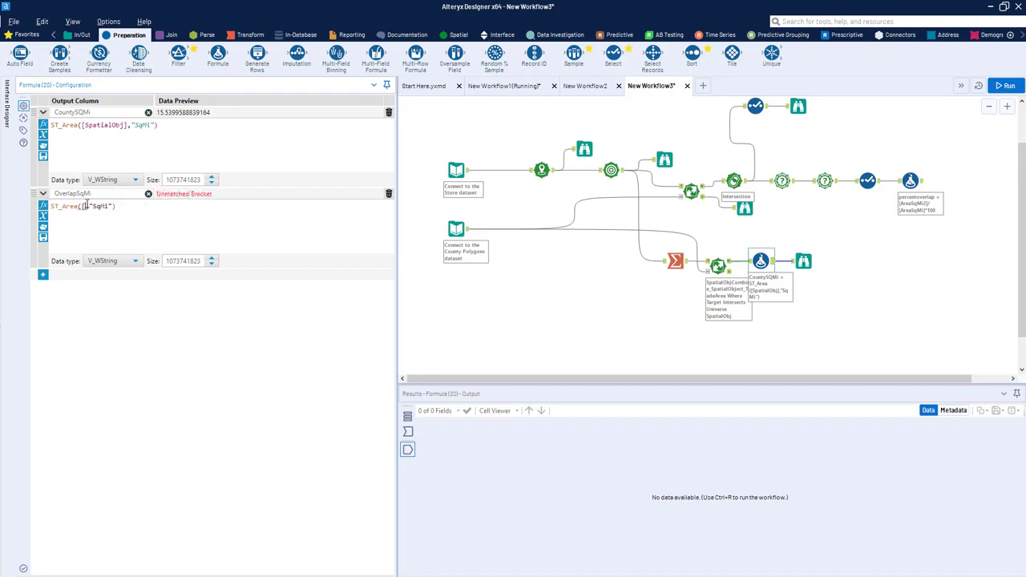
key("BackSpace")
type("[")
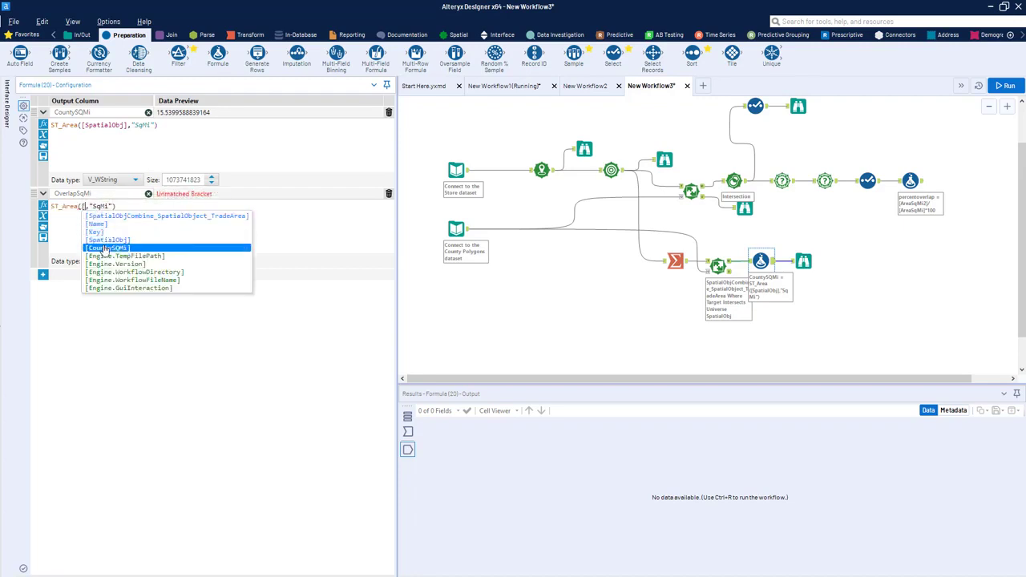
left_click(119, 241)
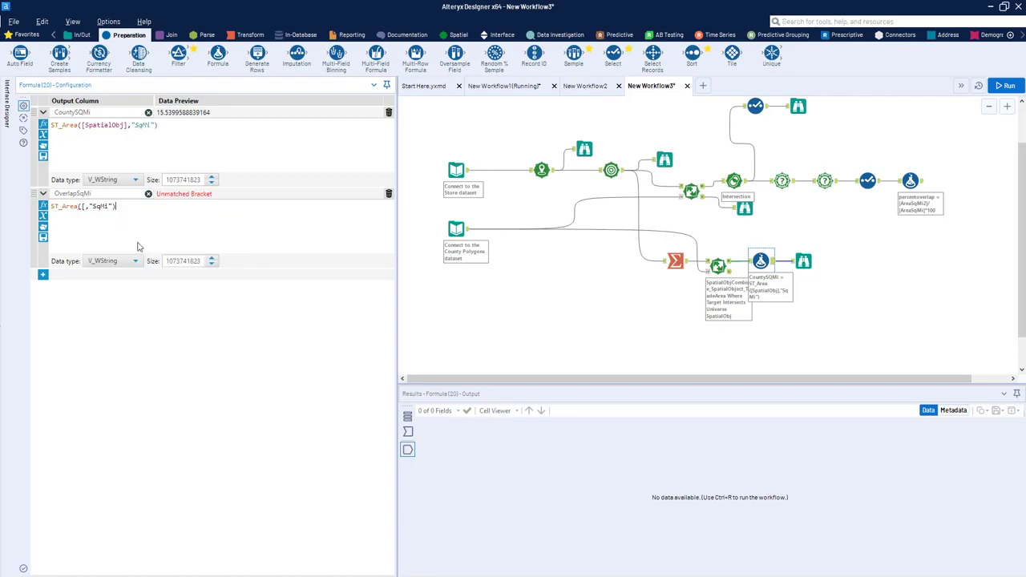
key("BackSpace")
type("[")
left_click(92, 217)
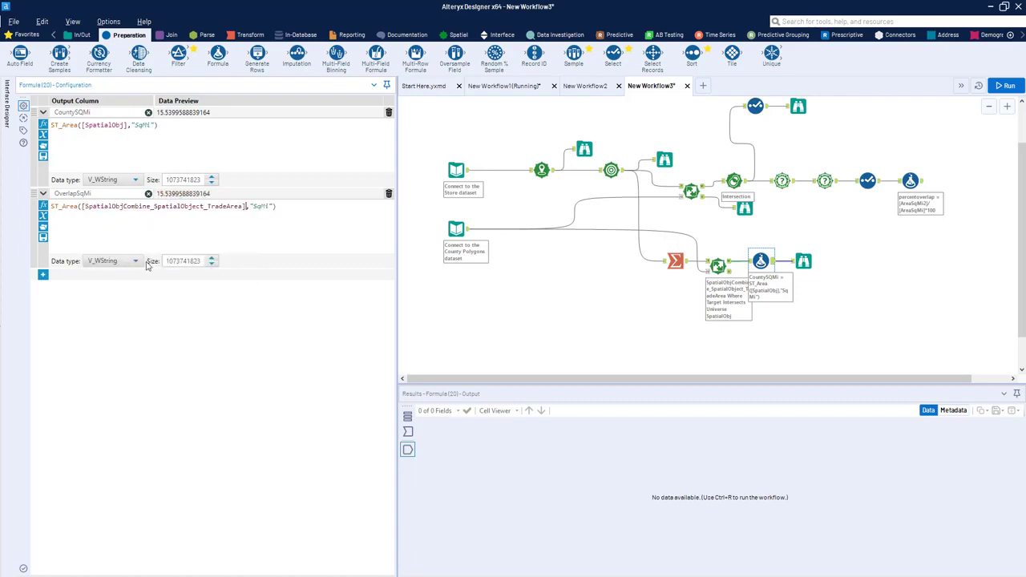
Step: Add a third output column named Percent Overlap to the Formula tool
left_click(43, 275)
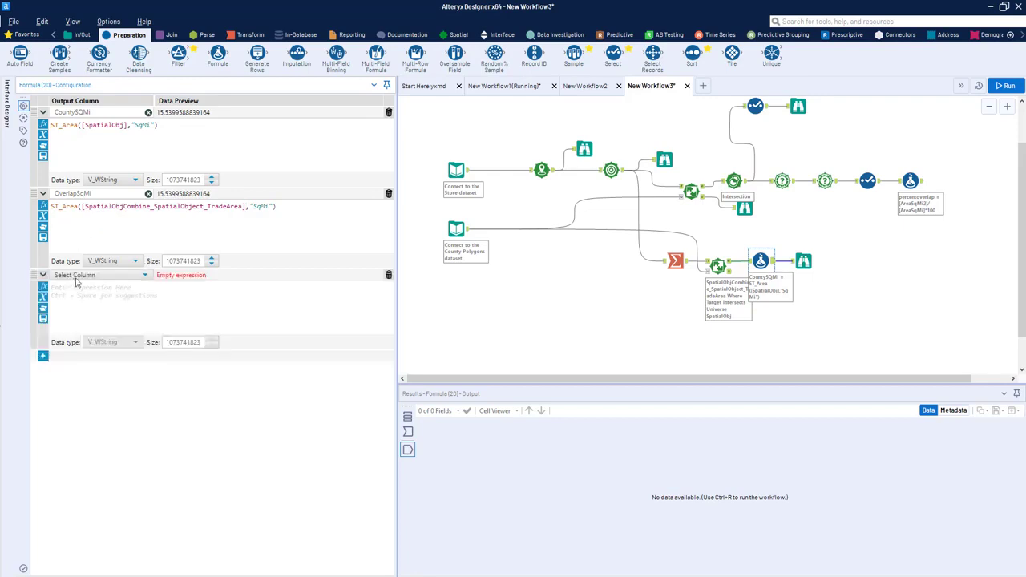
type("Percent Overlap")
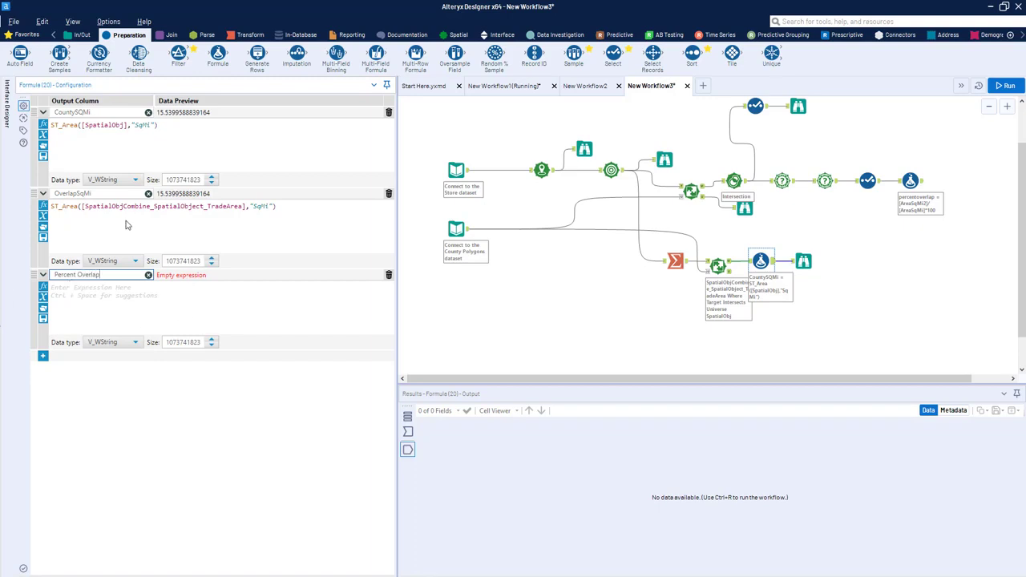
left_click(134, 307)
Step: Enter the Percent Overlap expression as [OverlapSqMi]/[CountySQMi]*100
type("[")
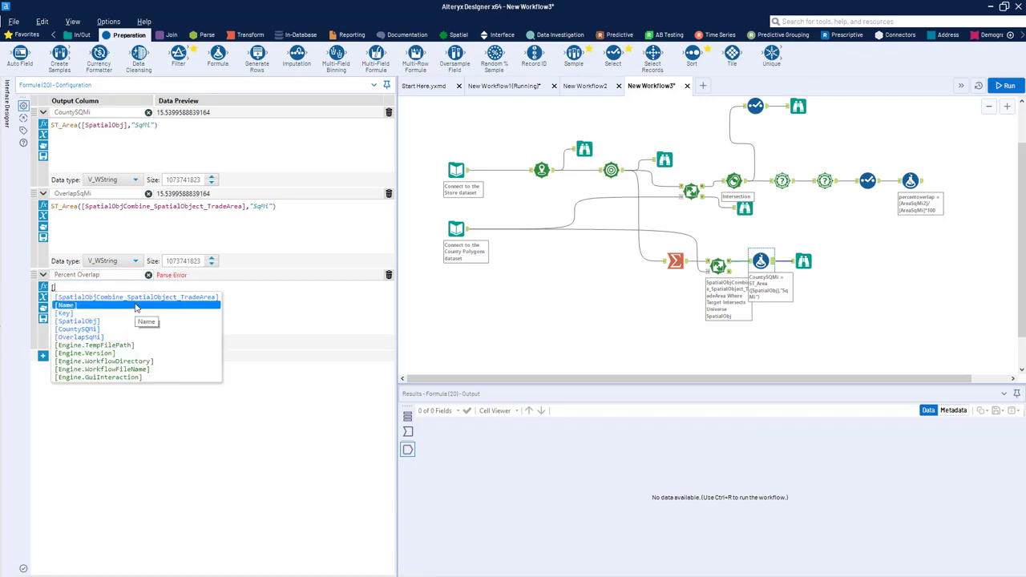
key("Down")
key("Down")
key("Down")
key("Down")
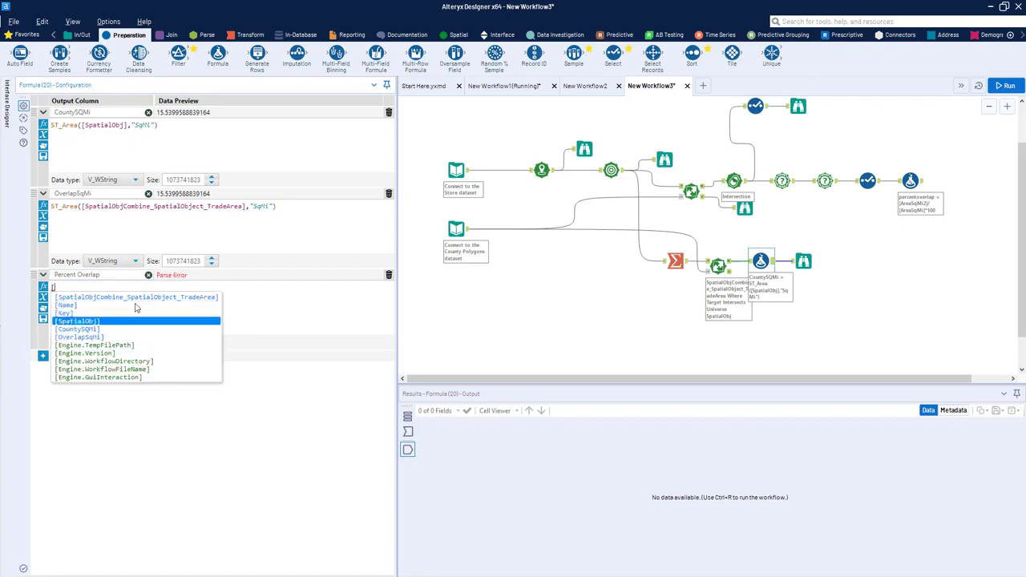
key("Return")
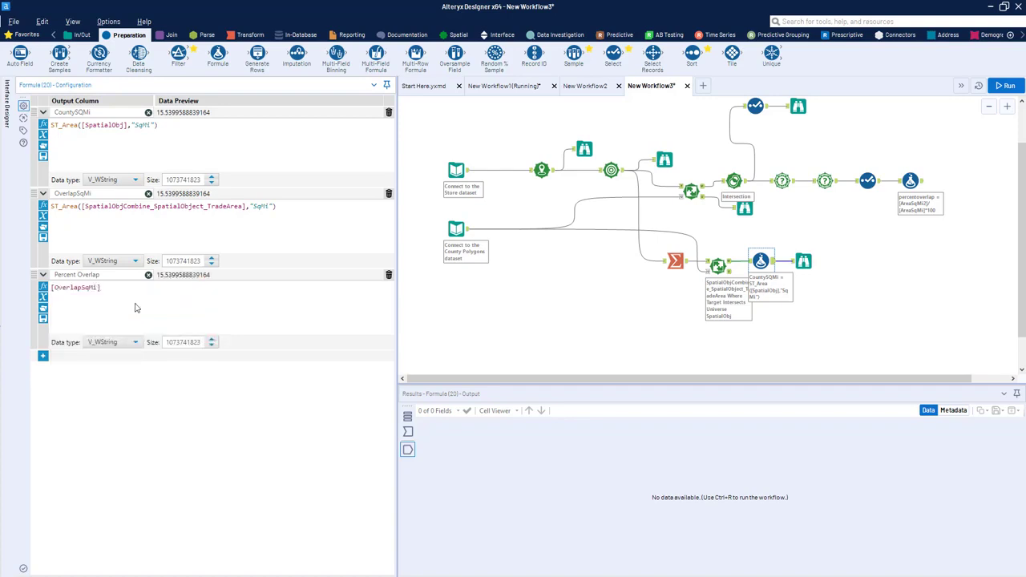
type("/[coun")
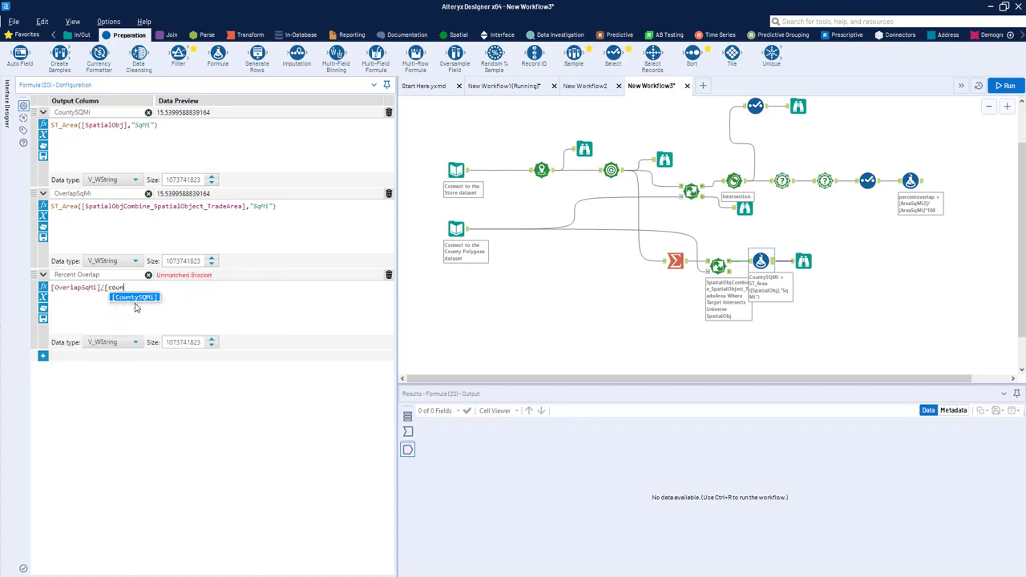
key("Return")
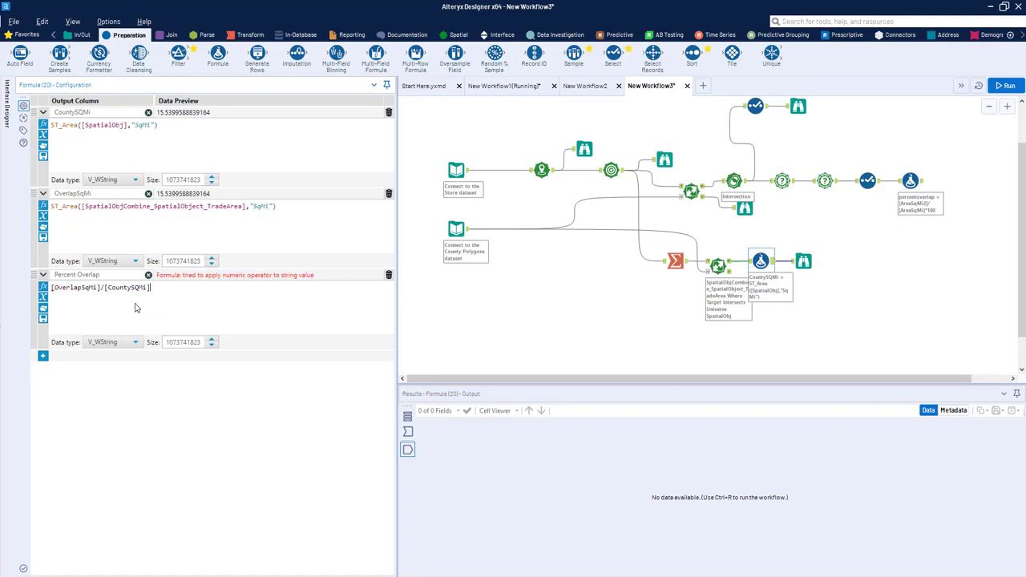
type("*1000")
Step: Set the data type of the OverlapSqMi, CountySQMi and Percent Overlap columns to Double
left_click(134, 262)
scroll(140, 314, "down", 3)
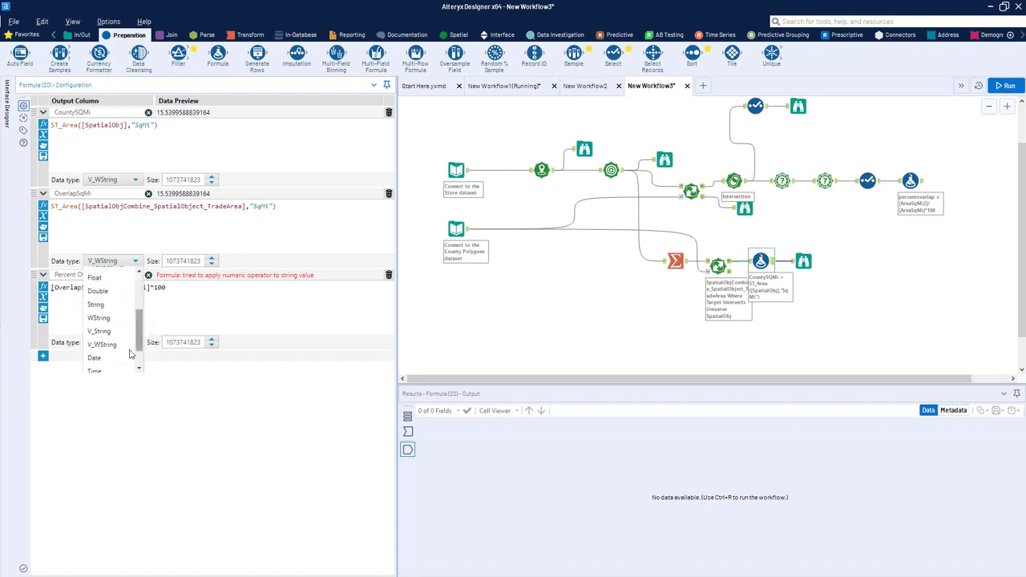
left_click(115, 300)
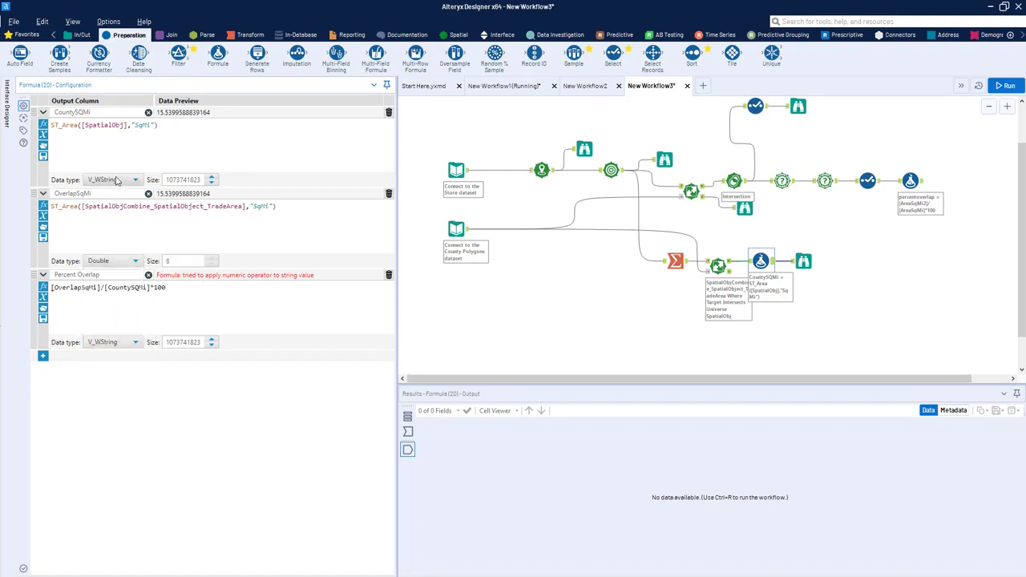
left_click(133, 180)
scroll(140, 257, "down", 3)
scroll(139, 256, "down", 1)
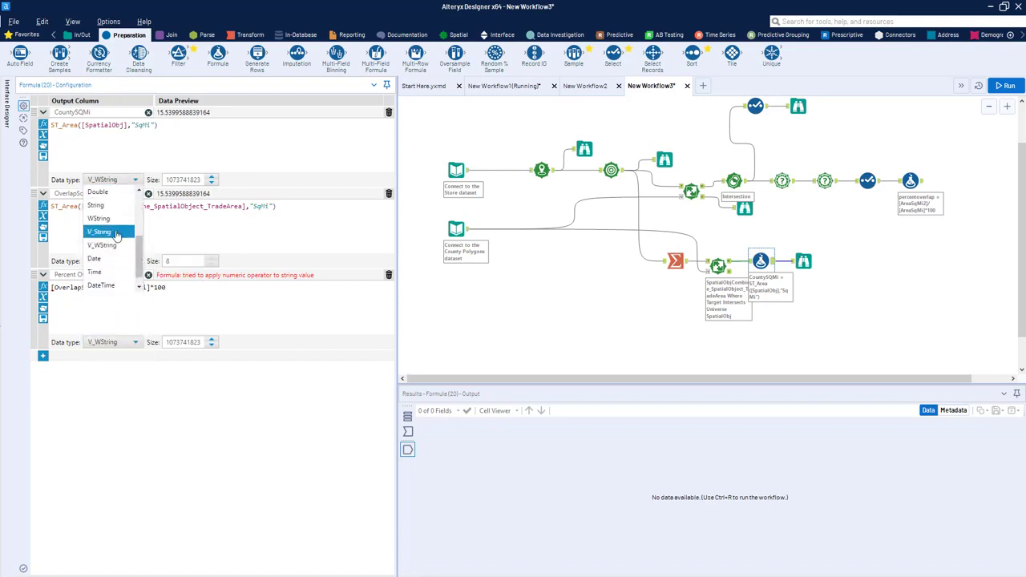
left_click(97, 200)
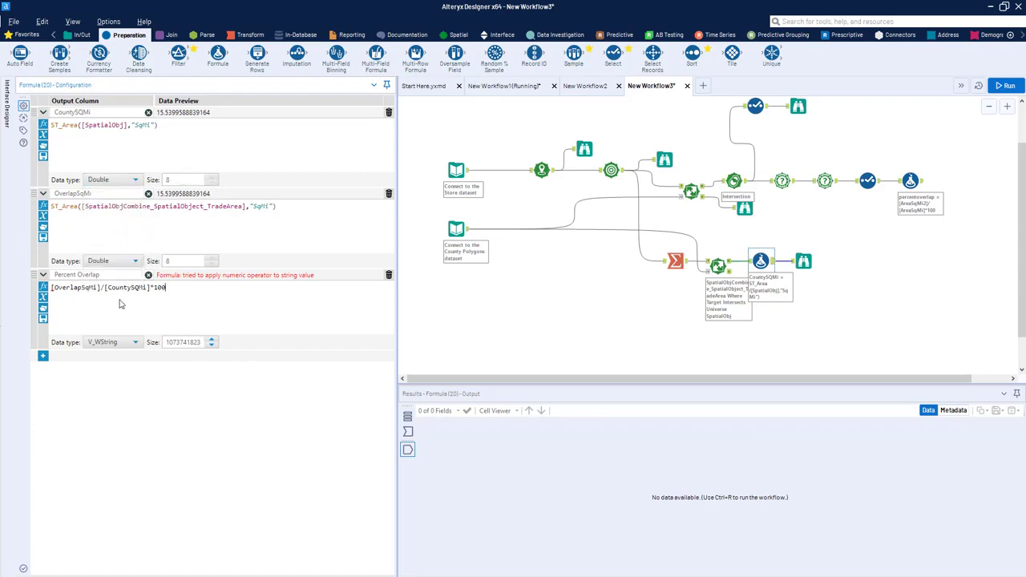
left_click(116, 342)
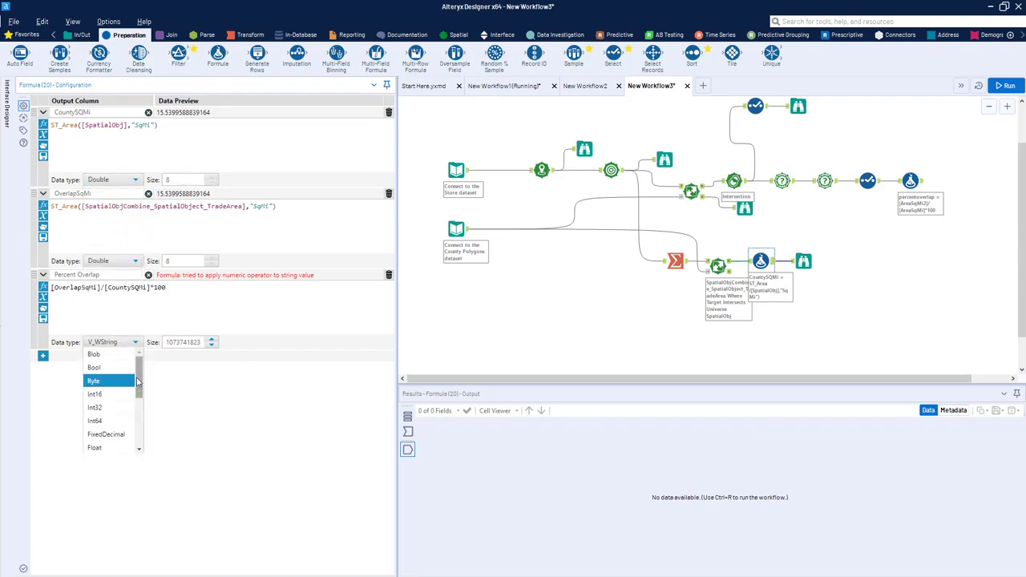
scroll(121, 394, "down", 3)
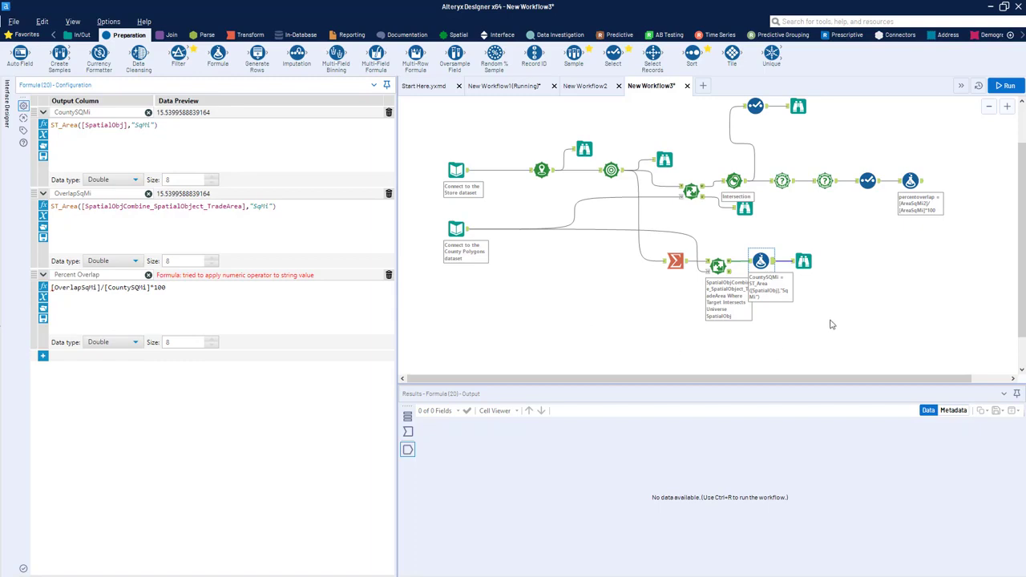
Step: Run the workflow and compare the county area, overlap area and percentage values in the final Browse with the map
key("ctrl+r")
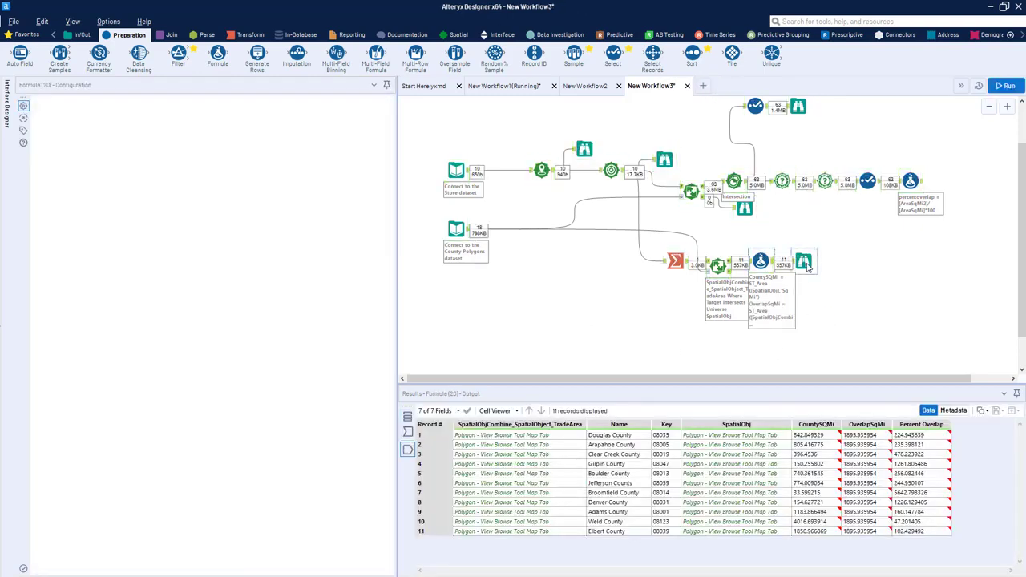
left_click(804, 263)
left_click(913, 444)
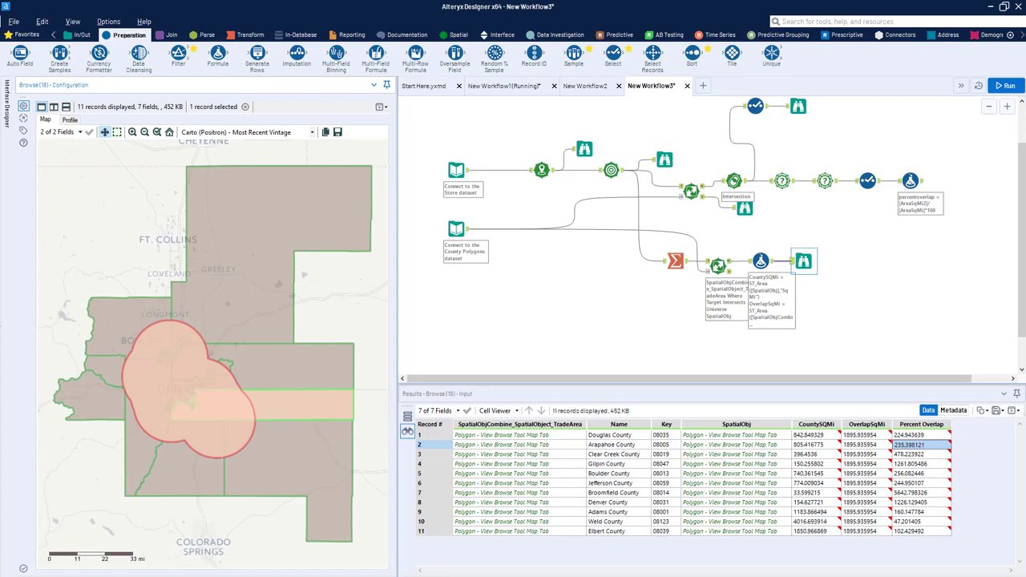
left_click(865, 436)
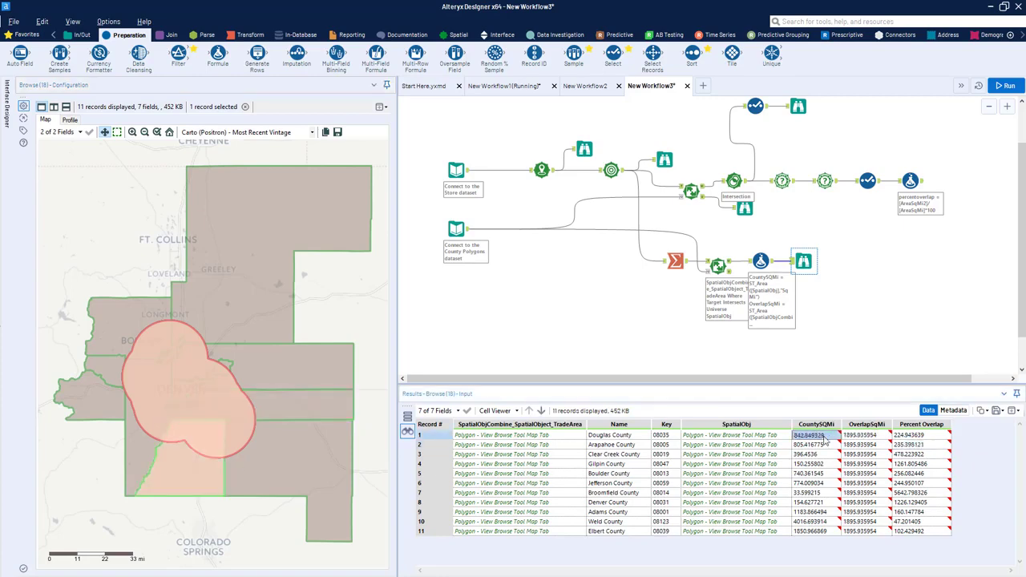
left_click(825, 435)
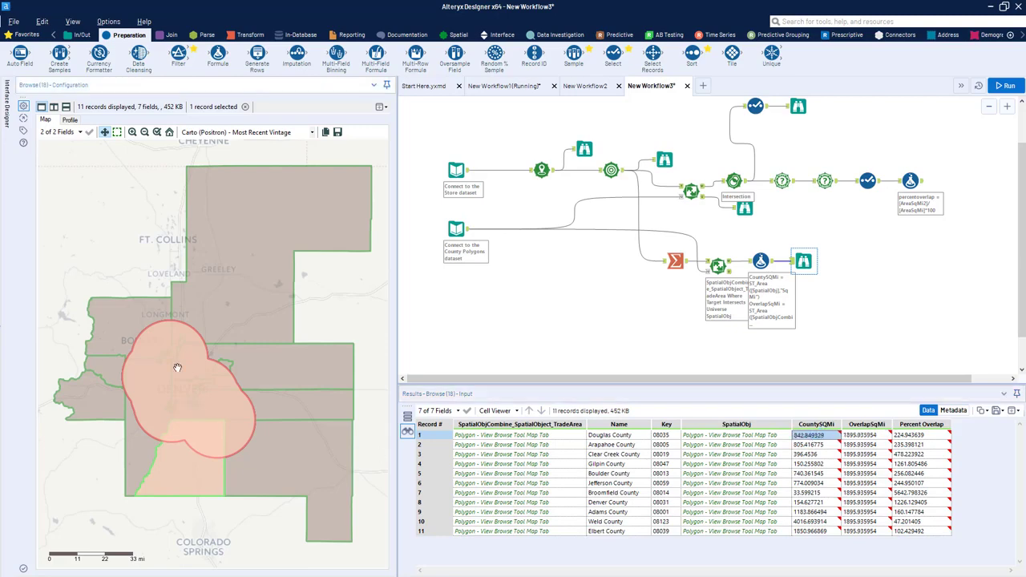
left_click_drag(849, 436, 860, 512)
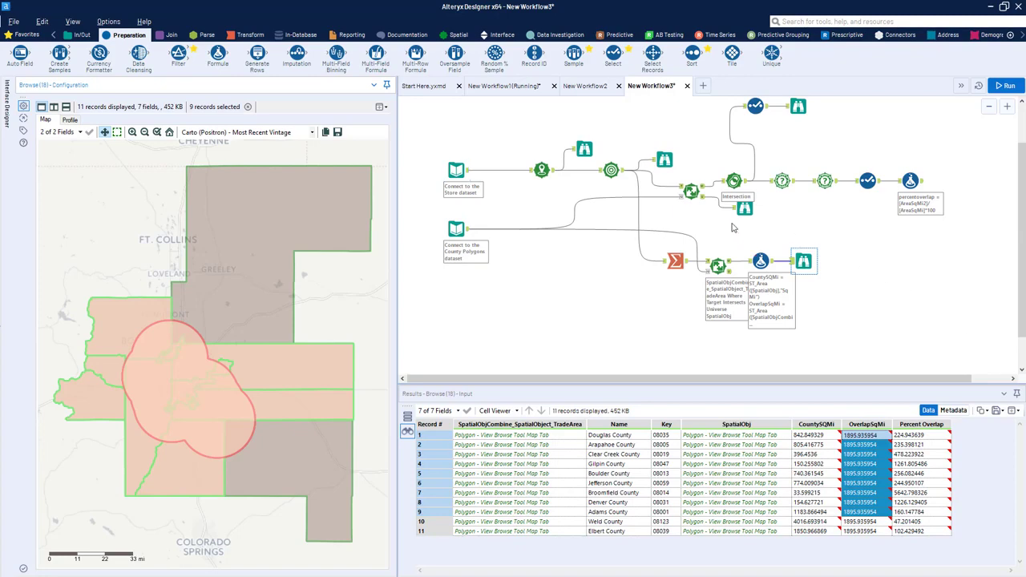
Step: Enable the intersection object output in the lower Spatial Match tool and rerun the workflow to check the final Browse
left_click(718, 255)
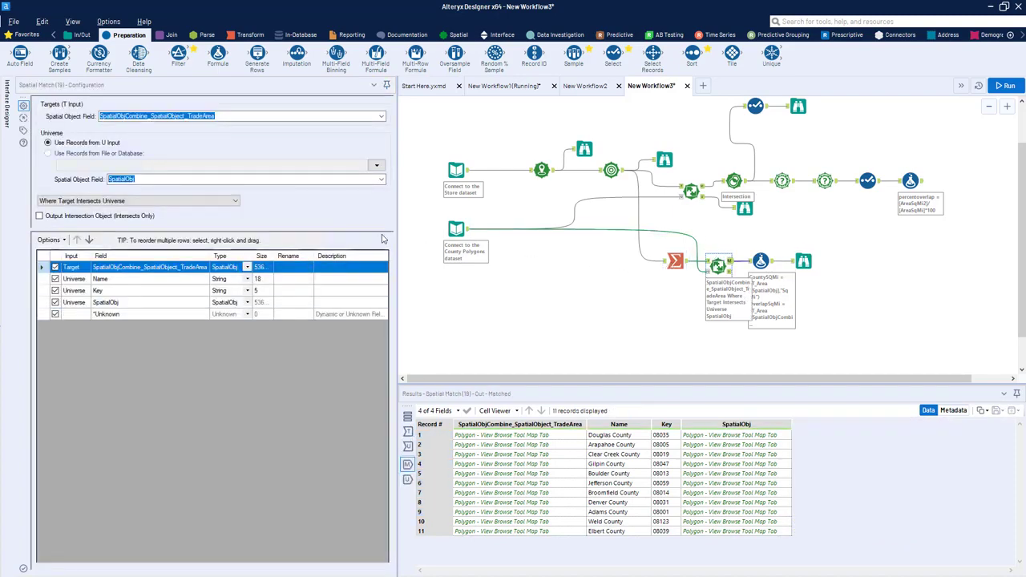
left_click(56, 215)
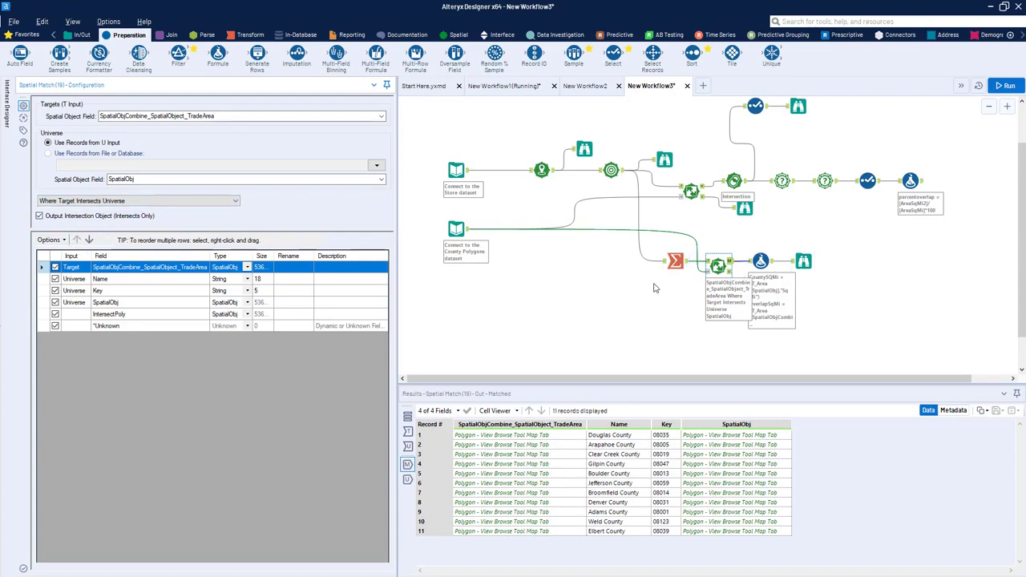
key("ctrl+r")
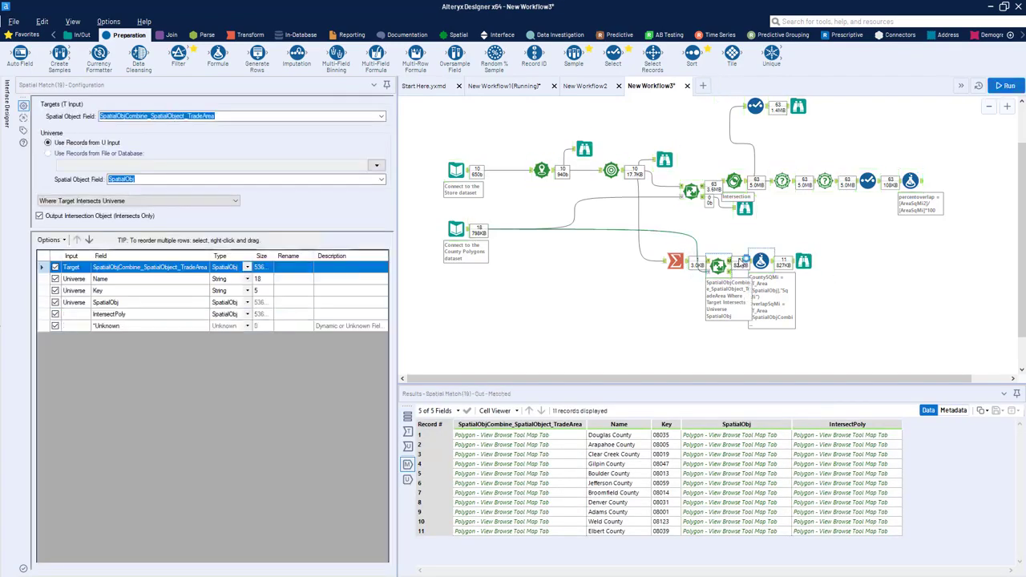
left_click(806, 265)
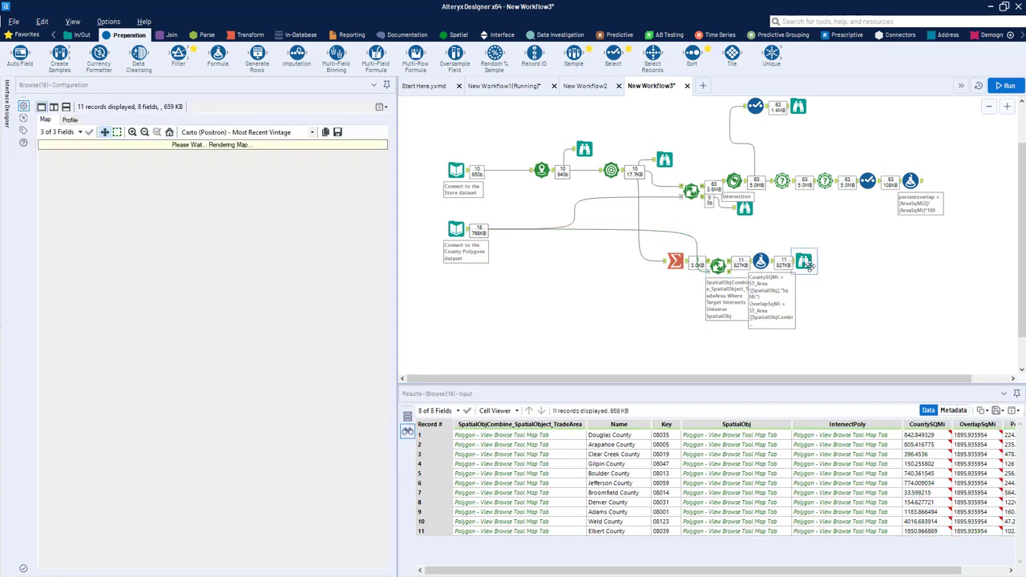
Step: Replace the spatial field in the OverlapSqMi expression with [IntersectPoly] and rerun the workflow to check the Percent Overlap values
left_click(761, 261)
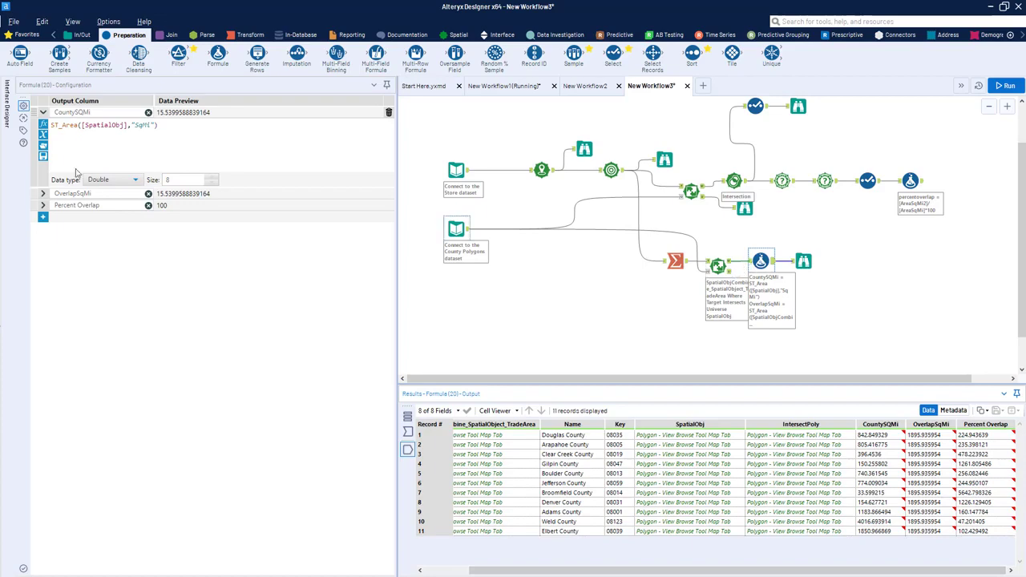
left_click(43, 207)
left_click(43, 207)
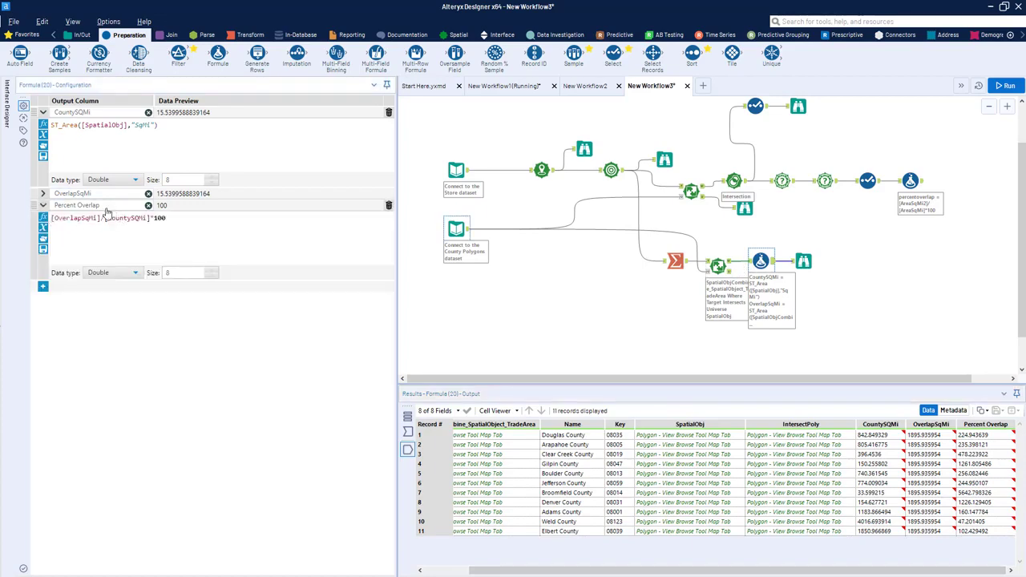
left_click(43, 194)
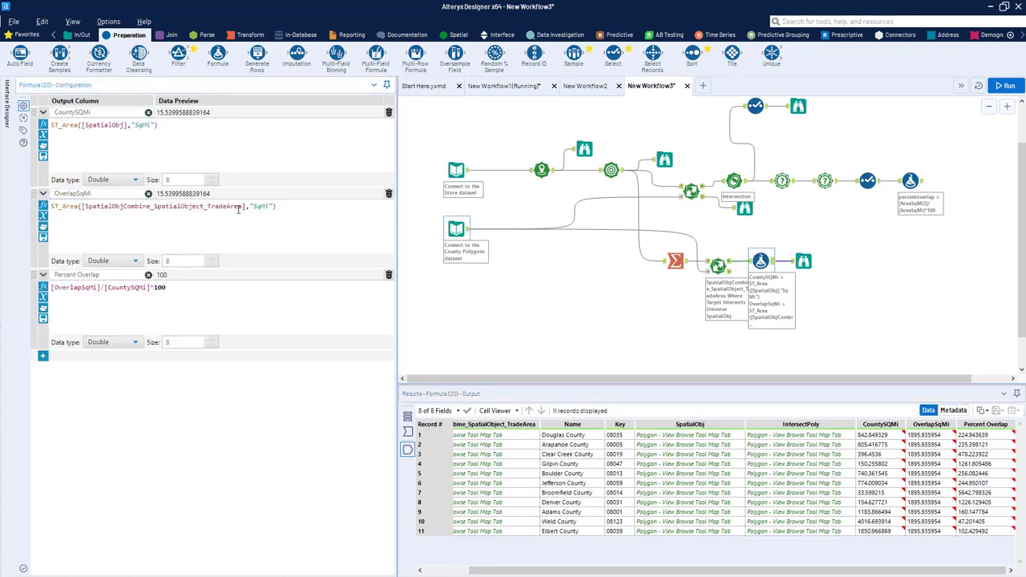
left_click_drag(246, 207, 82, 208)
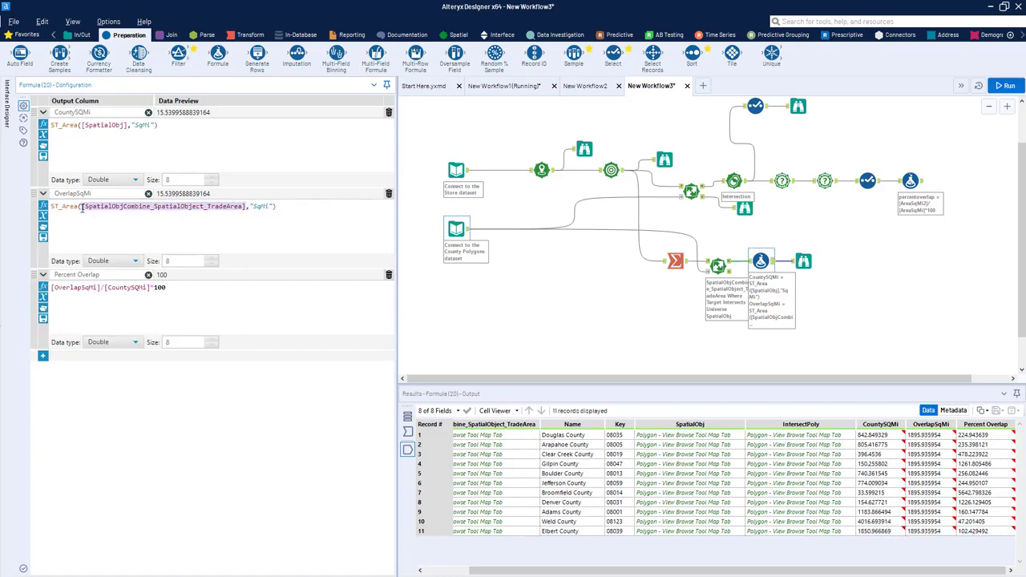
type("[")
key("Down")
key("Down")
key("Down")
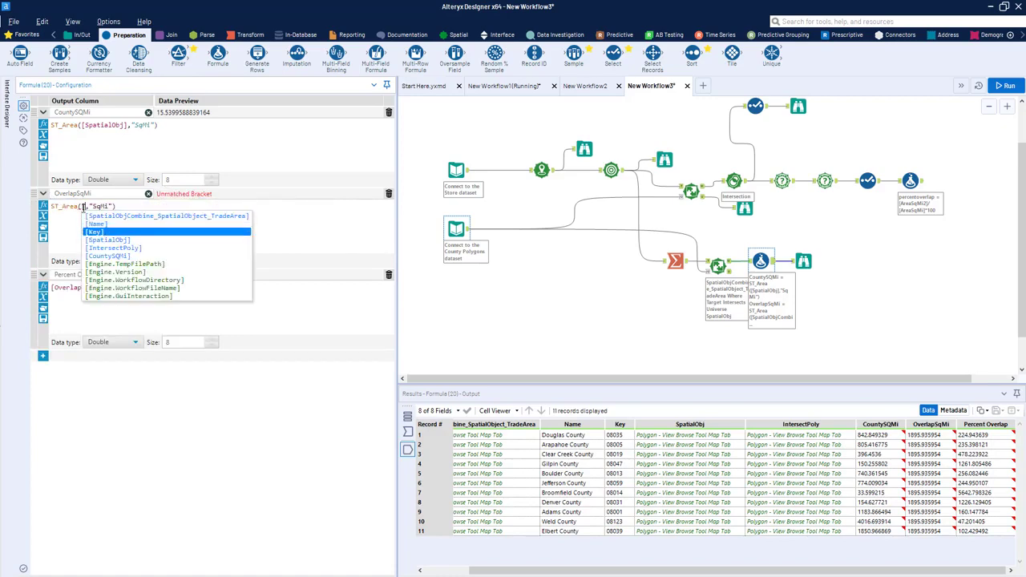
key("Return")
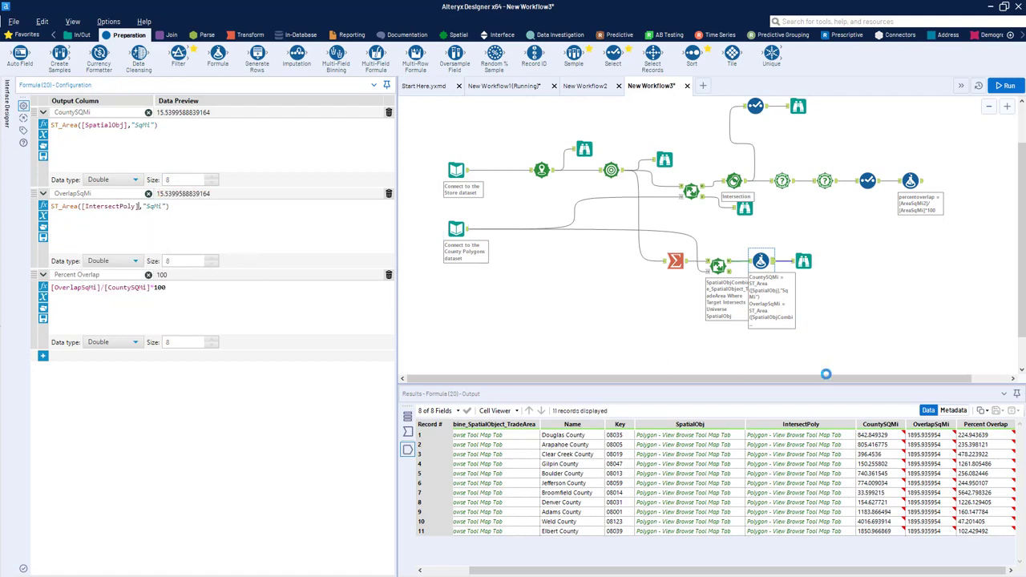
key("ctrl+r")
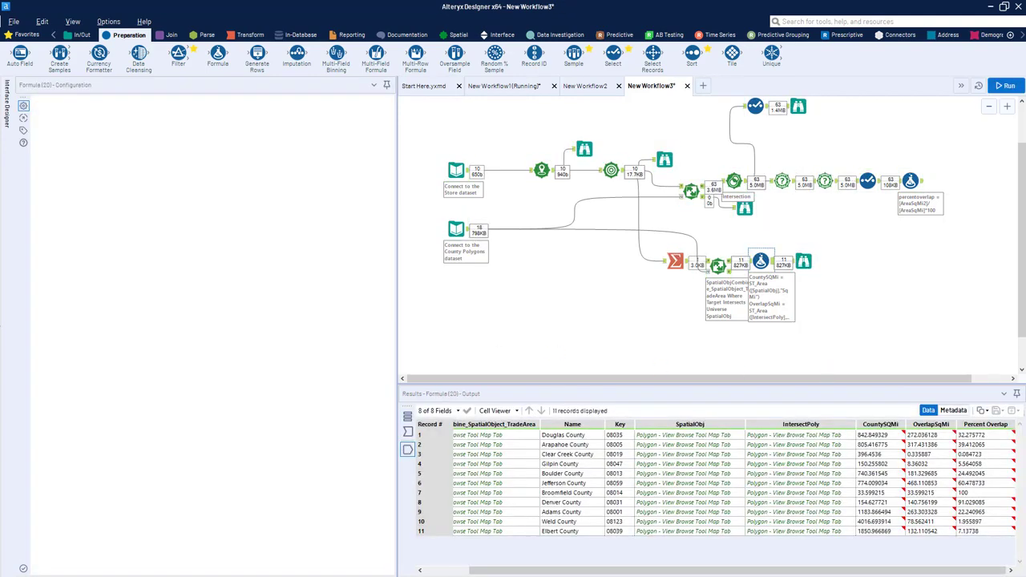
left_click_drag(974, 436, 974, 513)
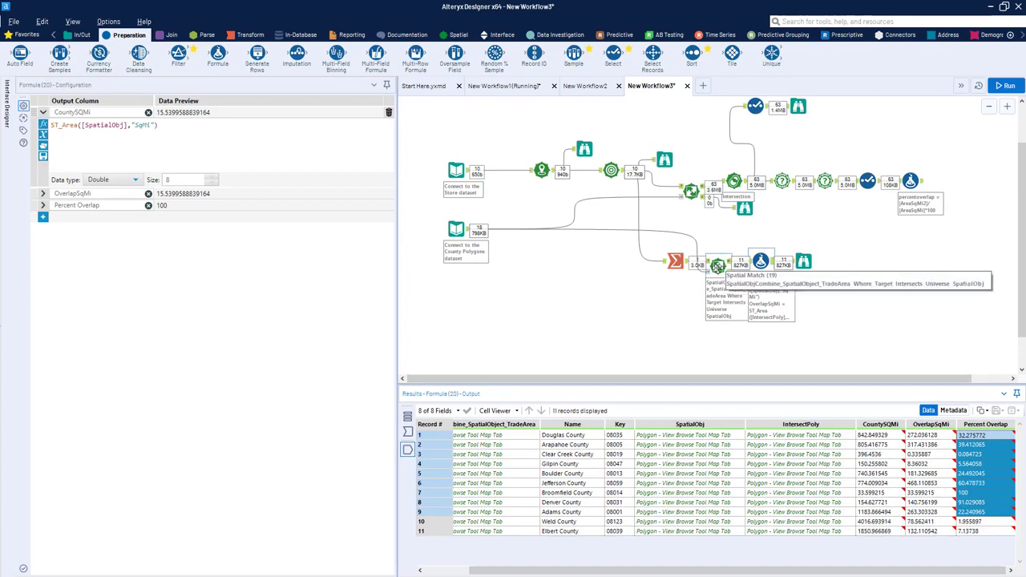
Step: Add Browse tools to the lower Spatial Match's outputs and try to run the workflow, declining to send the error log
left_click(718, 267)
key("ctrl+shift+b")
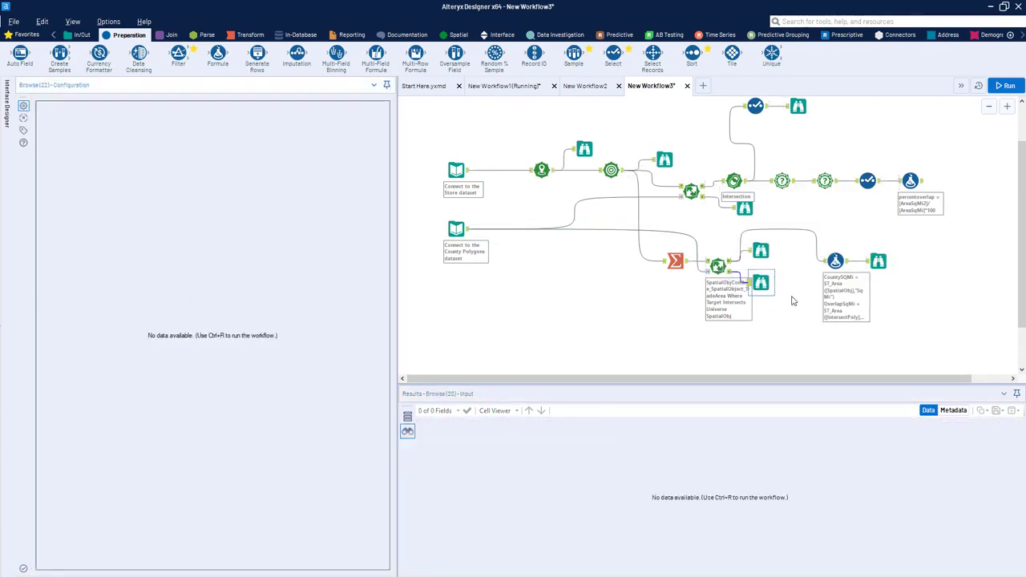
left_click(1006, 85)
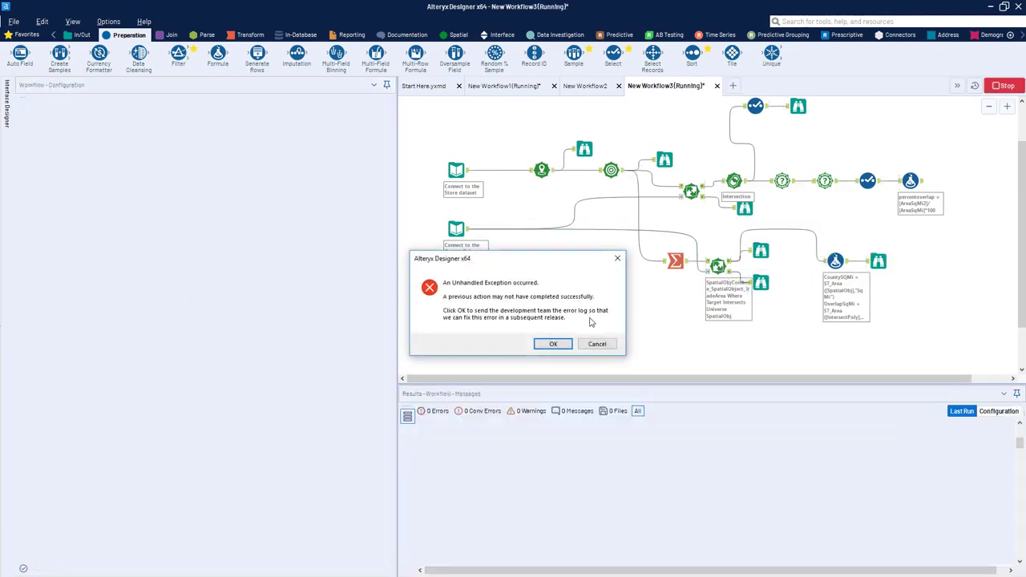
left_click(597, 343)
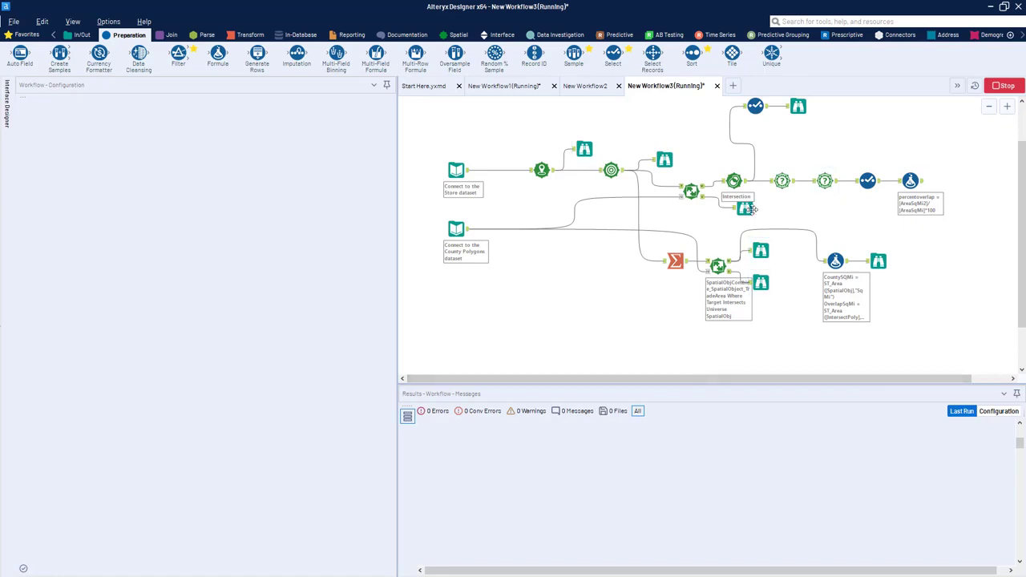
Step: Show the Spatial tool category
left_click(457, 35)
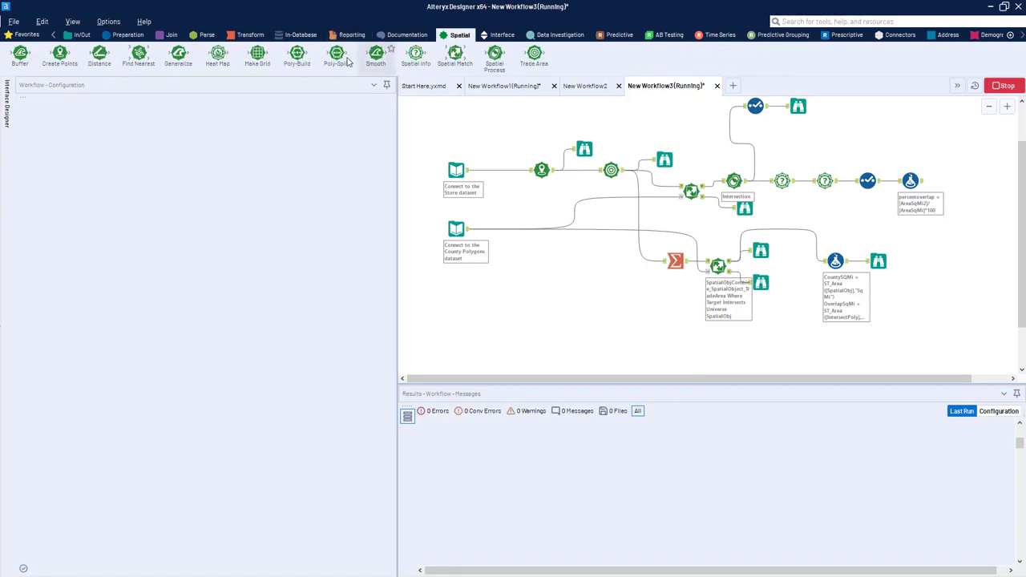
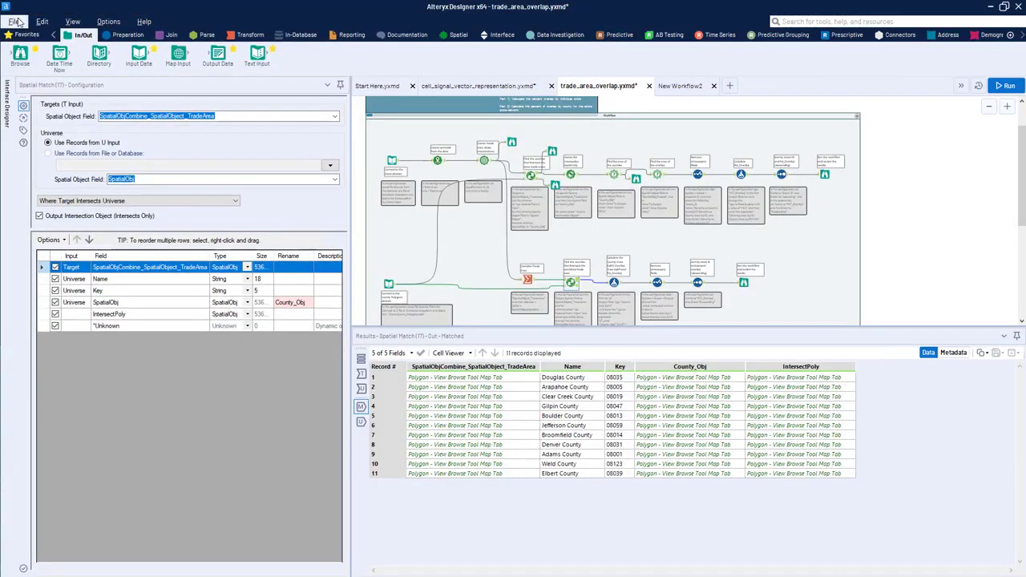
Step: Create a new workflow with a Map Input tool and set its base map to Carto (Positron) - Most Recent Vintage
left_click(16, 22)
left_click(27, 35)
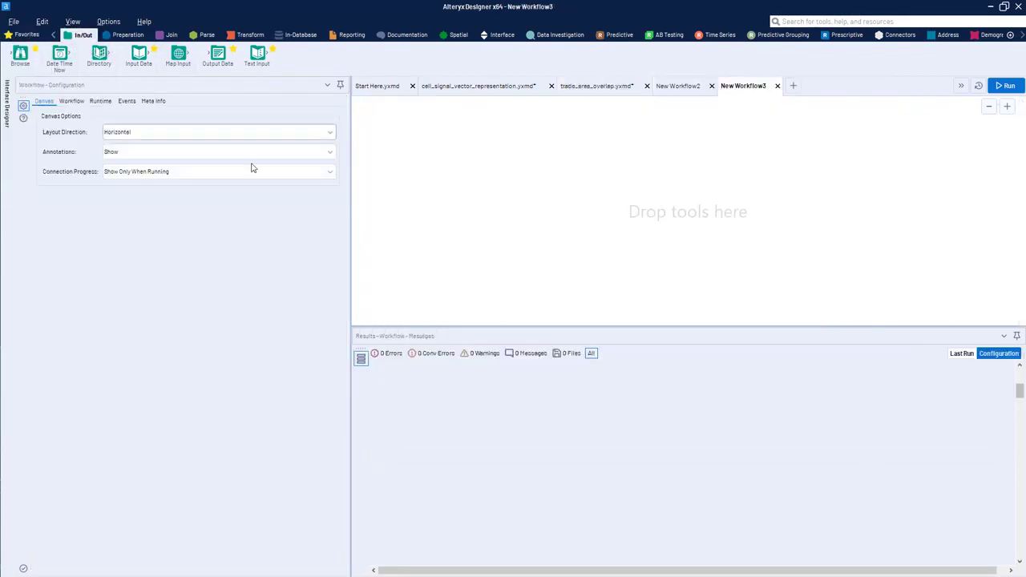
left_click_drag(178, 55, 436, 190)
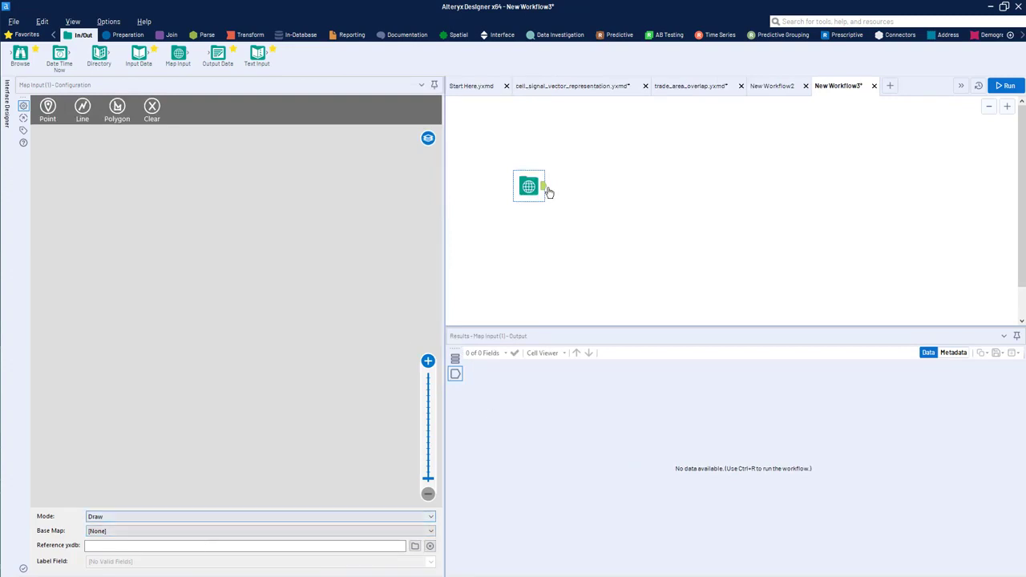
left_click_drag(523, 181, 509, 199)
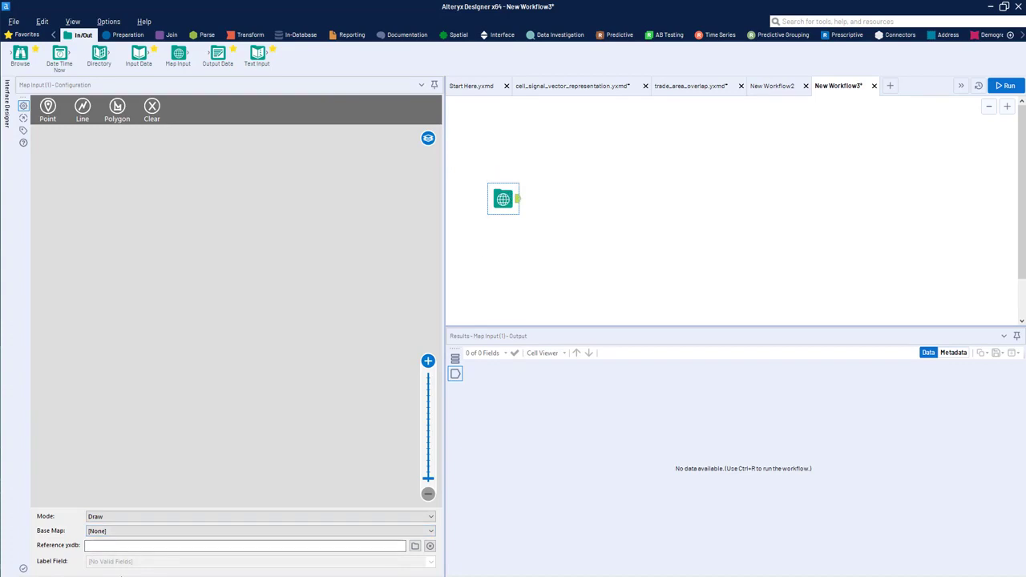
left_click(137, 531)
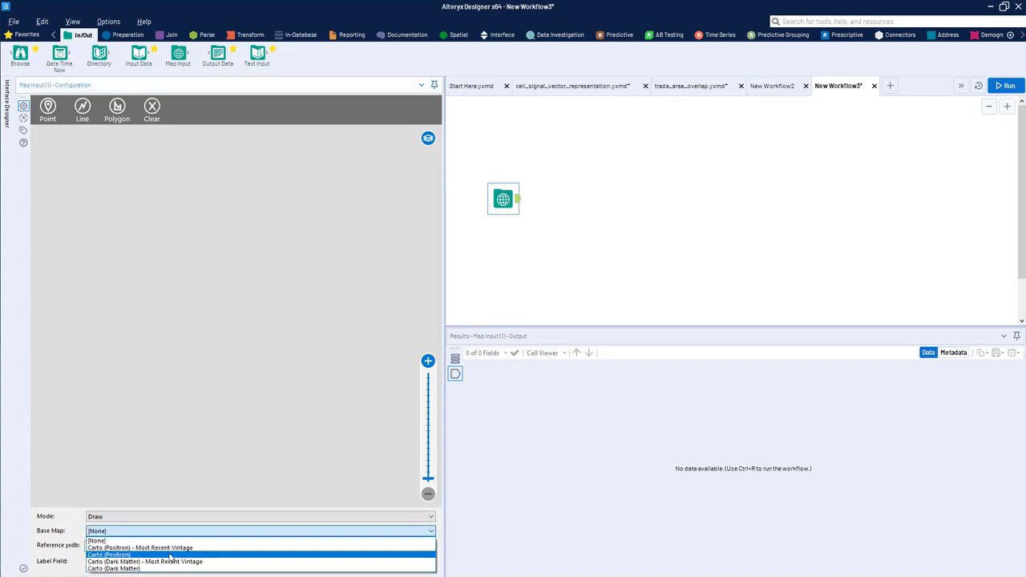
left_click(141, 548)
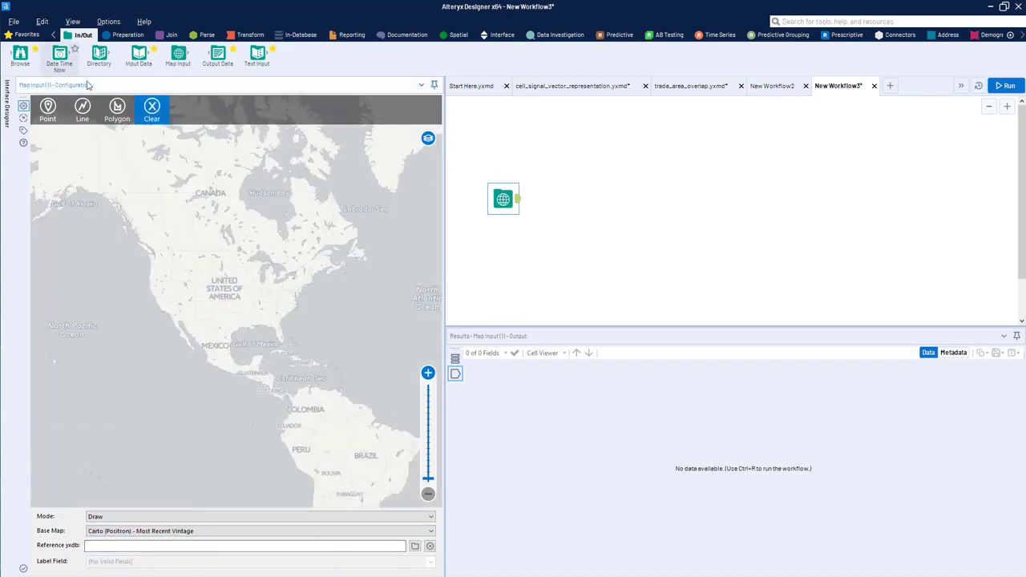
Step: Draw a small triangular polygon over the northwestern United States in the Map Input and label it A
left_click(117, 112)
left_click(205, 262)
left_click(192, 270)
left_click(205, 274)
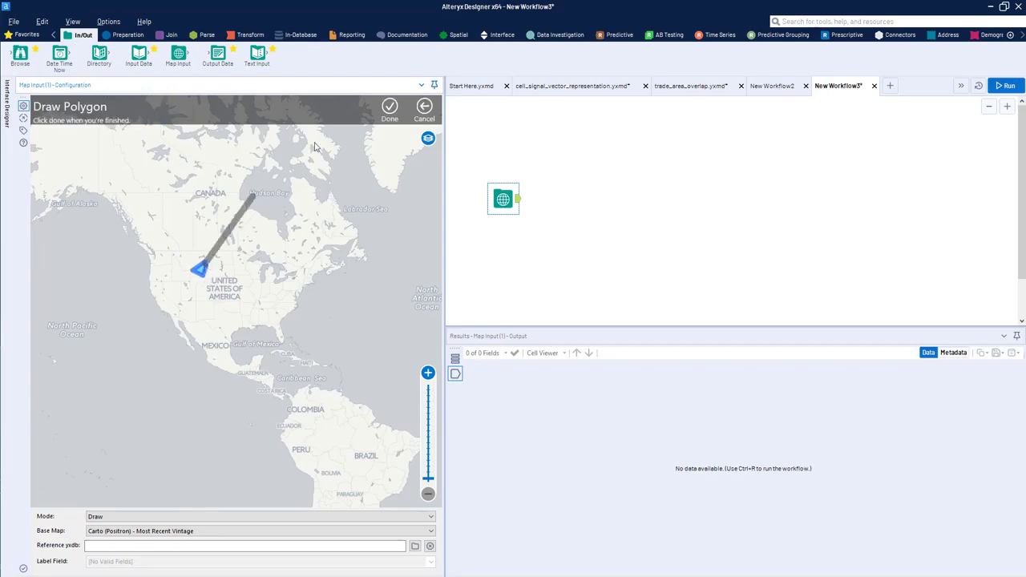
left_click(390, 109)
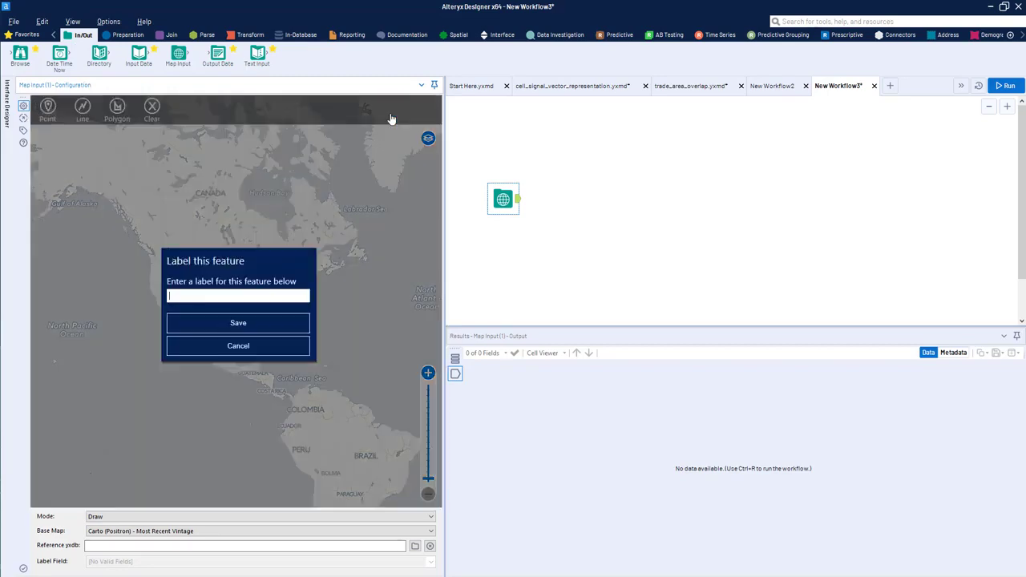
left_click(274, 358)
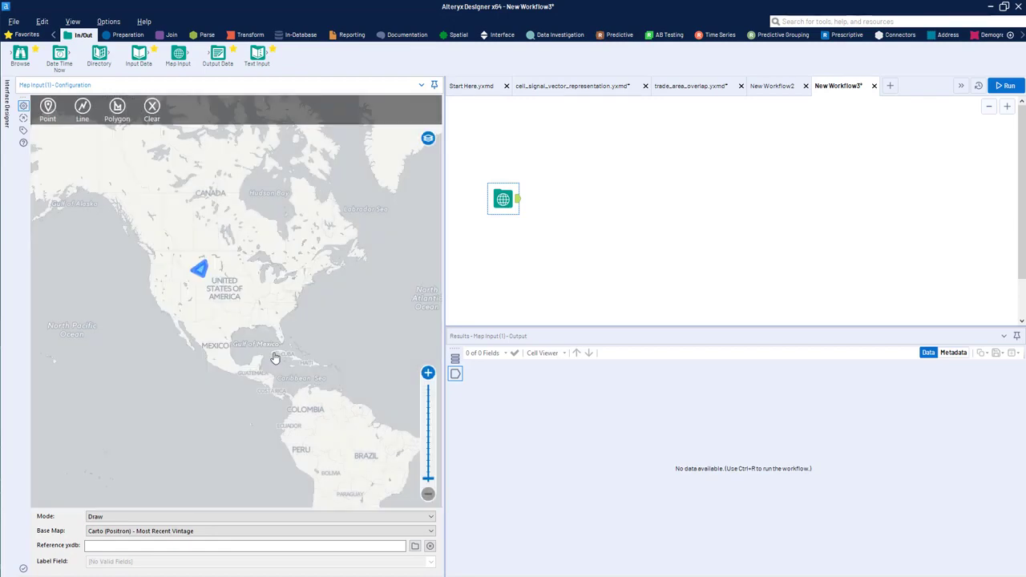
Step: Draw a second, larger triangular polygon that overlaps polygon A and save it with the label B
left_click(117, 108)
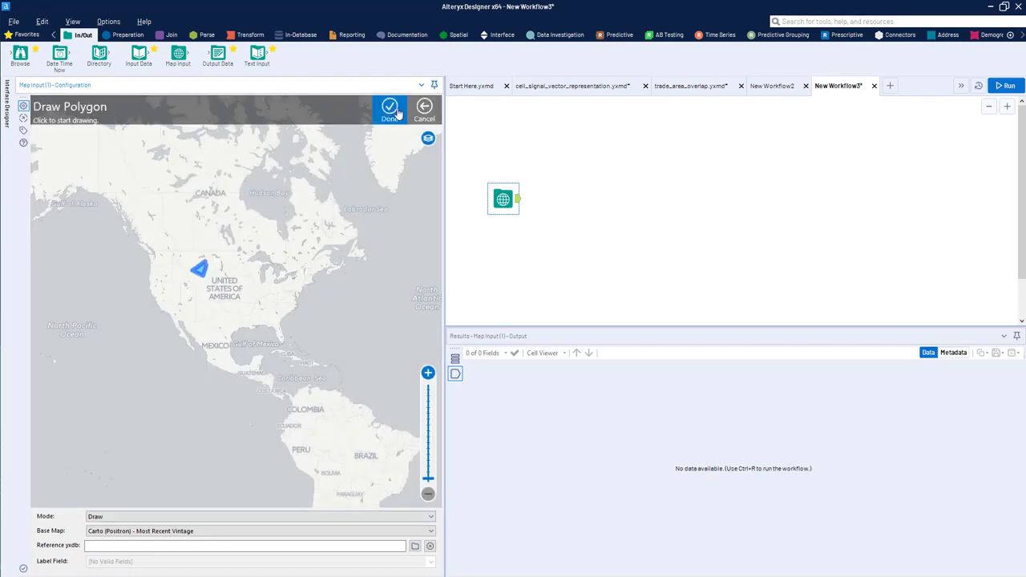
left_click(214, 277)
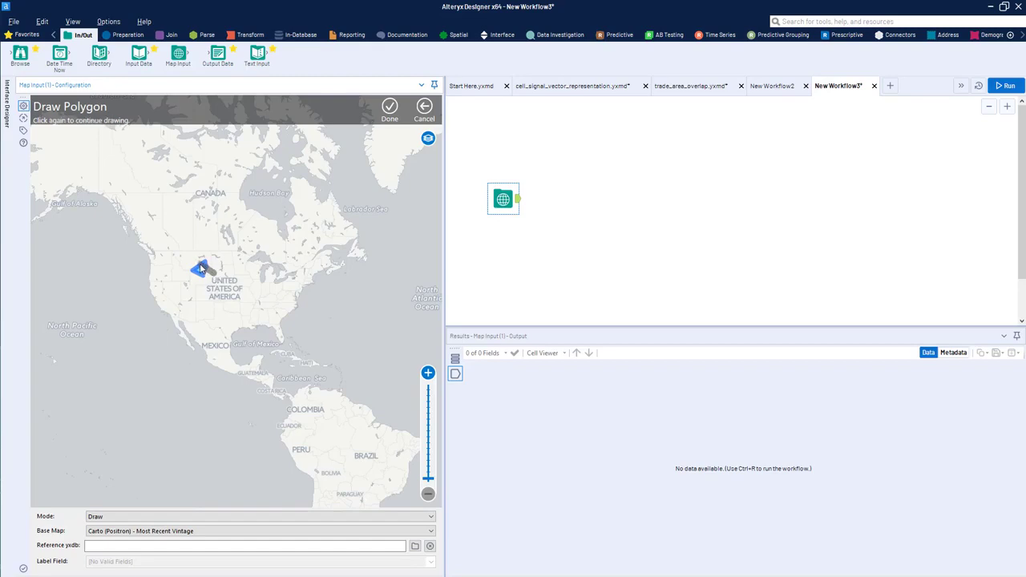
left_click(213, 247)
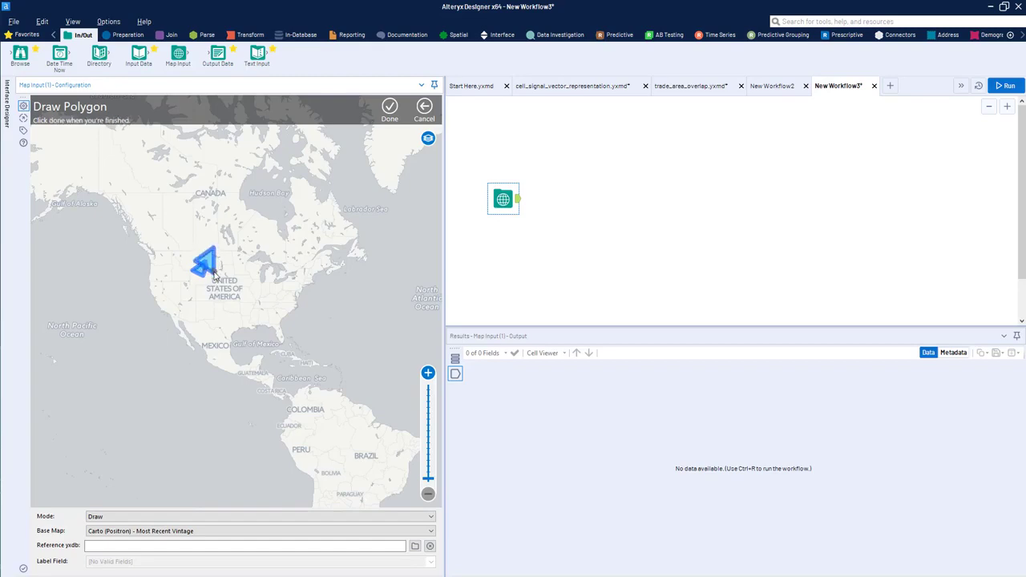
left_click(389, 107)
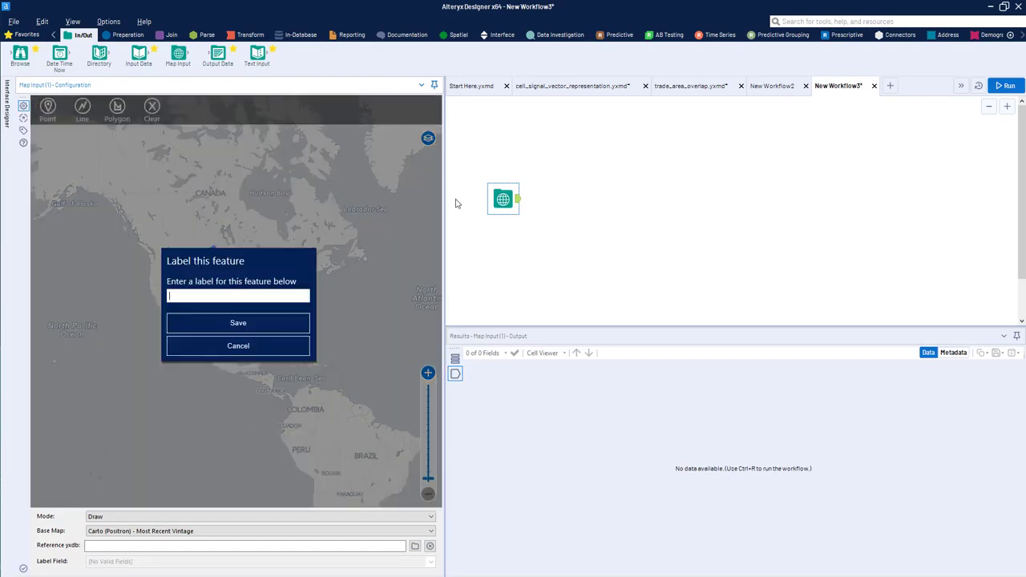
type("B")
left_click(238, 326)
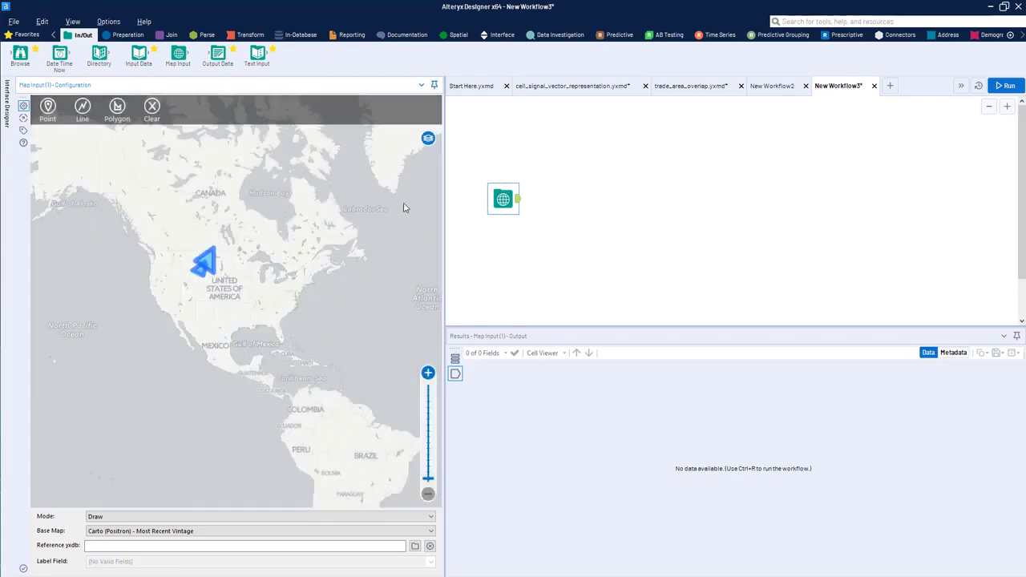
Step: Connect a Browse tool to the Map Input, run the workflow and show the polygons over Carto (Positron) - Most Recent Vintage
left_click_drag(82, 55, 586, 193)
key("ctrl+r")
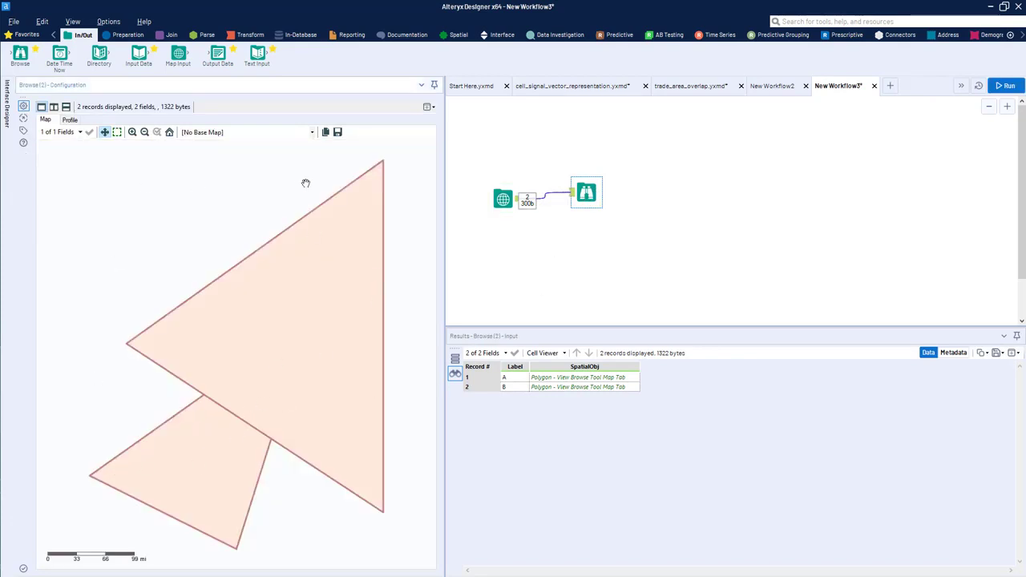
left_click(223, 132)
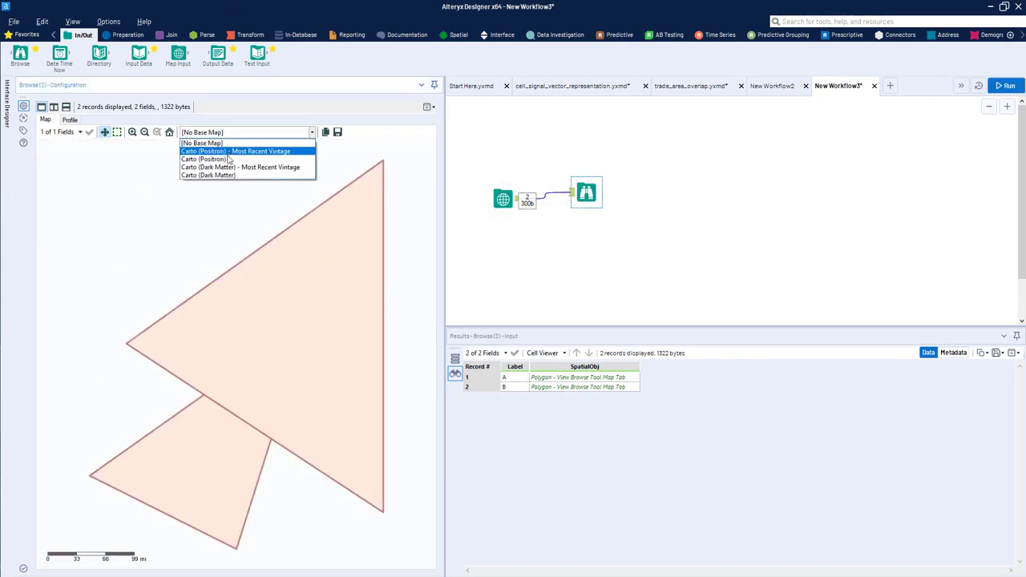
left_click(240, 153)
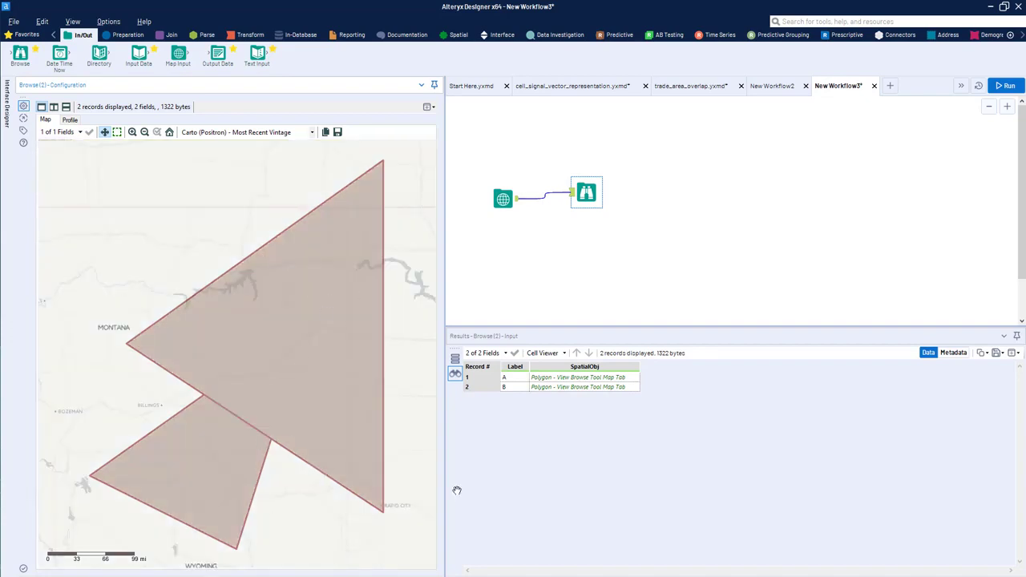
Step: Highlight the records of polygons A and B in turn on the Browse map to compare their shapes
left_click(571, 388)
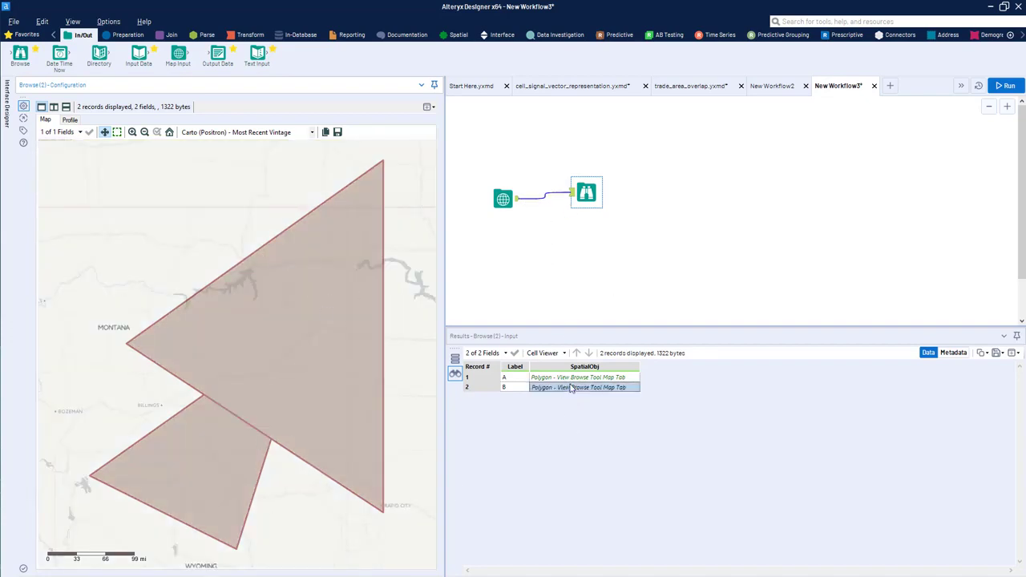
left_click(571, 379)
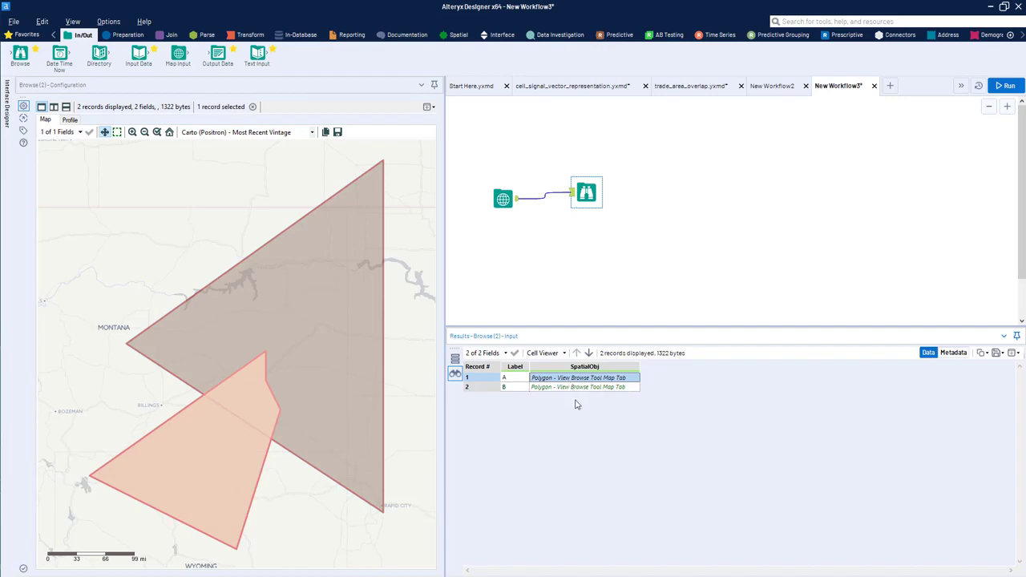
left_click(577, 388)
Step: Line up the Map Input and Browse tools in a straight horizontal row on the canvas
left_click_drag(579, 190, 579, 203)
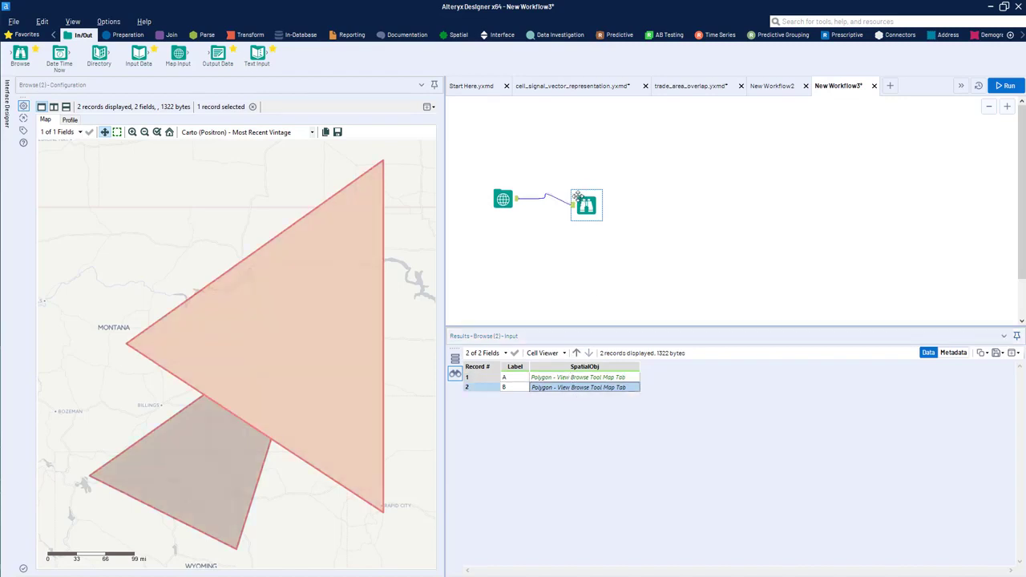
scroll(324, 314, "down", 1)
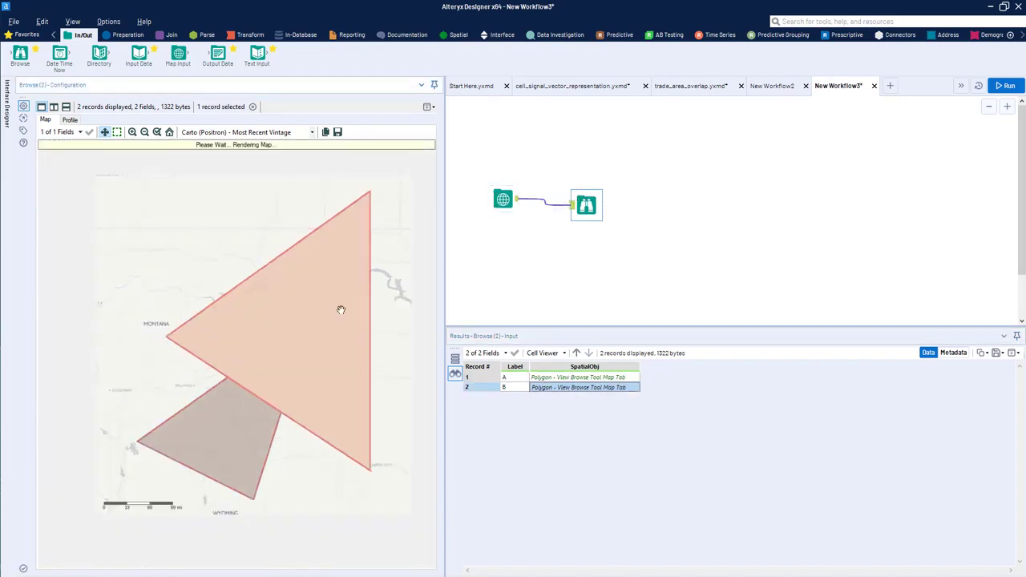
scroll(145, 386, "down", 2)
left_click_drag(160, 385, 195, 311)
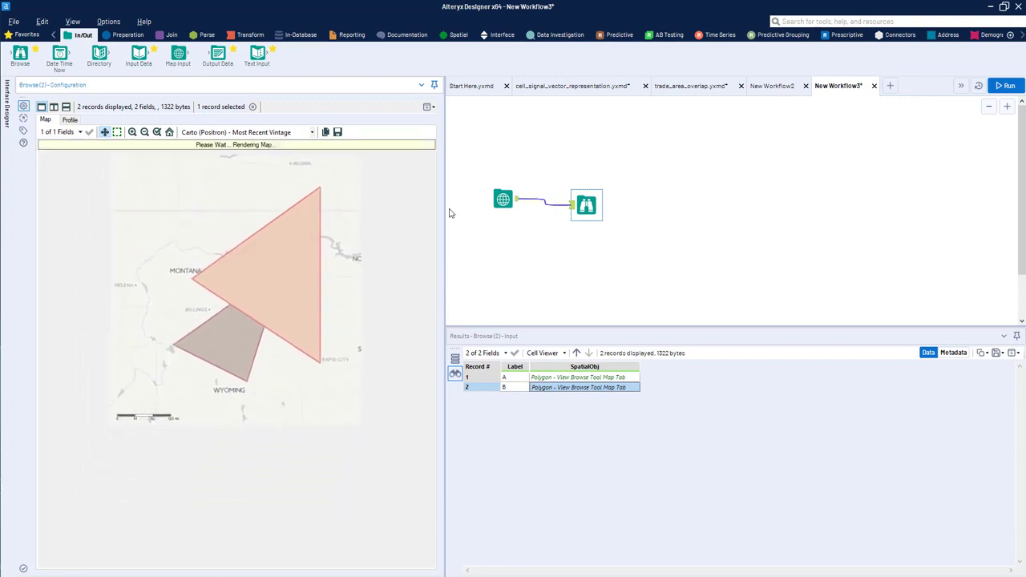
left_click_drag(503, 199, 490, 206)
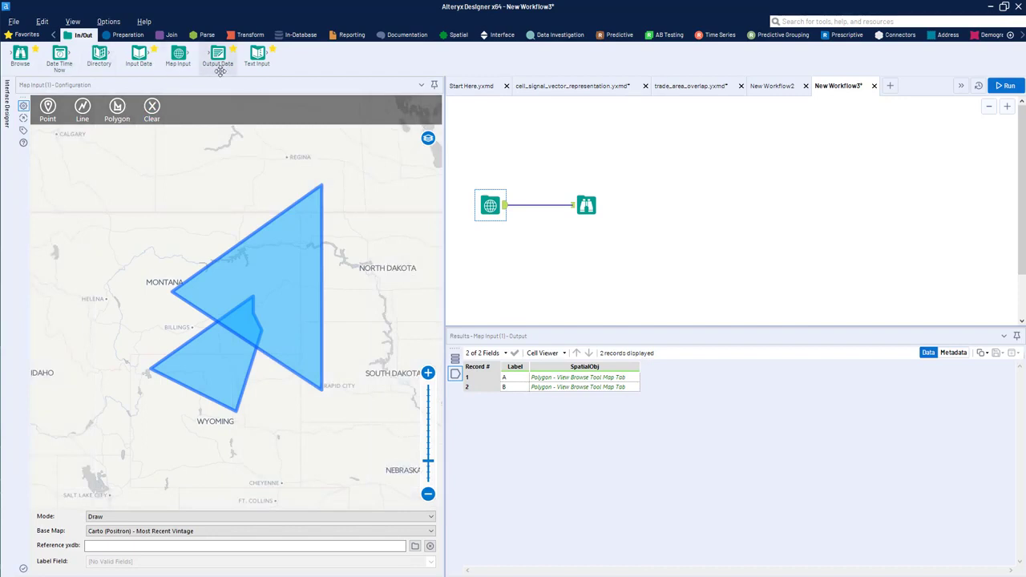
Step: Place a second Map Input below the first and set its base map to Carto (Positron) - Most Recent Vintage
left_click_drag(178, 53, 491, 265)
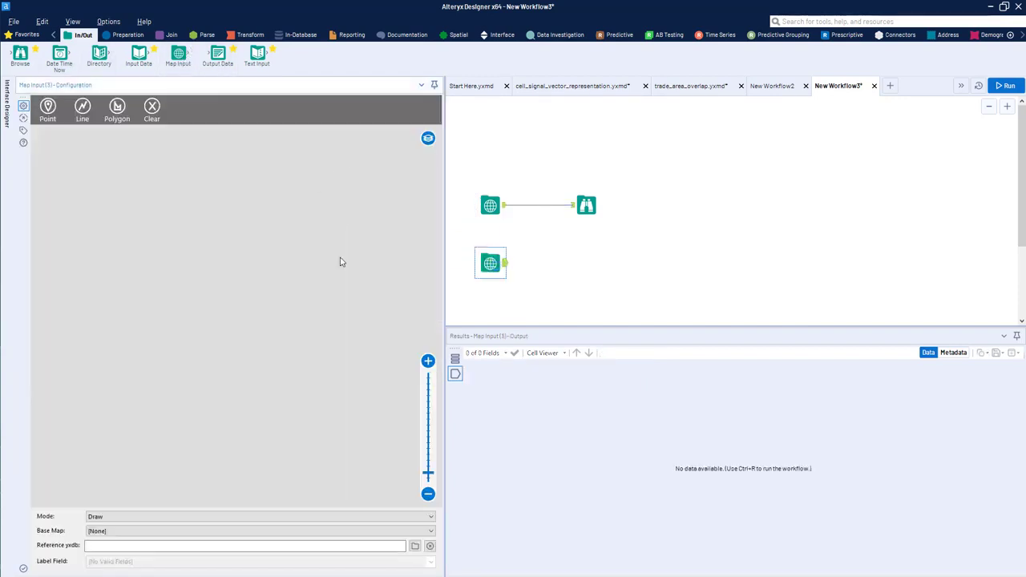
left_click(240, 531)
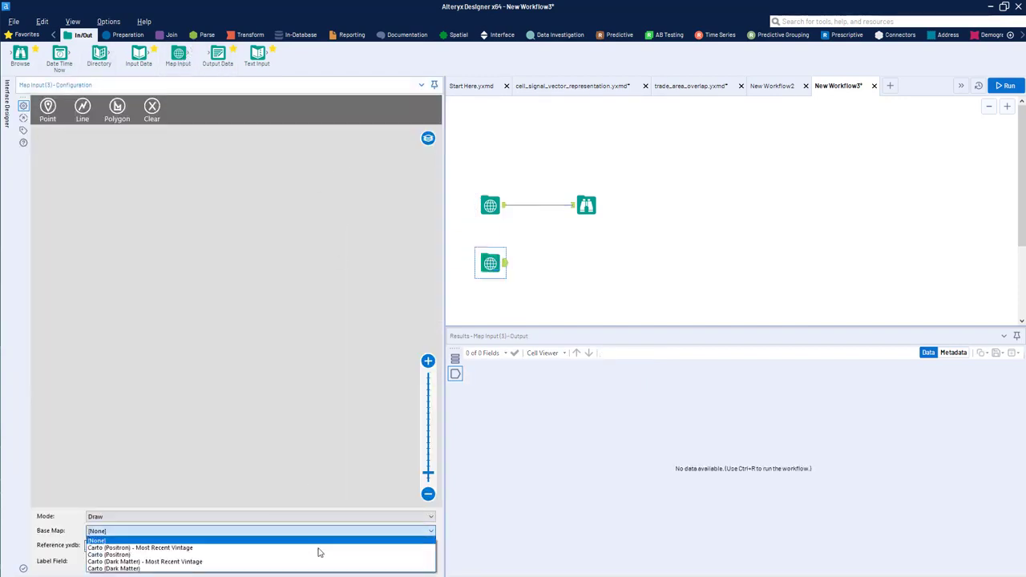
left_click(244, 548)
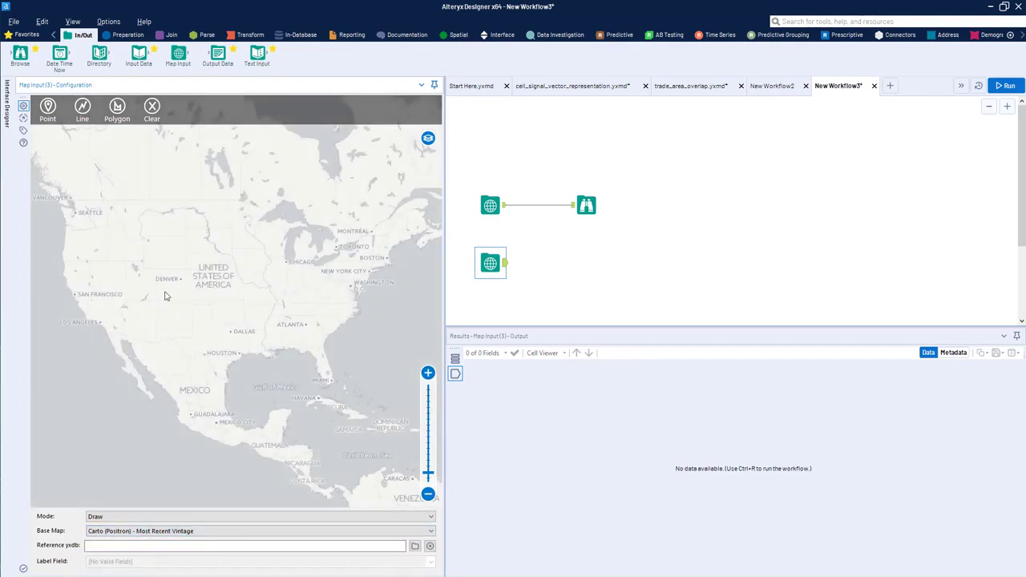
scroll(169, 282, "up", 2)
scroll(275, 303, "down", 2)
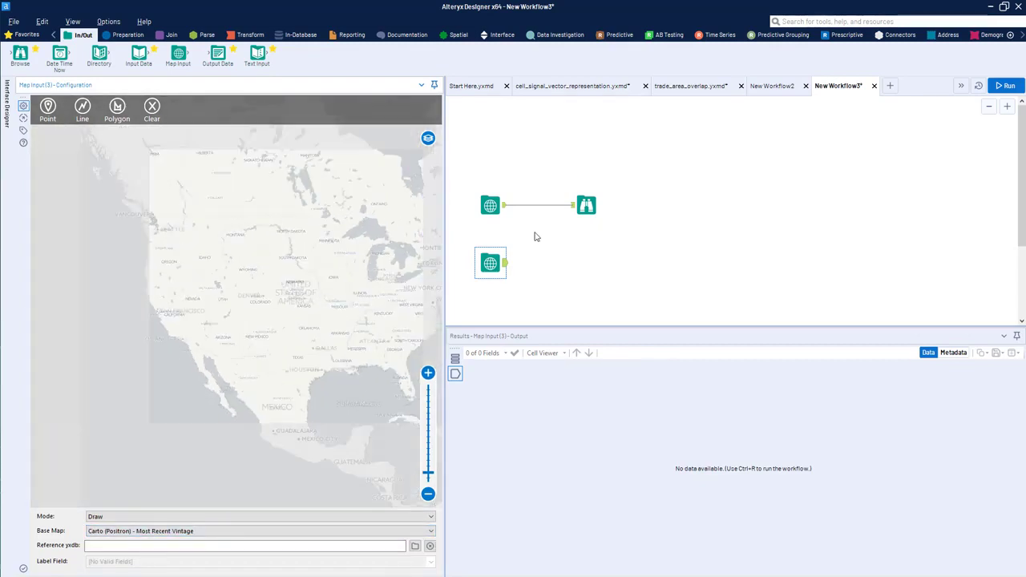
mouse_move(495, 257)
left_mouse_down()
mouse_move(503, 257)
mouse_move(488, 242)
mouse_move(501, 270)
left_mouse_up()
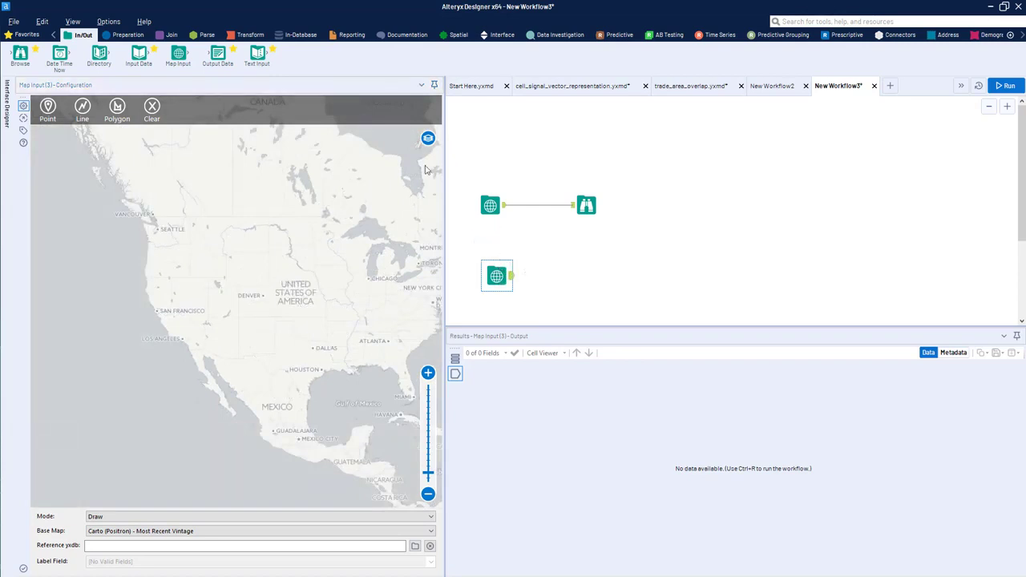
Step: Set the default reference base map in the user's dataset defaults to Carto (Positron) - Most Recent Vintage
left_click(99, 25)
mouse_move(154, 180)
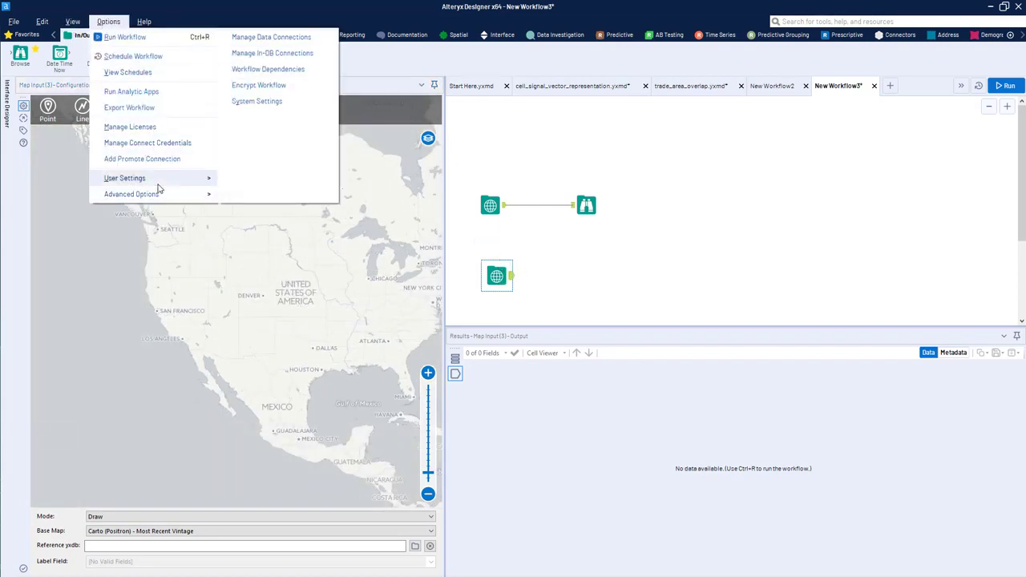
left_click(309, 37)
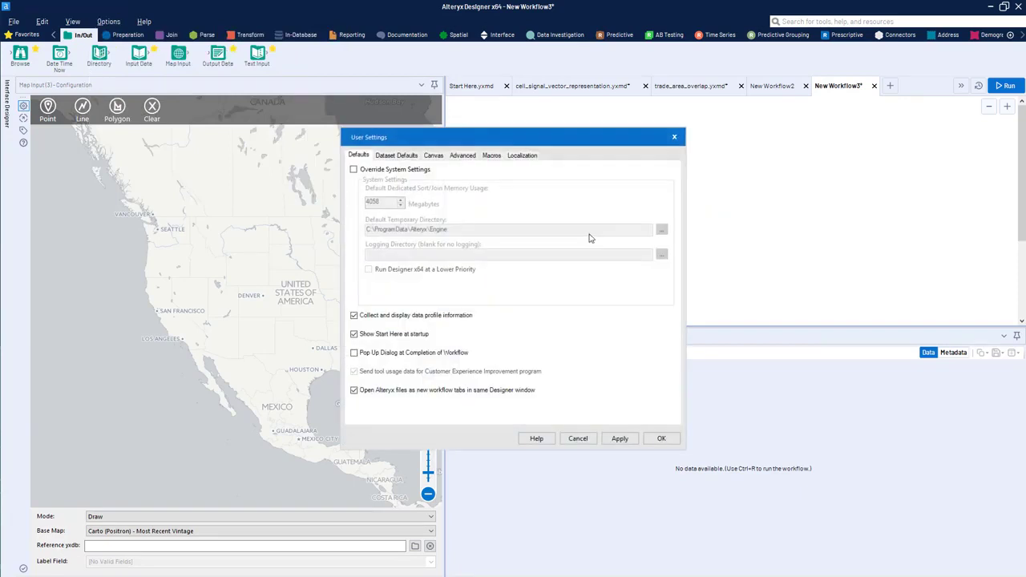
left_click(399, 156)
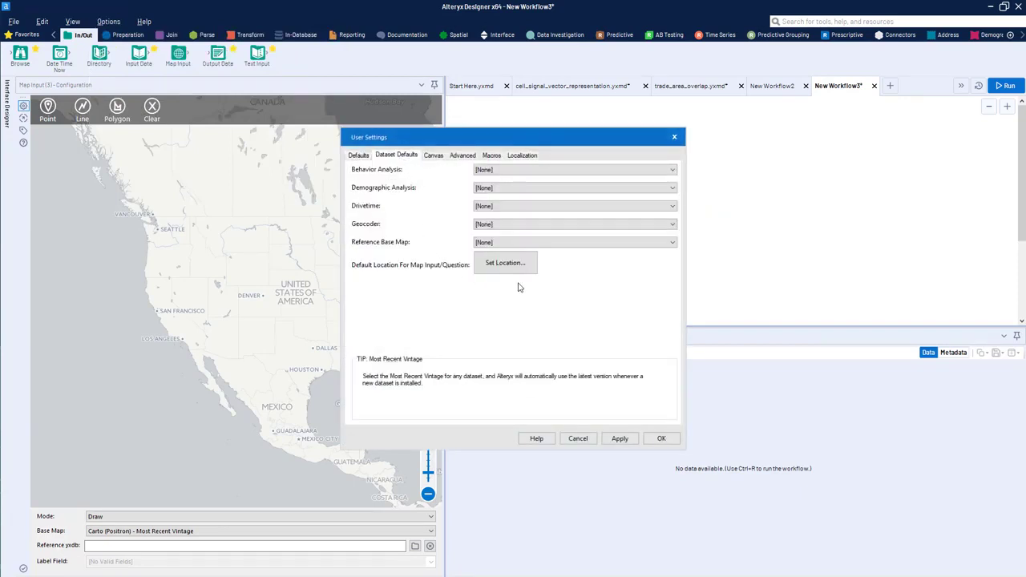
left_click(517, 264)
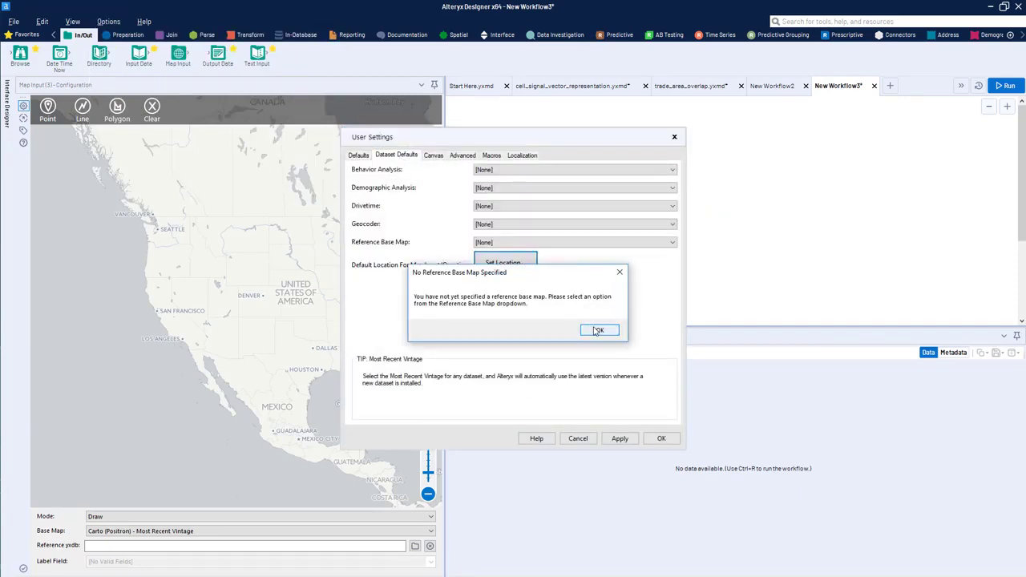
left_click(591, 329)
left_click(589, 244)
left_click(586, 260)
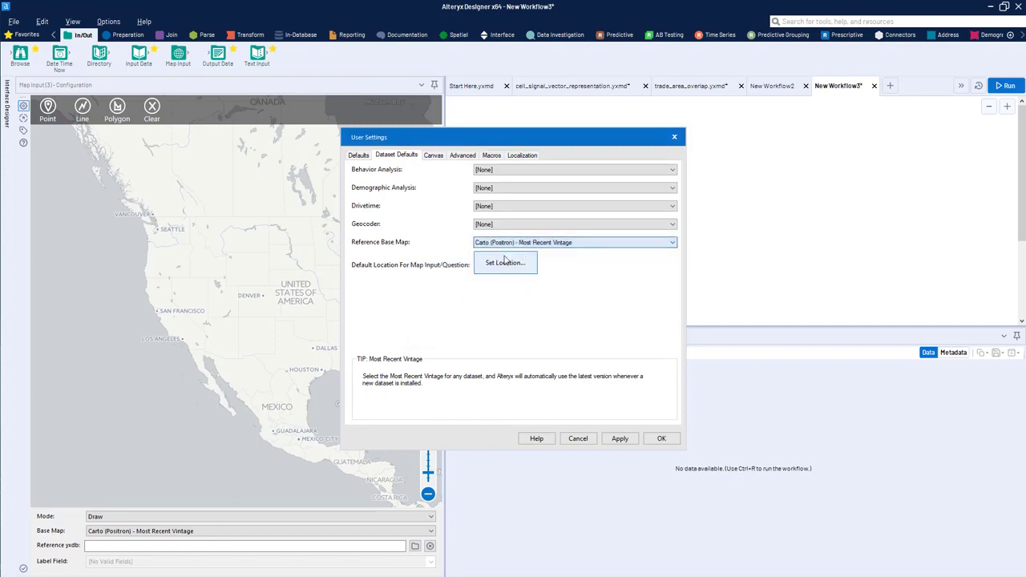
Step: Set the default location for Map Input tools to the Denver, Colorado area
left_click(513, 263)
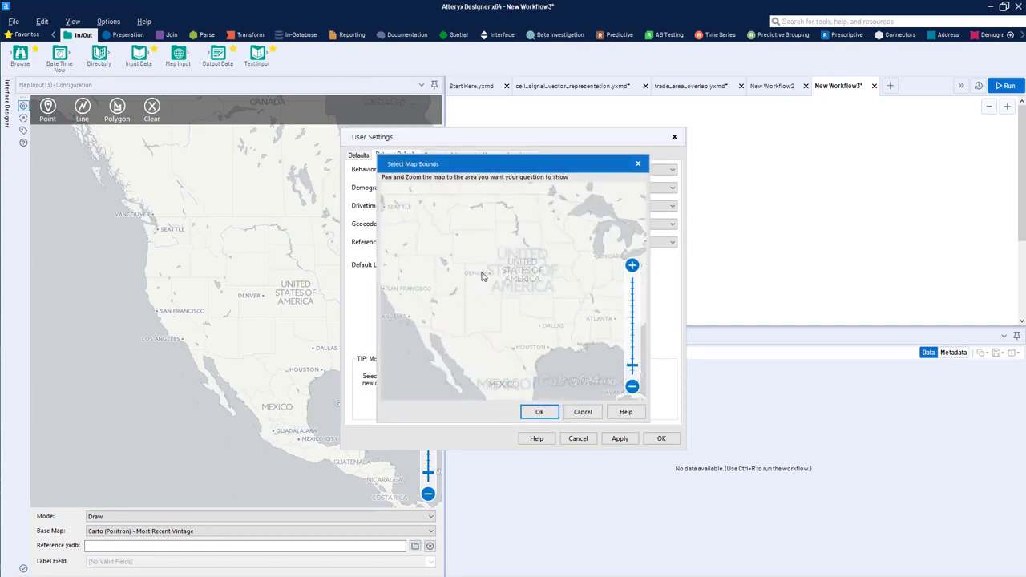
scroll(485, 290, "up", 4)
scroll(488, 291, "up", 1)
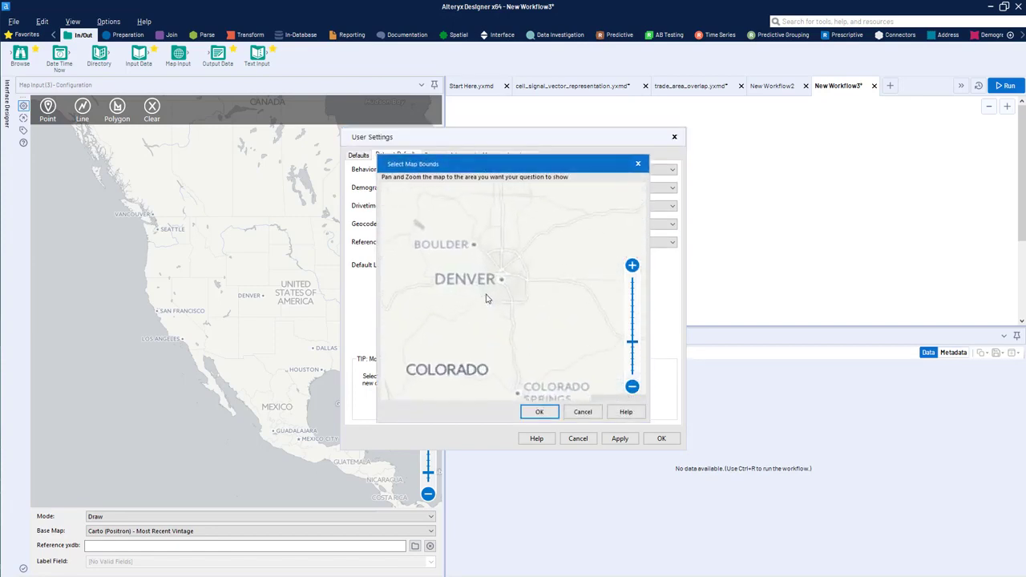
scroll(519, 290, "up", 1)
mouse_move(549, 279)
left_mouse_down()
mouse_move(562, 300)
mouse_move(554, 296)
left_mouse_up()
left_click(540, 411)
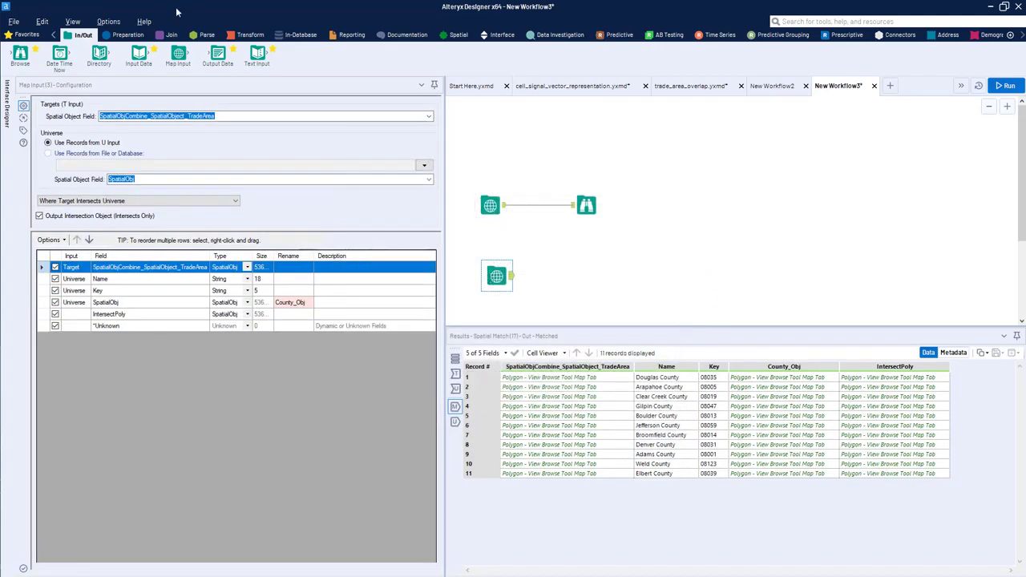
Step: Place another Map Input above the existing ones and draw a triangular polygon around Denver, saving it without a label
left_click_drag(178, 54, 503, 134)
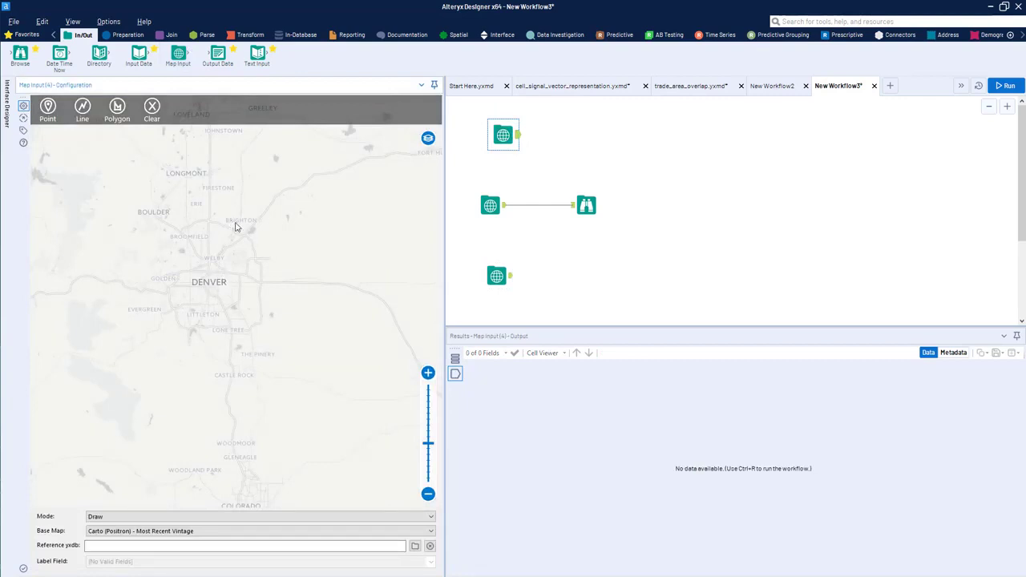
left_click(117, 108)
left_click(161, 265)
left_click(266, 343)
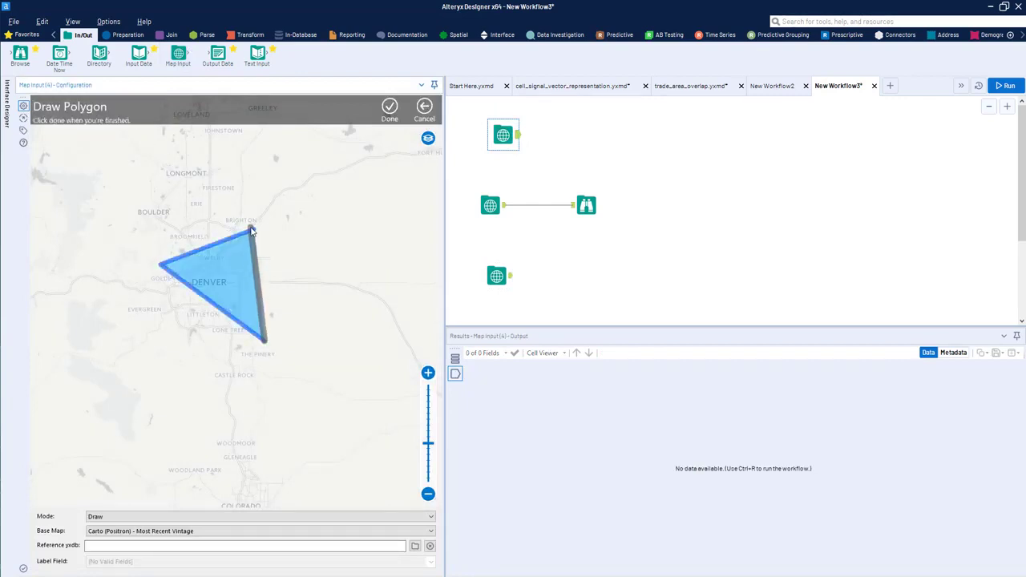
left_click(252, 230)
left_click(389, 108)
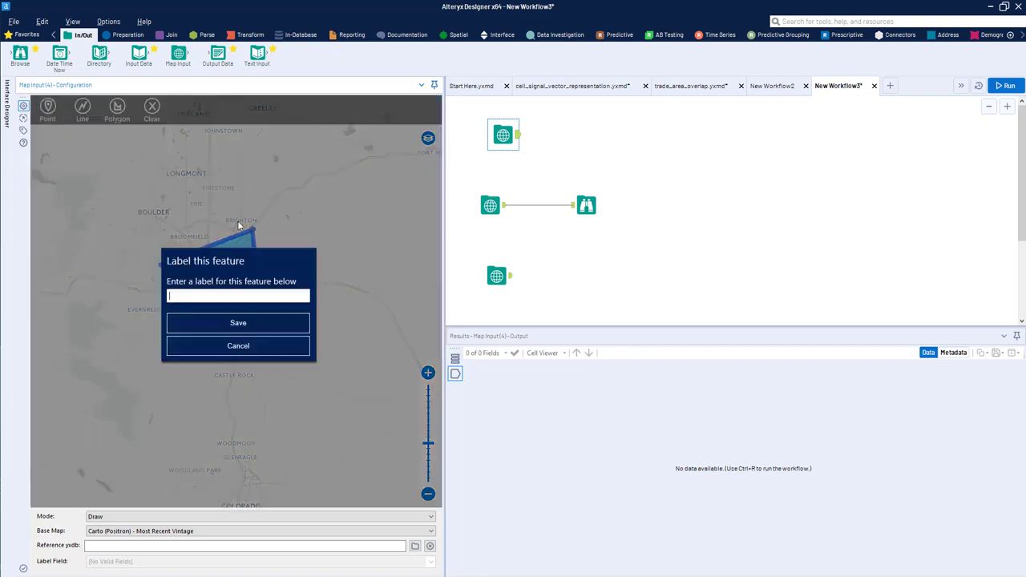
left_click(261, 324)
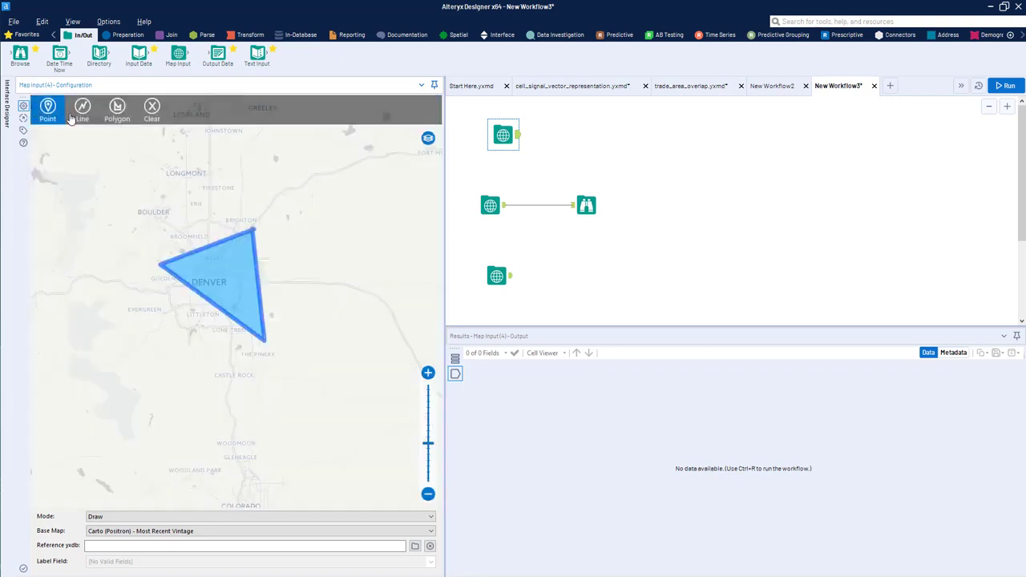
Step: Draw a two-point line from the area east of Denver to Boulder and close the label dialog without entering a label
left_click(81, 108)
left_click(331, 298)
left_click(157, 214)
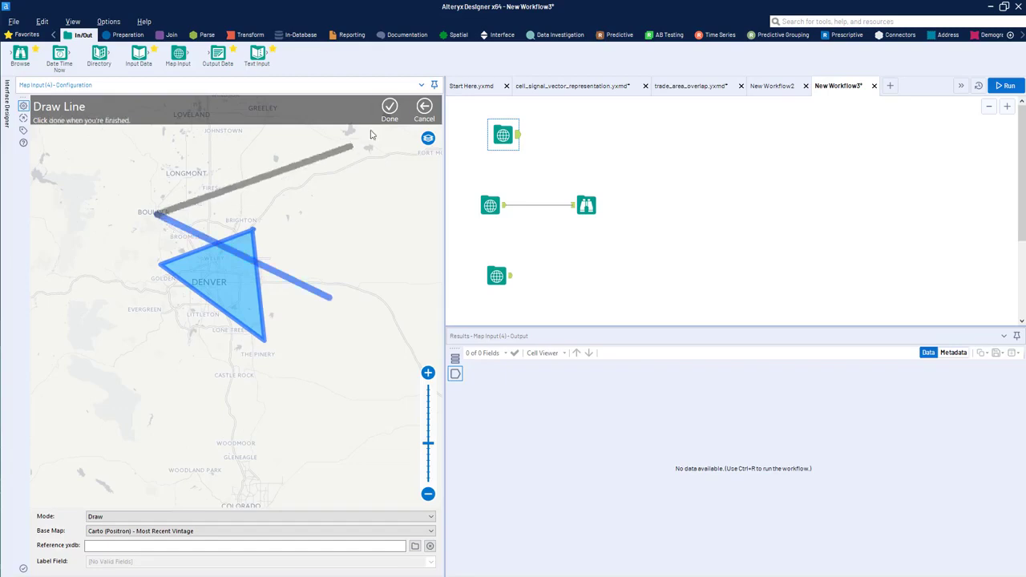
left_click(390, 109)
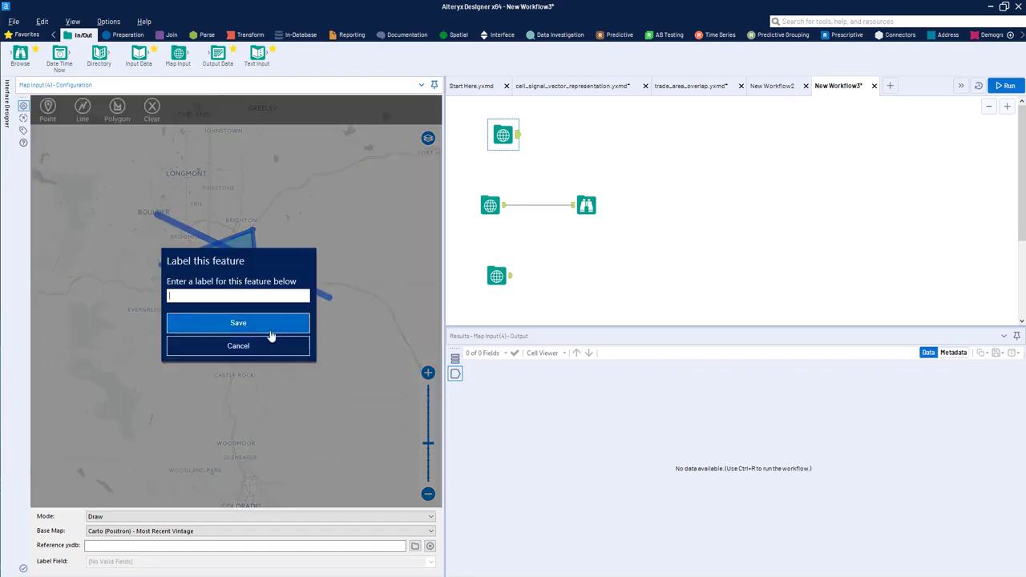
left_click(271, 335)
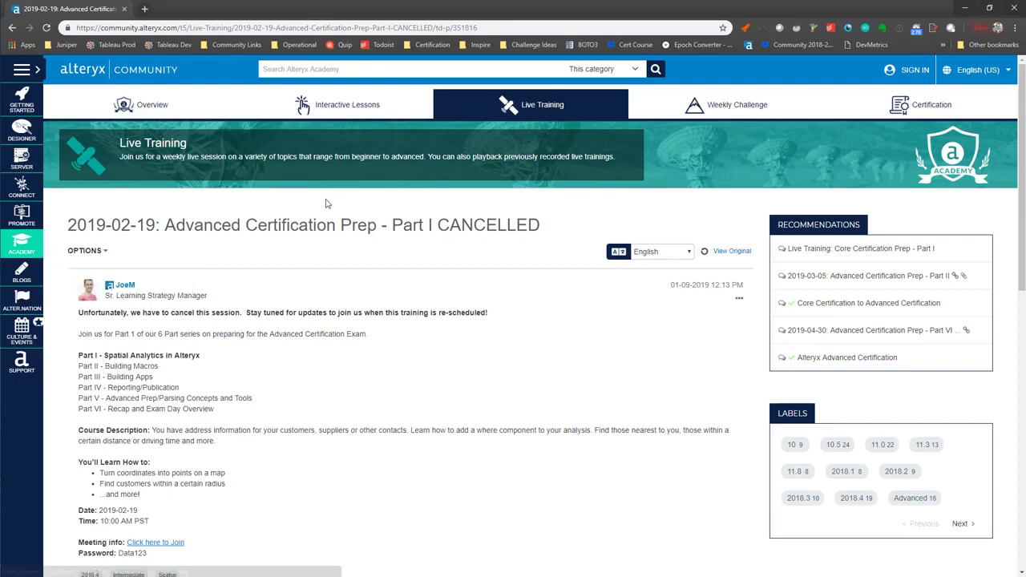
Step: In the Alteryx Community browser page, open the Academy's Interactive Lessons and look through the Spatial Analytics lessons
mouse_move(40, 244)
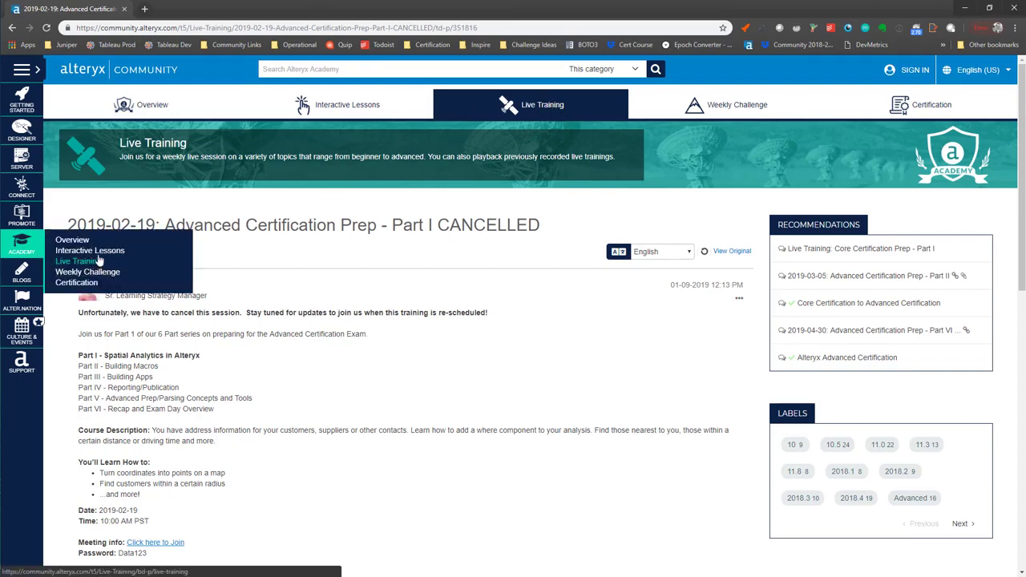
left_click(101, 254)
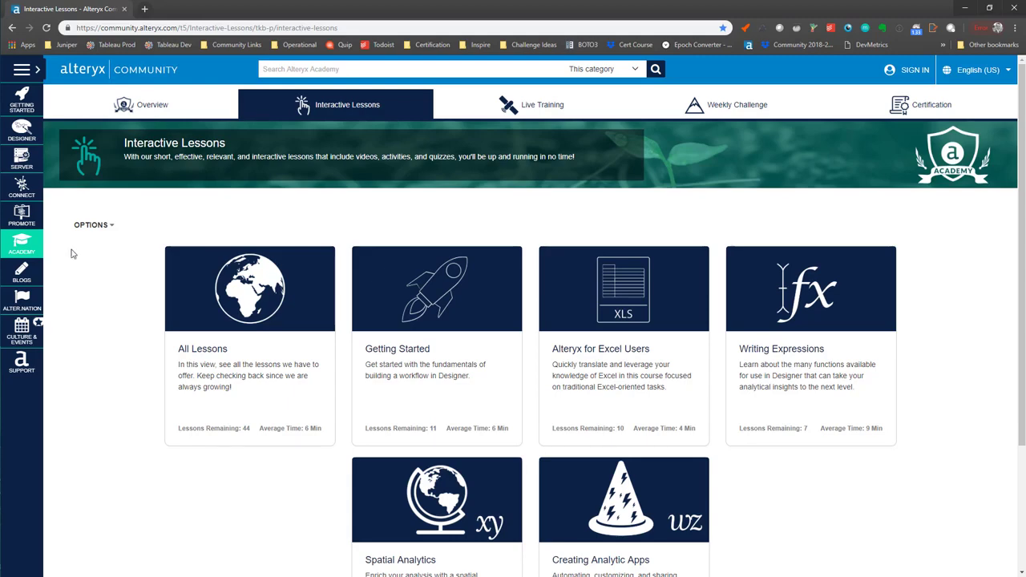
mouse_move(35, 252)
scroll(561, 345, "down", 2)
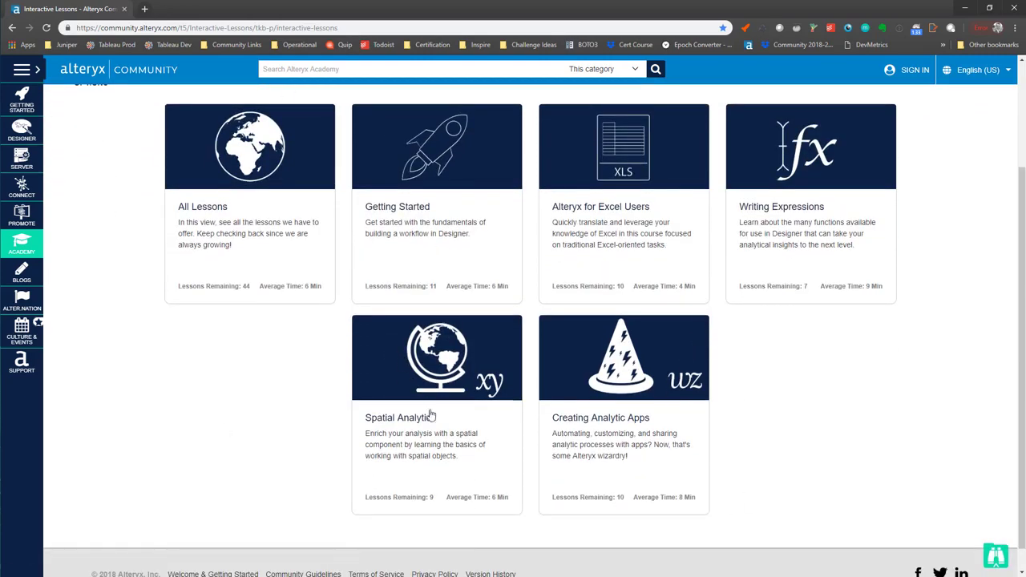
left_click(435, 382)
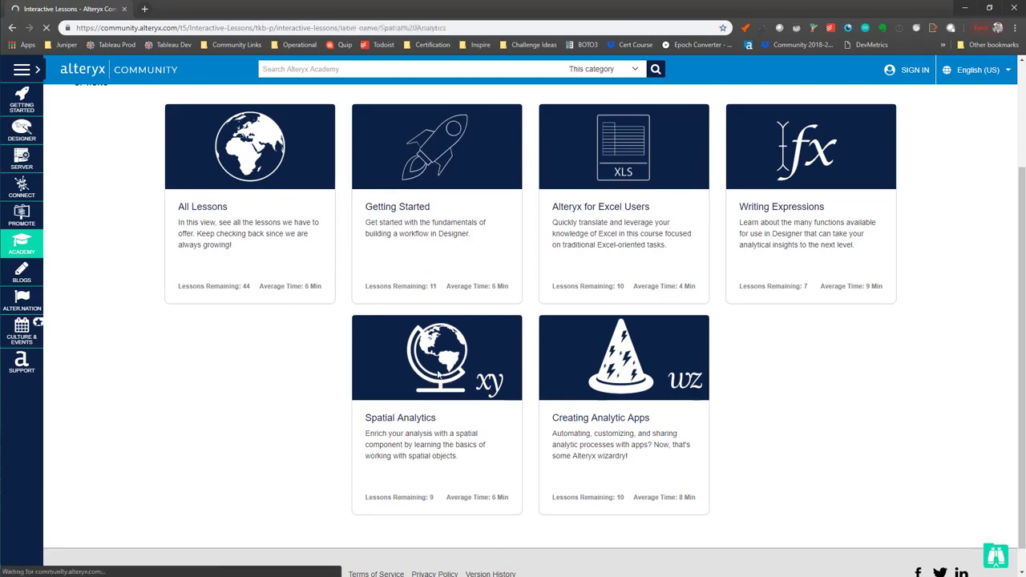
scroll(474, 383, "down", 2)
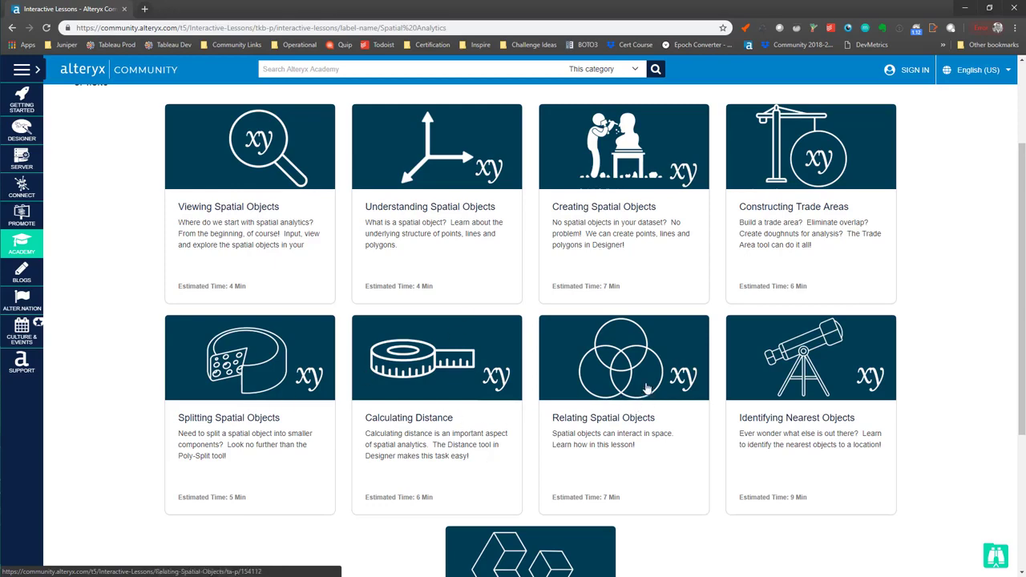
scroll(647, 391, "down", 2)
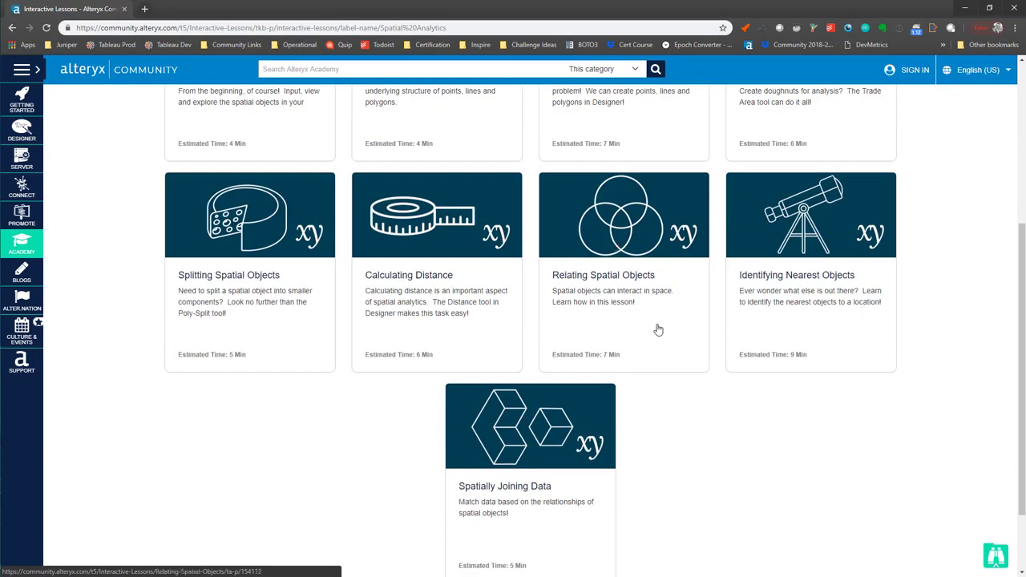
scroll(648, 503, "up", 4)
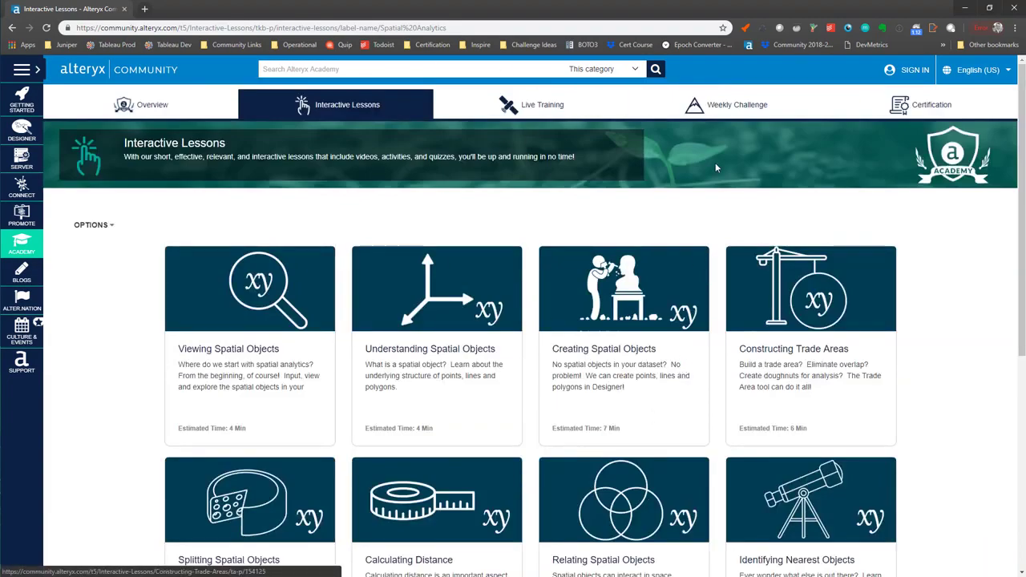
Step: Open the Weekly Challenge Index & Welcome post and view its table of challenges by difficulty and main subject
left_click(721, 113)
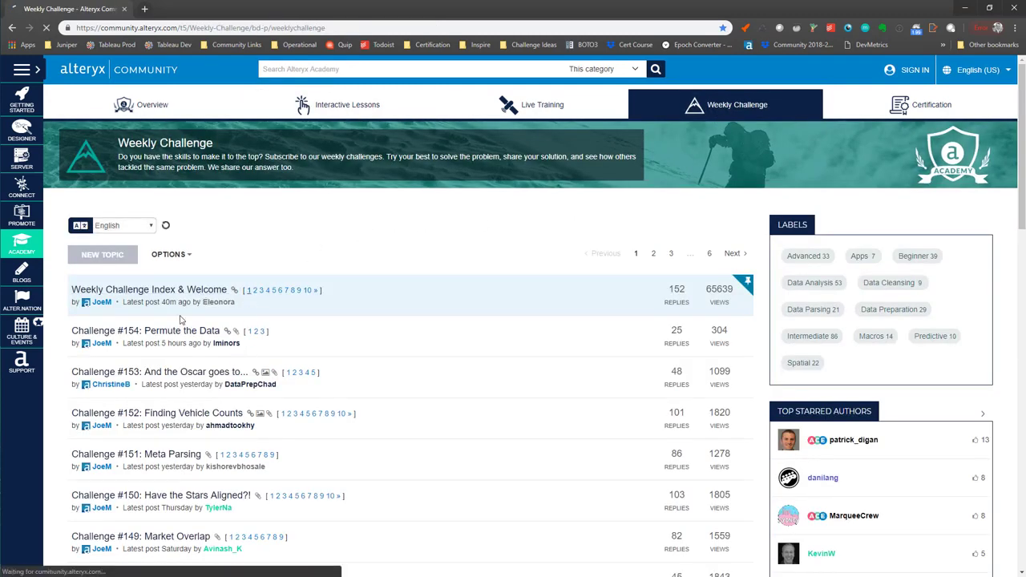
left_click(168, 290)
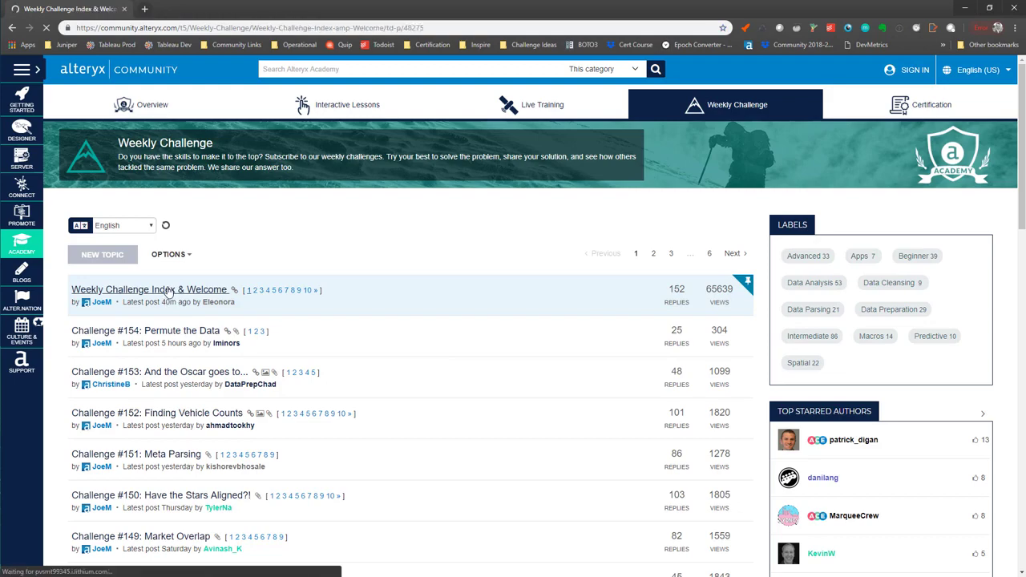
scroll(235, 337, "down", 5)
scroll(235, 338, "down", 3)
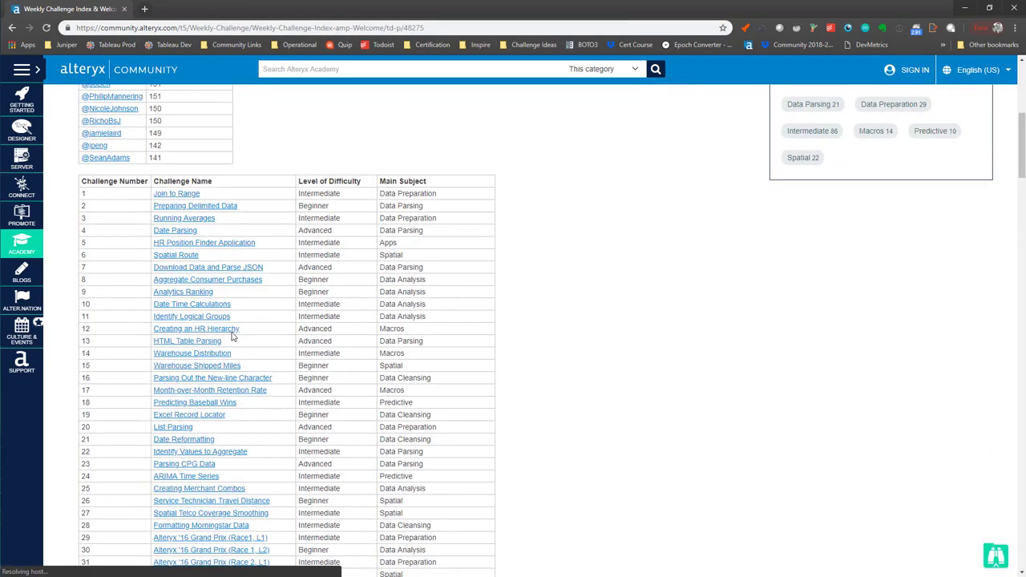
left_click_drag(113, 166, 379, 325)
left_click(389, 331)
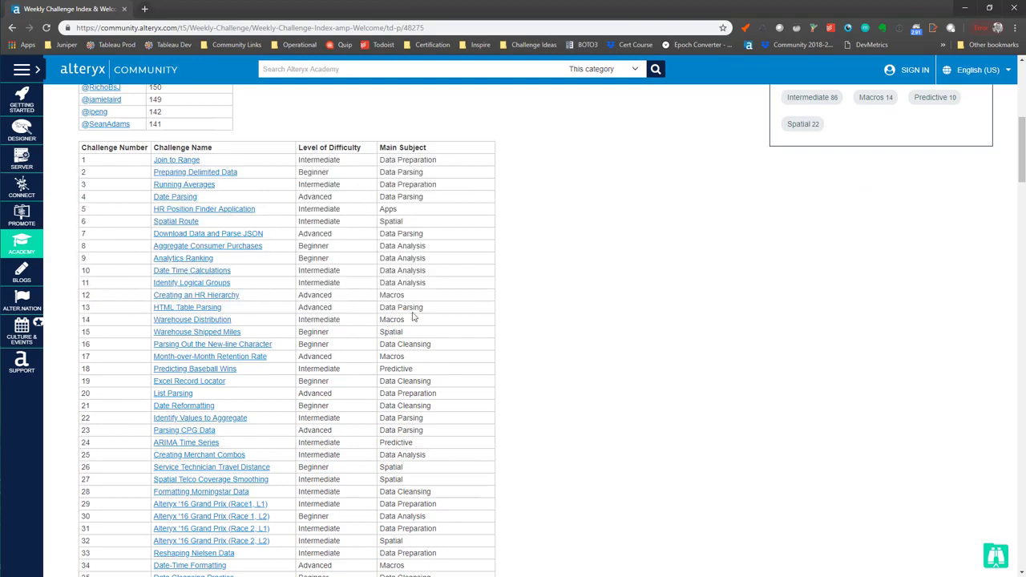
Step: Look through the challenge index for entries whose main subject is Spatial, highlighting them along the way
double_click(393, 222)
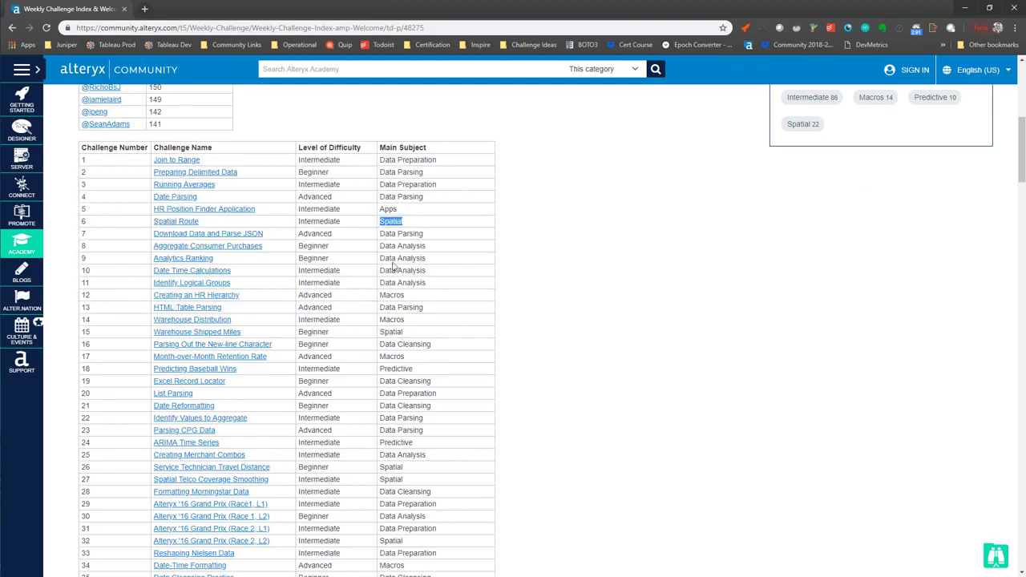
double_click(391, 332)
scroll(469, 449, "down", 3)
left_click_drag(414, 341, 390, 314)
left_click(444, 438)
left_click_drag(419, 403, 386, 390)
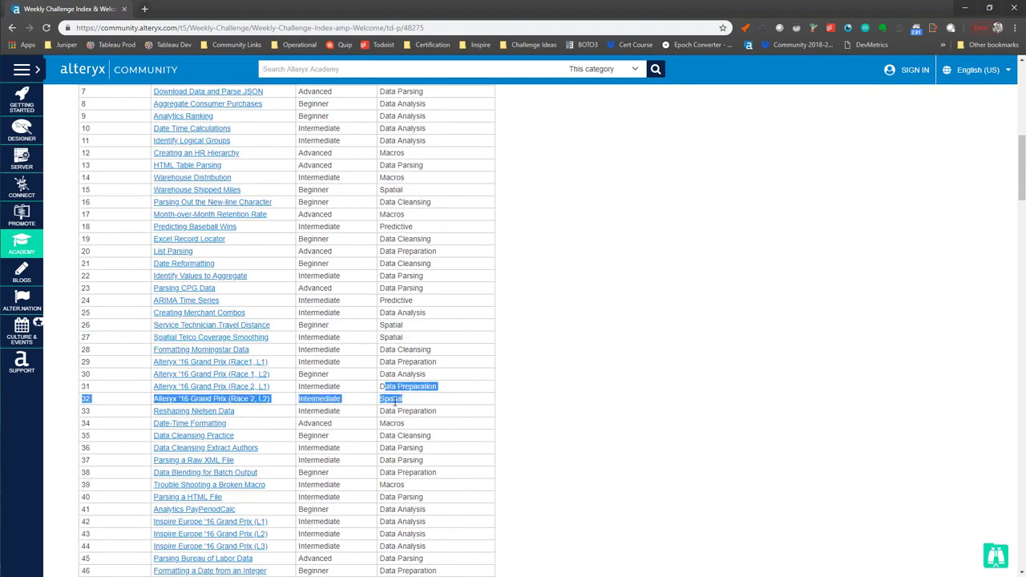
left_click(397, 402)
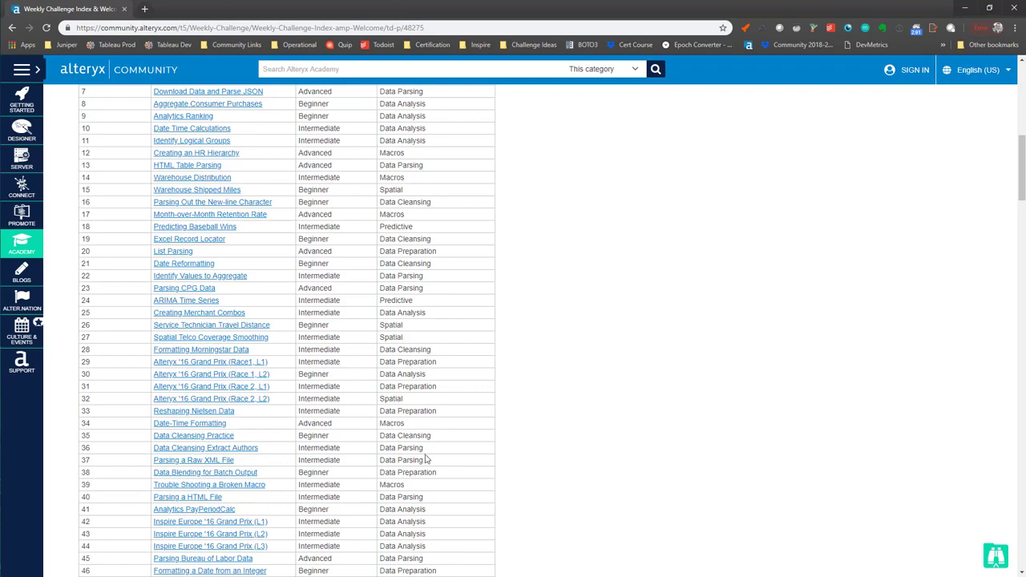
scroll(433, 454, "down", 3)
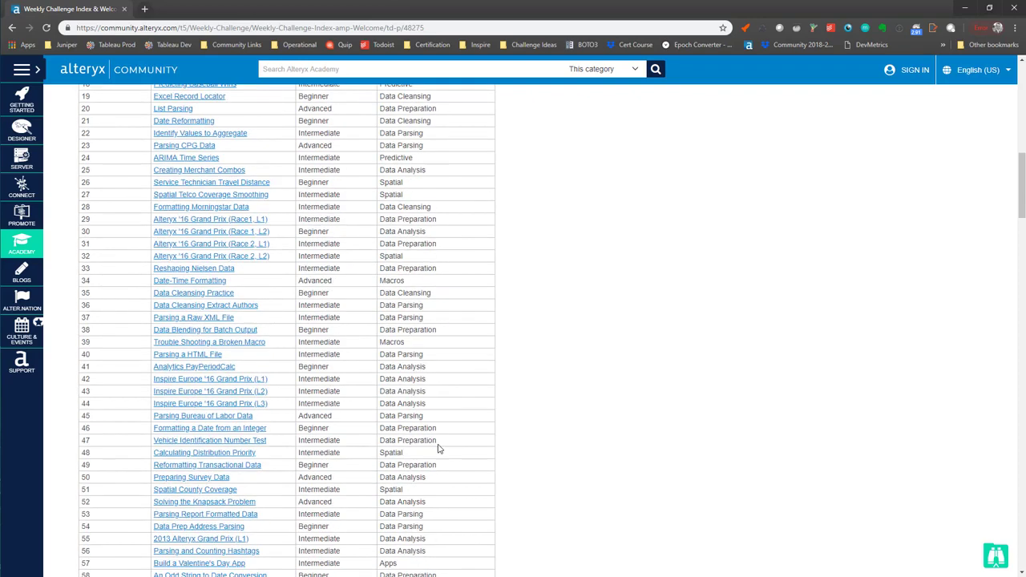
left_click(403, 514)
scroll(402, 514, "down", 3)
double_click(397, 311)
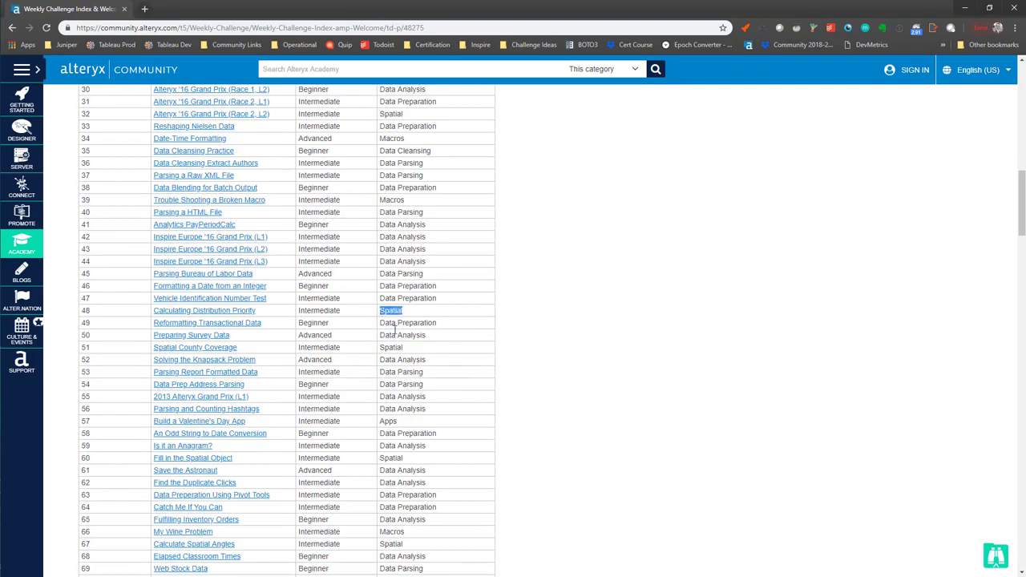
left_click_drag(420, 350, 378, 351)
left_click(388, 427)
left_click_drag(408, 462, 381, 470)
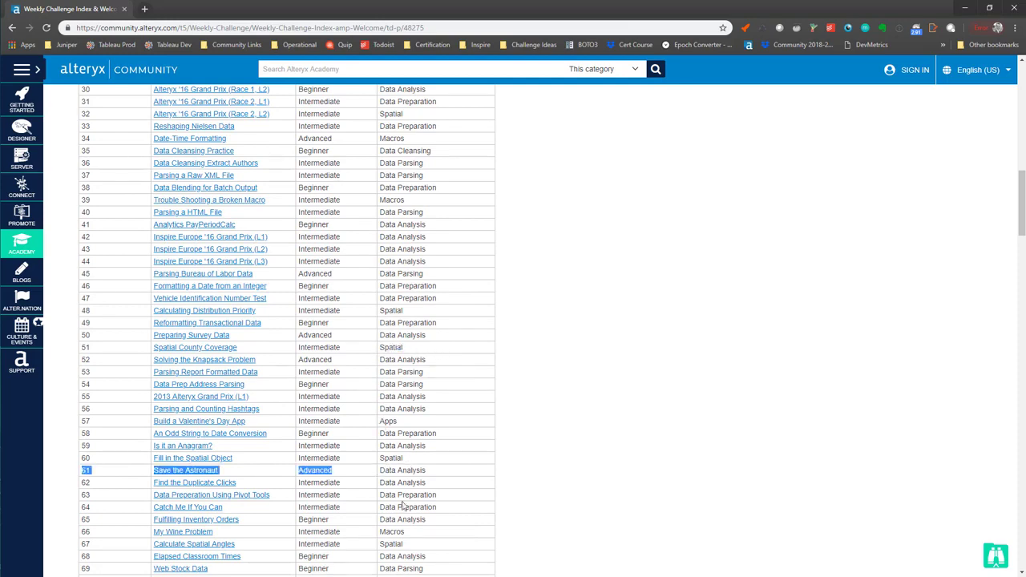
scroll(404, 500, "down", 4)
double_click(391, 443)
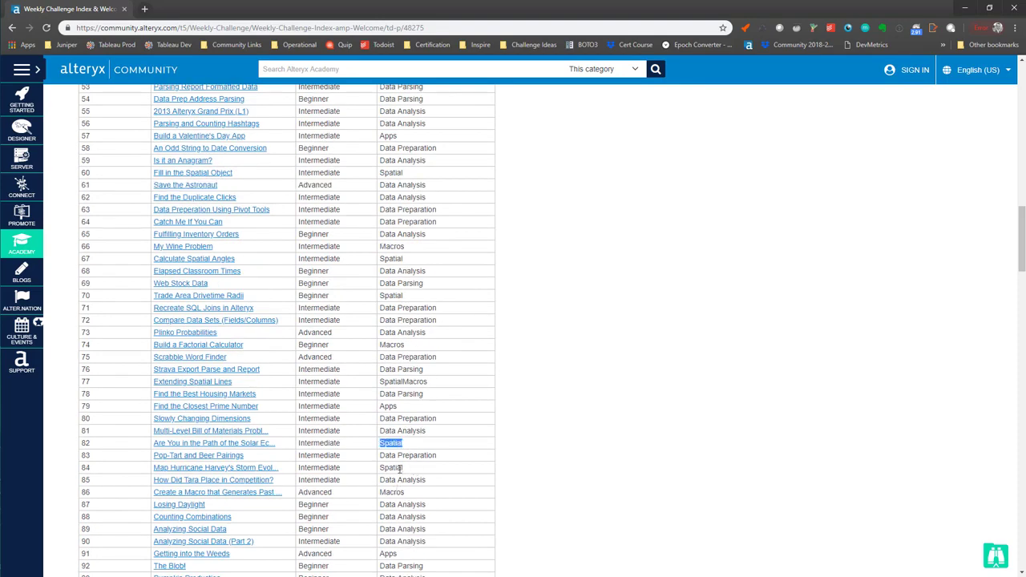
left_click(399, 469)
scroll(408, 478, "up", 14)
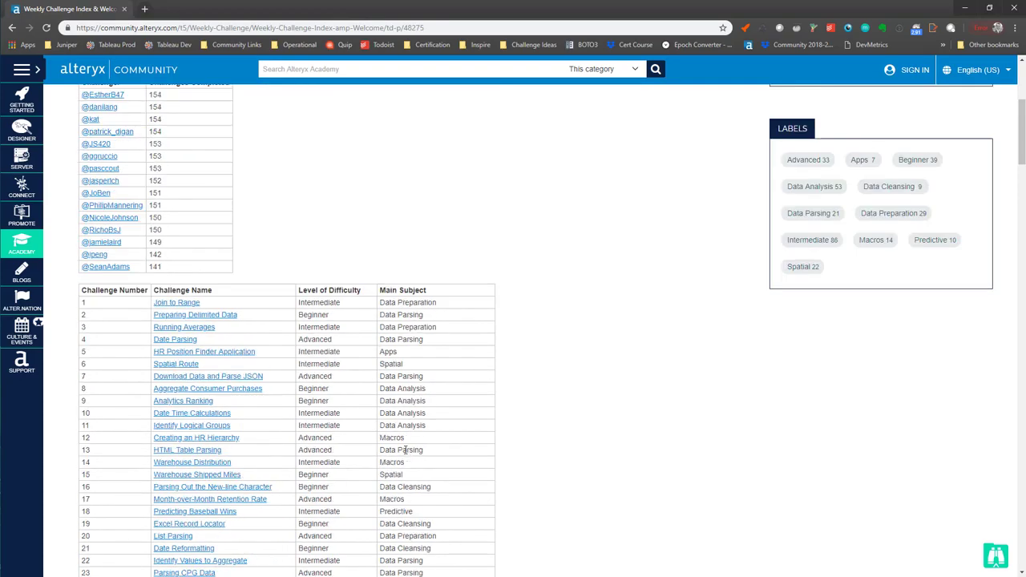
Step: Switch to the training presentation and advance to the Support Resources slide
key("alt+Tab")
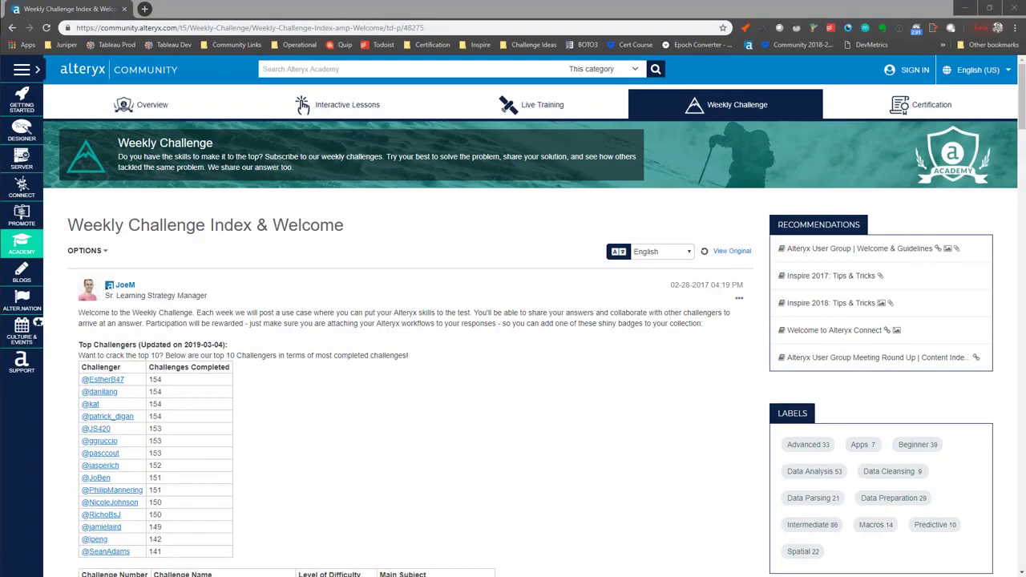
key("alt+Tab")
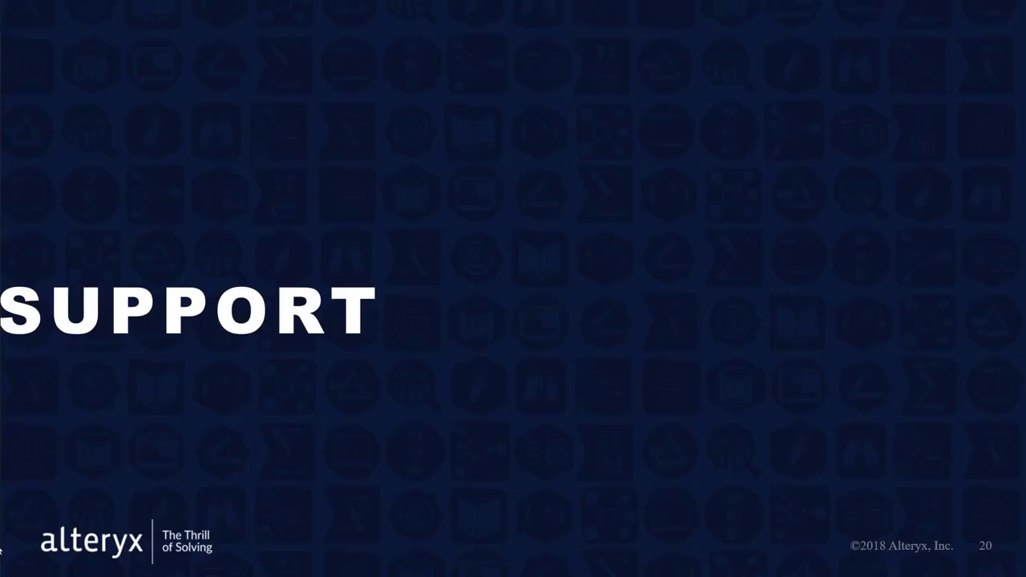
left_click(817, 398)
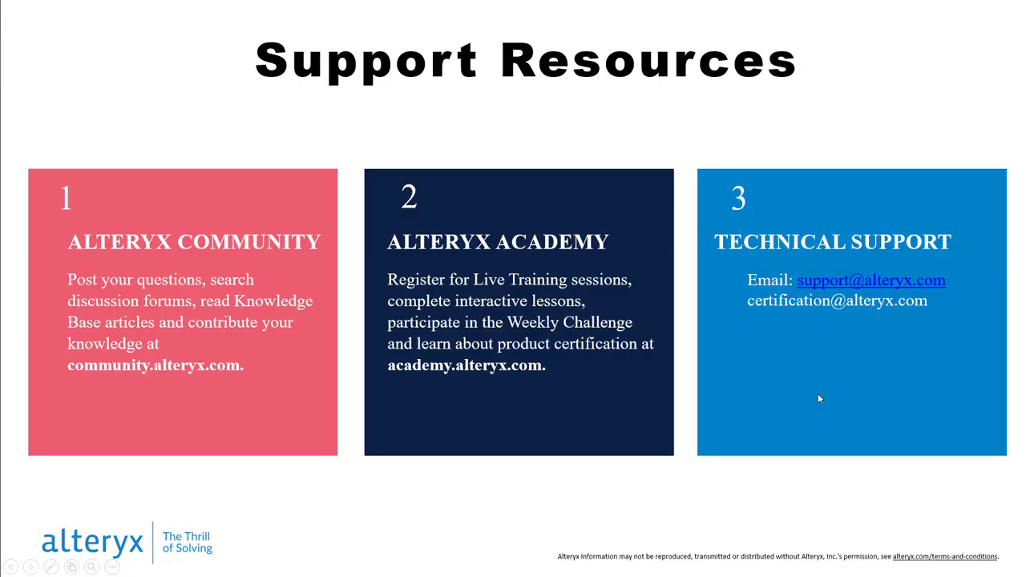